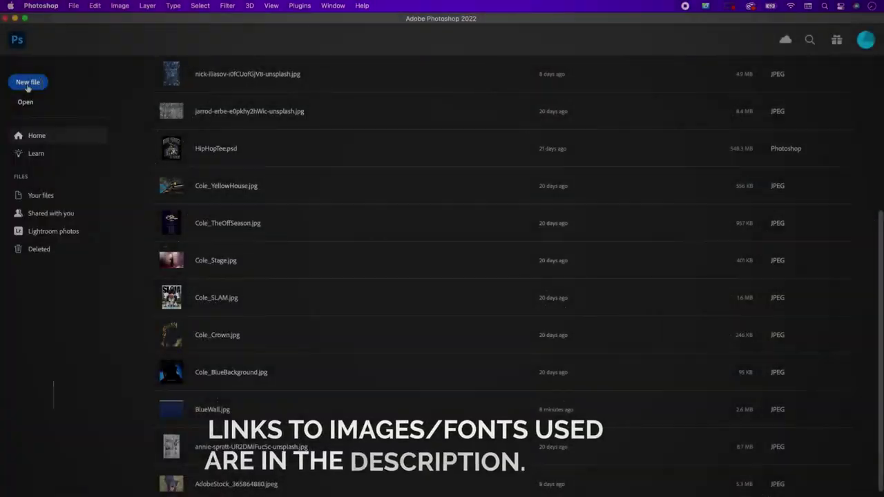
# - Create a new 300 x 600 pixel document named MadeYouLook_Gif
pyautogui.click(27, 83)
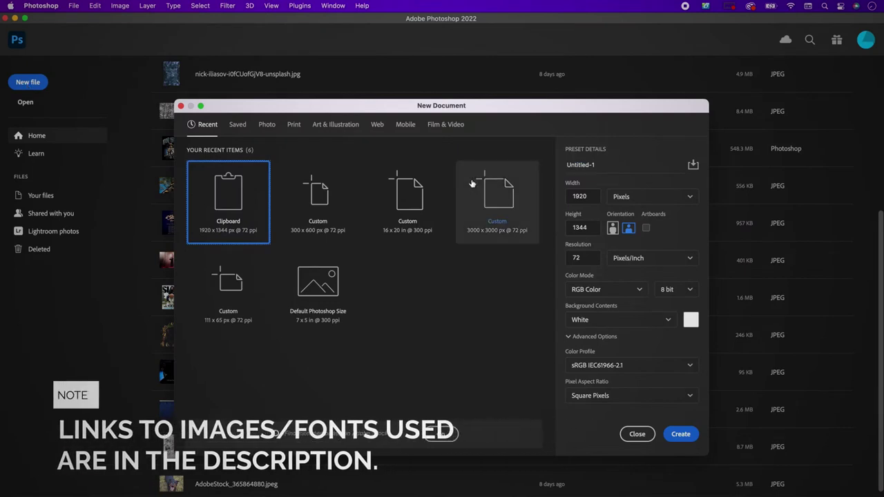
pyautogui.moveTo(599, 196); pyautogui.dragTo(556, 195)
pyautogui.write('300')
pyautogui.press('Tab')
pyautogui.write('6')
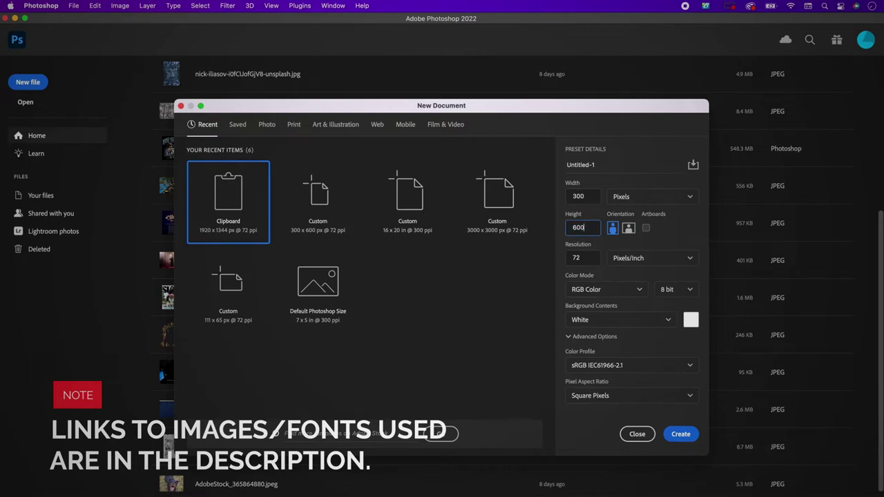
pyautogui.moveTo(600, 164); pyautogui.dragTo(543, 163)
pyautogui.write('Made')
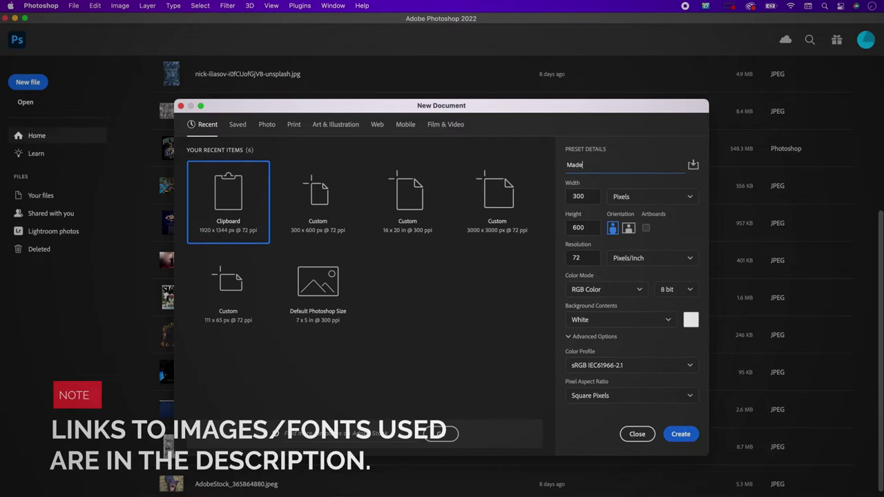
pyautogui.write('You')
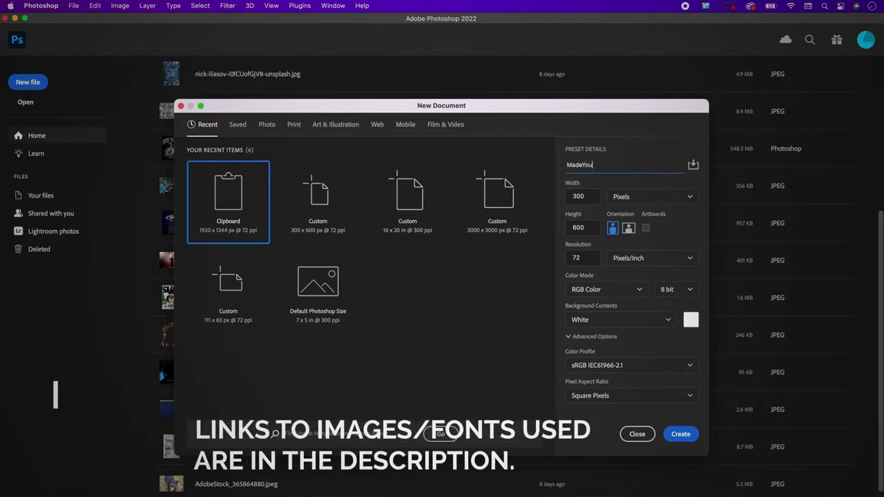
pyautogui.write('Look_Gif')
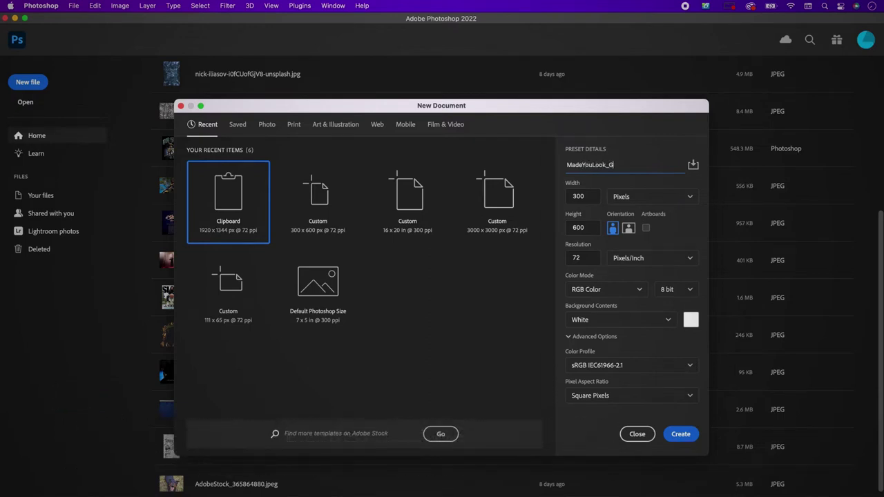
pyautogui.click(675, 434)
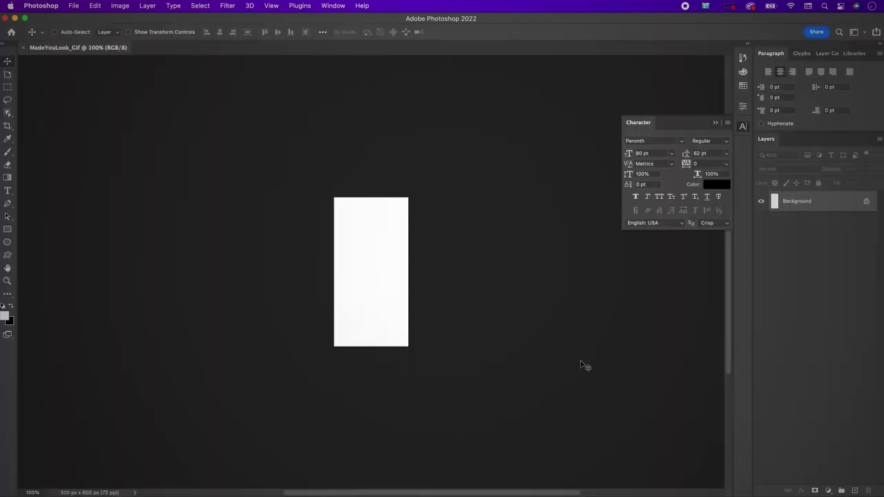
# - Open BlueWall.jpg from the Assets folder
pyautogui.press('super+equal')
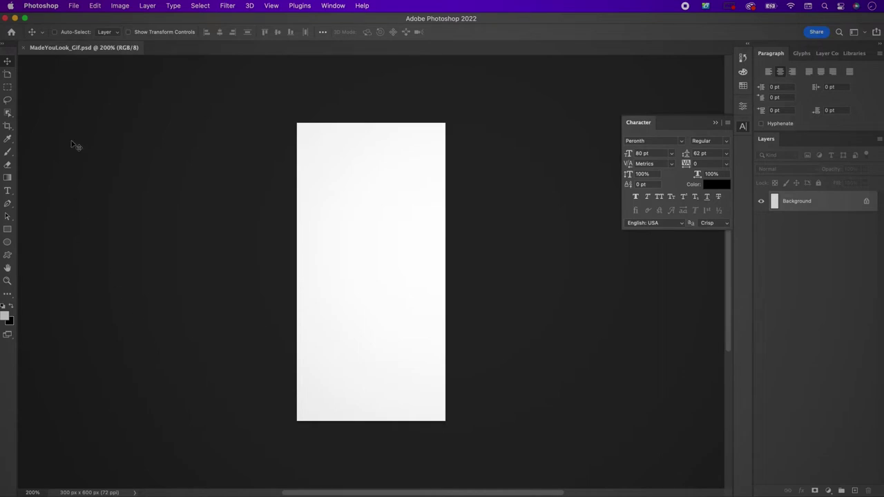
pyautogui.press('super+o')
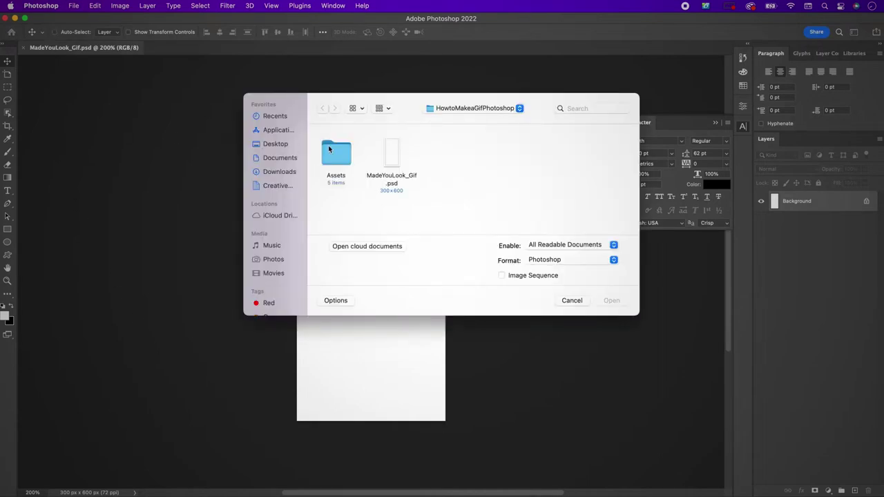
pyautogui.doubleClick(341, 154)
pyautogui.click(341, 159)
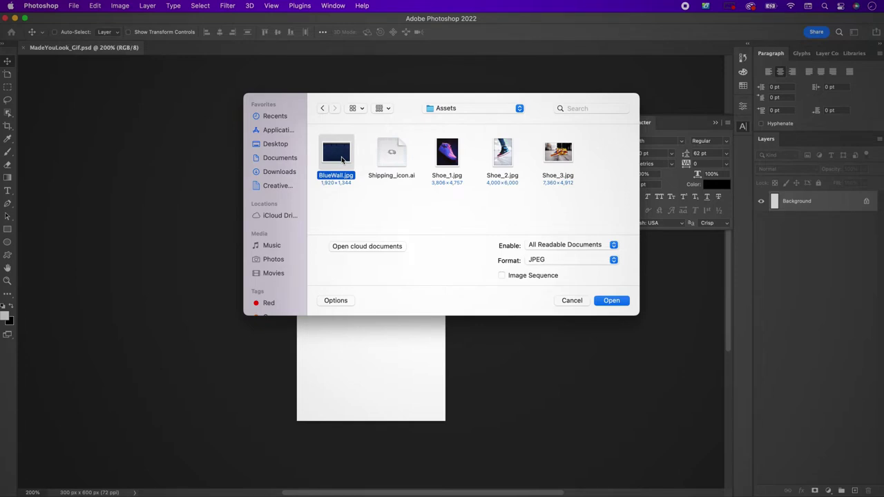
pyautogui.doubleClick(341, 159)
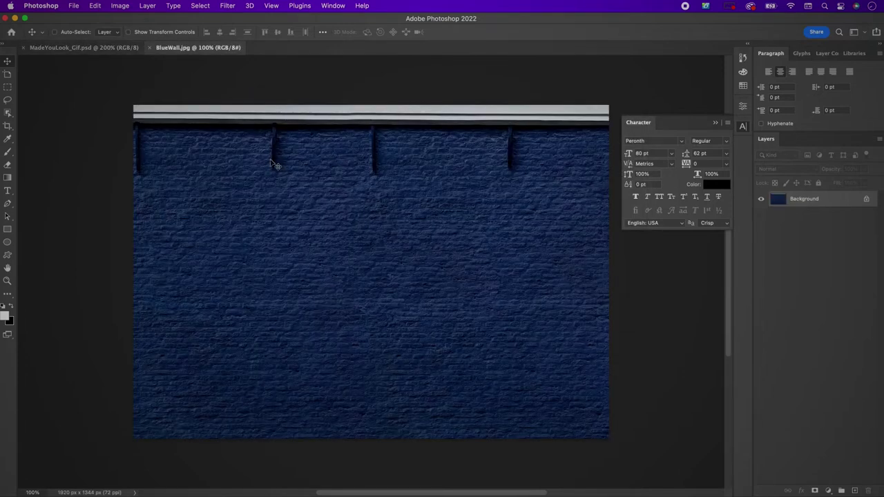
# - Convert the wall photo's background into a layer named BlueWall and bring it into the MadeYouLook_Gif document
pyautogui.doubleClick(798, 200)
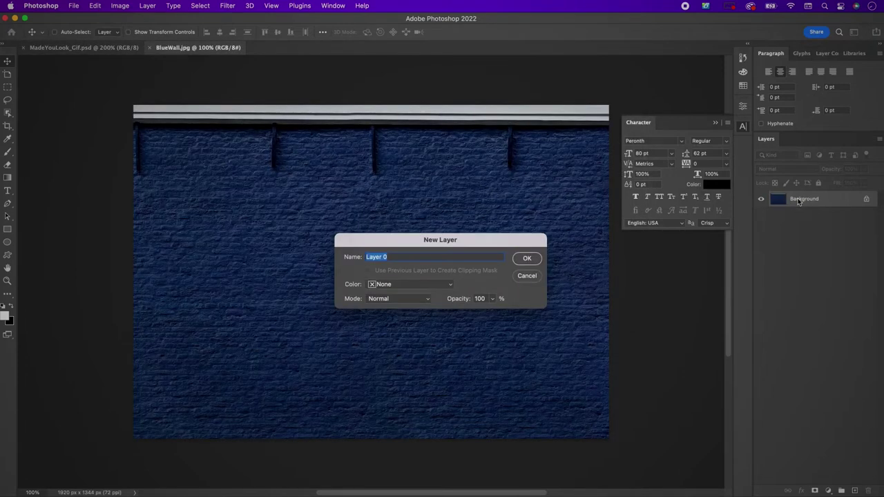
pyautogui.write('BlueWall')
pyautogui.press('Return')
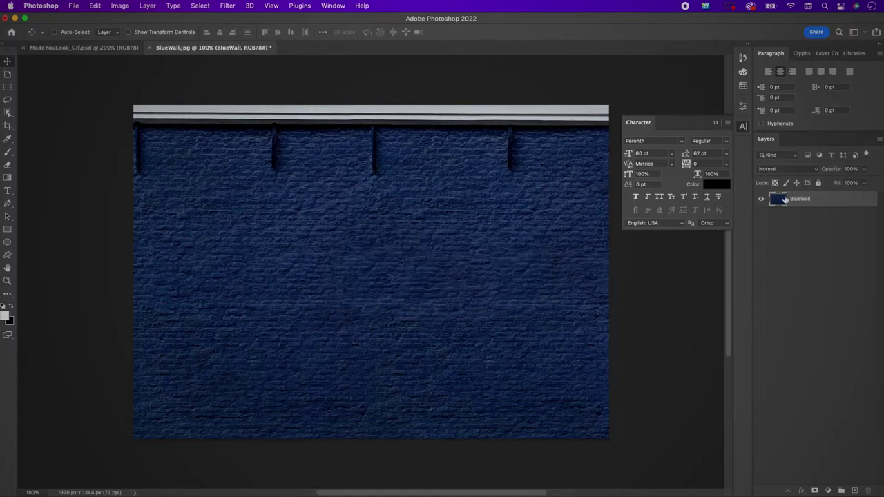
pyautogui.moveTo(304, 207); pyautogui.dragTo(277, 203)
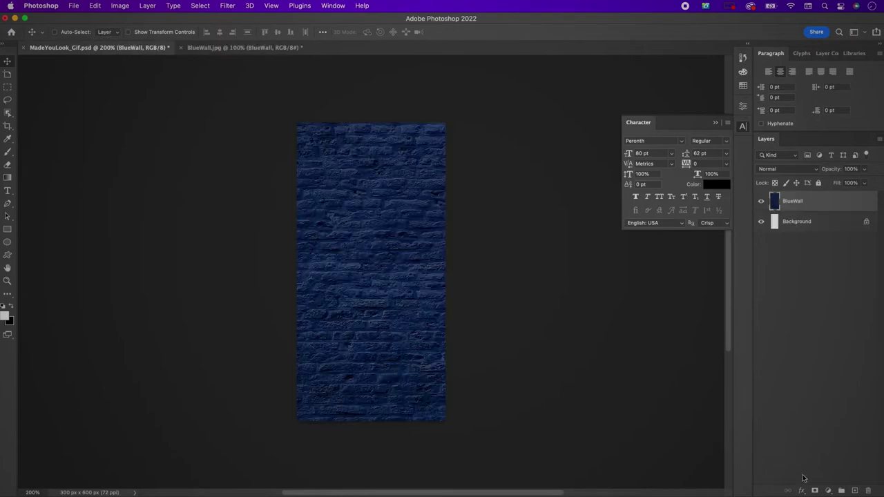
# - Add a Black & White adjustment layer above BlueWall and set its opacity to 70%
pyautogui.click(828, 490)
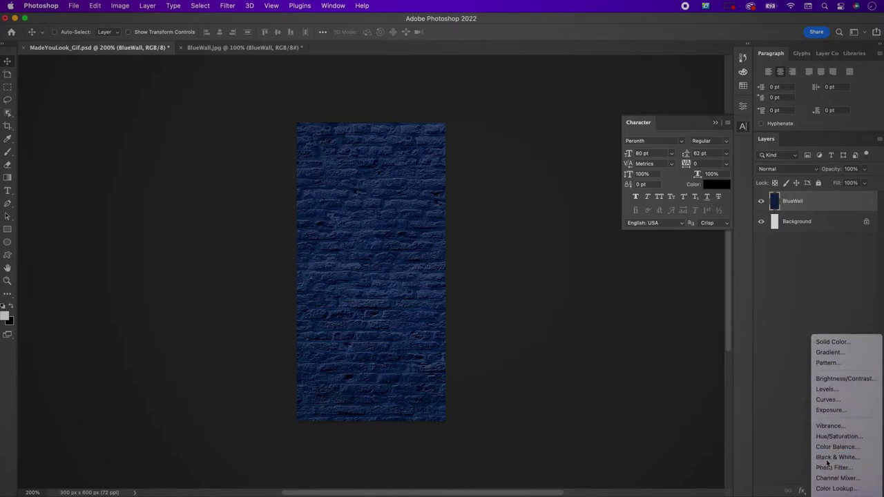
pyautogui.click(825, 458)
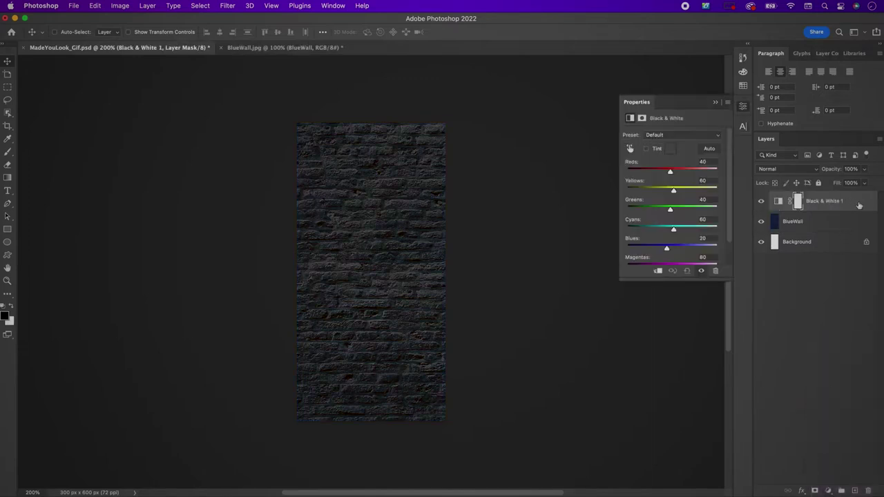
pyautogui.click(861, 205)
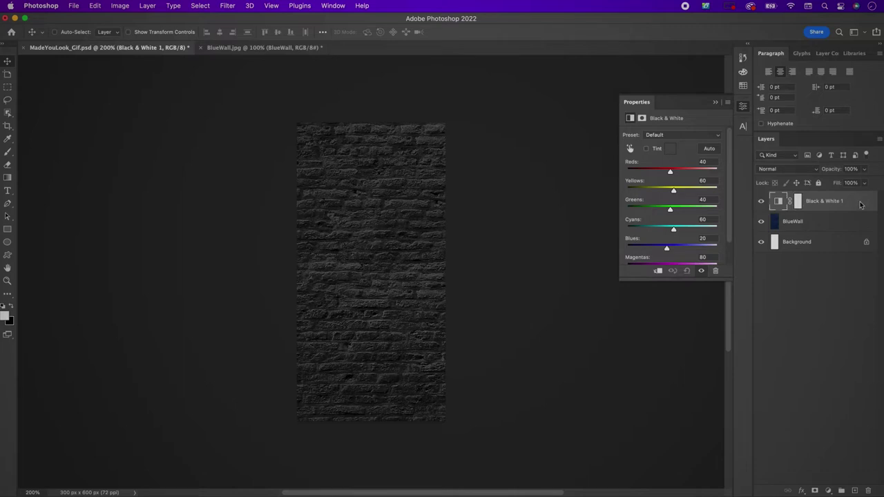
pyautogui.click(851, 169)
pyautogui.write('70')
pyautogui.press('Return')
# - Add a Brightness/Contrast adjustment layer with brightness -55 and contrast 65
pyautogui.click(829, 489)
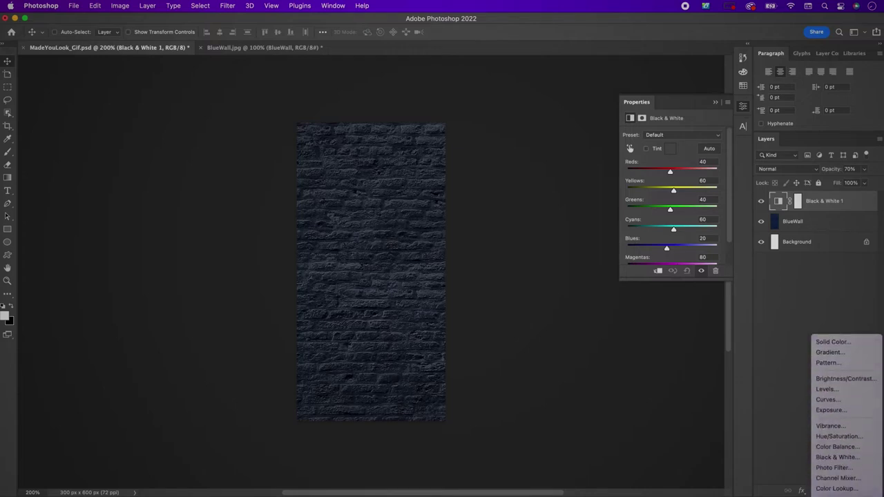
pyautogui.click(832, 379)
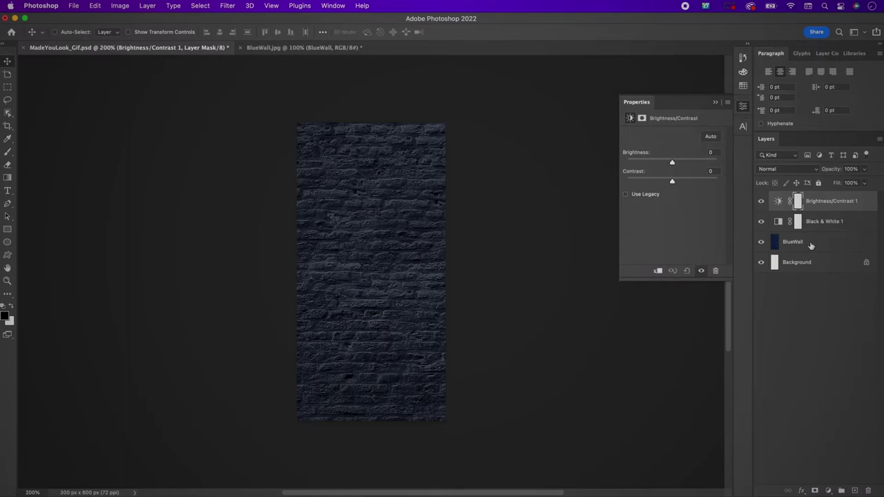
pyautogui.click(713, 151)
pyautogui.write('-58')
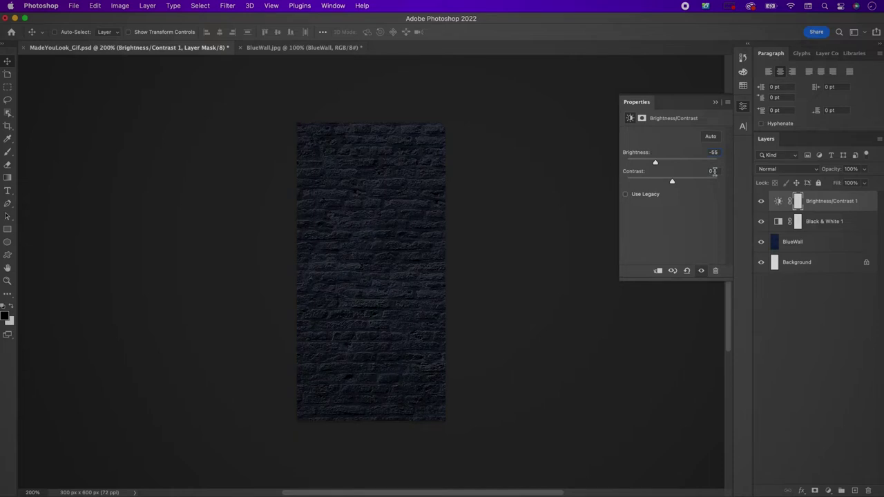
pyautogui.write('65')
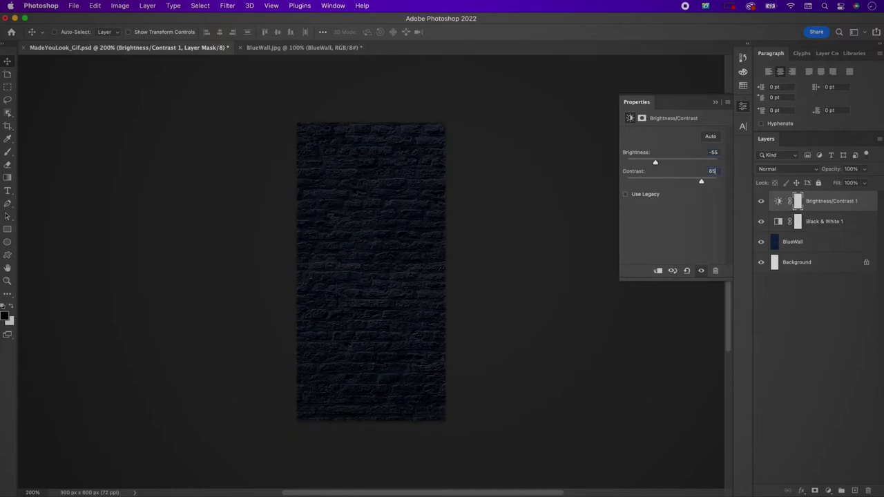
# - Add a text layer reading "Made" directly above the BlueWall layer
pyautogui.click(812, 244)
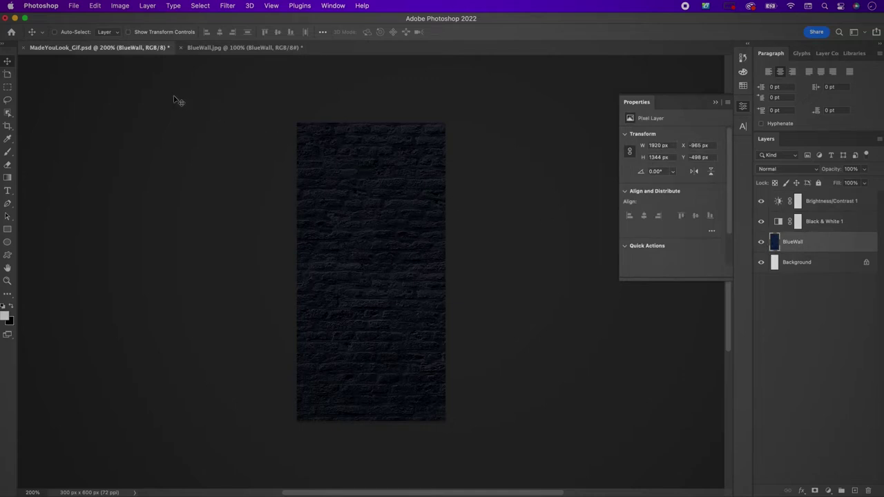
pyautogui.press('t')
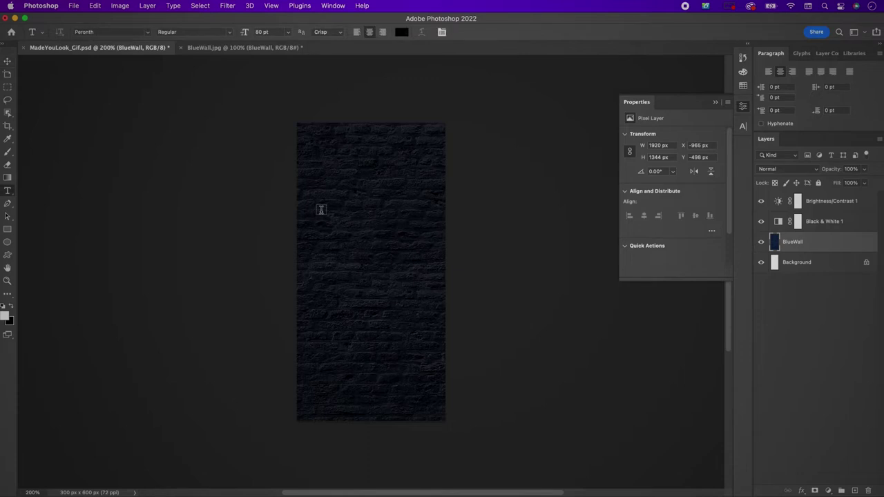
pyautogui.click(321, 210)
pyautogui.press('BackSpace')
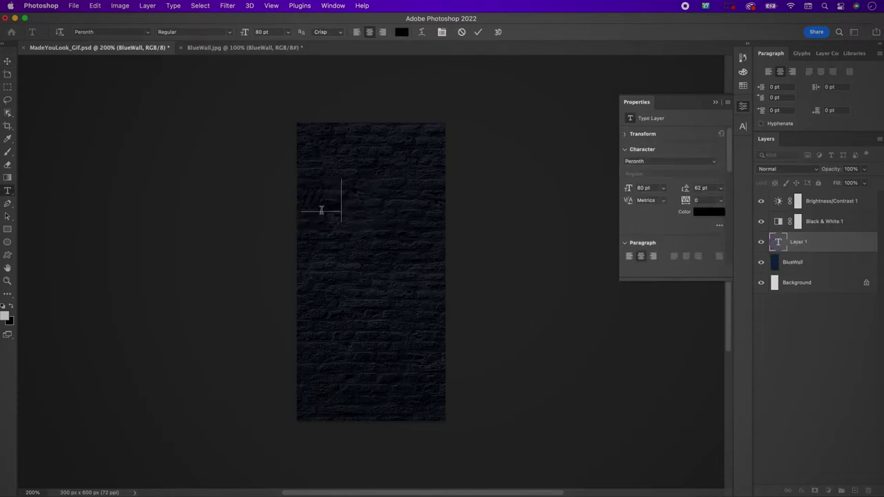
pyautogui.hotkey('ctrl', 'z')
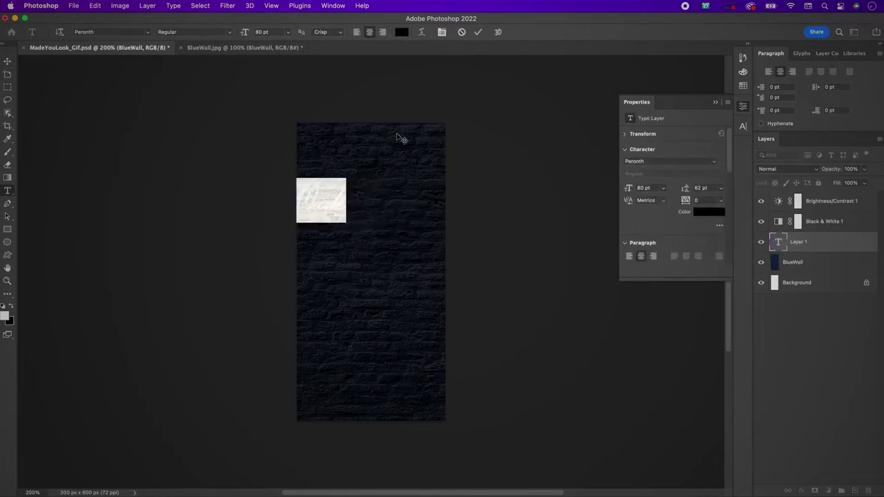
# - Set the colour of the "Made" text to #cfe3f5
pyautogui.click(400, 32)
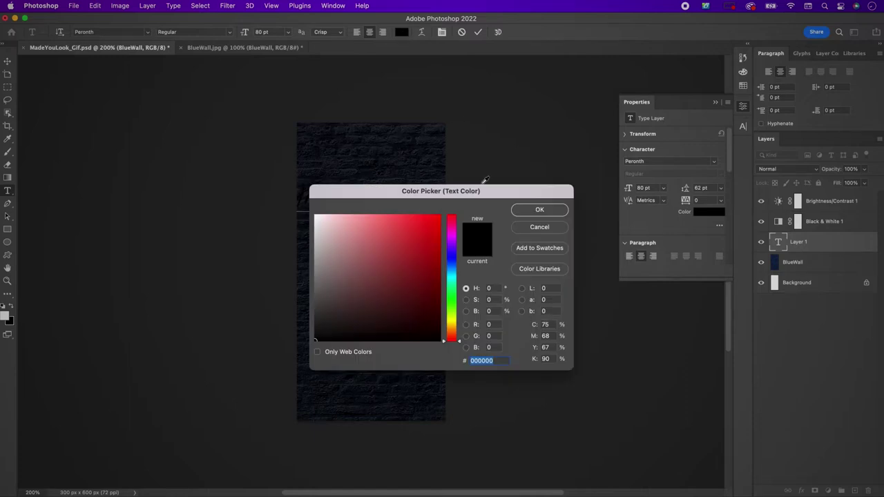
pyautogui.write('cfe')
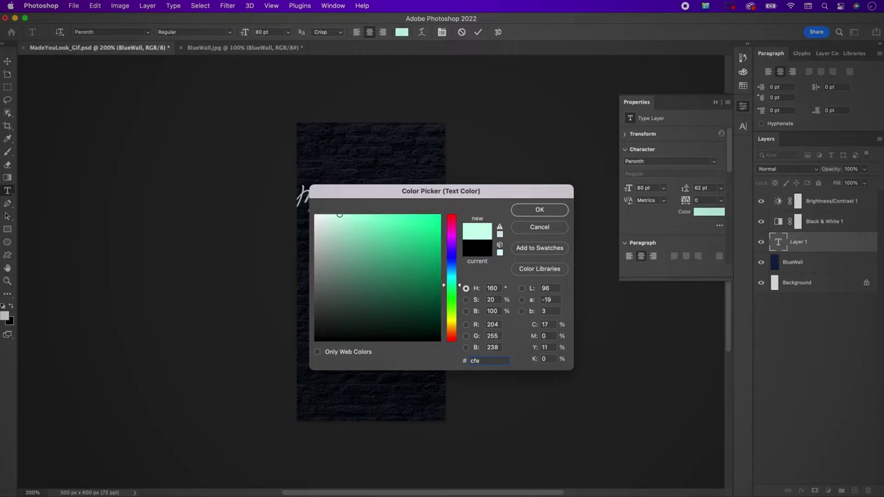
pyautogui.write('3f5')
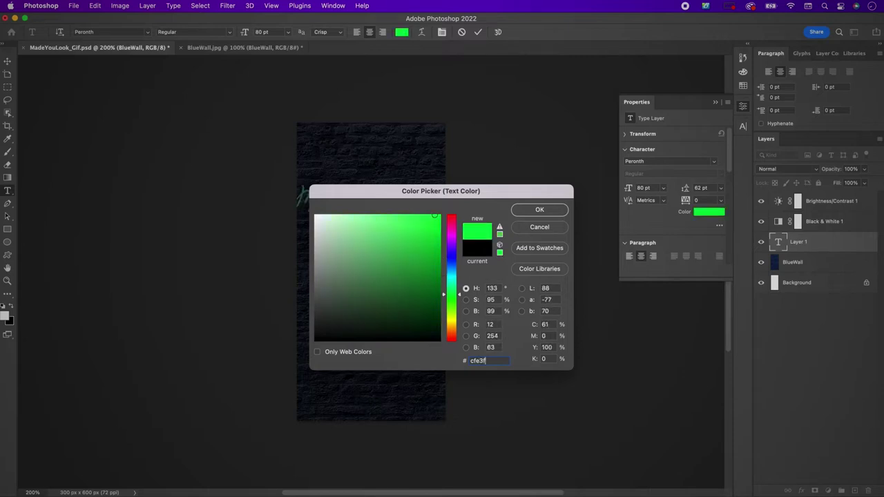
pyautogui.click(532, 212)
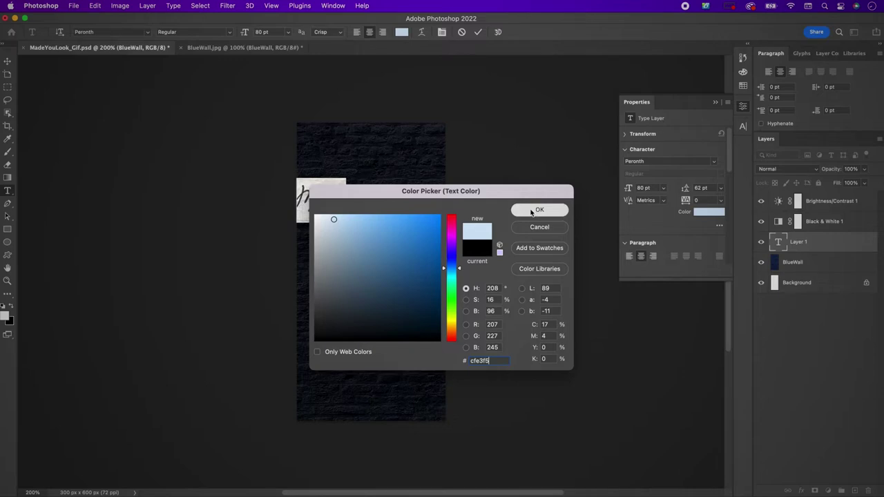
# - Change the "Made" text's font to Nickainley Normal and commit the text
pyautogui.click(742, 127)
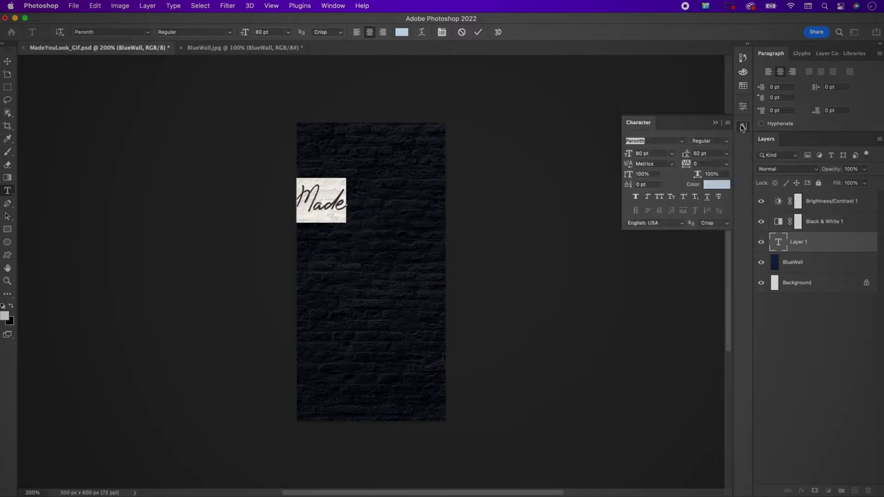
pyautogui.click(658, 141)
pyautogui.write('nick')
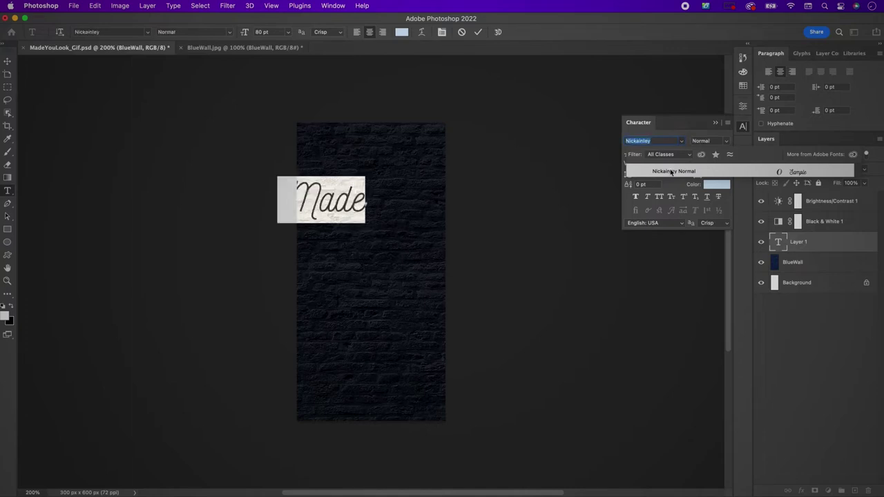
pyautogui.click(671, 172)
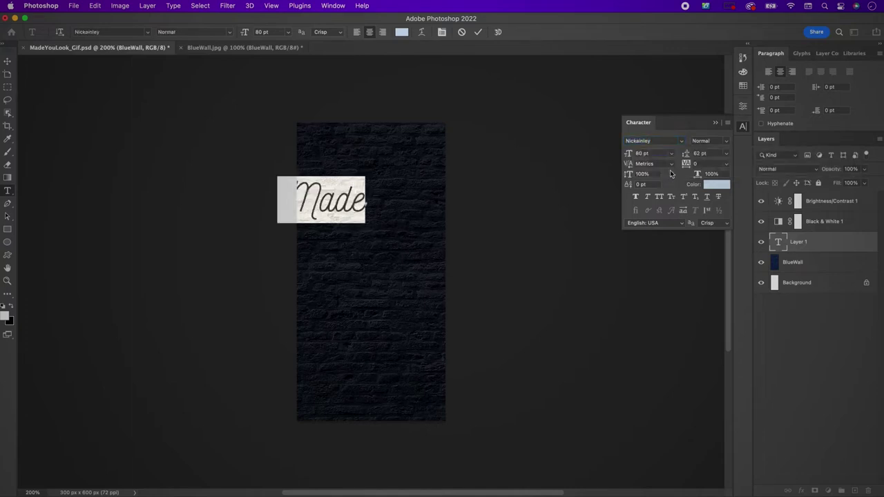
pyautogui.click(478, 32)
# - Centre the "Made" text horizontally in the upper part of the wall and set its font size to 110 pt
pyautogui.press('v')
pyautogui.moveTo(376, 207); pyautogui.dragTo(411, 201)
pyautogui.press('super+equal')
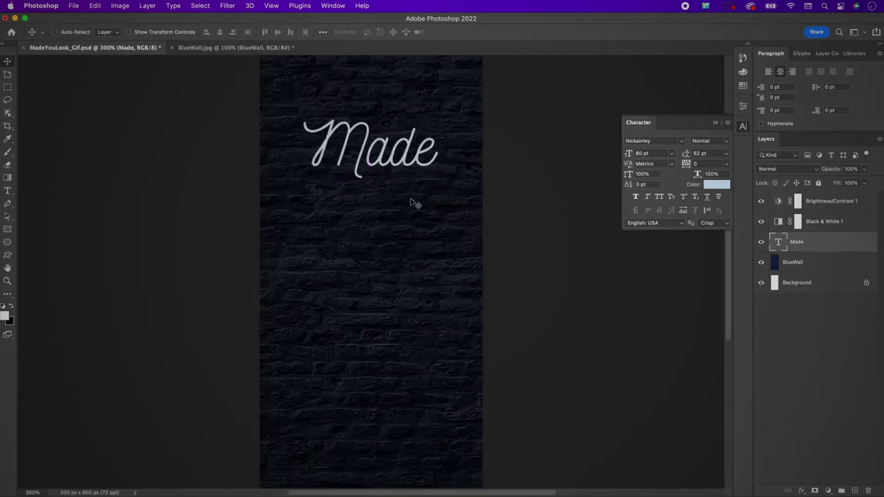
pyautogui.scroll(3, 414, 203)
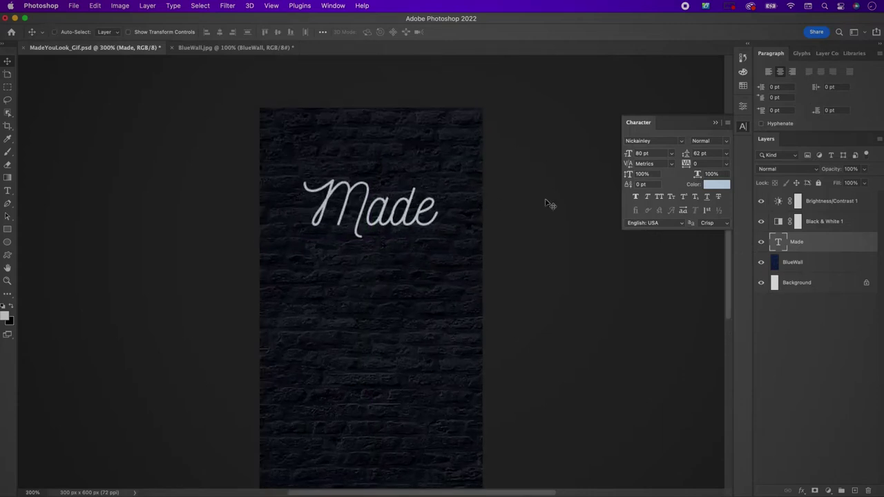
pyautogui.click(642, 152)
pyautogui.write('110')
pyautogui.press('Return')
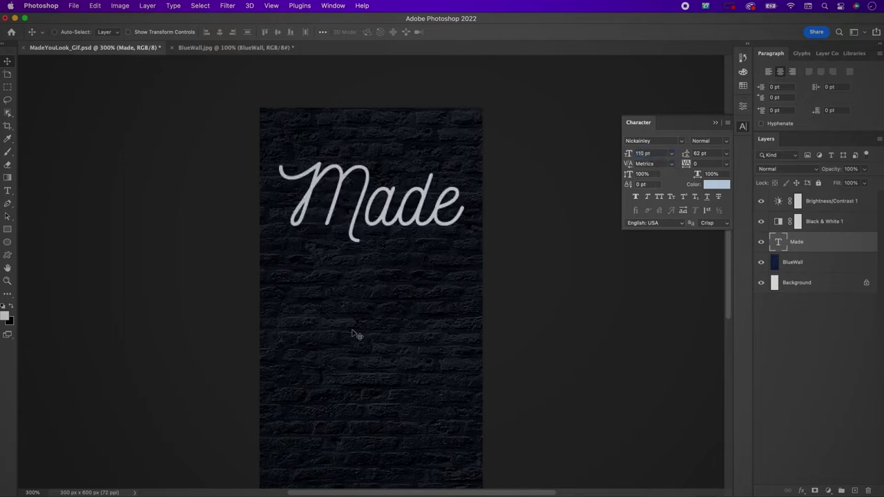
# - Add a new text layer reading "you" on the wall below the word "Made"
pyautogui.press('t')
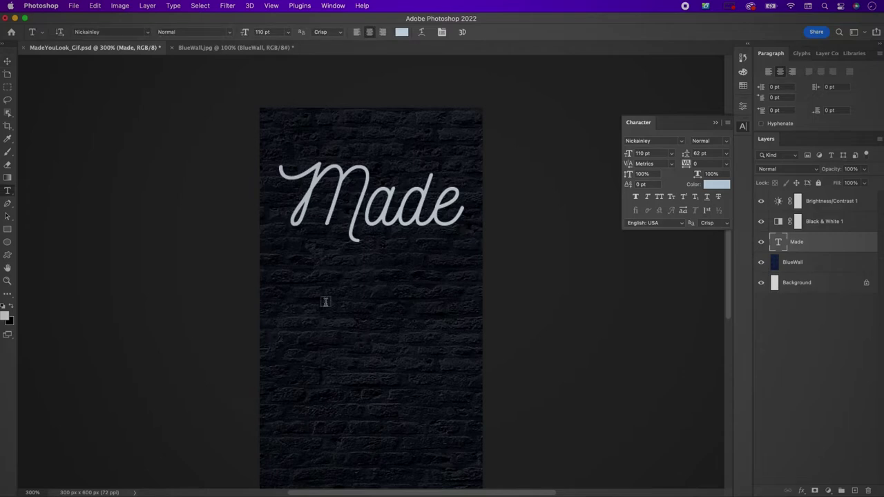
pyautogui.click(324, 296)
pyautogui.write('you')
# - Set the "you" text's size to 90 pt and tuck the word under the end of "Made"
pyautogui.press('super+a')
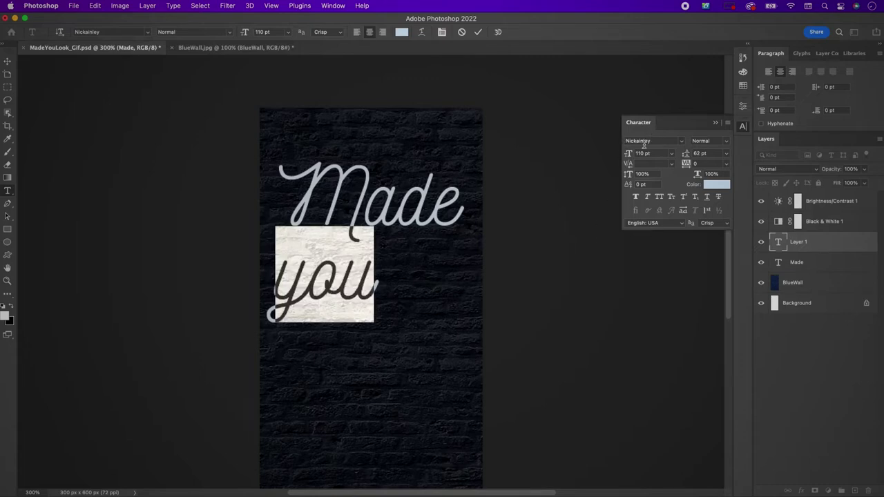
pyautogui.doubleClick(640, 153)
pyautogui.write('90')
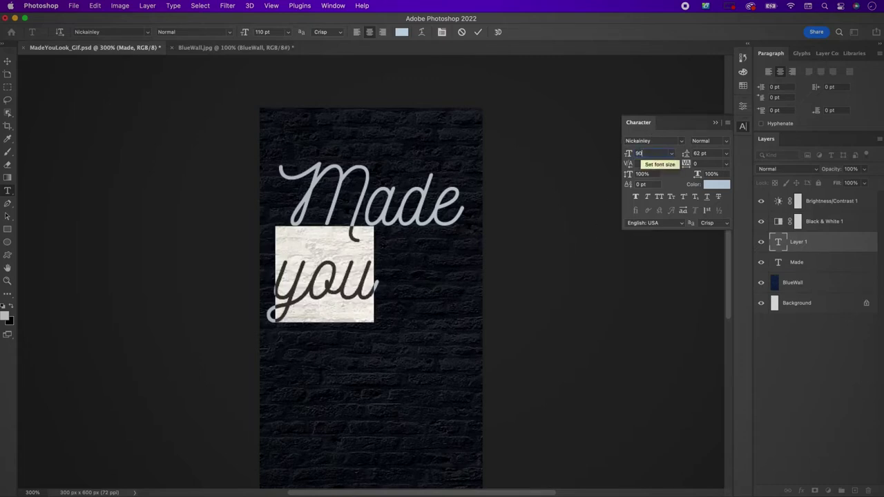
pyautogui.press('Return')
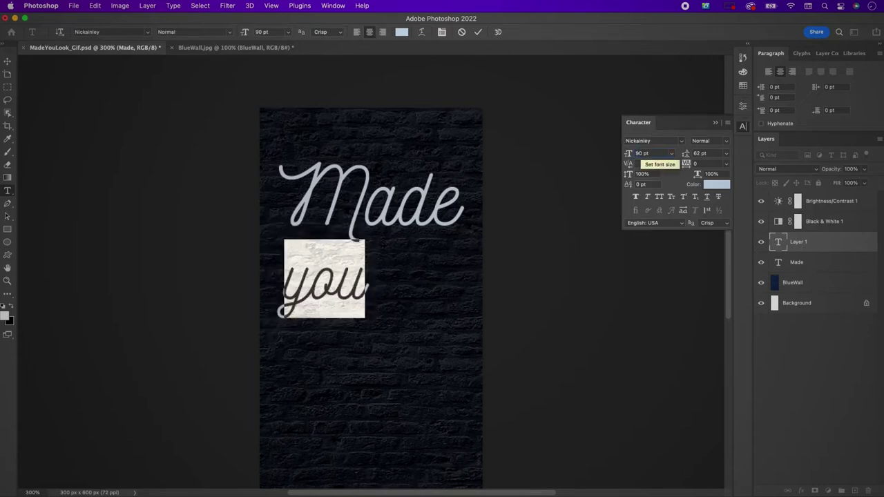
pyautogui.click(477, 32)
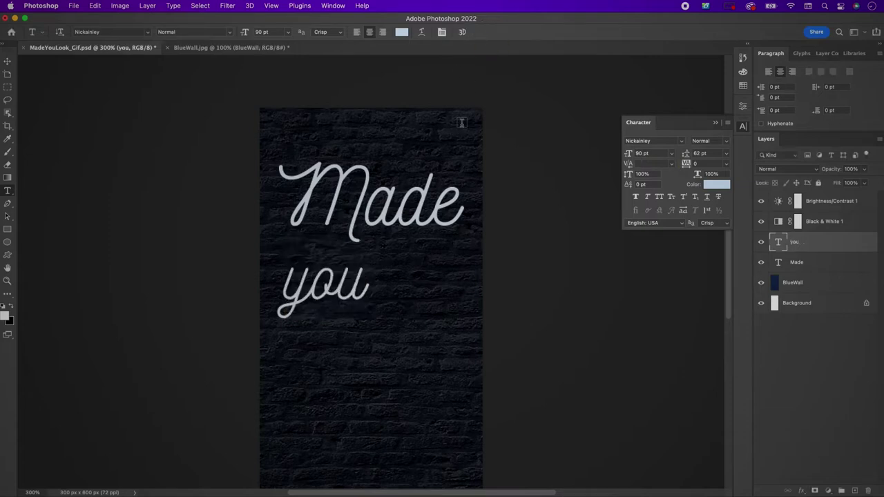
pyautogui.press('v')
pyautogui.moveTo(379, 310); pyautogui.dragTo(462, 277)
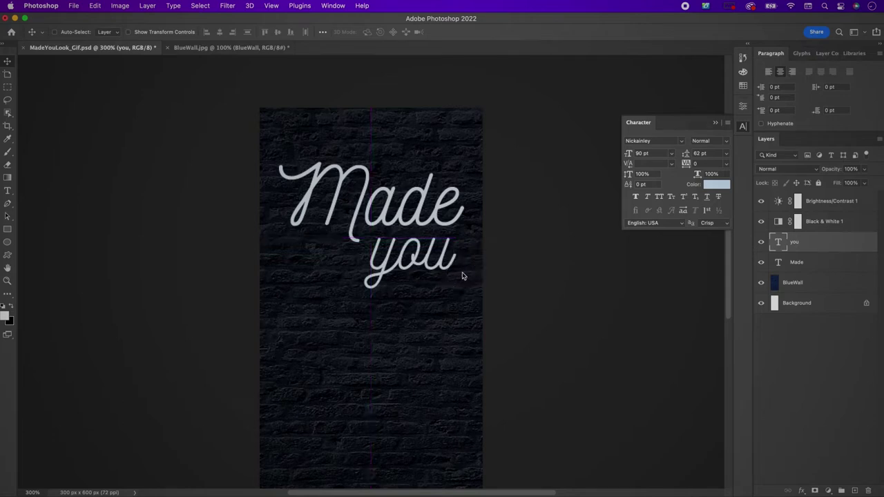
# - Add another text layer reading "Look" on the wall below "you"
pyautogui.press('t')
pyautogui.click(303, 335)
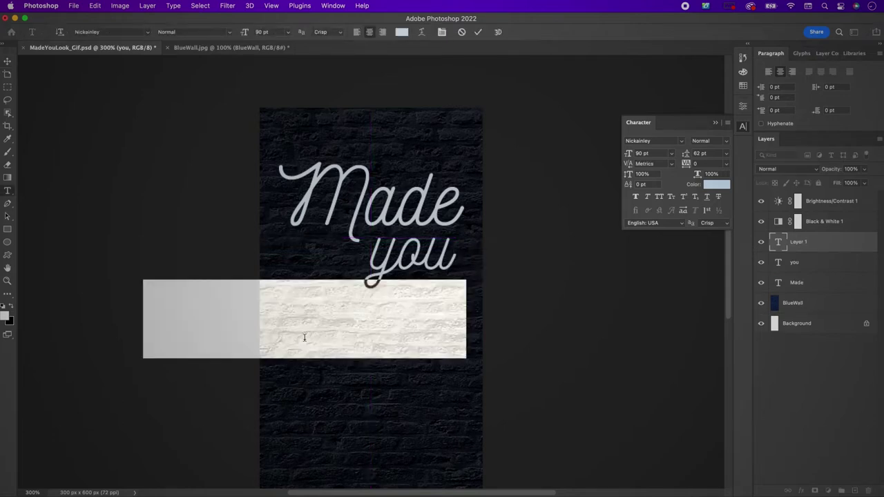
pyautogui.write('Look')
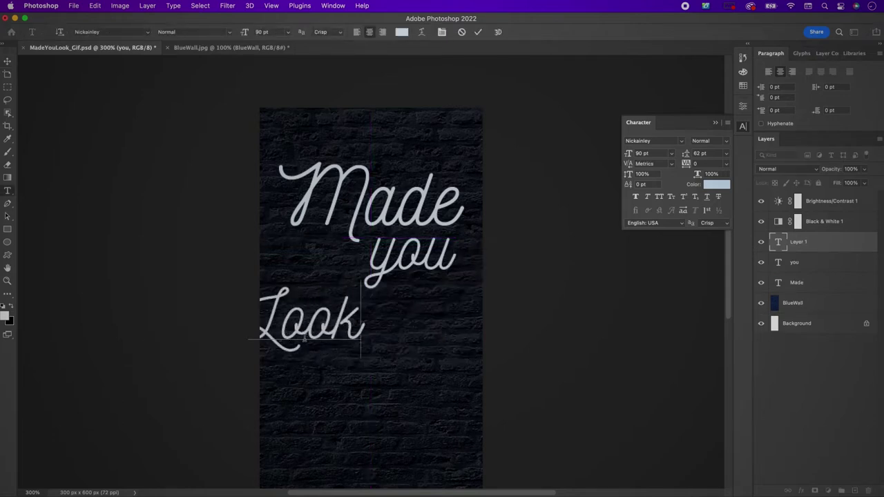
# - Enlarge the letters "ook" of "Look" to 150 pt and move the word beneath "you", fully inside the canvas
pyautogui.moveTo(283, 330); pyautogui.dragTo(362, 329)
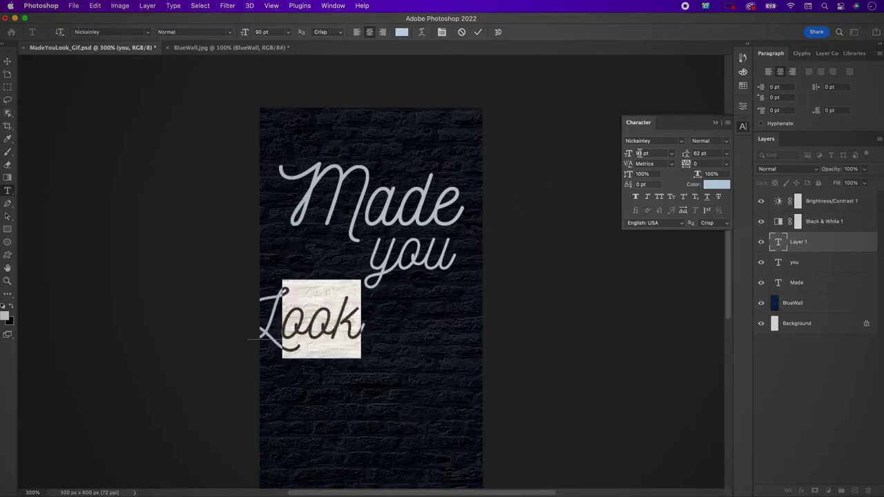
pyautogui.click(638, 153)
pyautogui.write('1')
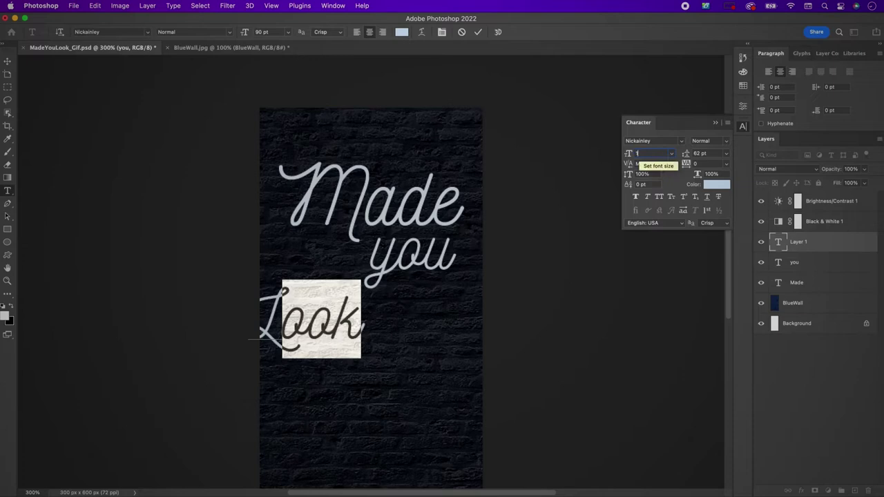
pyautogui.write('50')
pyautogui.press('Return')
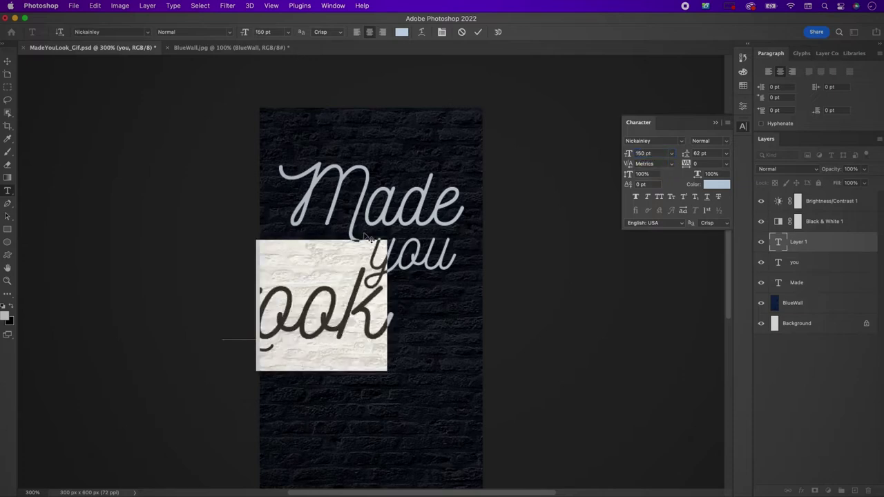
pyautogui.click(477, 32)
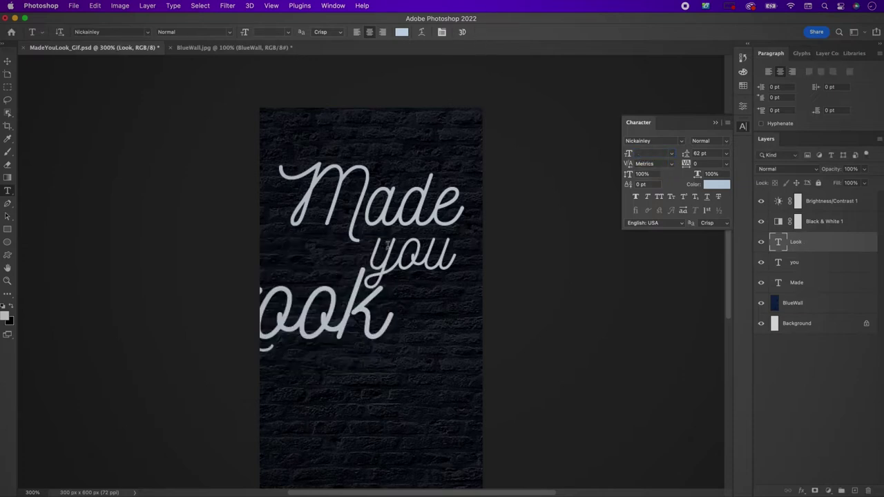
pyautogui.press('v')
pyautogui.moveTo(326, 334); pyautogui.dragTo(388, 350)
# - Enlarge the initial "L" of "Look" to 180 pt and shift the word slightly up, closer to "you"
pyautogui.press('t')
pyautogui.moveTo(326, 348); pyautogui.dragTo(290, 349)
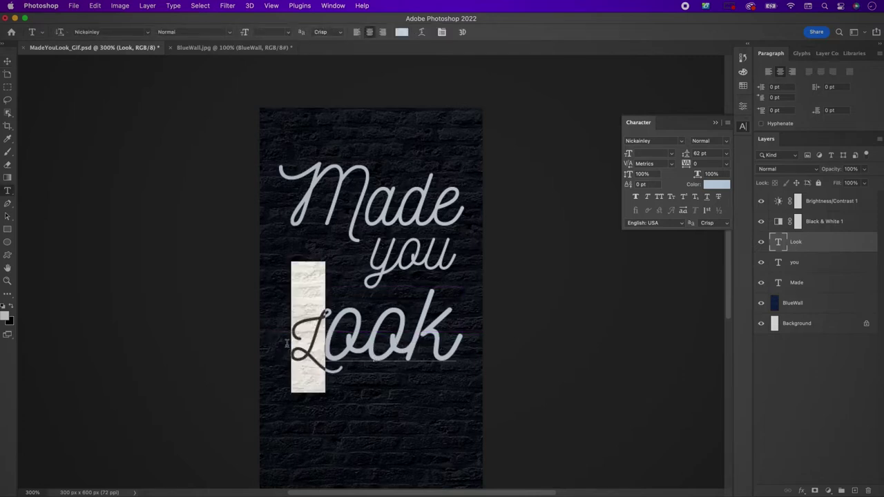
pyautogui.click(640, 153)
pyautogui.write('180')
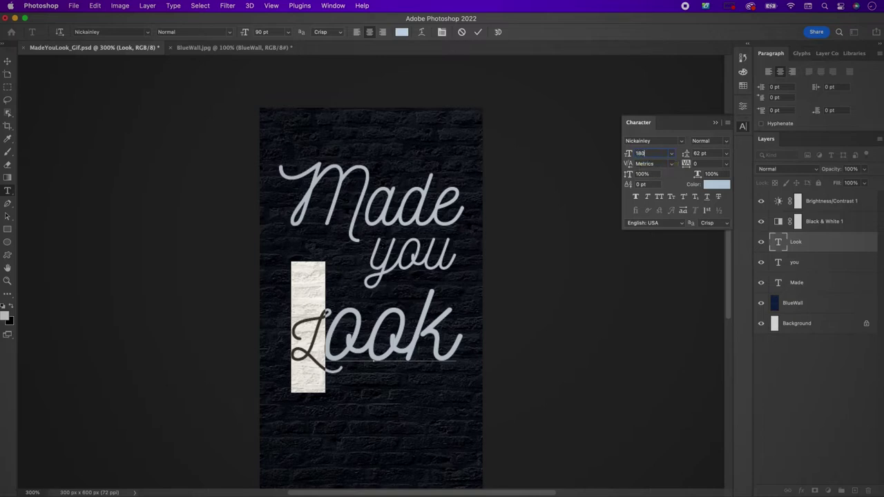
pyautogui.press('Return')
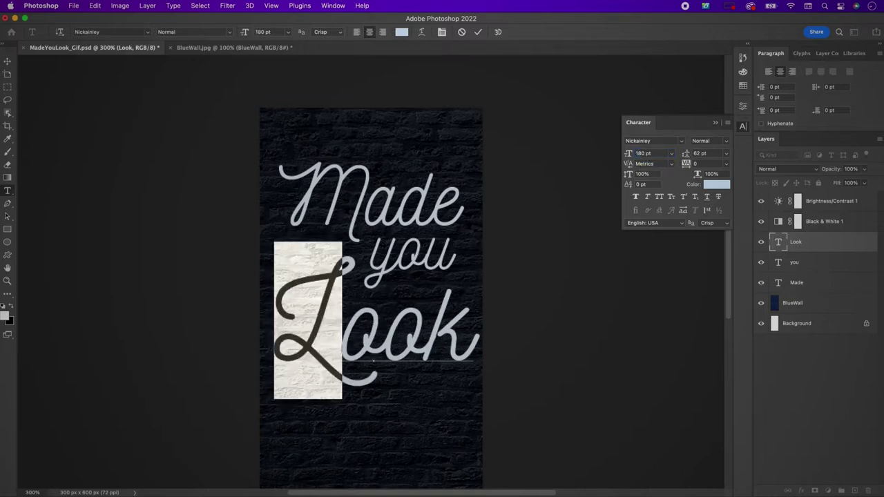
pyautogui.click(478, 34)
pyautogui.press('v')
pyautogui.moveTo(437, 333)
pyautogui.mouseDown()
pyautogui.moveTo(426, 318)
pyautogui.moveTo(444, 320)
pyautogui.mouseUp()
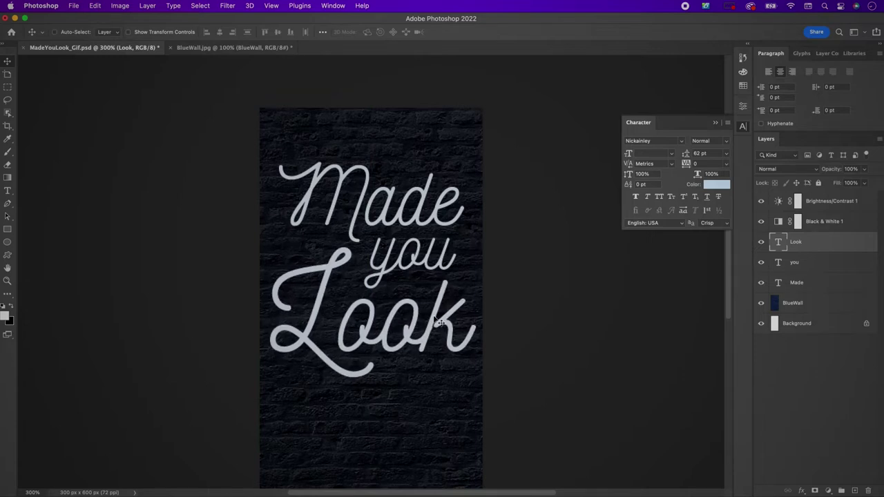
# - Move the three text layers above the Brightness/Contrast 1 layer and skew them together vertically by about -5 degrees
pyautogui.keyDown('shift'); pyautogui.click(823, 284); pyautogui.keyUp('shift')
pyautogui.moveTo(822, 284); pyautogui.dragTo(824, 202)
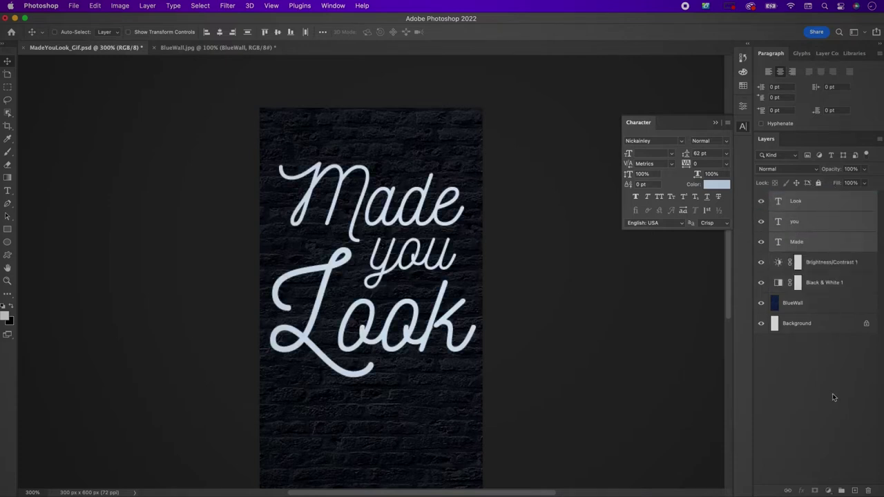
pyautogui.click(94, 6)
pyautogui.moveTo(173, 226)
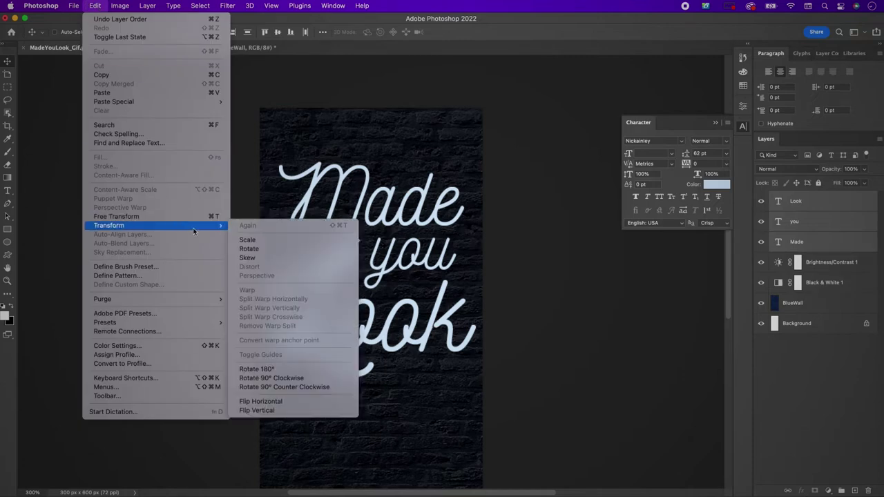
pyautogui.click(263, 260)
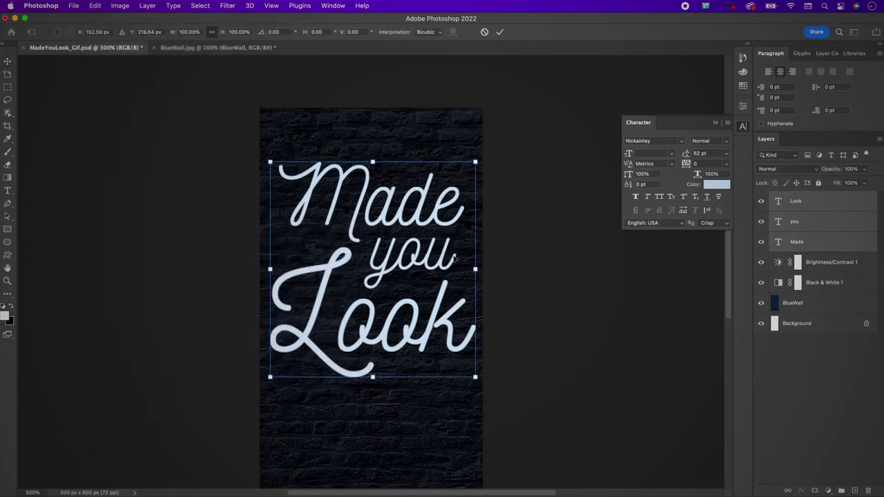
pyautogui.moveTo(481, 273); pyautogui.dragTo(481, 255)
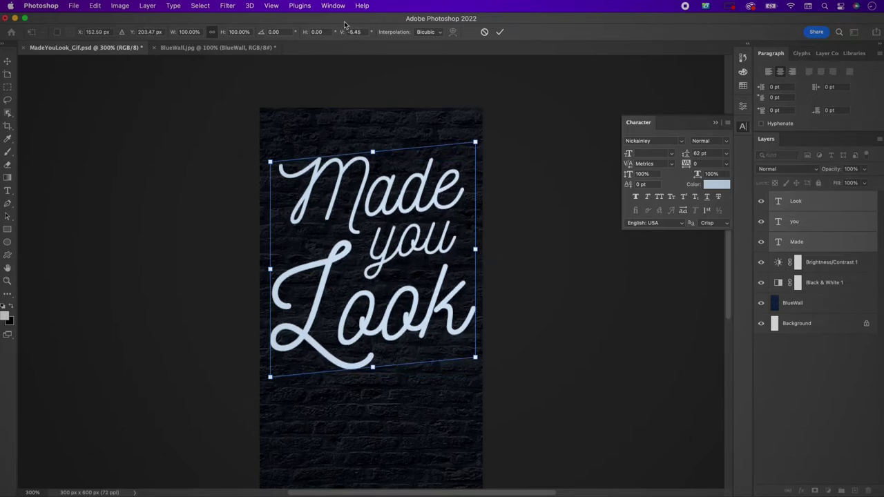
pyautogui.click(366, 32)
pyautogui.write('-5')
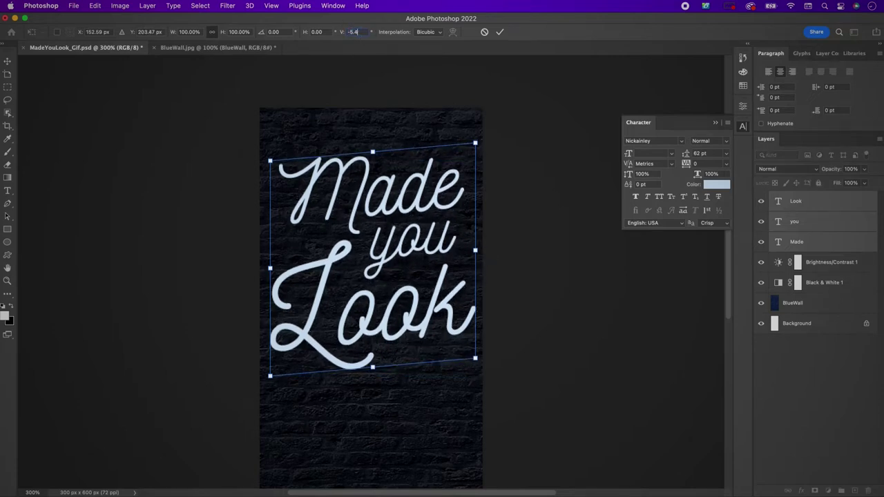
pyautogui.press('Return')
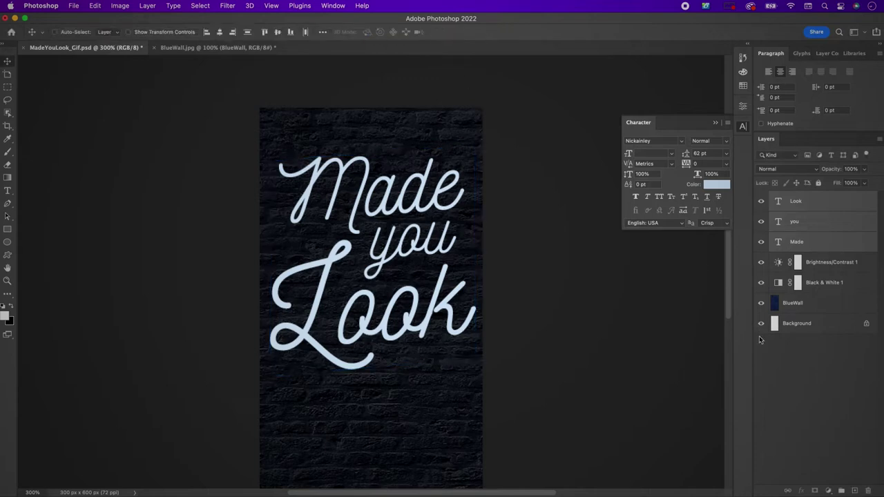
# - Group the three text layers and name the group "Pink Neon - Off"
pyautogui.click(841, 490)
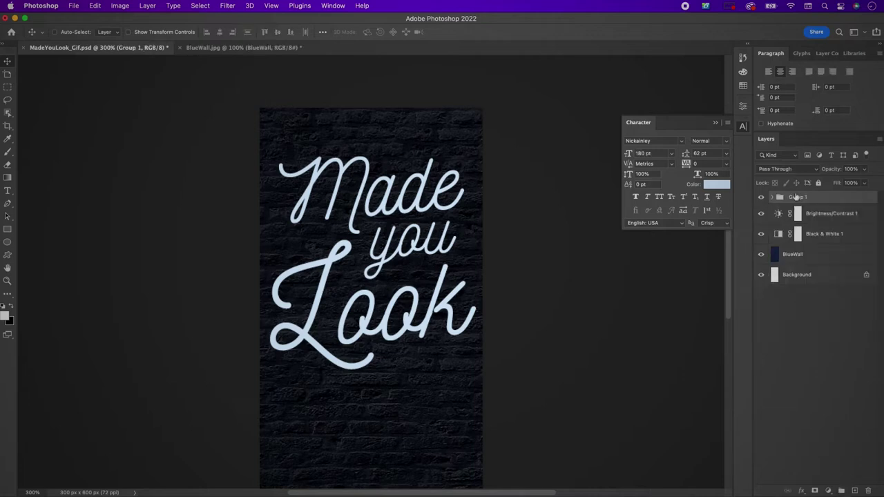
pyautogui.doubleClick(796, 197)
pyautogui.write('Pink Neon - Off')
pyautogui.press('Return')
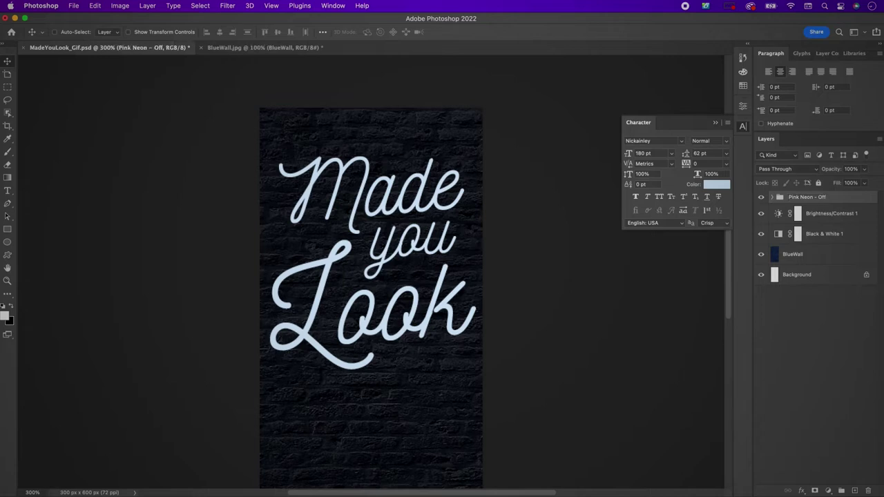
# - Add a 2 px Stroke effect to the Pink Neon - Off group with Screen blend mode and 51% opacity
pyautogui.doubleClick(842, 200)
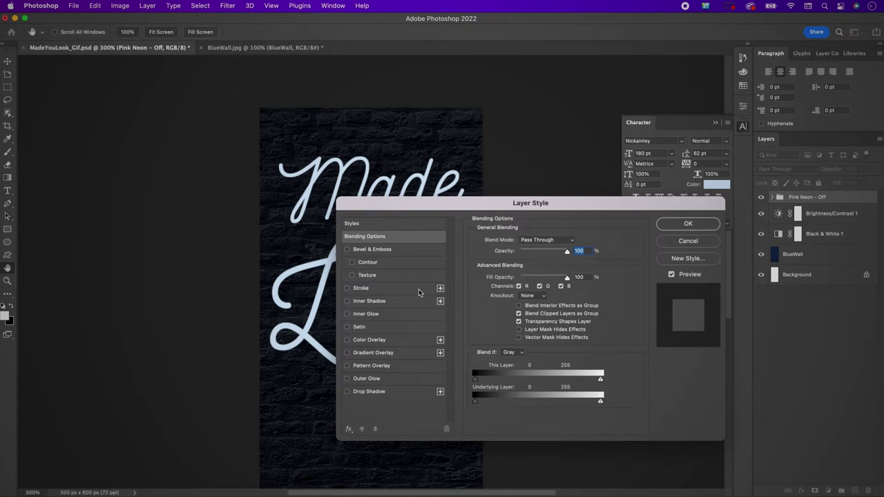
pyautogui.click(393, 290)
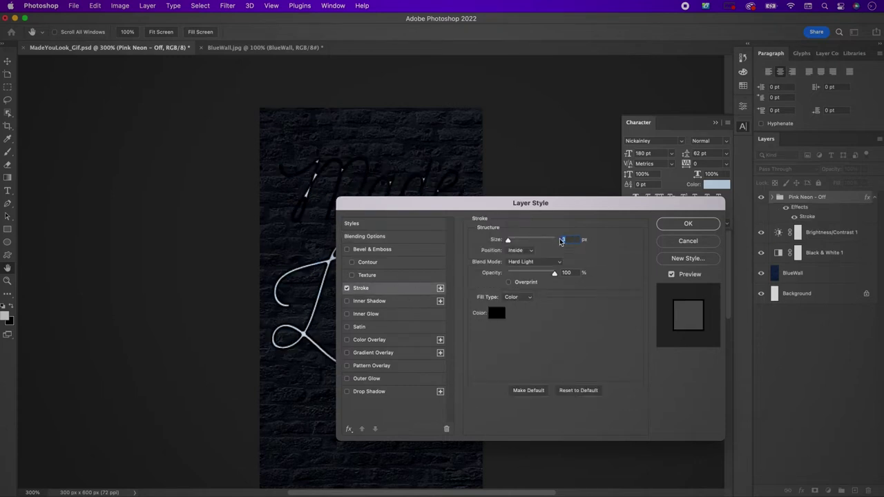
pyautogui.press('Down')
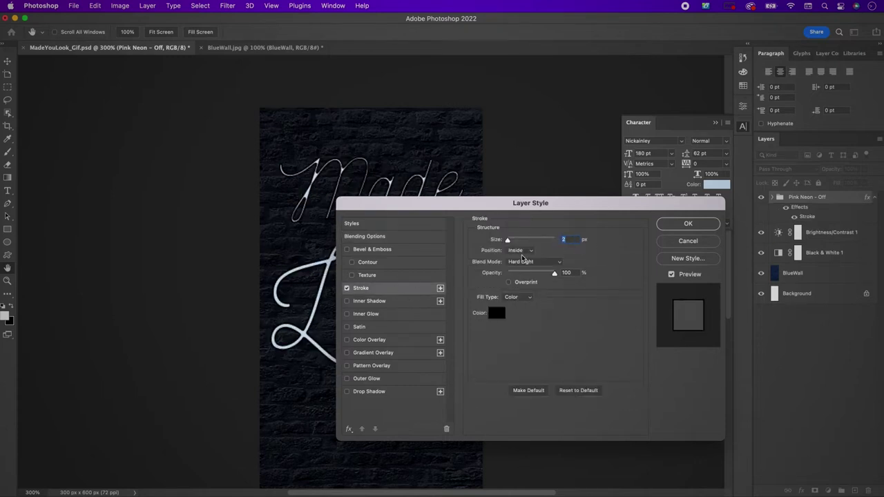
pyautogui.click(536, 264)
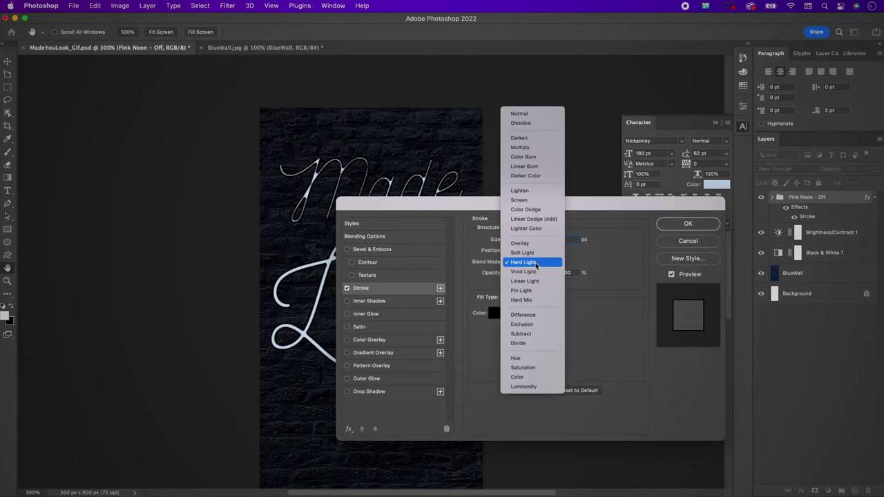
pyautogui.click(539, 201)
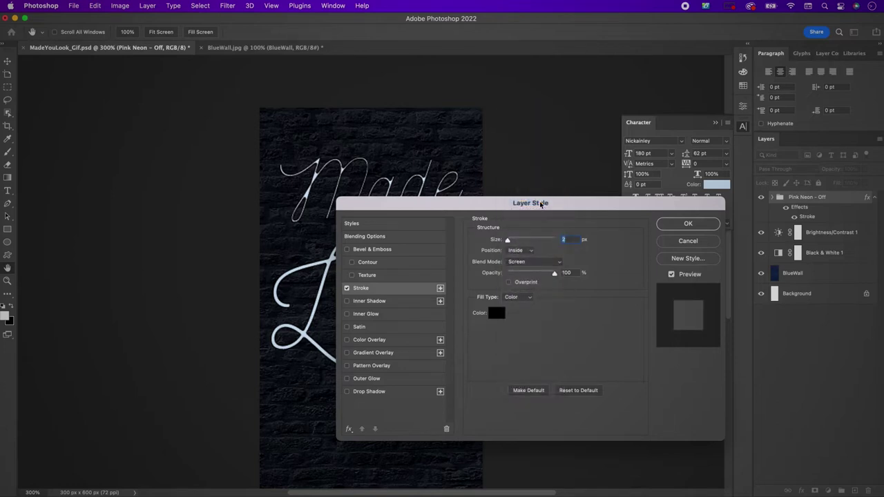
pyautogui.click(575, 274)
pyautogui.write('50')
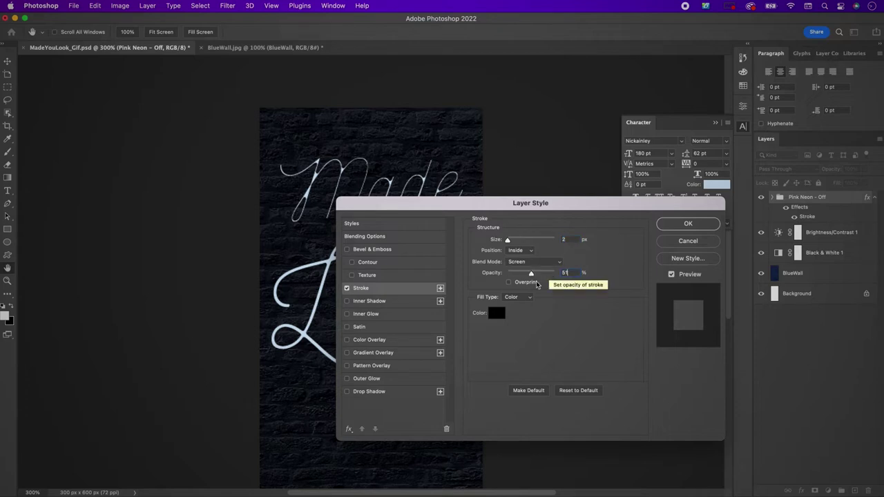
# - Set the stroke colour of the Pink Neon - Off group to #ffd5f3
pyautogui.click(497, 313)
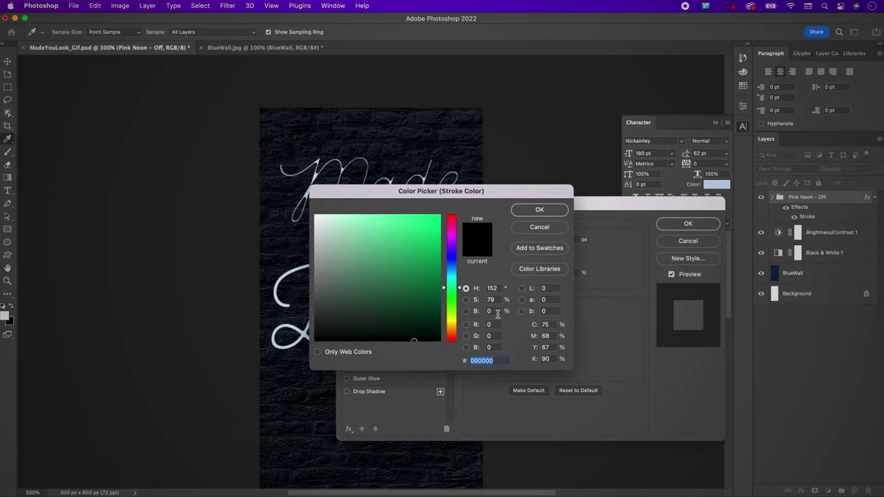
pyautogui.write('ff')
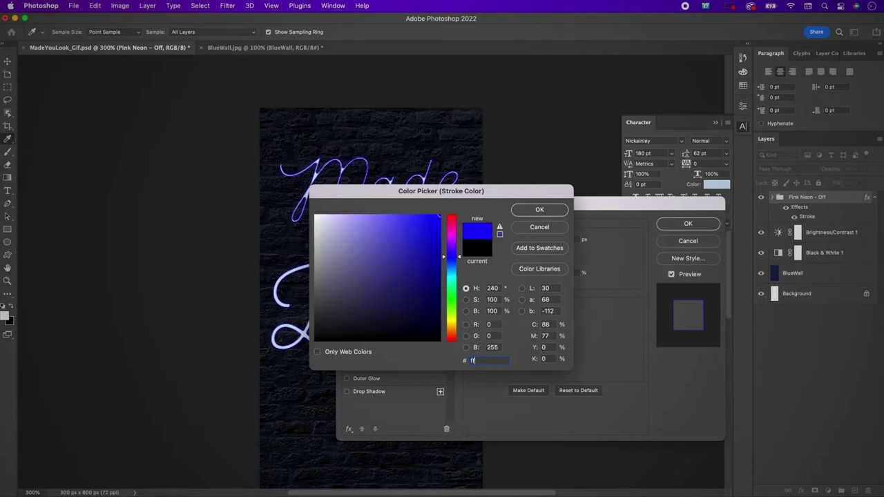
pyautogui.write('d5')
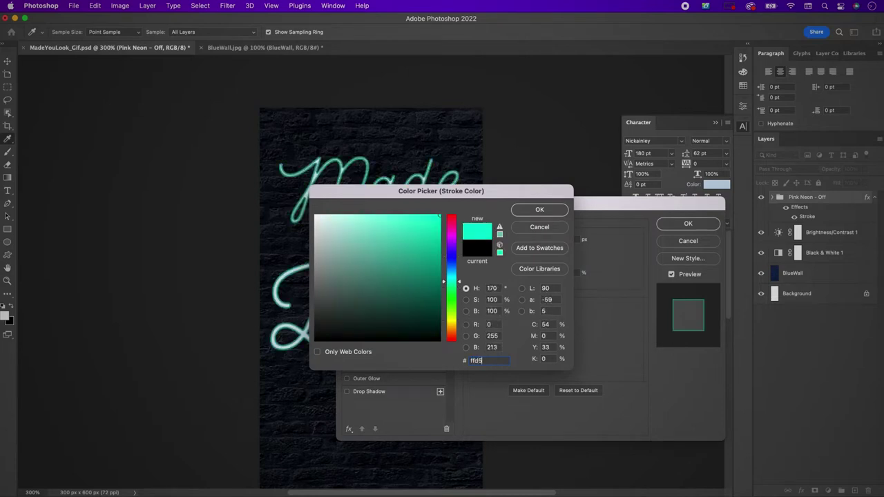
pyautogui.write('f3')
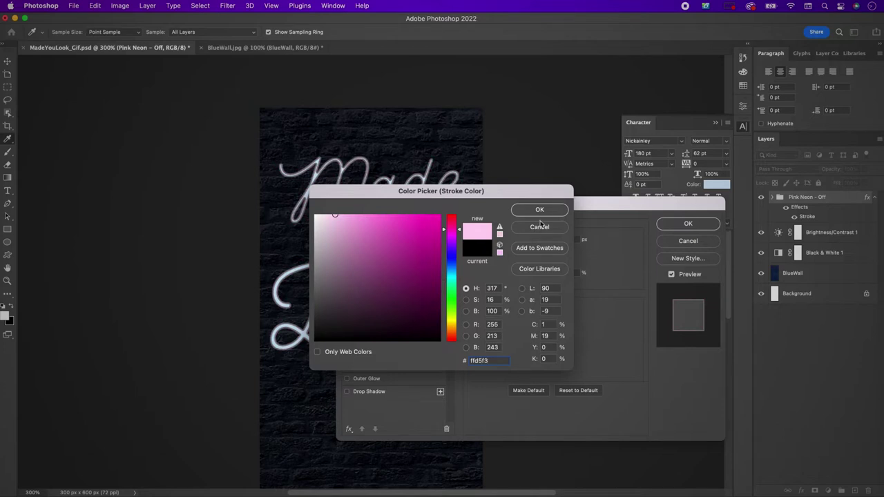
pyautogui.click(543, 212)
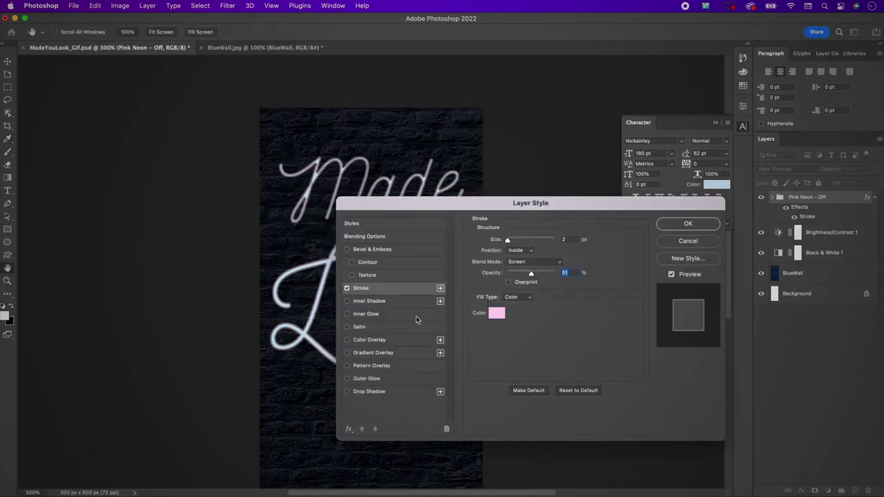
# - Add an Inner Shadow to the Pink Neon - Off group with Multiply blend mode and colour #48025a
pyautogui.click(403, 303)
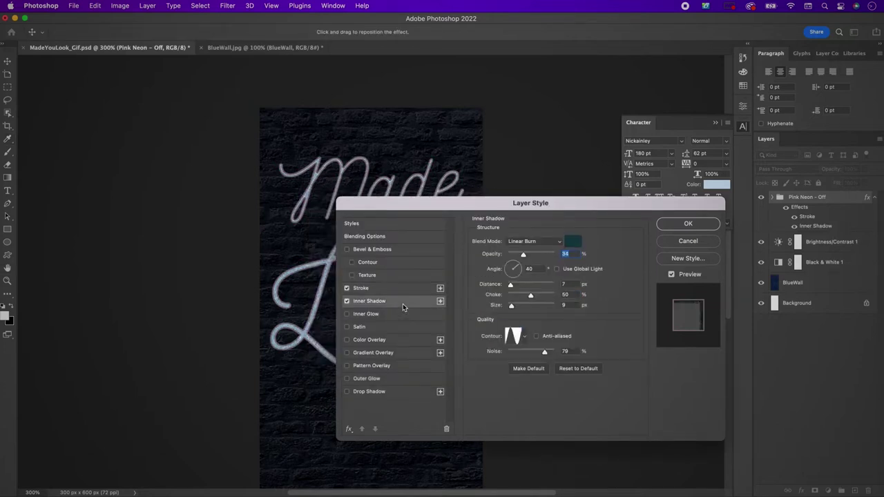
pyautogui.click(525, 242)
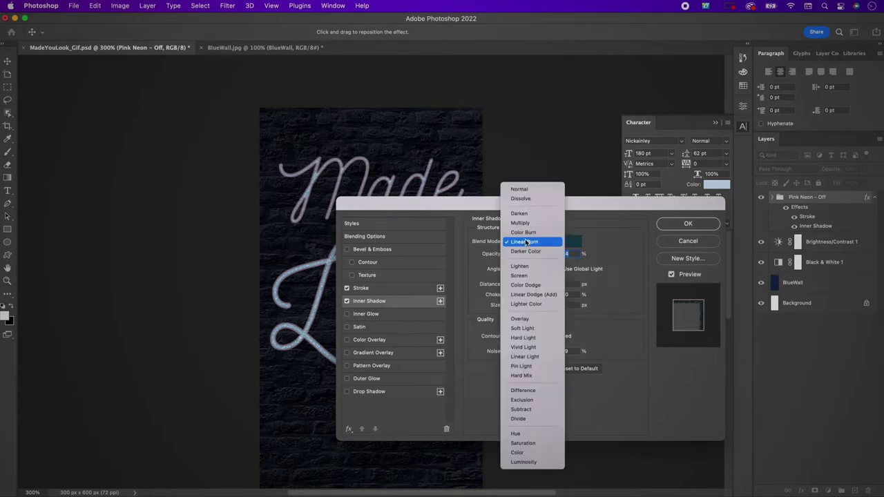
pyautogui.click(524, 222)
pyautogui.click(573, 245)
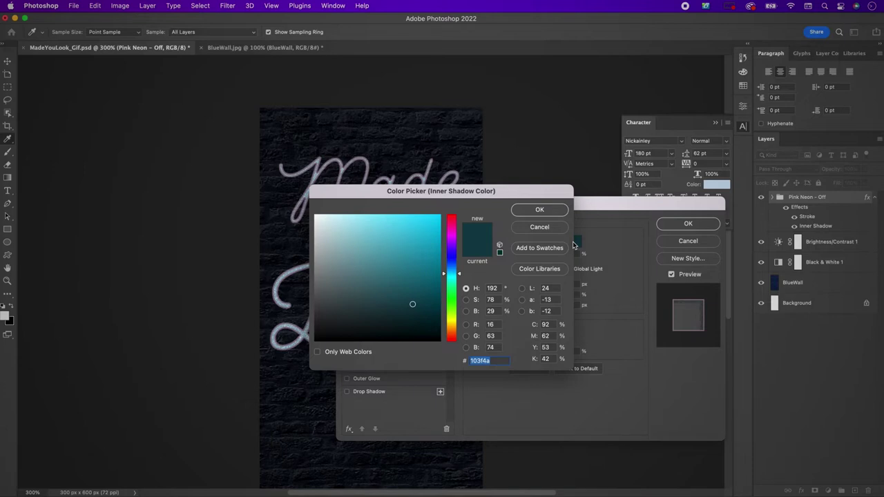
pyautogui.write('480')
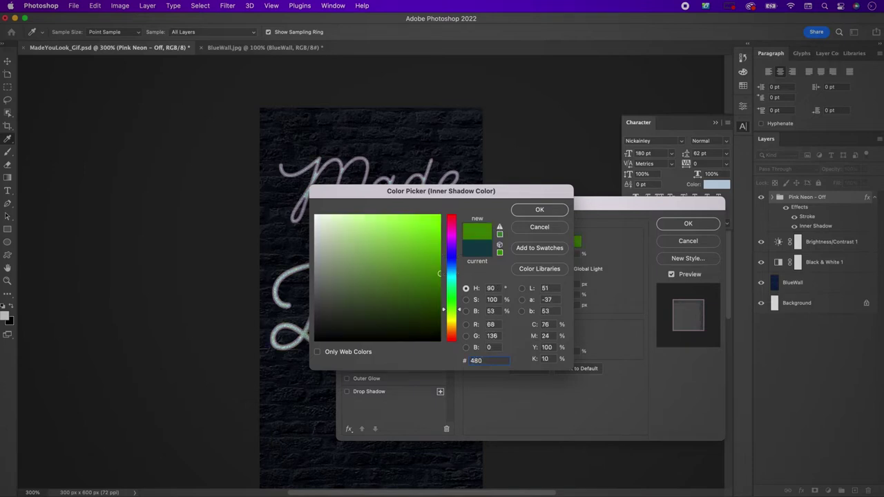
pyautogui.write('25')
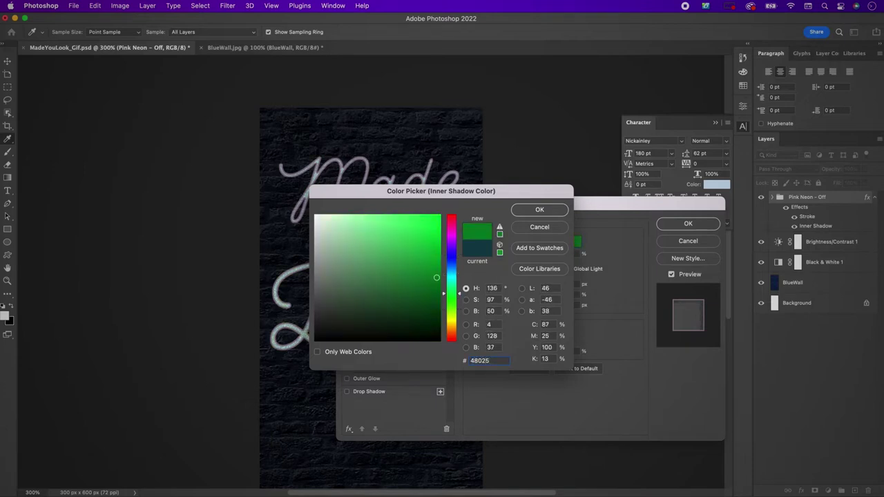
pyautogui.write('a')
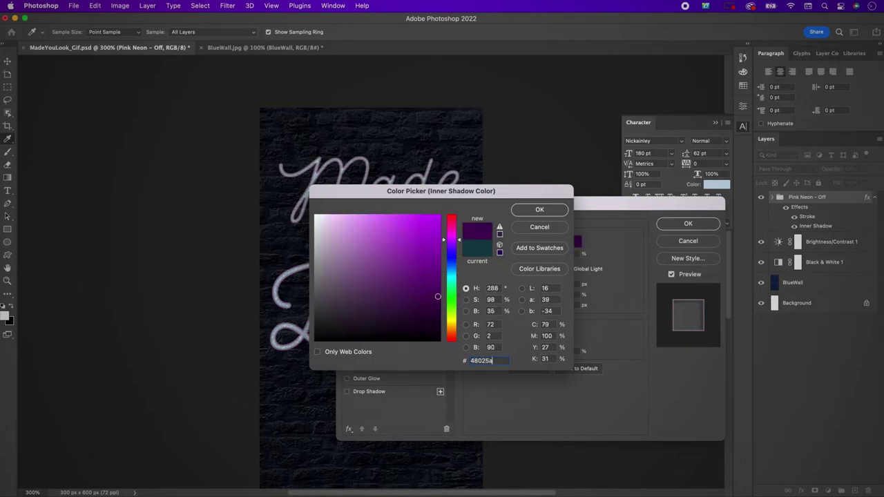
pyautogui.click(551, 211)
# - Set the inner shadow to 59% opacity, 6 px distance, 0% choke and 10 px size, using global light
pyautogui.write('59')
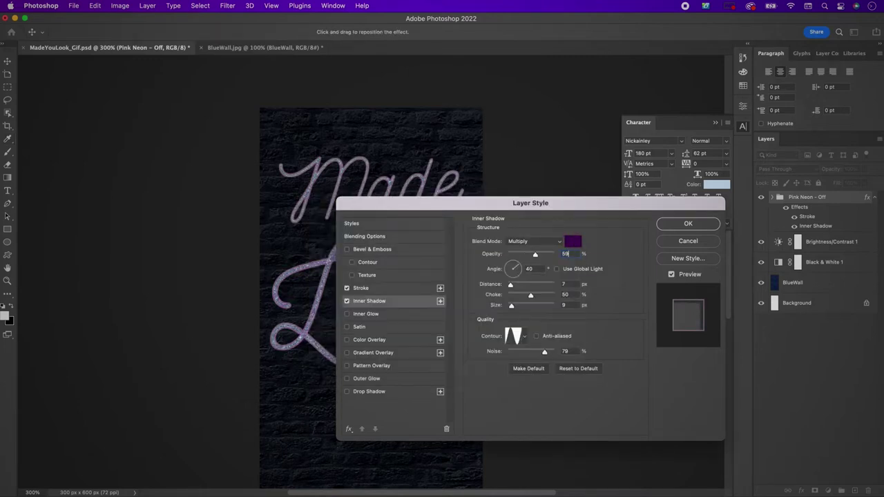
pyautogui.click(565, 273)
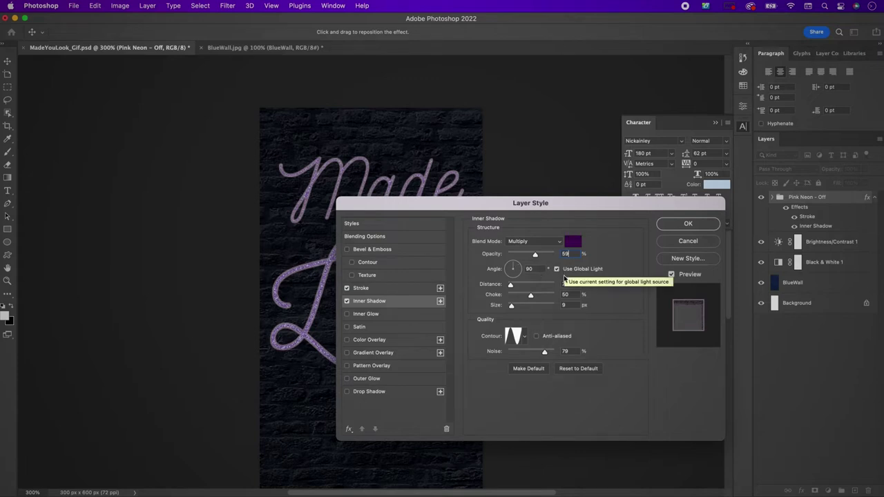
pyautogui.click(571, 283)
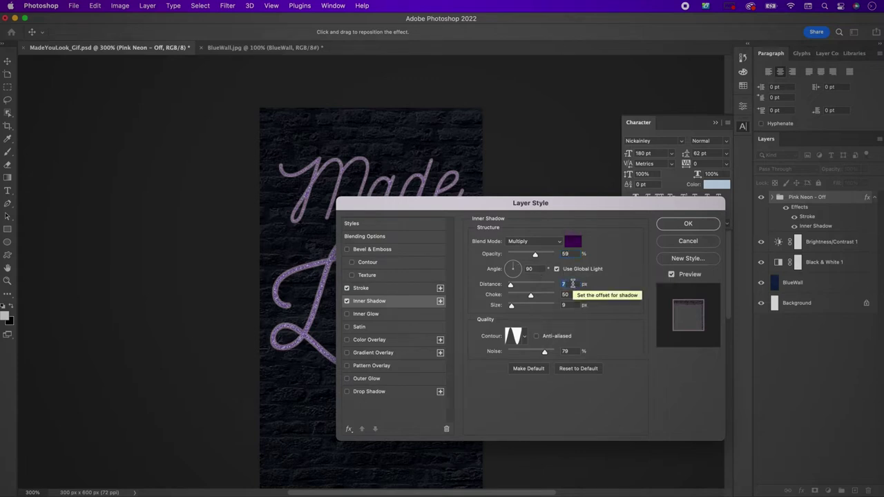
pyautogui.write('6')
pyautogui.click(573, 292)
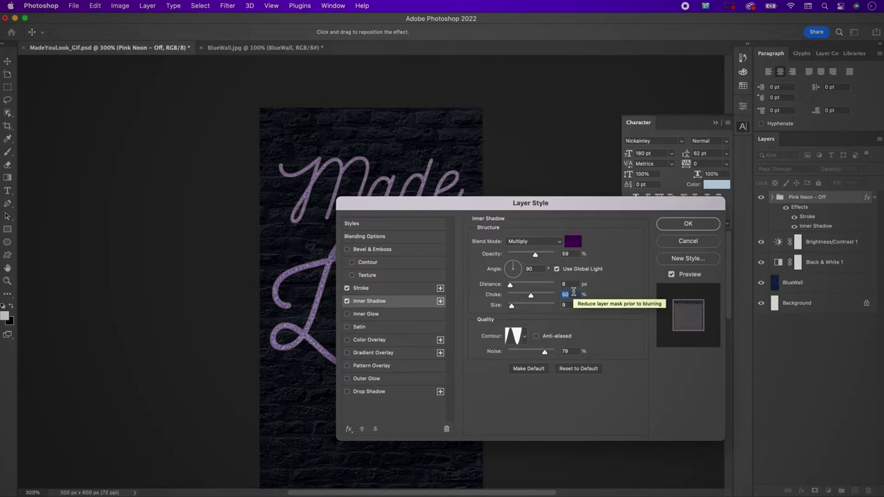
pyautogui.write('0')
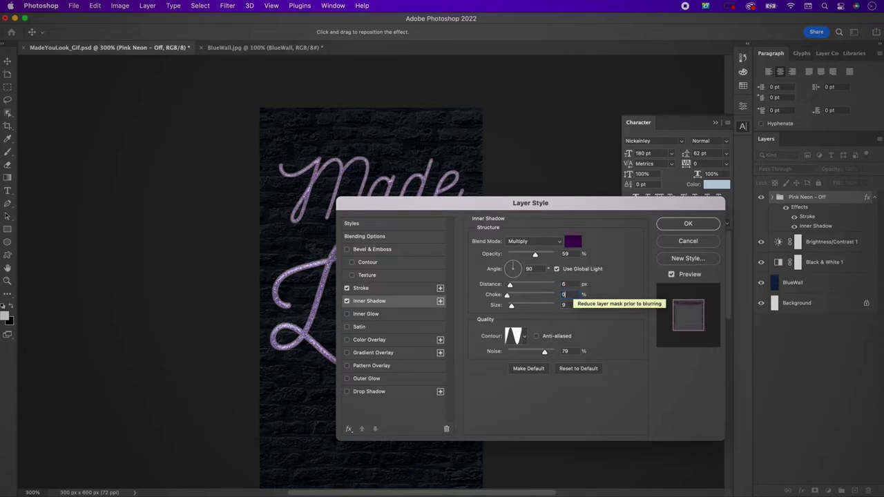
pyautogui.click(574, 304)
pyautogui.write('10')
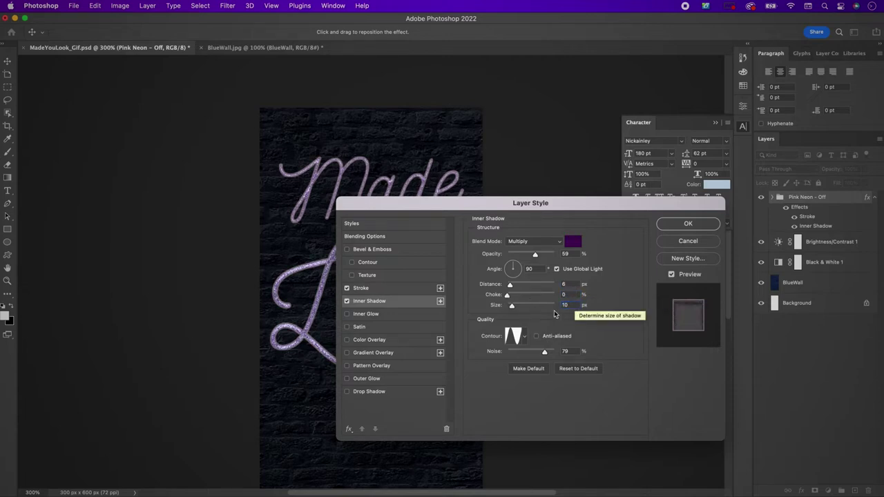
# - Give the inner shadow the straight linear contour and reduce its noise to 0%
pyautogui.click(523, 334)
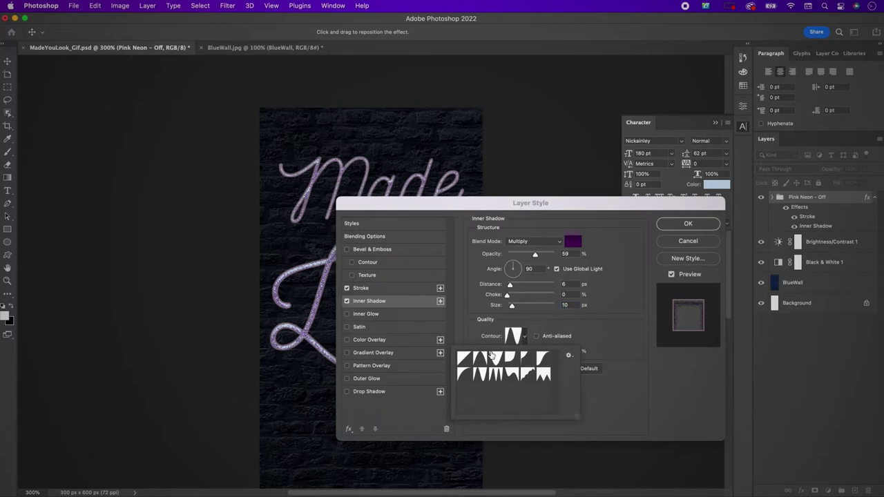
pyautogui.click(467, 362)
pyautogui.click(587, 337)
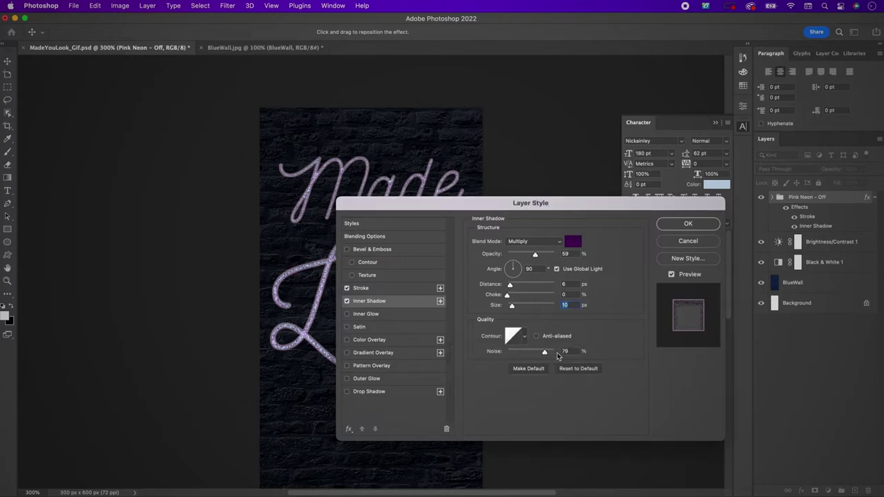
pyautogui.moveTo(512, 353); pyautogui.dragTo(498, 354)
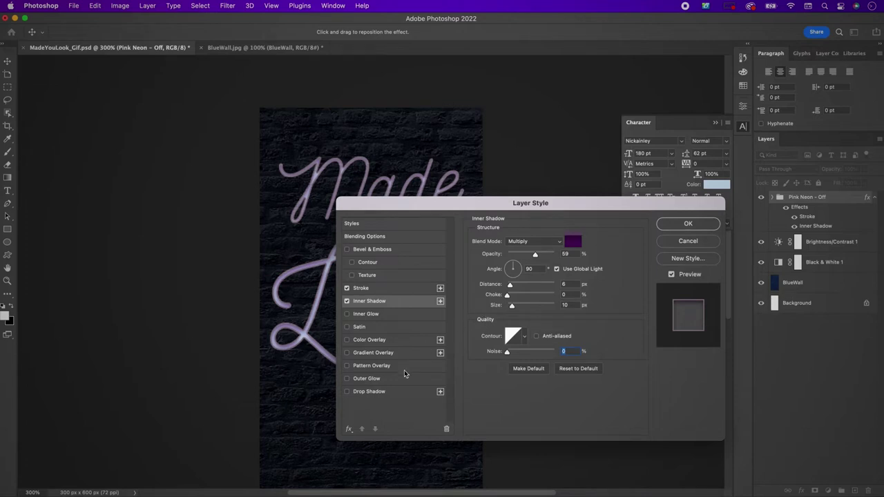
# - Add a Drop Shadow to the Pink Neon - Off group with Multiply blend mode and colour #181819
pyautogui.click(388, 392)
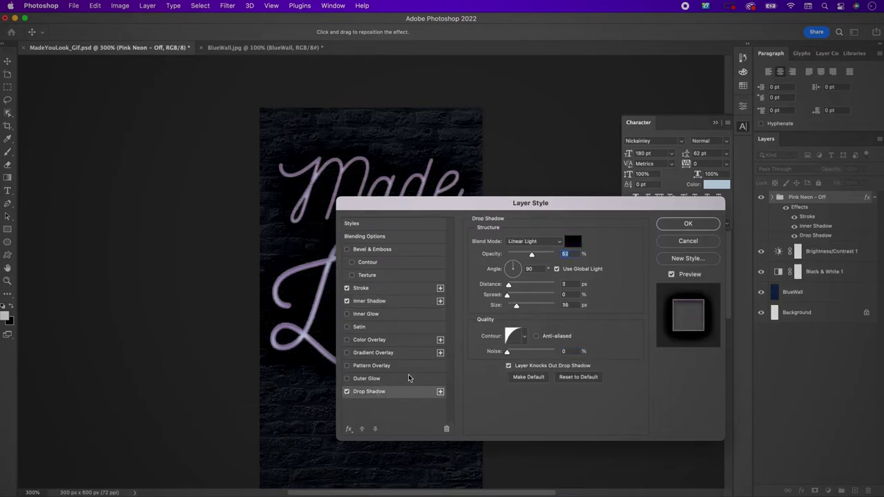
pyautogui.click(529, 242)
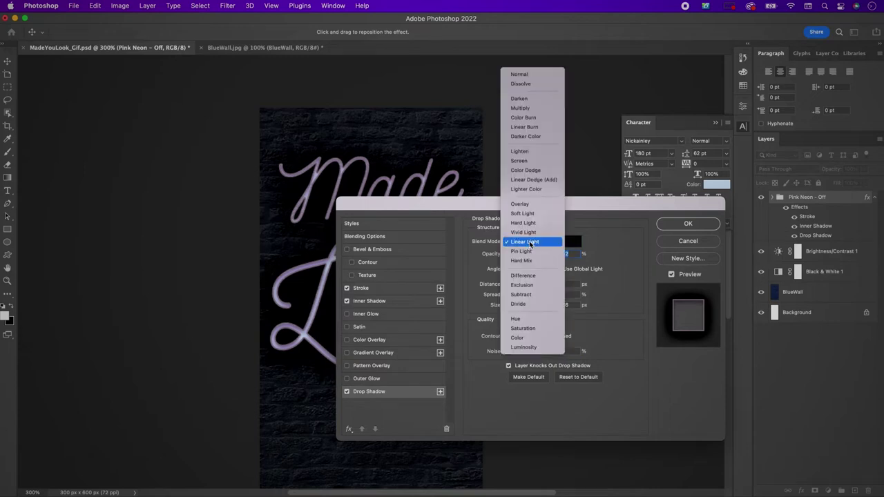
pyautogui.click(531, 108)
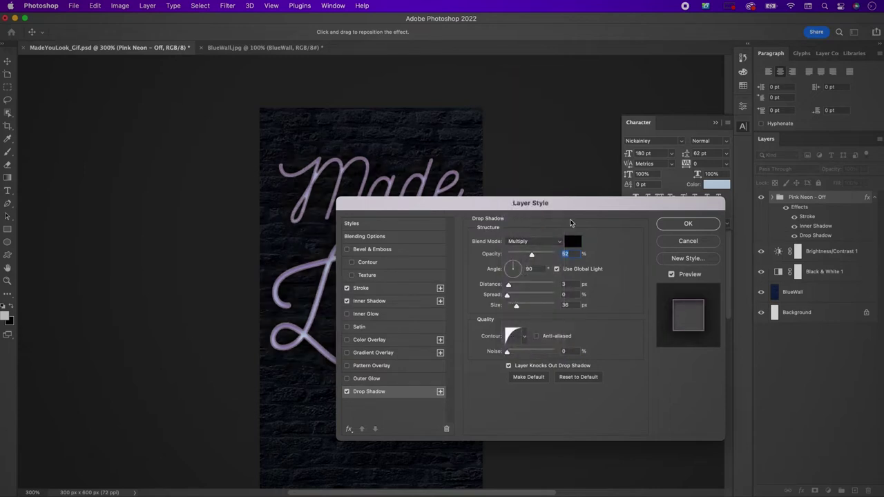
pyautogui.click(573, 241)
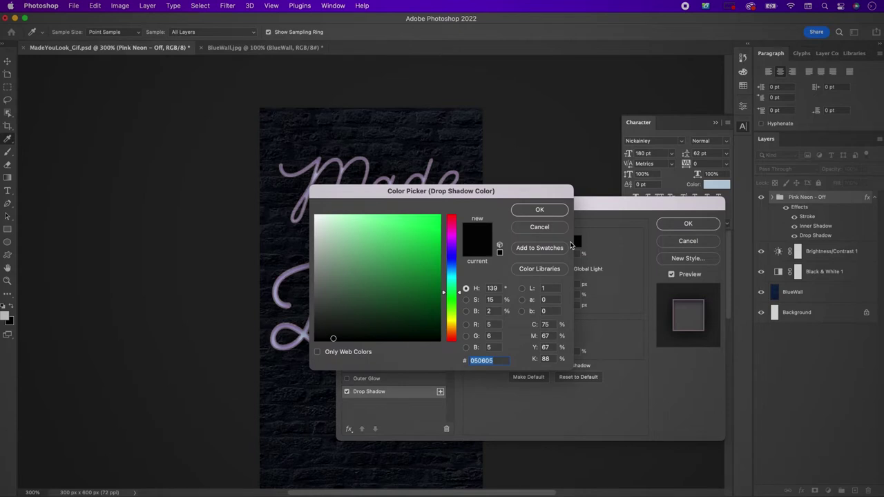
pyautogui.write('18')
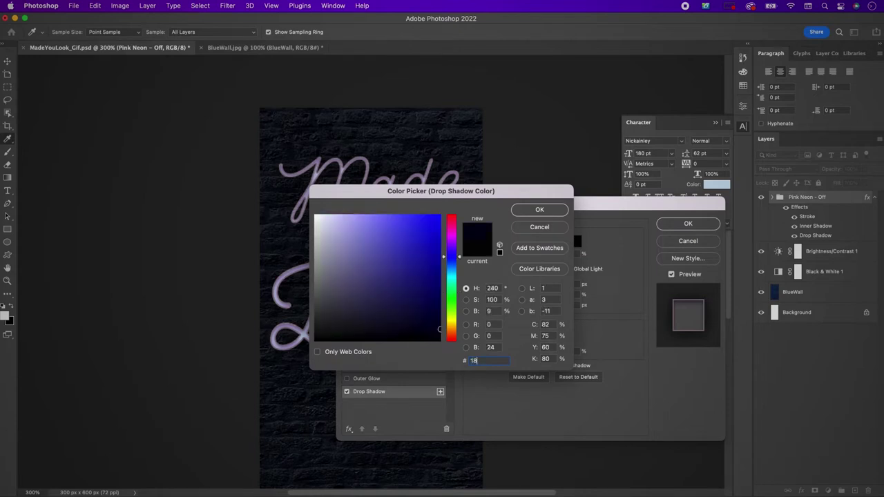
pyautogui.write('1819')
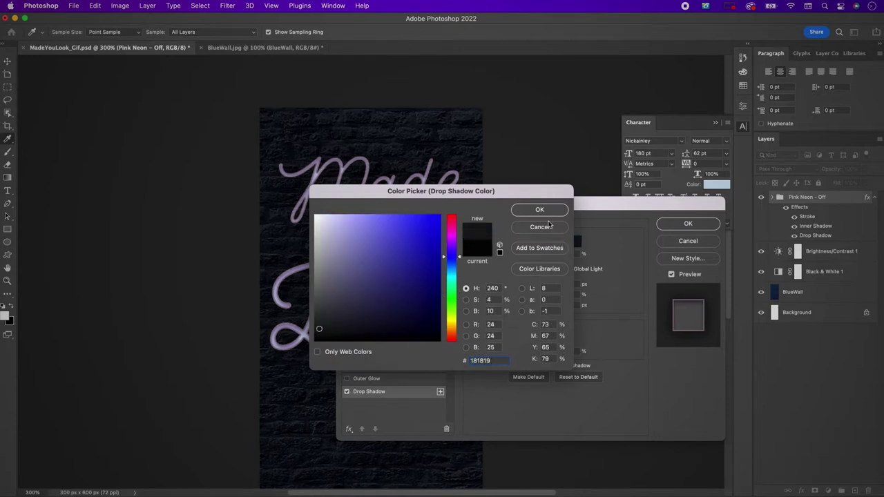
pyautogui.click(538, 210)
# - Set the drop shadow to 100% opacity, 31 px distance, 6% spread and 13 px size
pyautogui.doubleClick(566, 254)
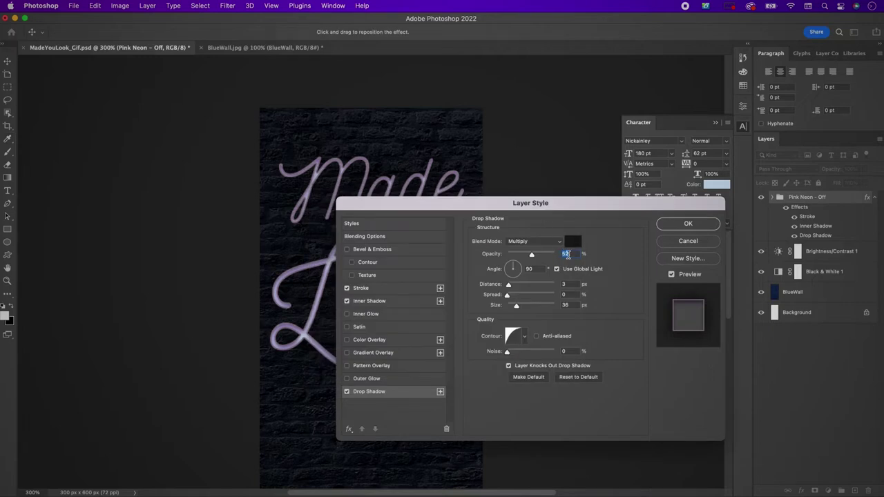
pyautogui.moveTo(531, 255); pyautogui.dragTo(574, 261)
pyautogui.click(574, 283)
pyautogui.write('31')
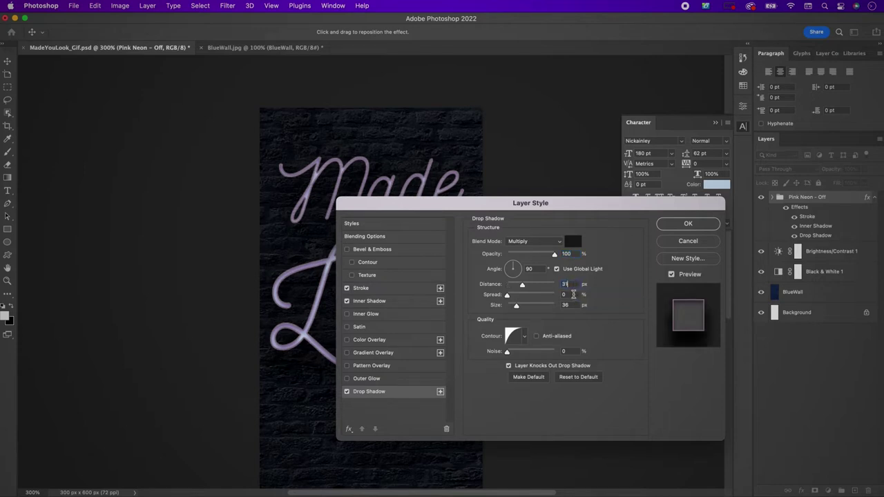
pyautogui.click(573, 295)
pyautogui.write('6')
pyautogui.click(573, 305)
pyautogui.write('13')
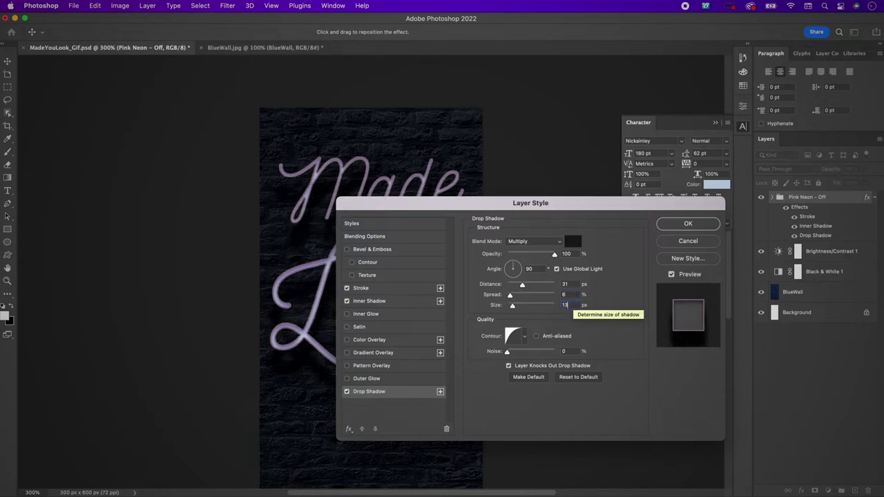
# - Give the drop shadow the straight linear contour and apply the layer style to the Pink Neon - Off group
pyautogui.click(525, 337)
pyautogui.click(464, 359)
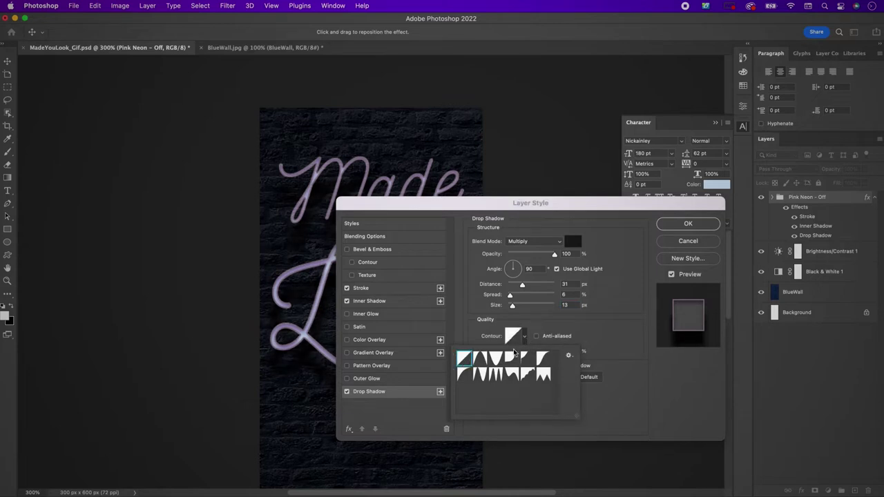
pyautogui.click(610, 349)
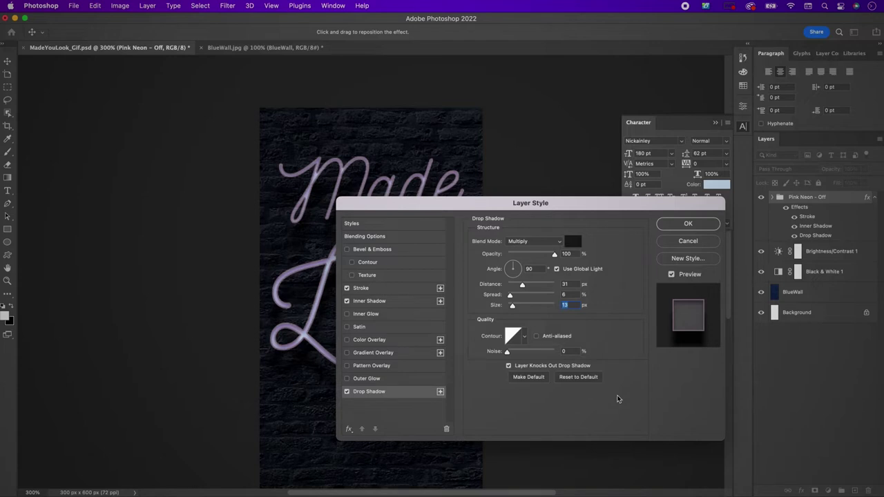
pyautogui.click(678, 228)
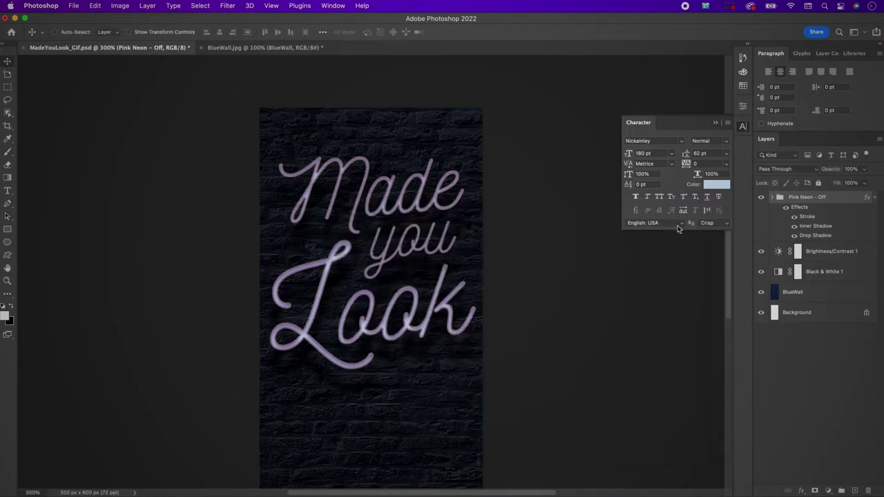
# - Duplicate the Pink Neon - Off group as "Pink Neon - On" and hide the original group
pyautogui.click(843, 205)
pyautogui.press('super+j')
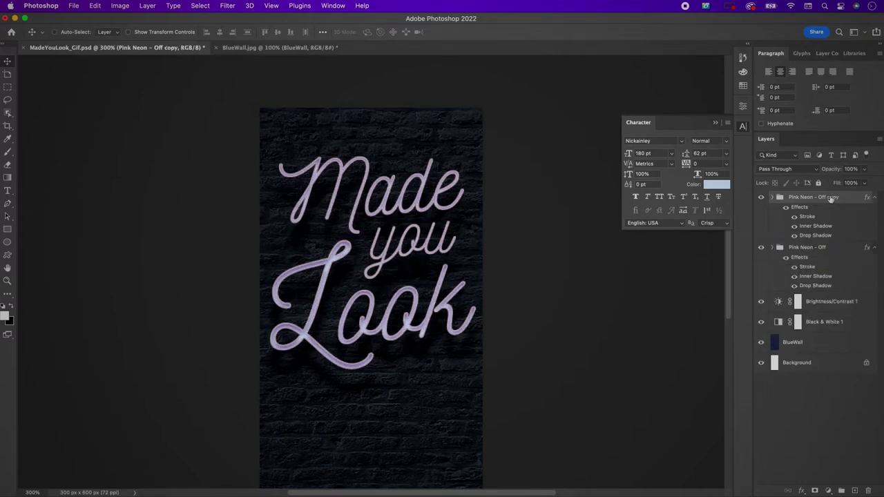
pyautogui.doubleClick(831, 198)
pyautogui.press('BackSpace')
pyautogui.press('BackSpace')
pyautogui.press('BackSpace')
pyautogui.press('BackSpace')
pyautogui.press('BackSpace')
pyautogui.write('n')
pyautogui.press('Return')
pyautogui.click(760, 247)
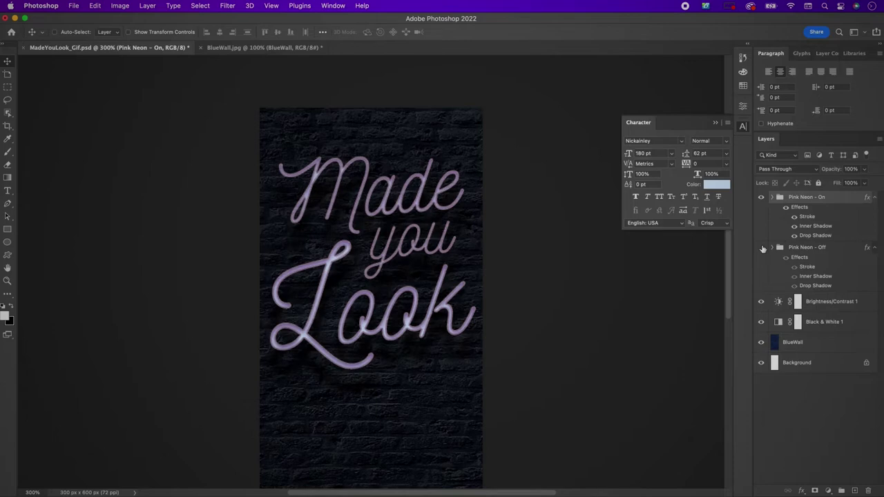
# - Raise the stroke opacity of the Pink Neon - On group to 100% and turn off its Inner Shadow
pyautogui.doubleClick(833, 200)
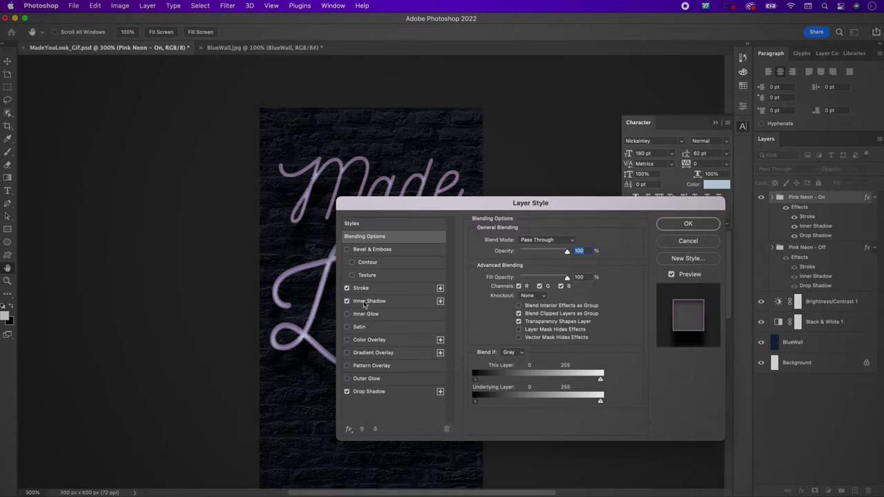
pyautogui.click(381, 290)
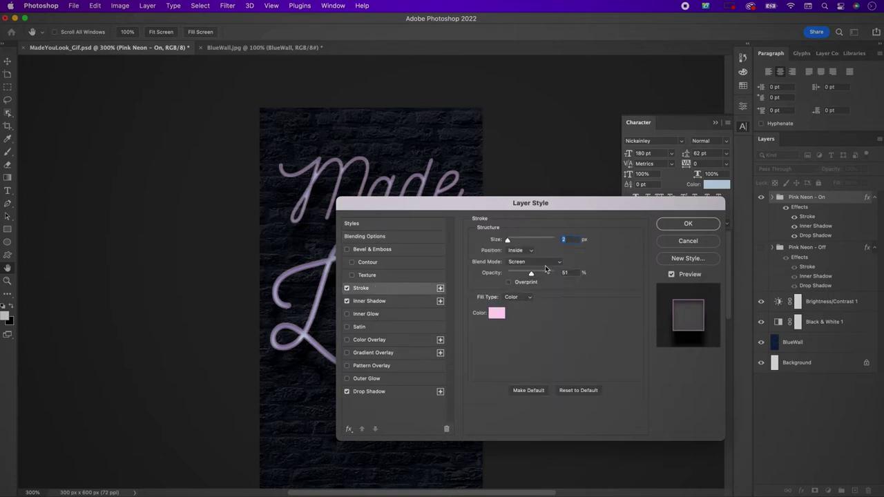
pyautogui.moveTo(531, 274); pyautogui.dragTo(565, 279)
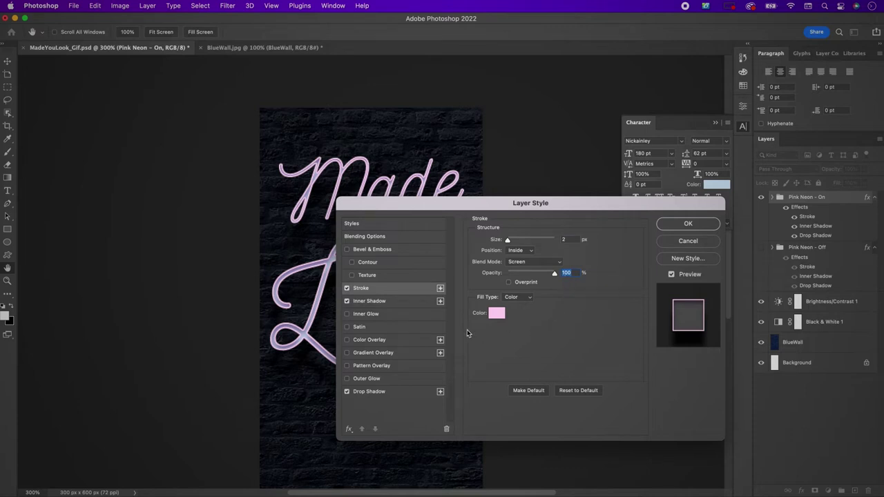
pyautogui.click(409, 301)
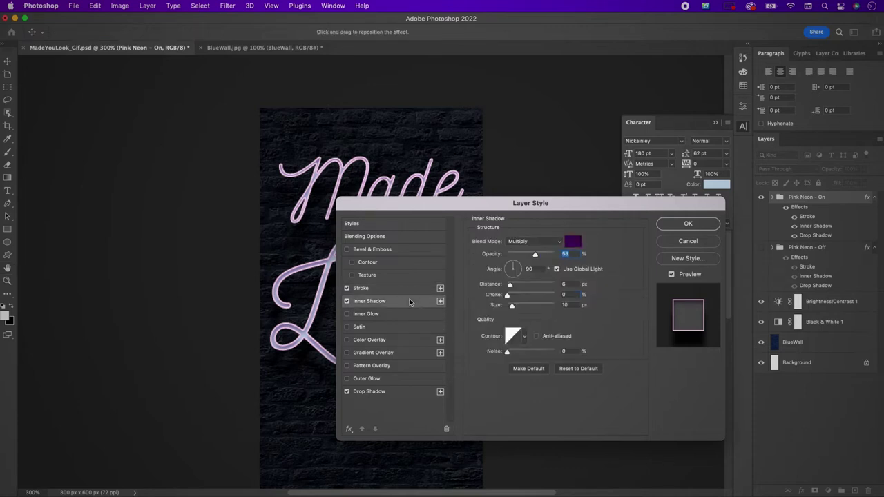
pyautogui.click(347, 301)
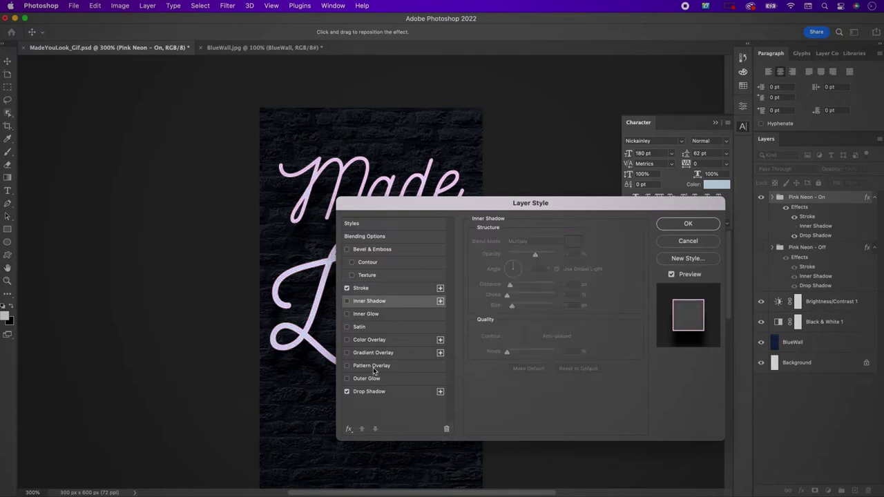
# - Enable a white Inner Glow on the Pink Neon - On group with Linear Light blending and 100% opacity
pyautogui.click(366, 314)
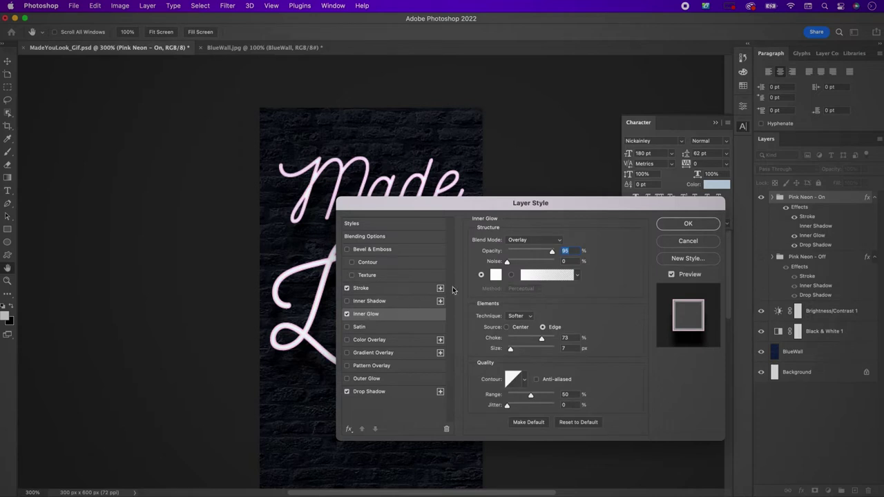
pyautogui.click(518, 241)
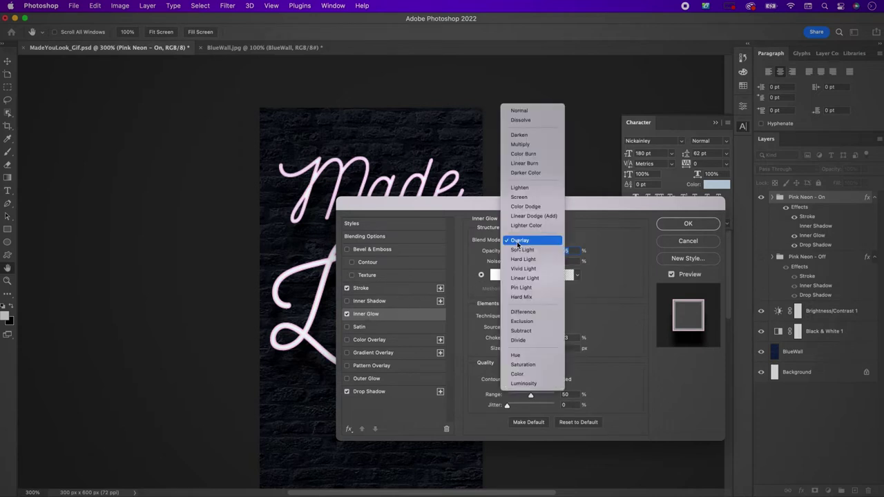
pyautogui.click(525, 278)
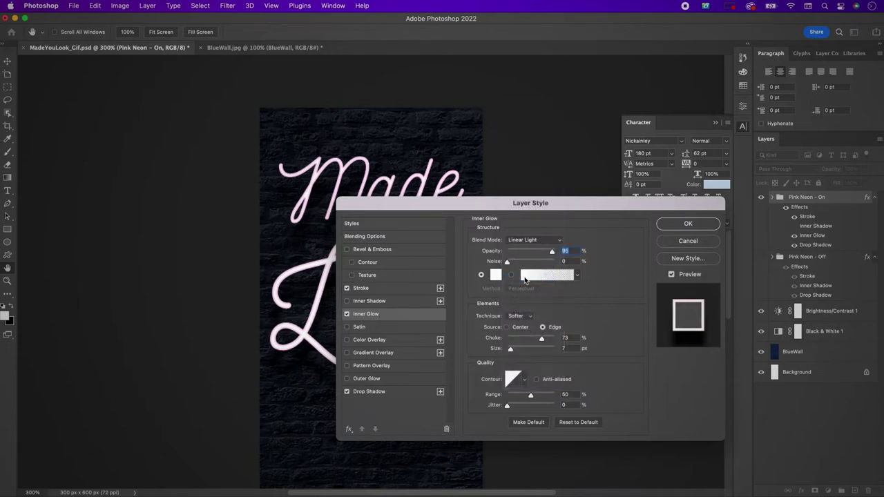
pyautogui.moveTo(552, 251); pyautogui.dragTo(566, 253)
pyautogui.click(495, 275)
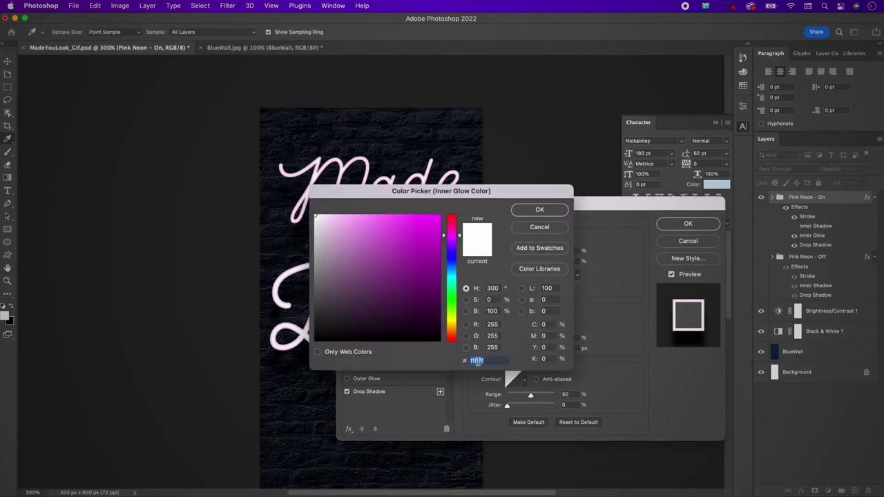
pyautogui.click(535, 211)
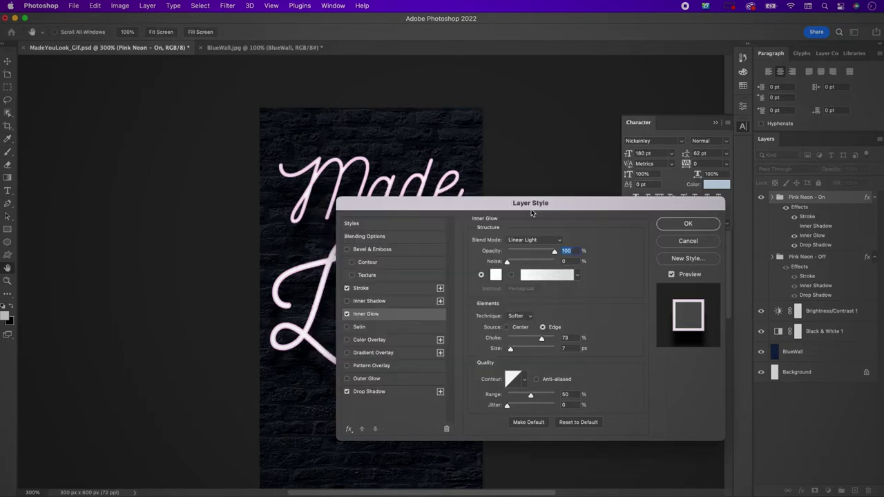
# - Set the inner glow's choke to 0% and size to 13 px, and give it the two-peaked ring contour
pyautogui.doubleClick(568, 338)
pyautogui.write('0')
pyautogui.doubleClick(570, 348)
pyautogui.write('13')
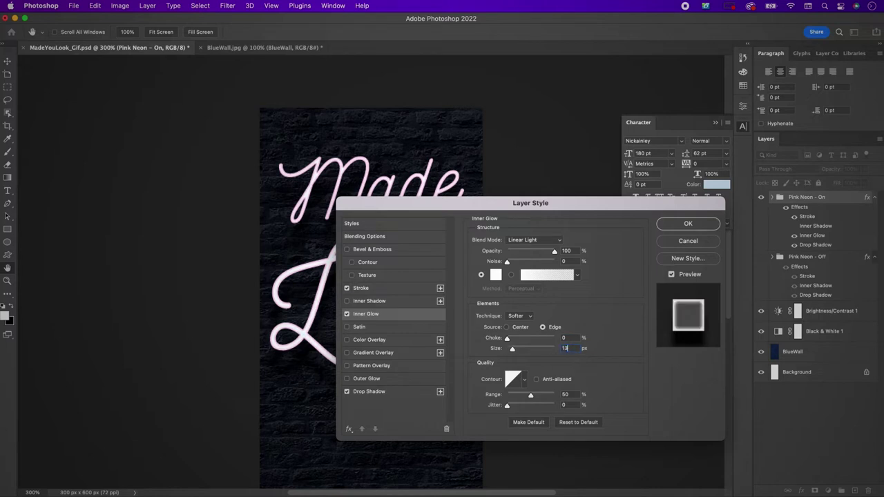
pyautogui.click(525, 379)
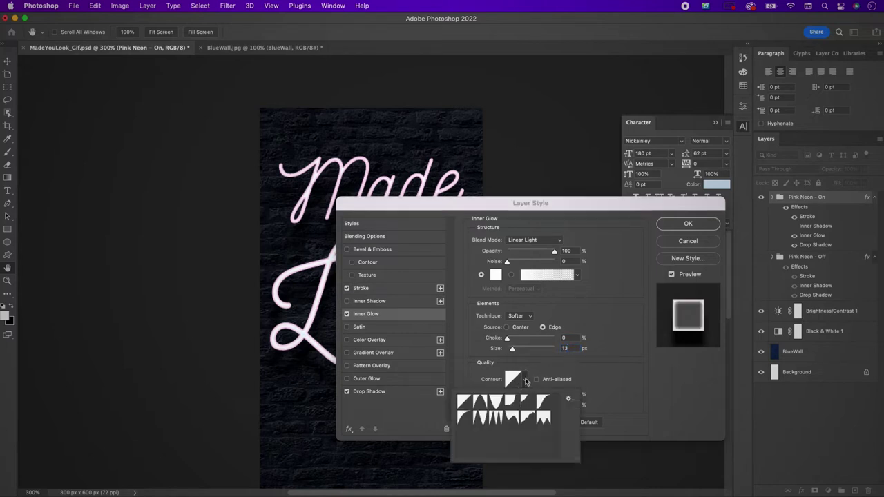
pyautogui.click(479, 417)
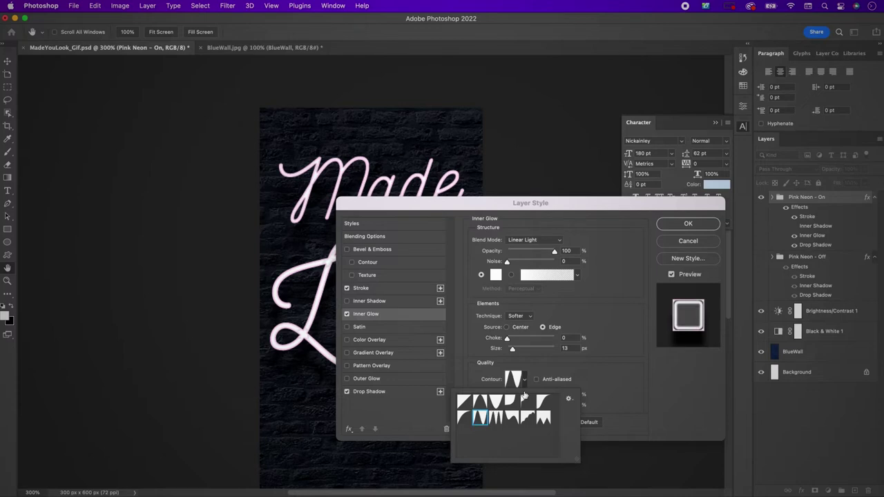
pyautogui.click(619, 373)
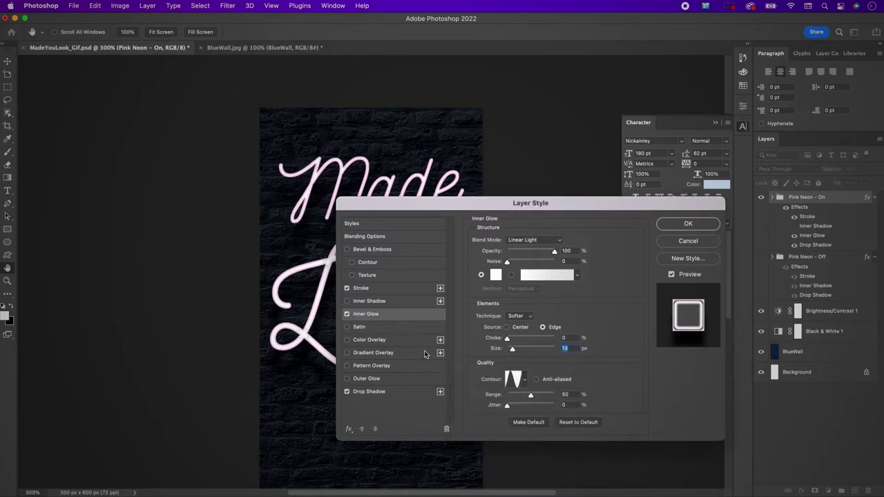
# - Enable a Color Overlay on the group with Normal blending and the magenta colour f600ff
pyautogui.click(407, 343)
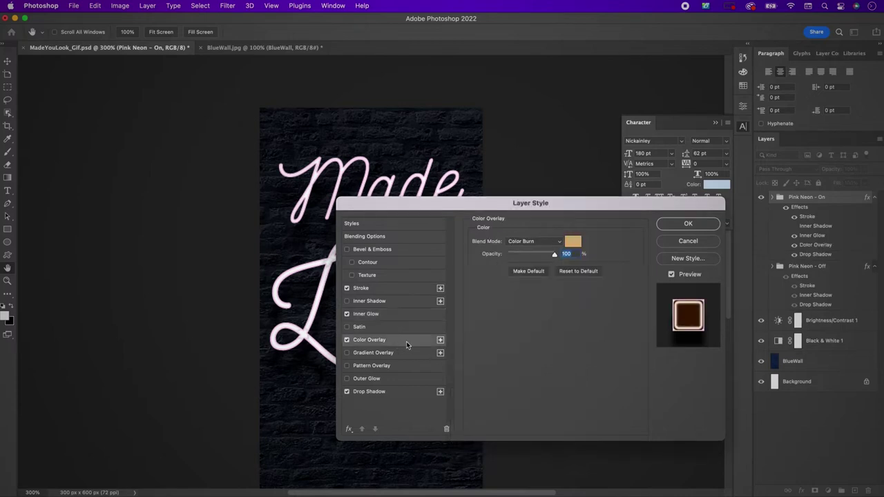
pyautogui.click(515, 242)
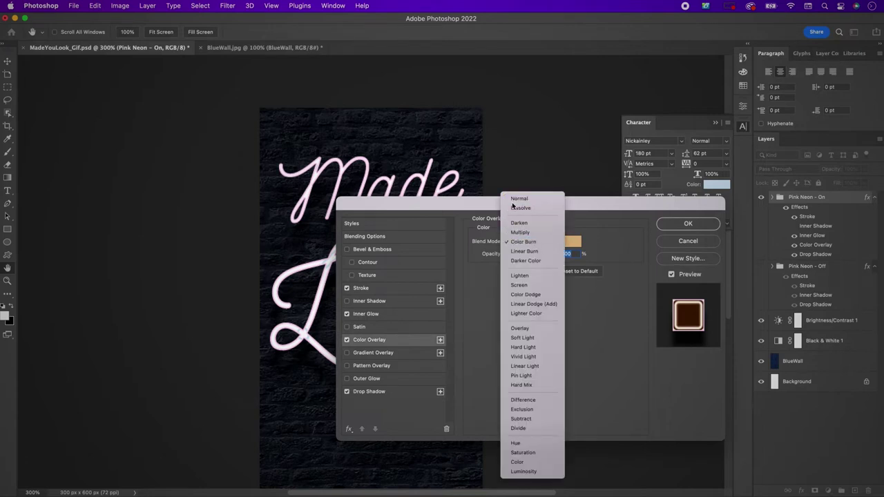
pyautogui.click(516, 199)
pyautogui.click(572, 243)
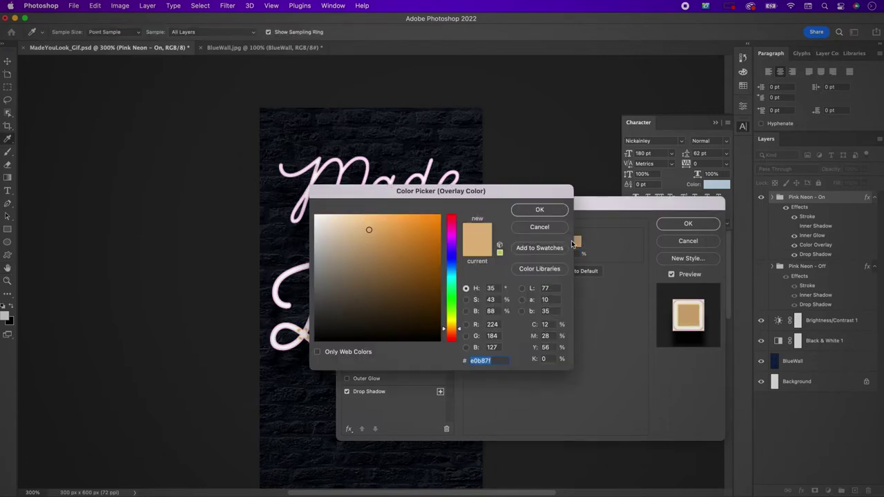
pyautogui.write('f6')
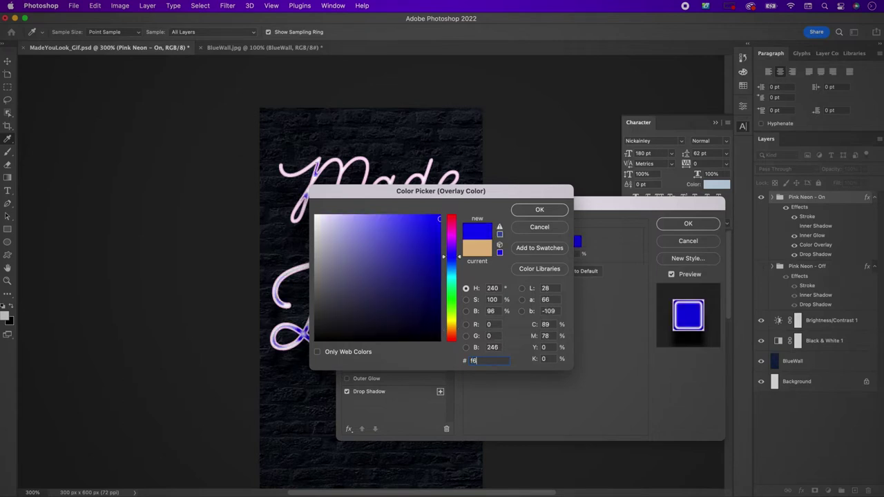
pyautogui.write('00ff')
pyautogui.click(557, 210)
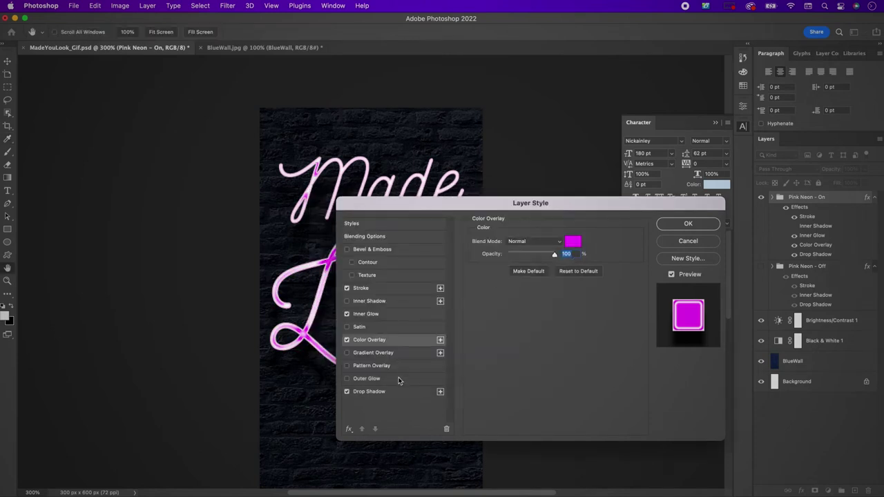
# - Enable an Outer Glow in the colour ff00e4 with Screen blending
pyautogui.click(398, 381)
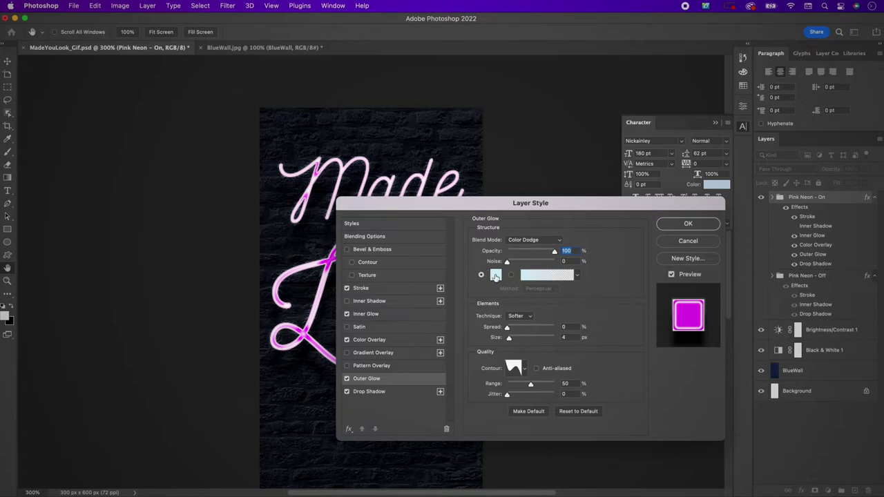
pyautogui.click(495, 276)
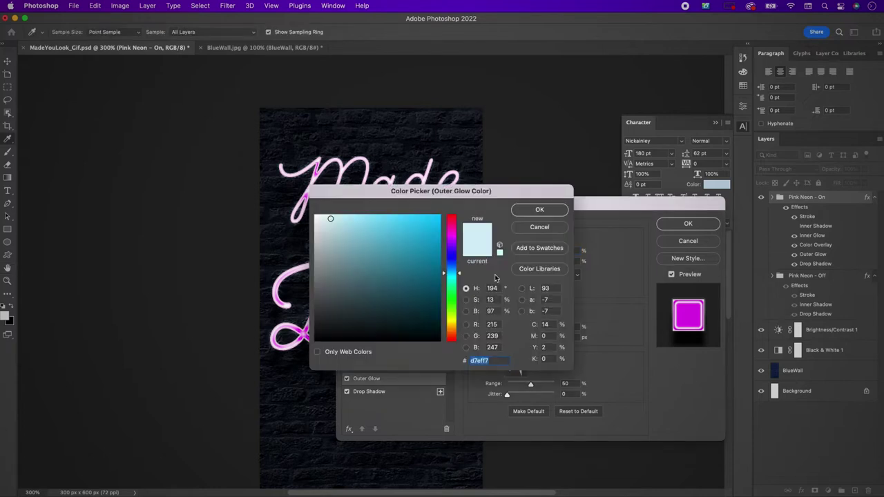
pyautogui.write('ff')
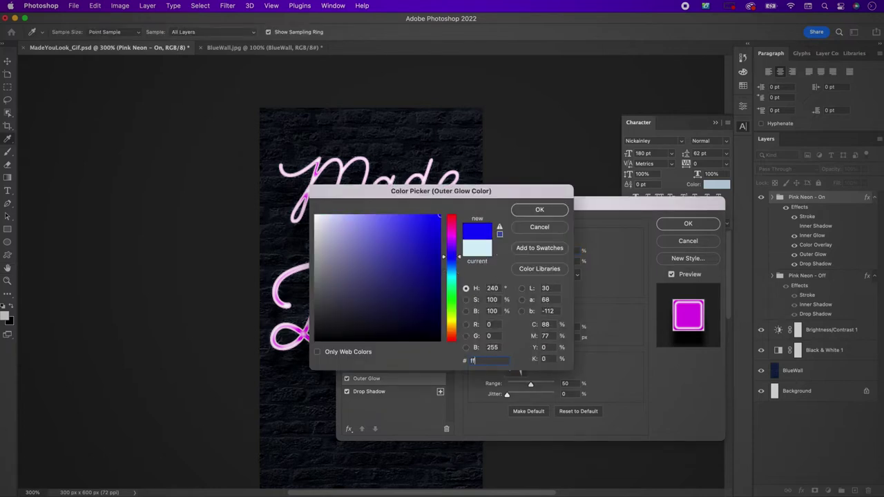
pyautogui.write('00e4')
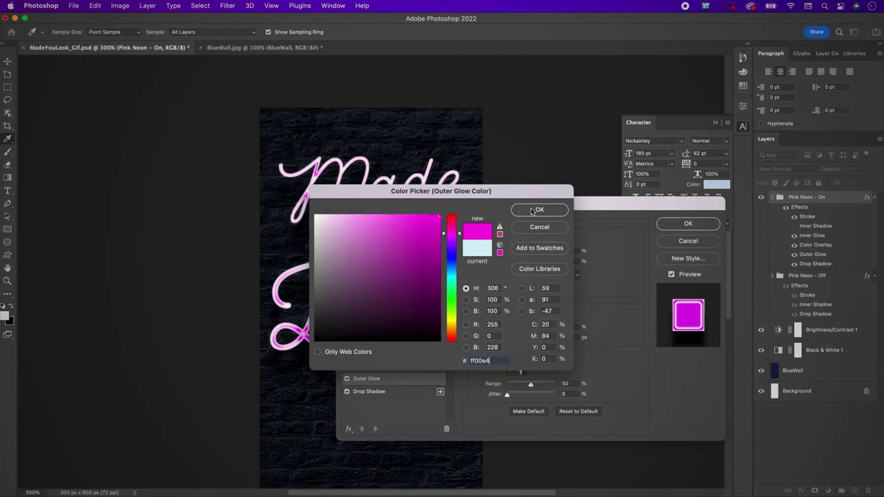
pyautogui.click(537, 210)
pyautogui.click(526, 240)
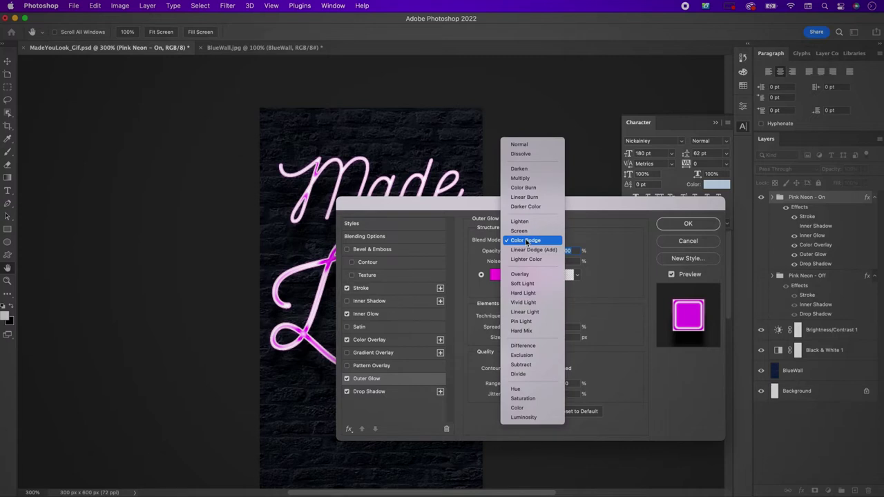
pyautogui.click(524, 231)
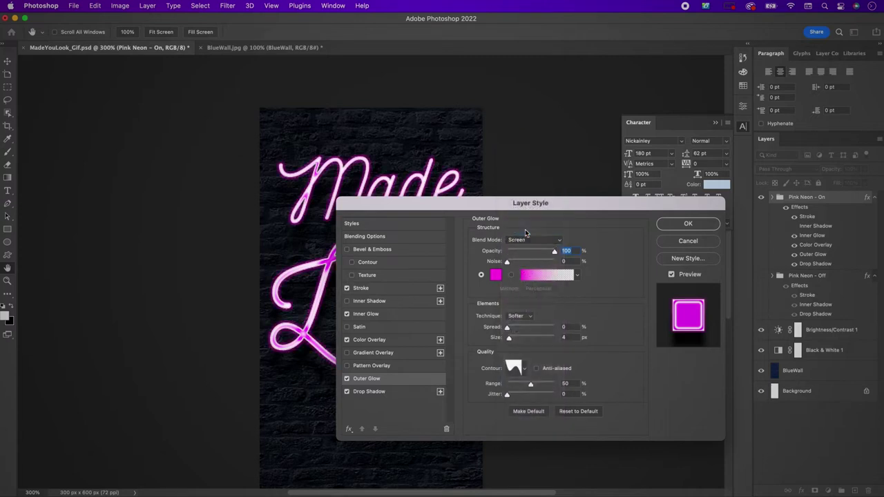
# - Set the outer glow to 71% opacity and 13 px size, and give it the S-curved Gaussian contour
pyautogui.write('71')
pyautogui.write('13')
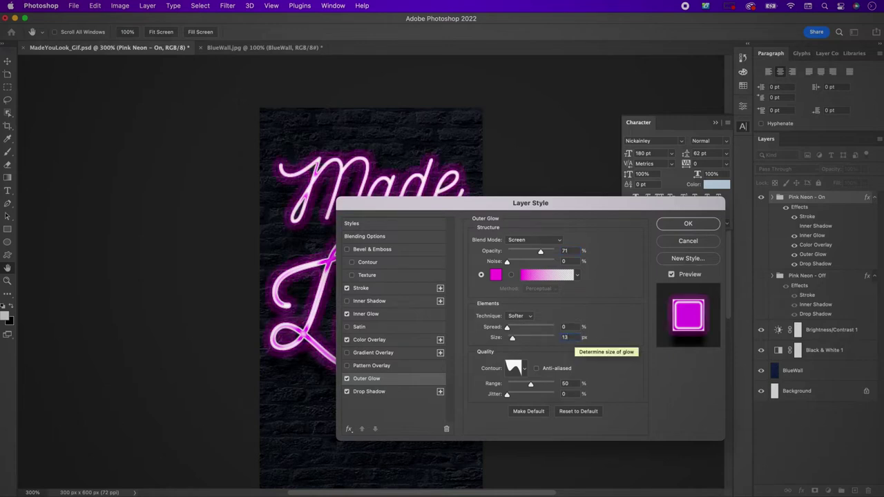
pyautogui.click(525, 370)
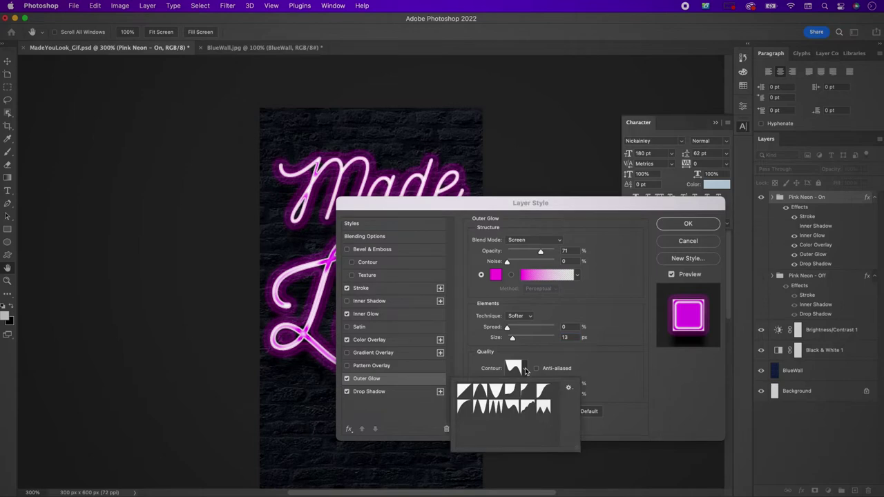
pyautogui.click(542, 390)
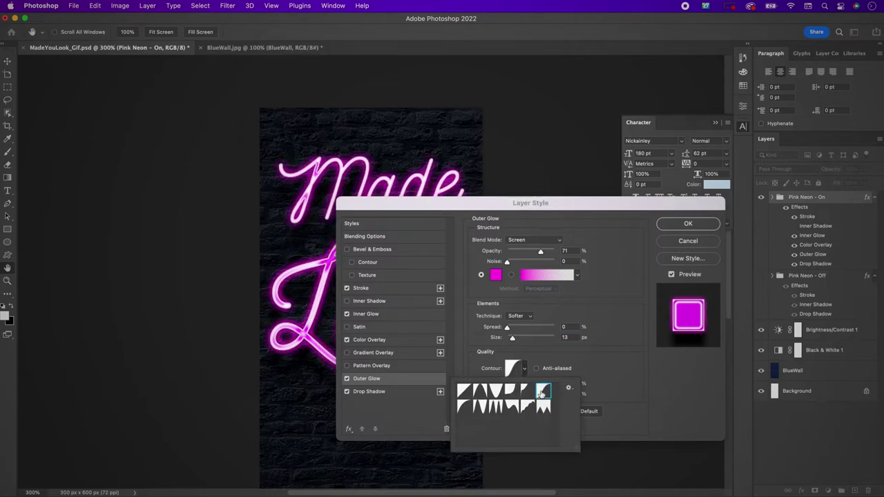
pyautogui.click(620, 371)
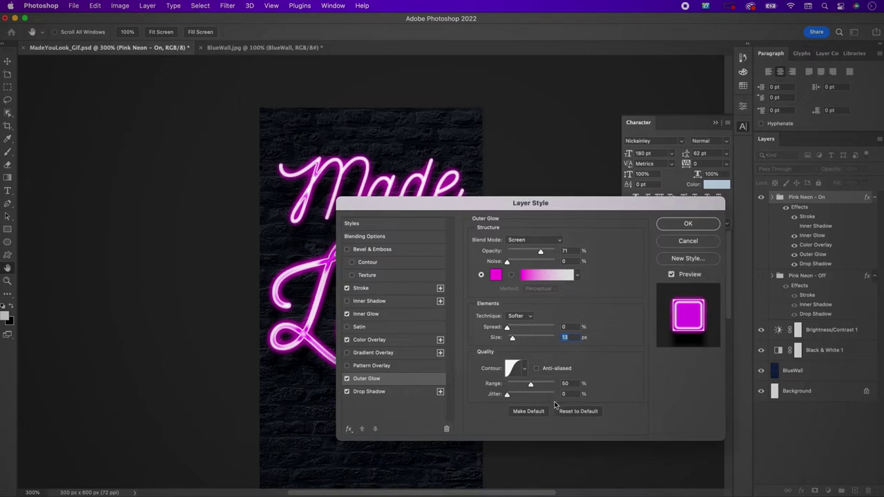
# - Apply the layer style to the Pink Neon - On group and delete its disabled Inner Shadow effect
pyautogui.click(405, 392)
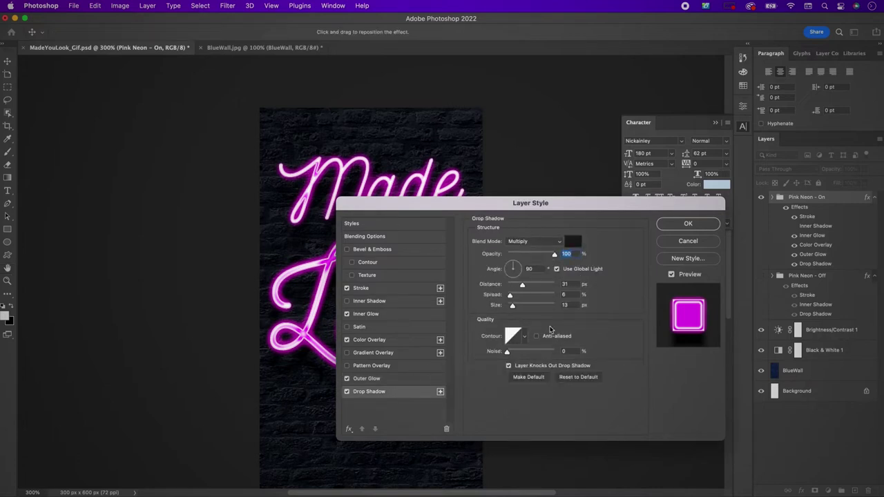
pyautogui.click(673, 225)
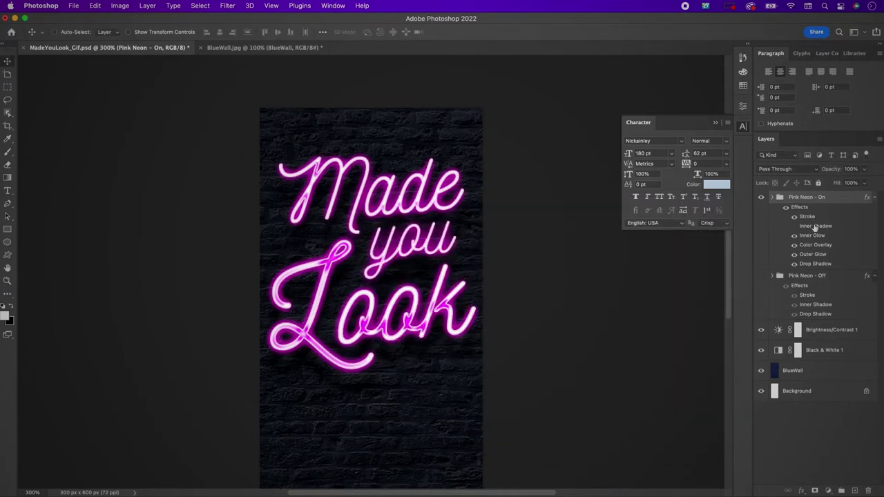
pyautogui.moveTo(816, 228); pyautogui.dragTo(865, 491)
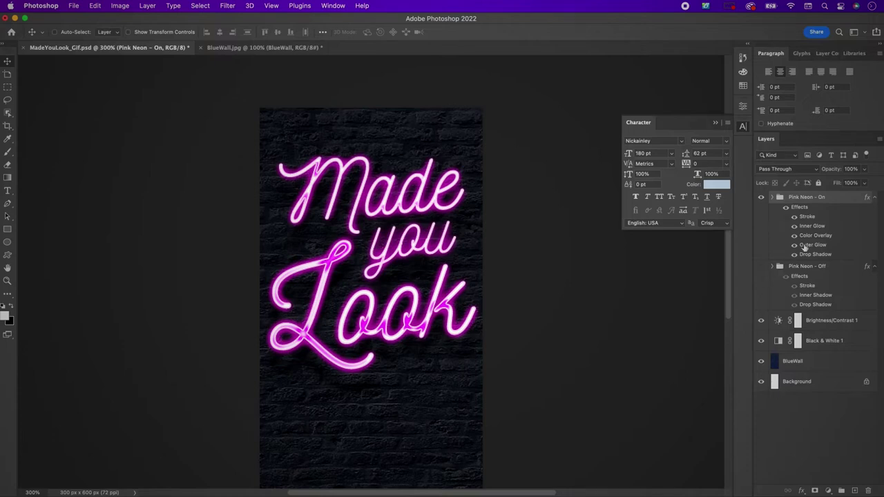
# - Group Pink Neon - On and Pink Neon - Off together and name the new group "Pink Neon"
pyautogui.keyDown('shift'); pyautogui.click(834, 269); pyautogui.keyUp('shift')
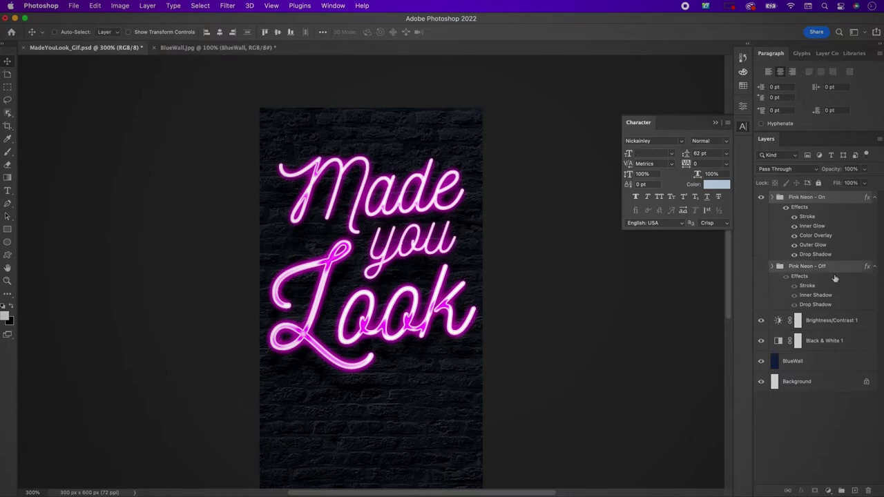
pyautogui.click(840, 490)
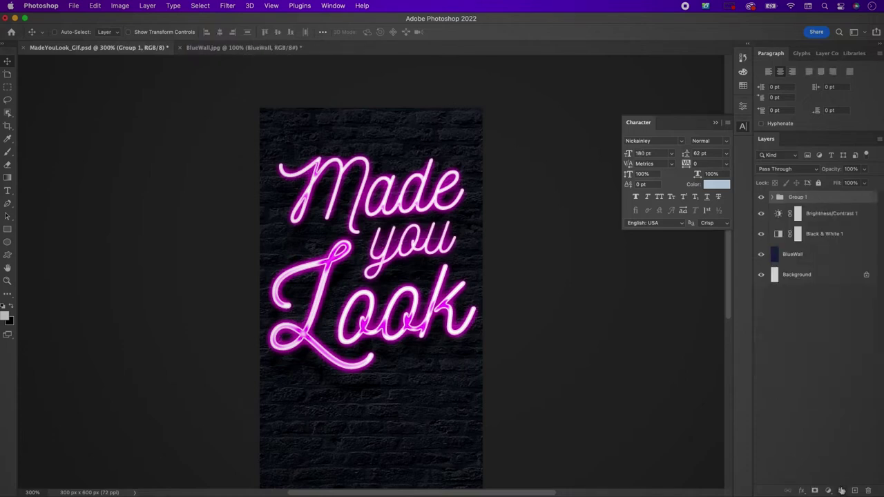
pyautogui.doubleClick(798, 198)
pyautogui.write('Pink Neon')
pyautogui.press('Return')
# - Duplicate the Pink Neon group, hide the original and rename the copy as "Blue Neon"
pyautogui.press('super+j')
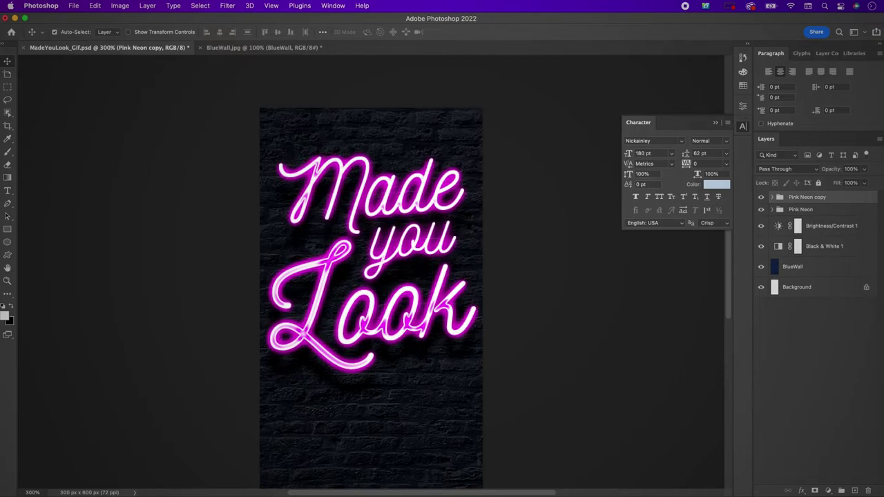
pyautogui.click(761, 209)
pyautogui.doubleClick(802, 198)
pyautogui.press('Right')
pyautogui.press('BackSpace')
pyautogui.press('BackSpace')
pyautogui.press('BackSpace')
pyautogui.press('BackSpace')
pyautogui.press('BackSpace')
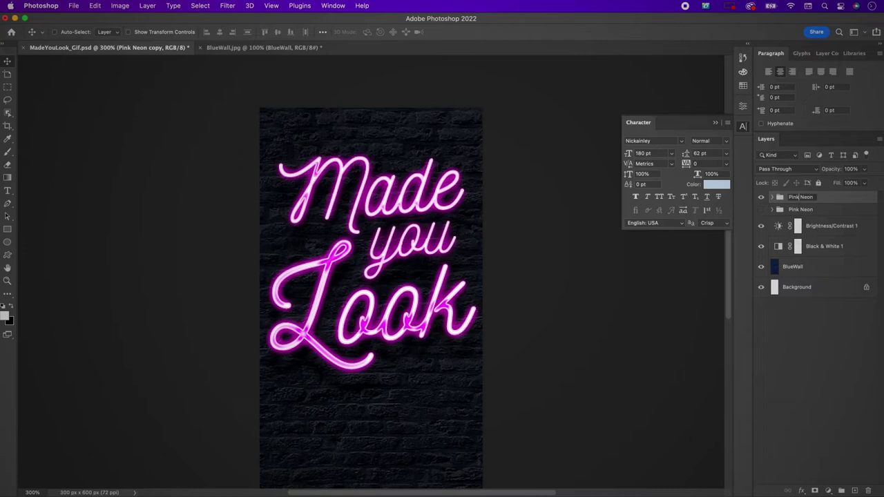
pyautogui.press('Left')
pyautogui.press('Left')
pyautogui.press('Left')
pyautogui.press('Left')
pyautogui.press('BackSpace')
pyautogui.press('BackSpace')
pyautogui.press('BackSpace')
pyautogui.press('BackSpace')
pyautogui.press('BackSpace')
pyautogui.write('Blue')
pyautogui.press('Return')
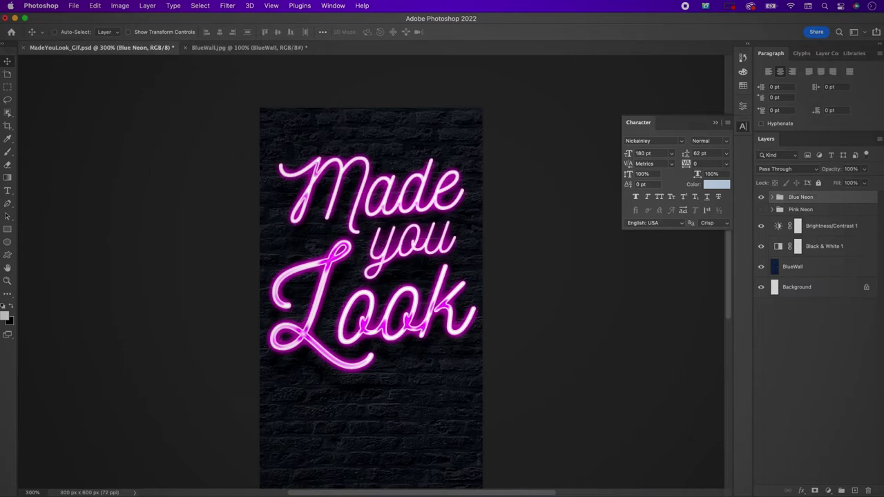
# - Rename the Pink Neon - On group inside Blue Neon as "Blue Neon - On"
pyautogui.click(772, 197)
pyautogui.click(807, 209)
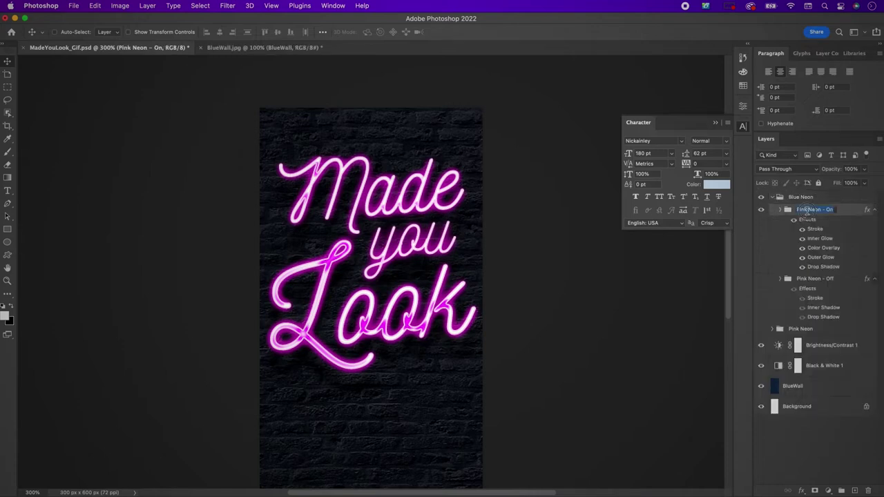
pyautogui.doubleClick(798, 209)
pyautogui.press('BackSpace')
pyautogui.press('BackSpace')
pyautogui.press('BackSpace')
pyautogui.press('BackSpace')
pyautogui.press('BackSpace')
pyautogui.write('Blue')
pyautogui.press('Return')
# - Rename the Pink Neon - Off group inside Blue Neon as "Blue Neon - Off" and show it in place of Blue Neon - On
pyautogui.click(805, 281)
pyautogui.doubleClick(808, 279)
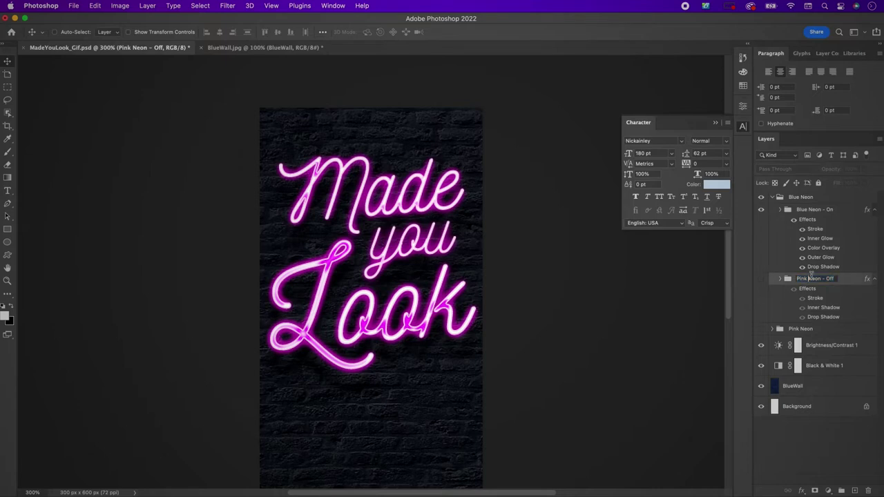
pyautogui.press('BackSpace')
pyautogui.press('BackSpace')
pyautogui.press('BackSpace')
pyautogui.press('BackSpace')
pyautogui.press('BackSpace')
pyautogui.write('Blue')
pyautogui.press('Return')
pyautogui.click(761, 209)
pyautogui.click(762, 279)
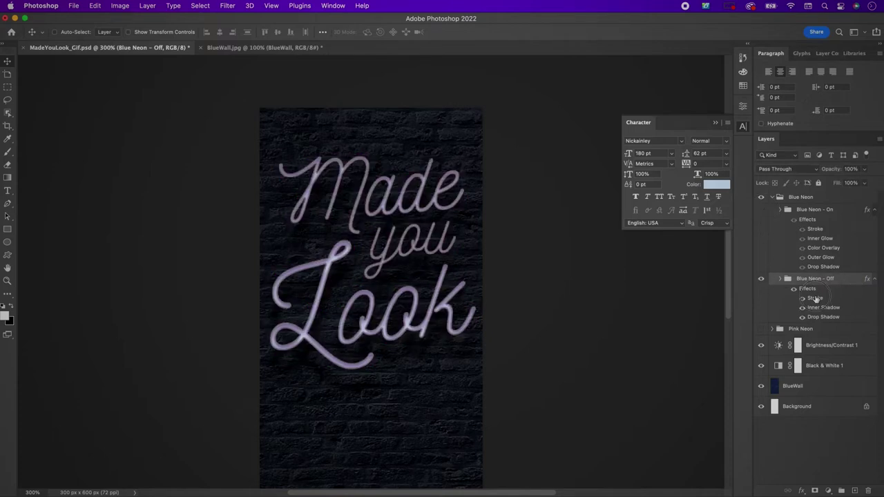
# - Set the stroke colour of the Blue Neon - Off group to #9fd6fc
pyautogui.doubleClick(815, 297)
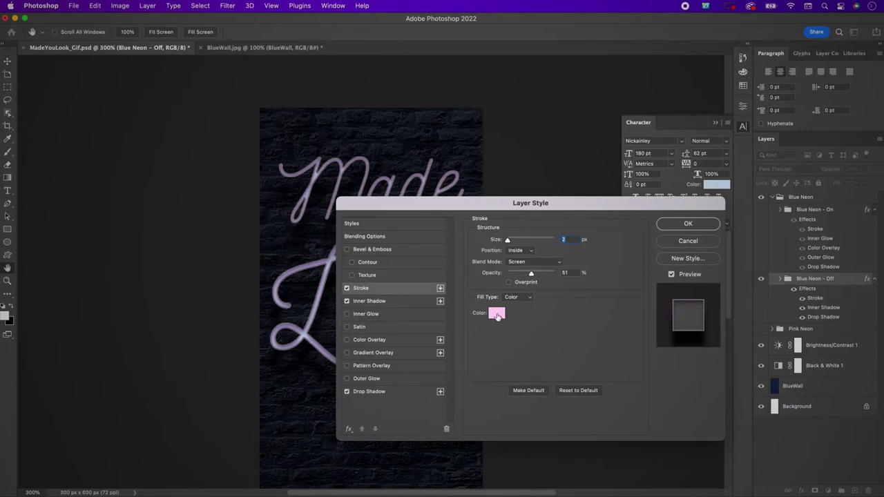
pyautogui.click(496, 313)
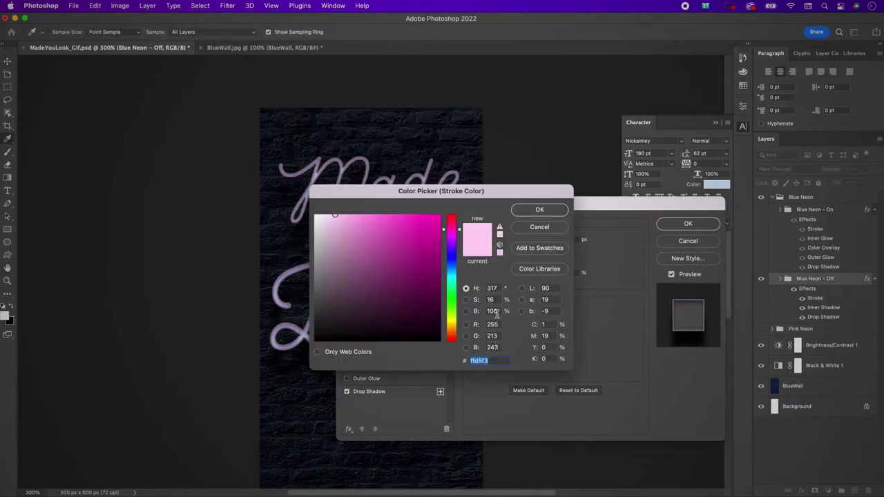
pyautogui.write('9f')
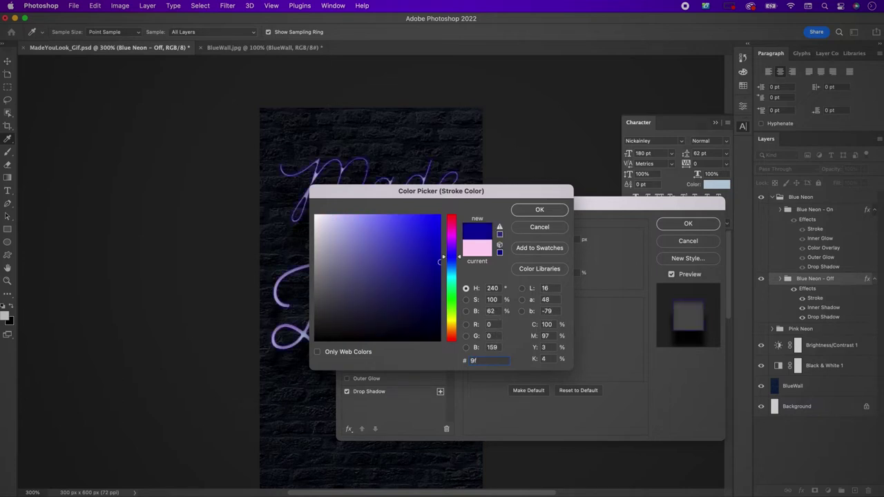
pyautogui.write('d')
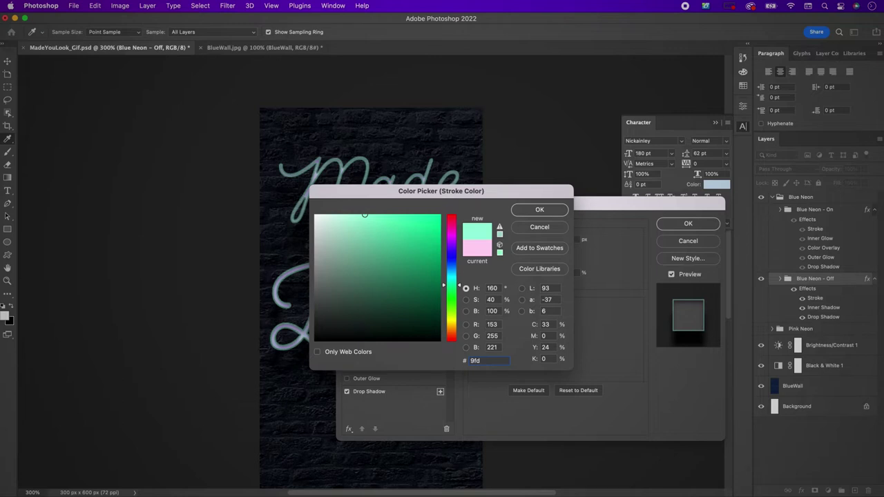
pyautogui.write('6fc')
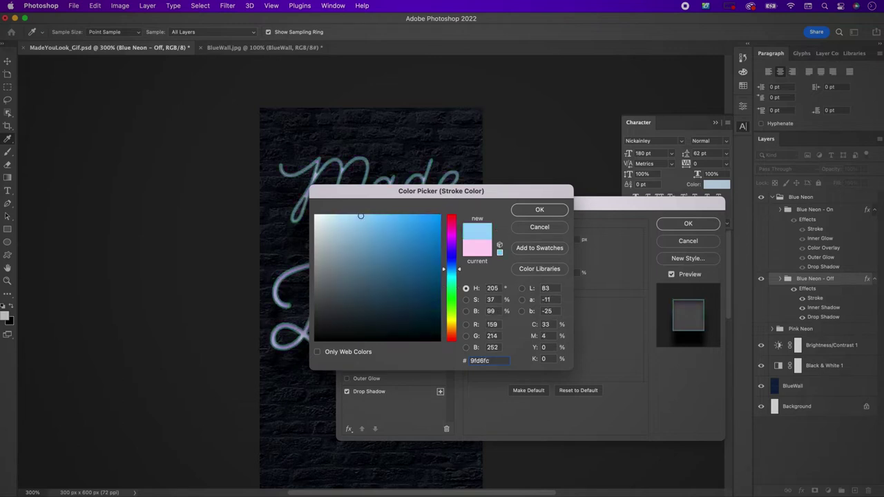
pyautogui.press('Return')
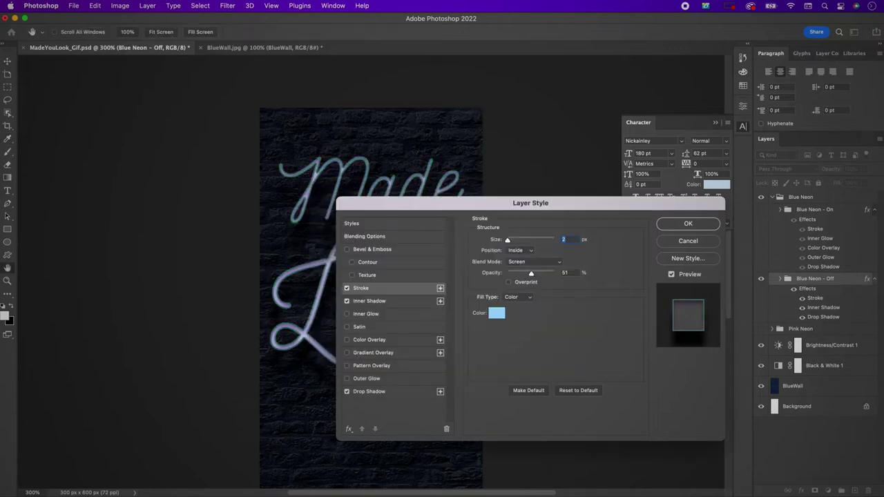
# - Set the inner shadow colour of the Blue Neon - Off group to #022f5a and apply the layer style
pyautogui.click(373, 301)
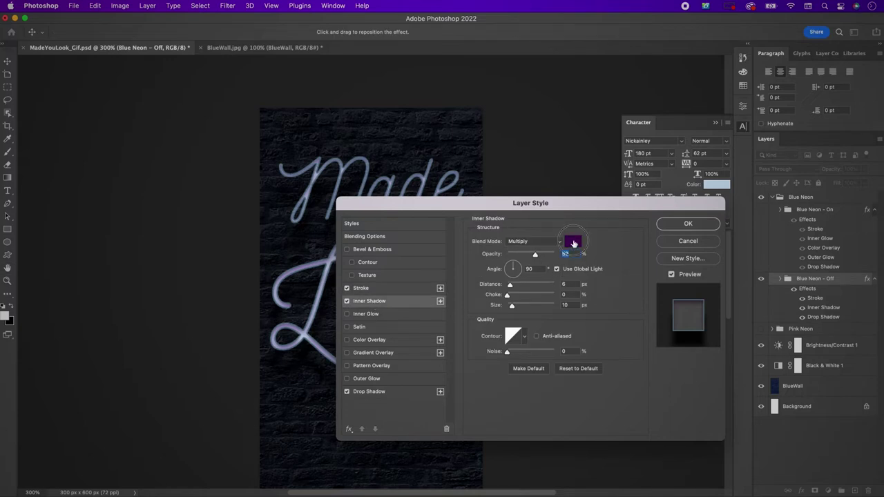
pyautogui.click(573, 242)
pyautogui.write('0')
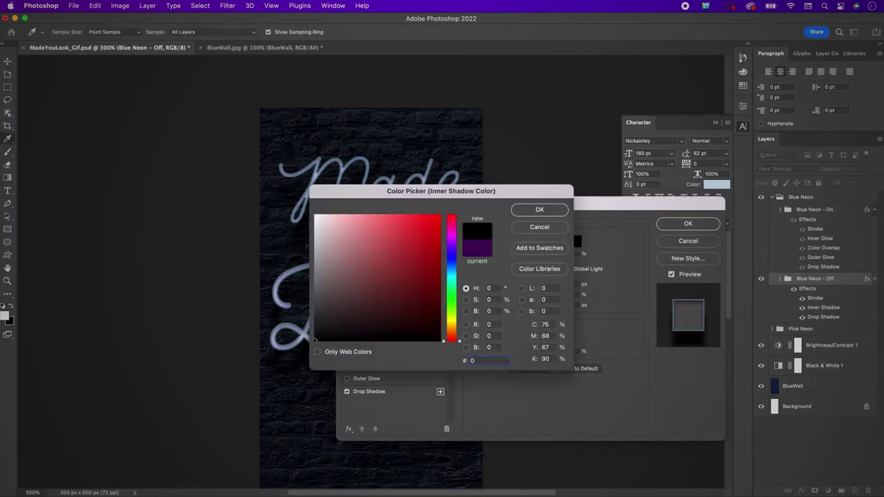
pyautogui.write('22f')
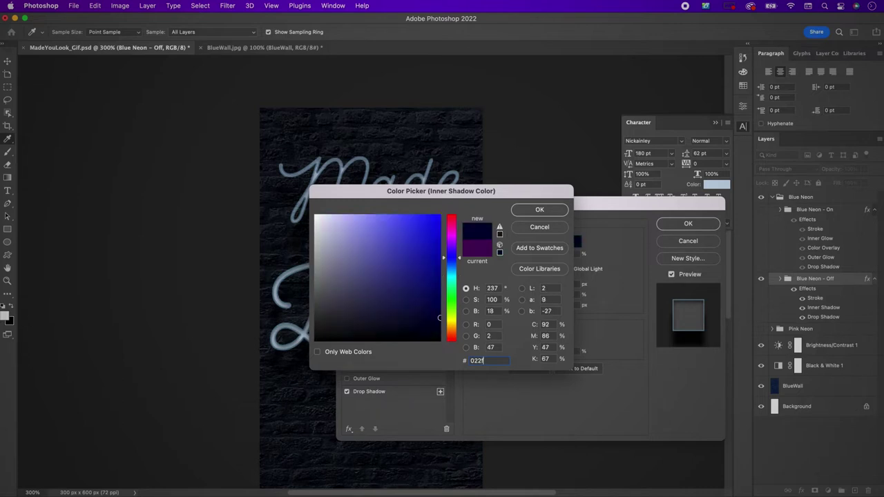
pyautogui.write('5a')
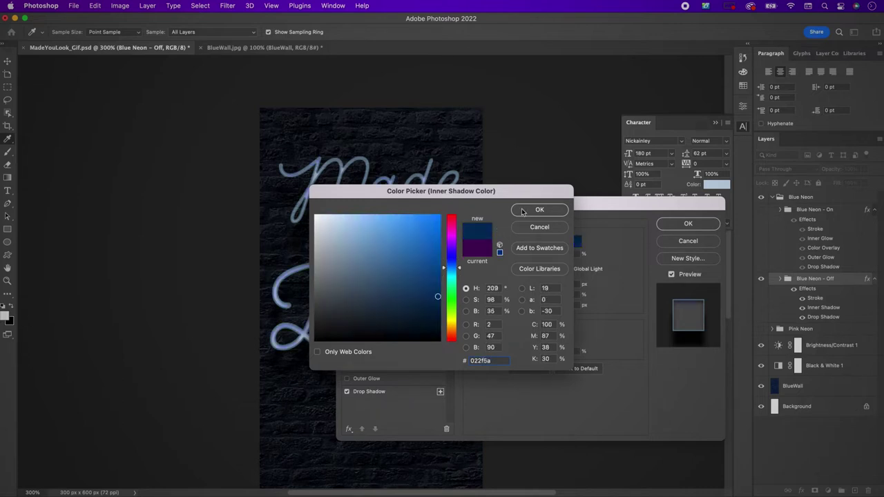
pyautogui.click(538, 210)
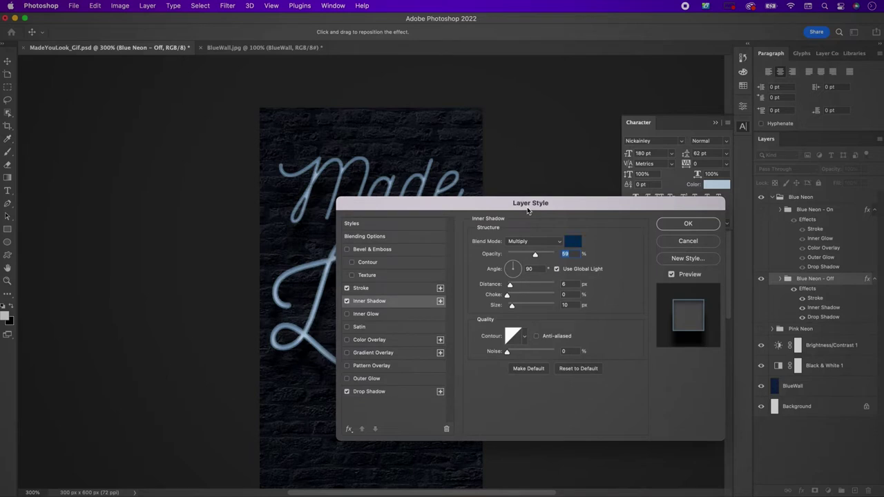
pyautogui.click(399, 390)
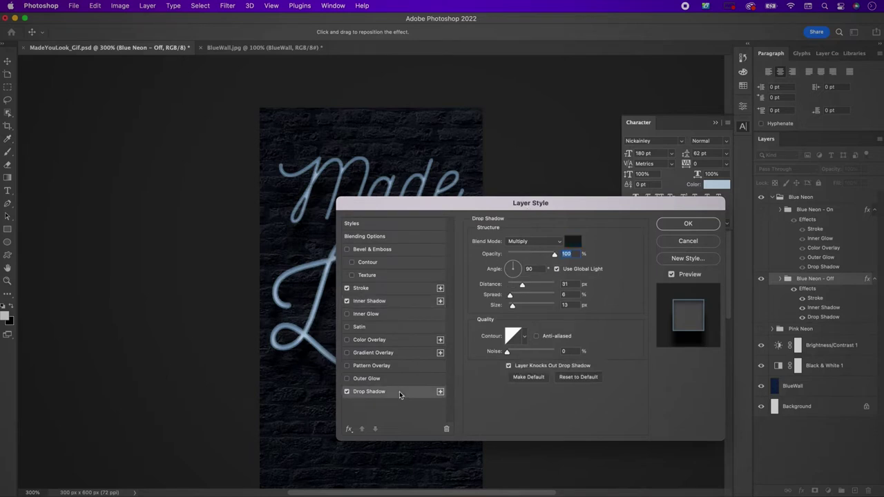
pyautogui.click(701, 224)
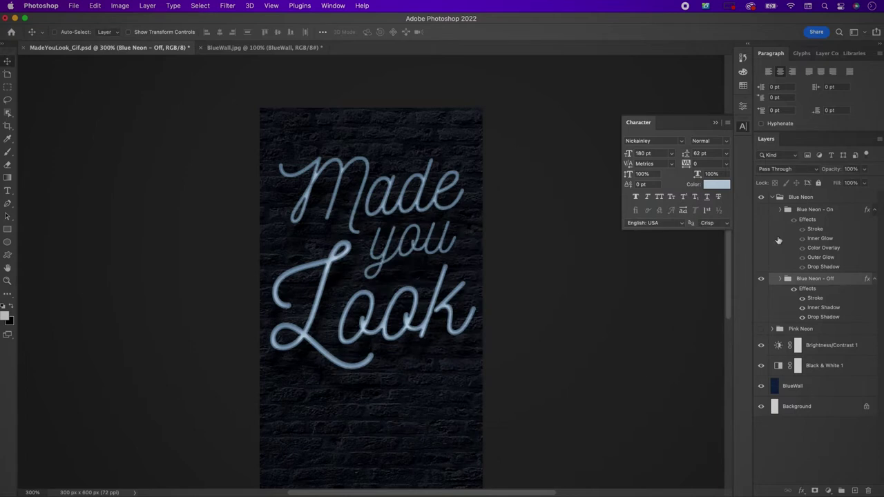
# - Show Blue Neon - On in place of Blue Neon - Off and set its stroke colour to #9fd6fc
pyautogui.click(760, 209)
pyautogui.click(761, 278)
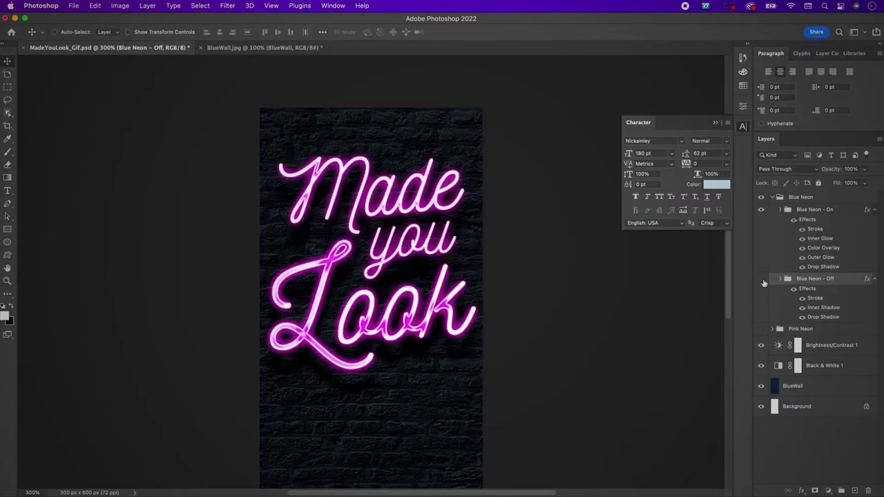
pyautogui.doubleClick(815, 229)
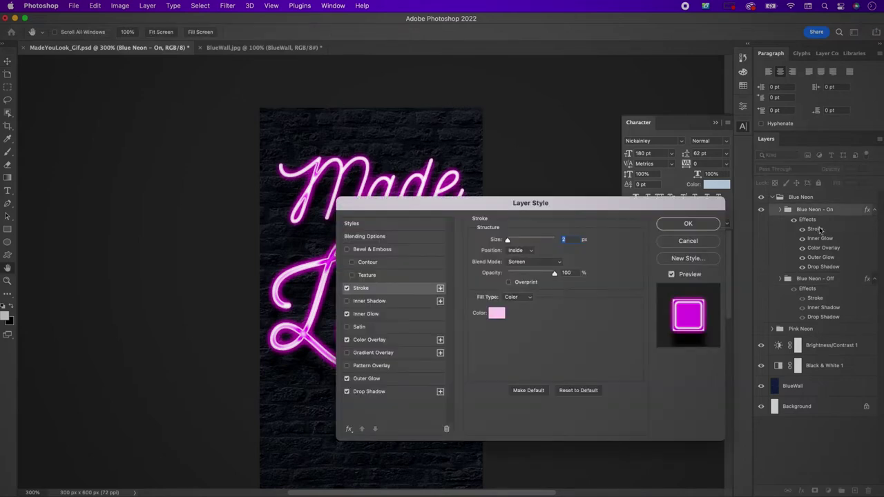
pyautogui.click(491, 315)
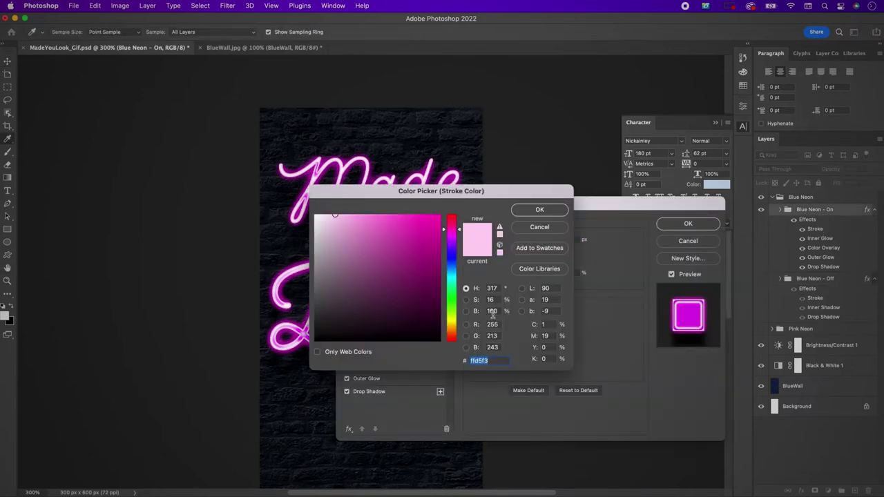
pyautogui.write('9')
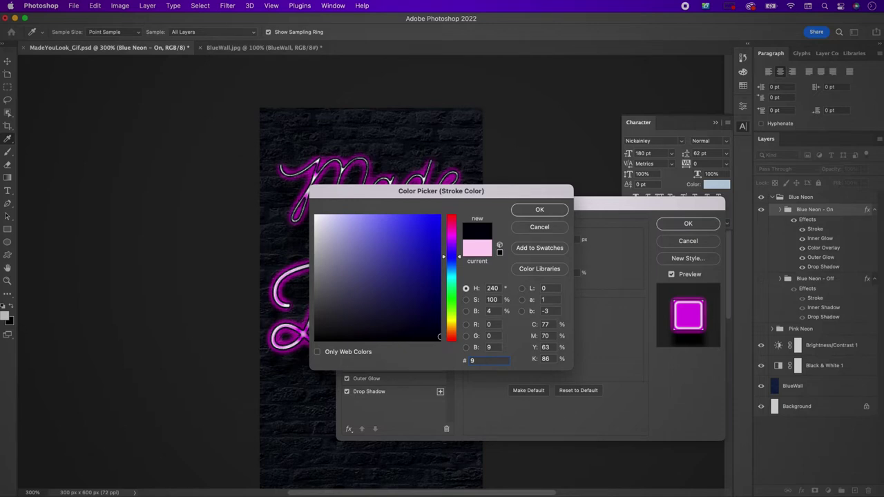
pyautogui.write('fd')
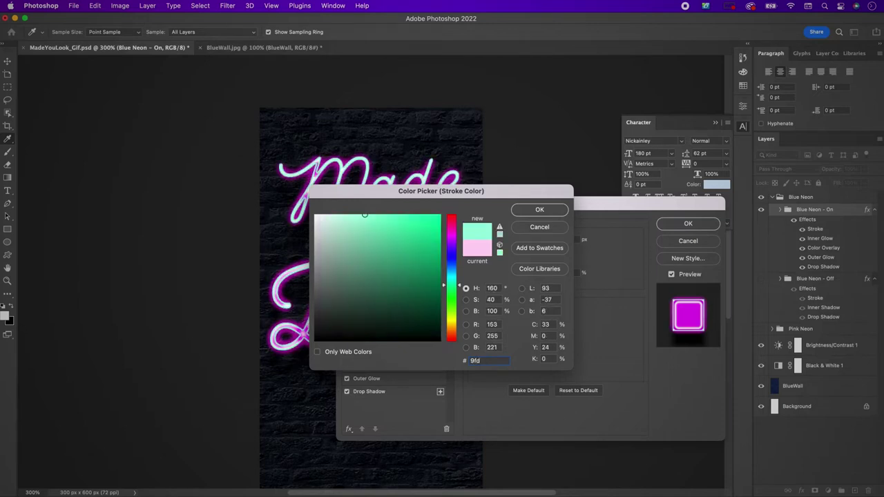
pyautogui.write('6')
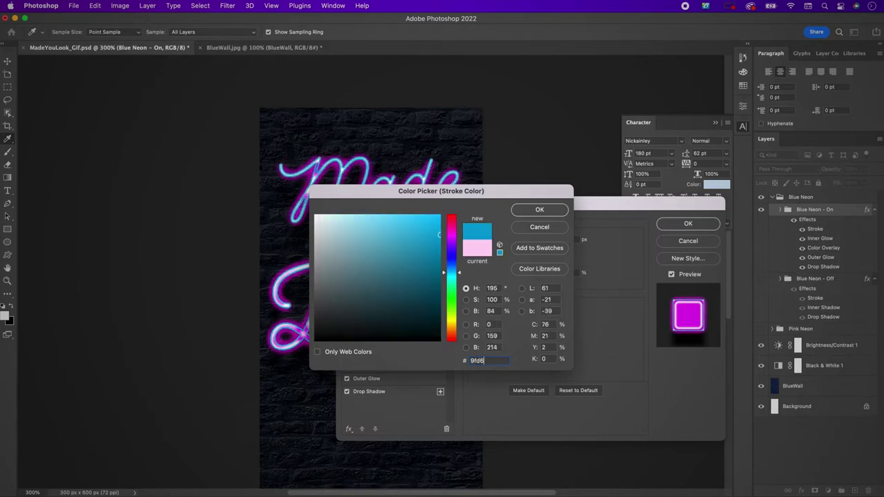
pyautogui.write('fc')
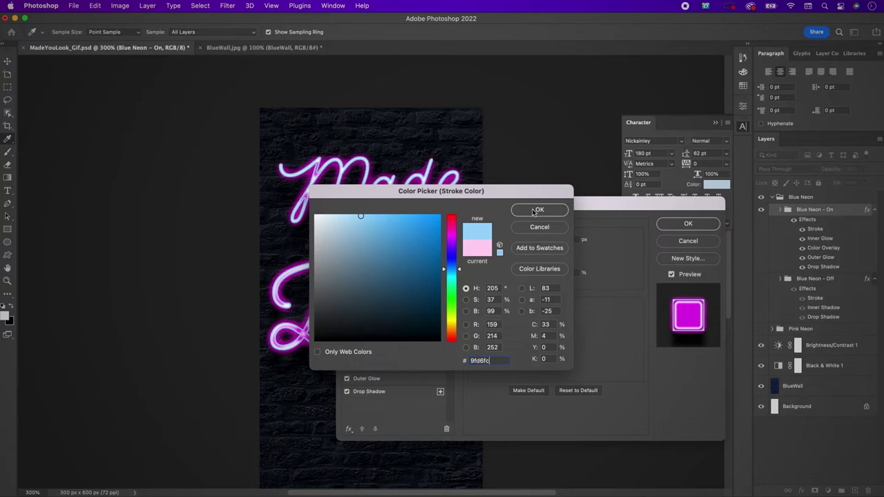
pyautogui.click(537, 210)
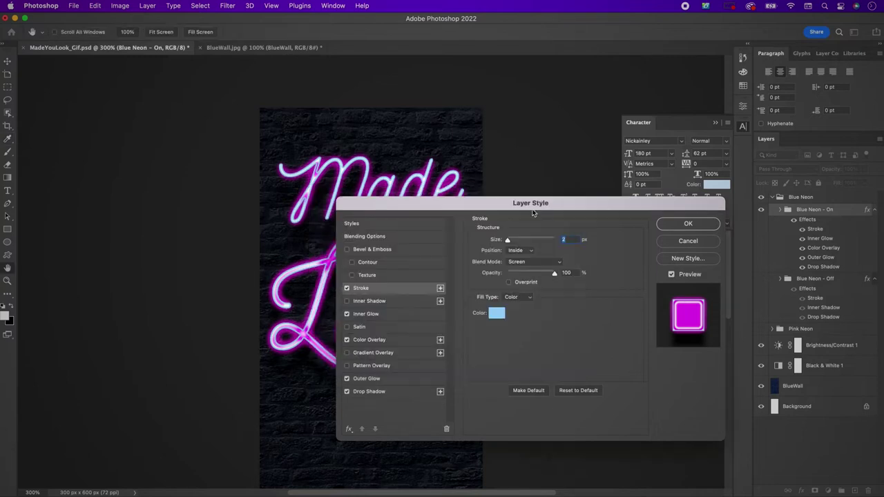
# - Set the colour overlay of the Blue Neon - On group to #63b9fa
pyautogui.click(396, 316)
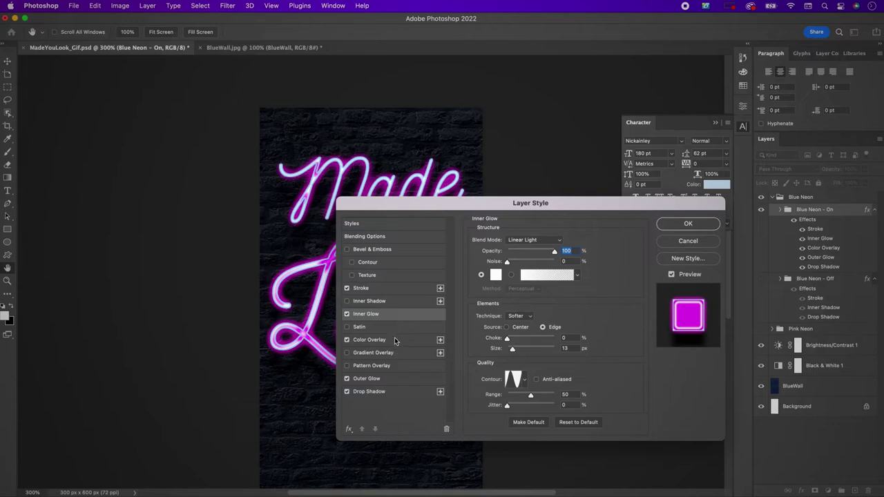
pyautogui.click(394, 338)
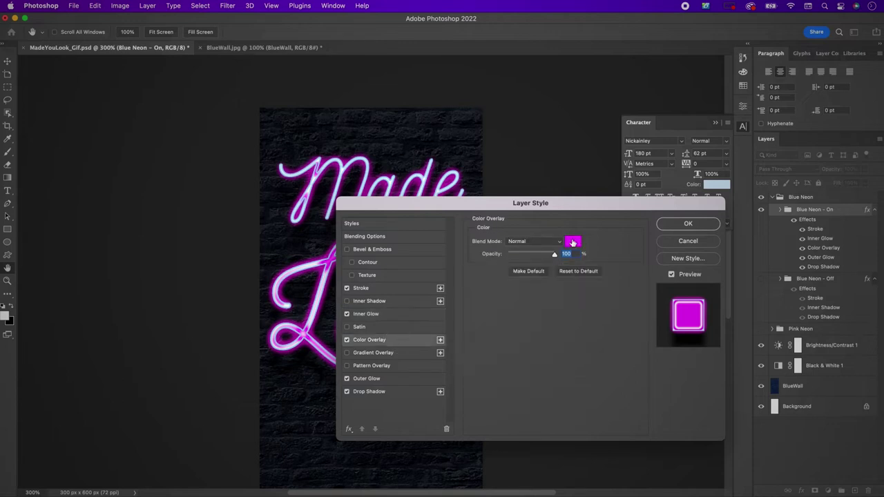
pyautogui.click(572, 242)
pyautogui.write('6')
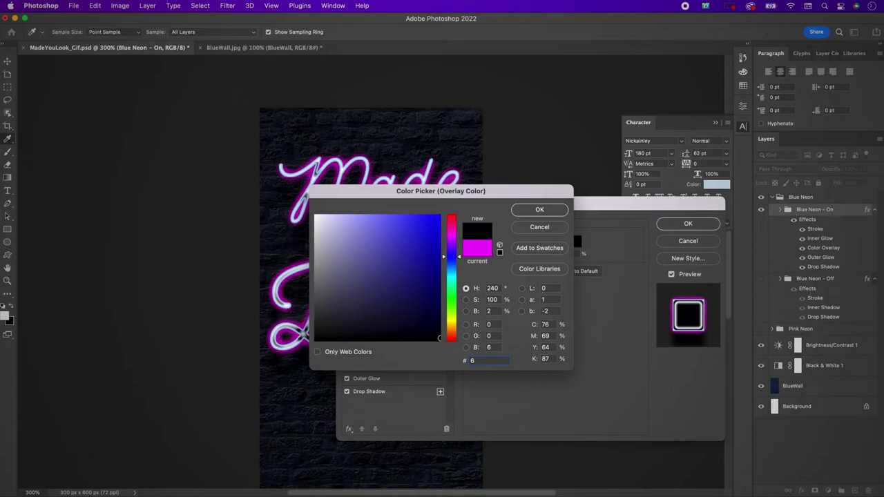
pyautogui.write('3b')
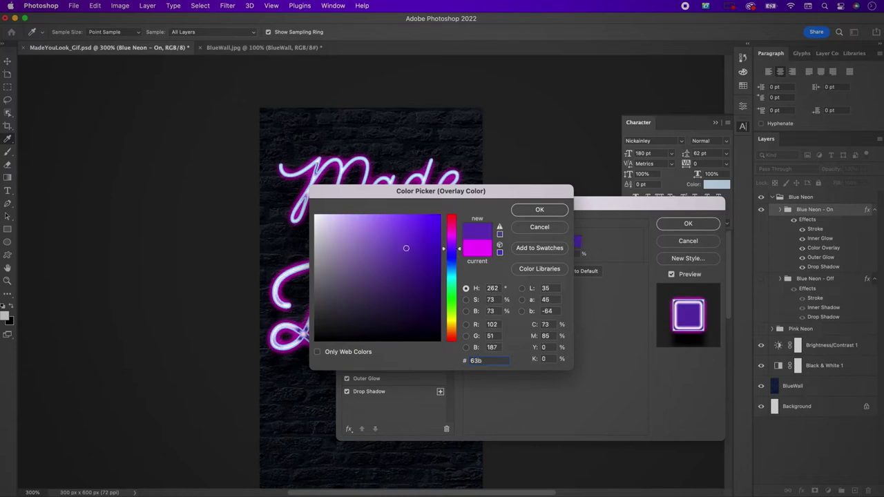
pyautogui.write('9fa')
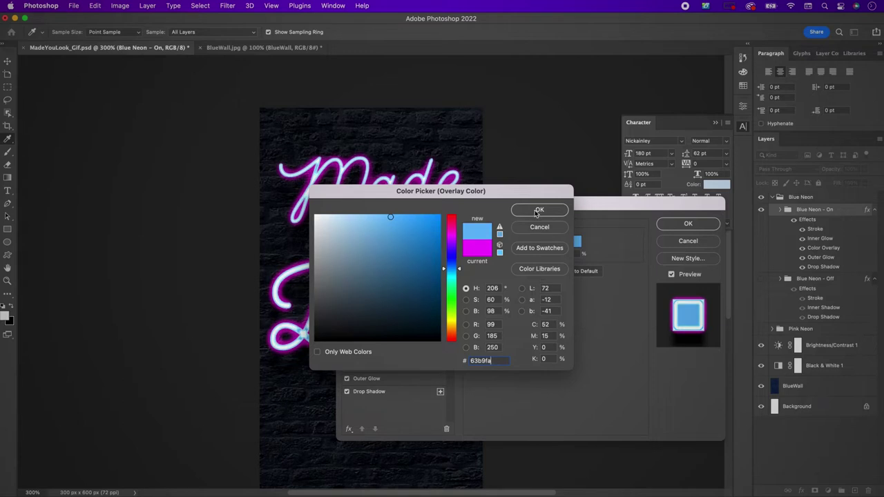
pyautogui.click(537, 210)
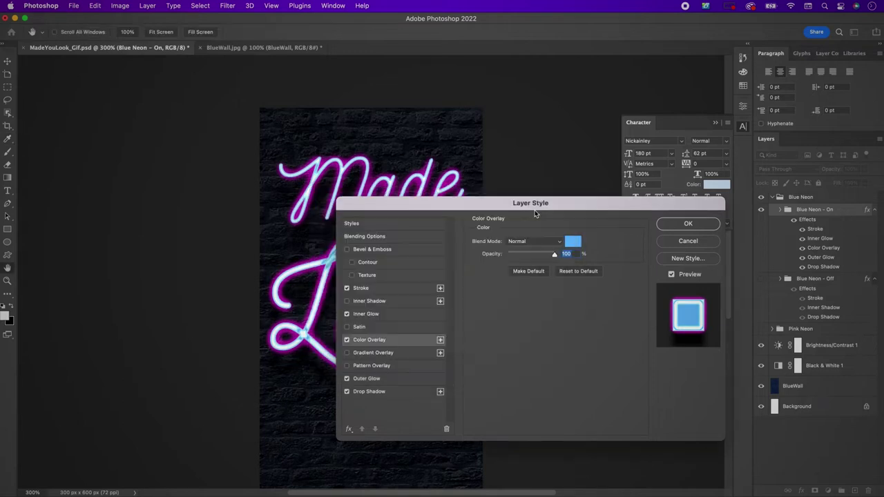
# - Set the outer glow colour of the Blue Neon - On group to #0389fd and apply the layer style
pyautogui.click(392, 381)
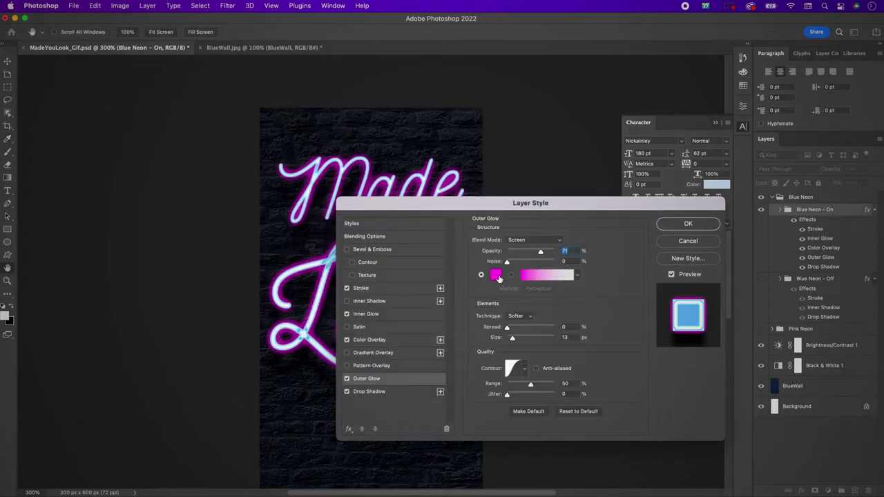
pyautogui.click(495, 276)
pyautogui.write('0')
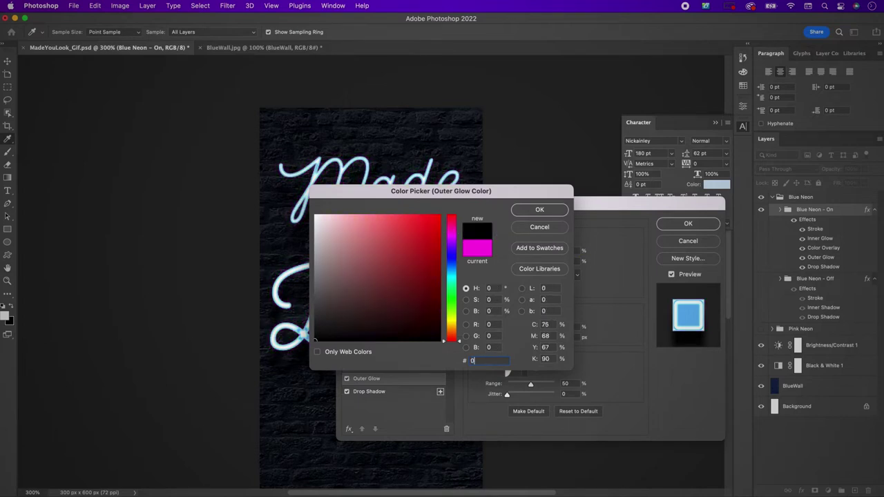
pyautogui.write('38')
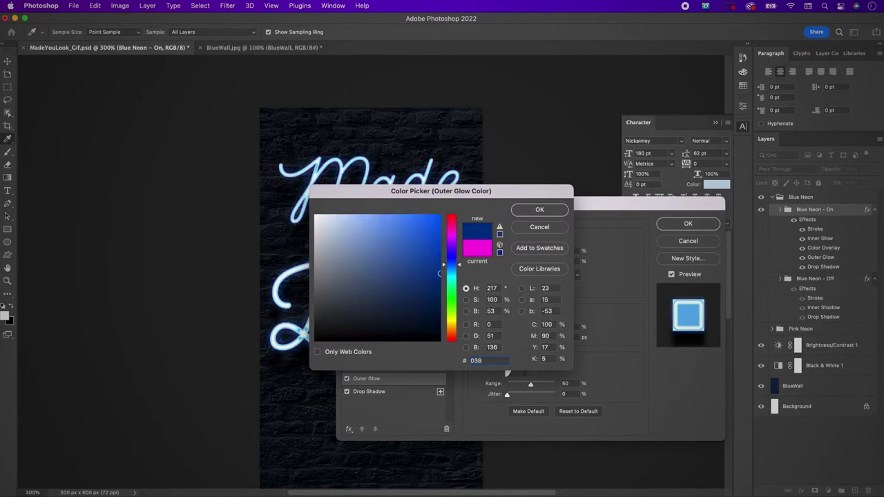
pyautogui.write('9')
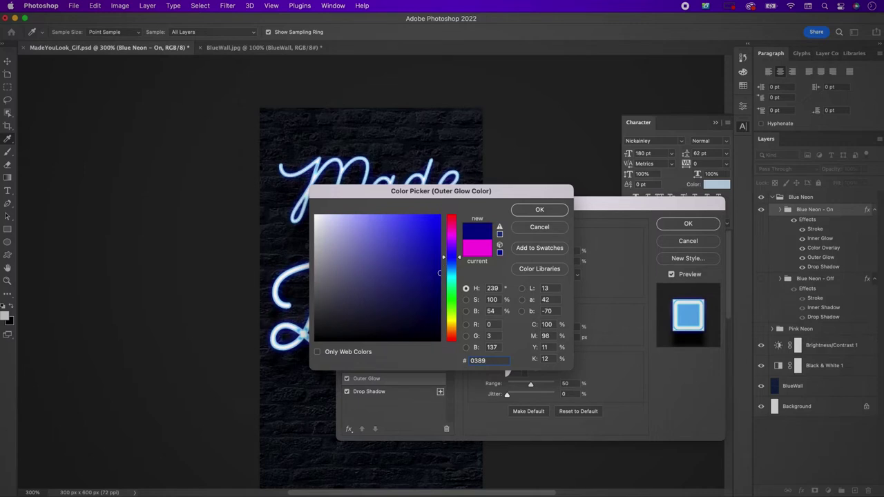
pyautogui.write('fd')
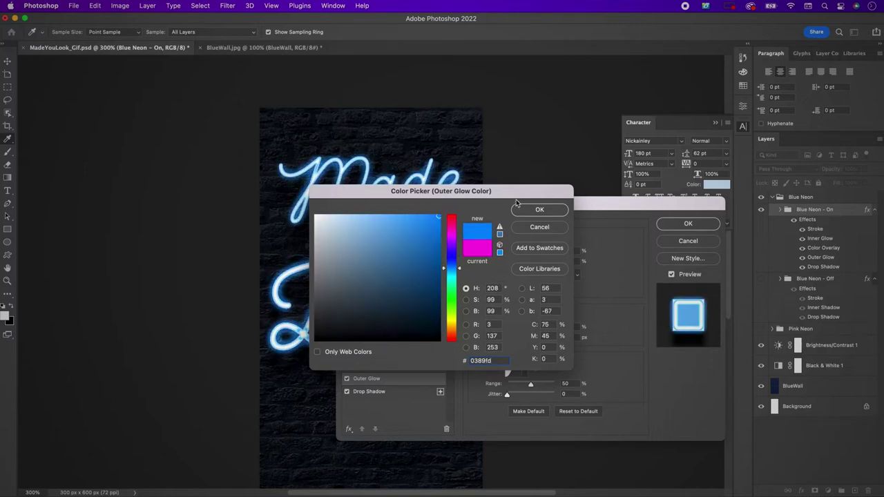
pyautogui.click(538, 210)
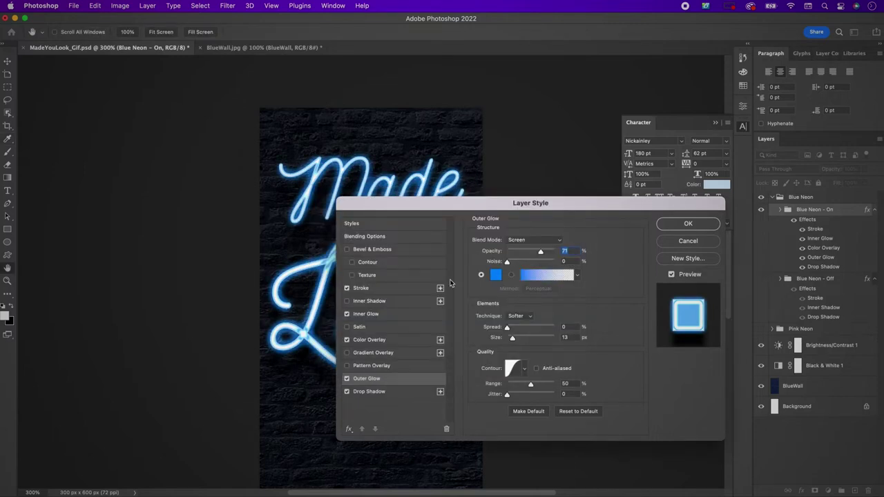
pyautogui.click(382, 393)
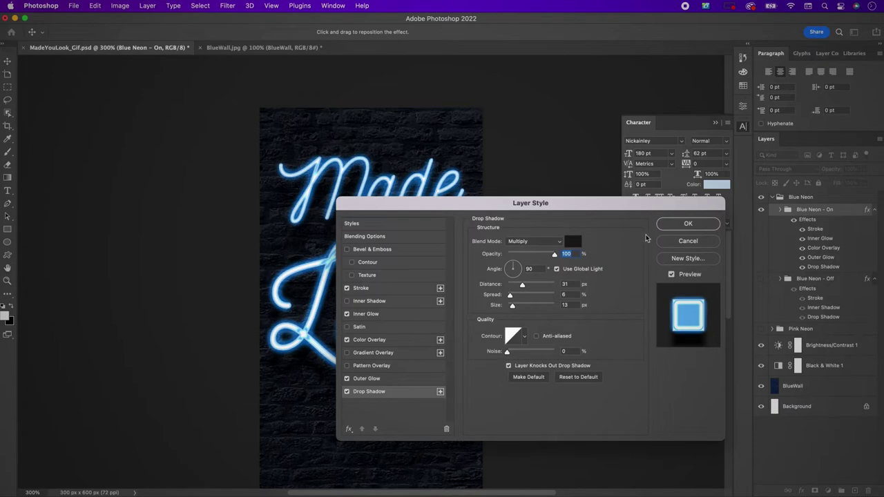
pyautogui.click(673, 225)
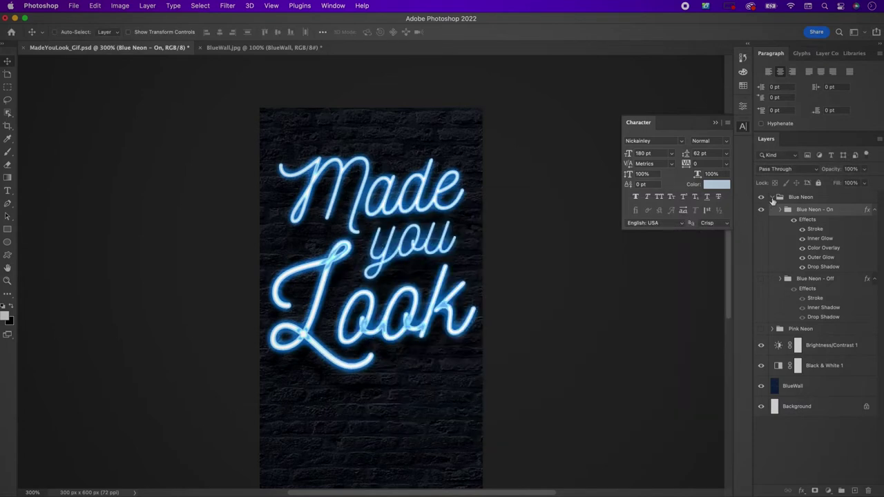
# - Collapse the Blue Neon group, duplicate it, and hide the original group
pyautogui.click(771, 198)
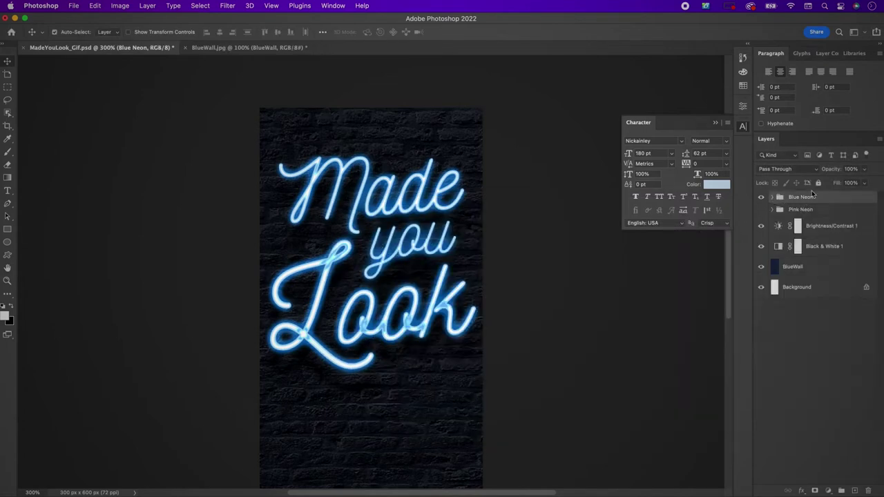
pyautogui.press('super+j')
pyautogui.click(761, 210)
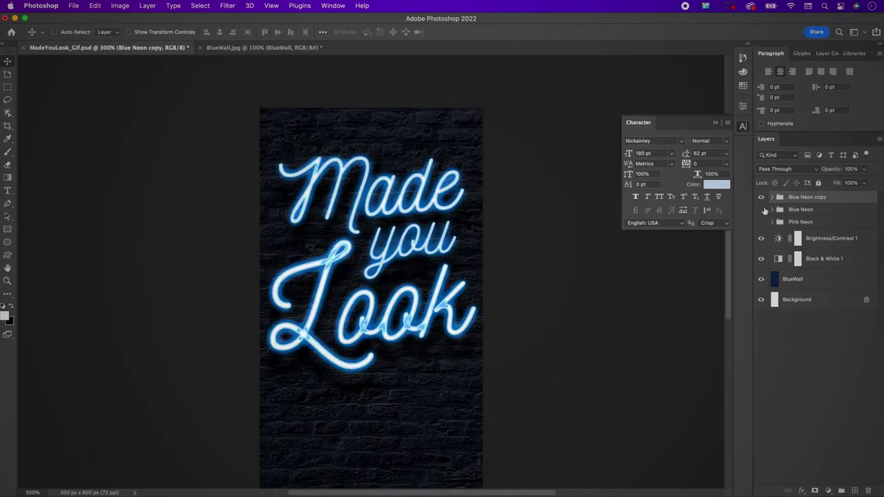
# - Rename the duplicated Blue Neon group as Orange Neon
pyautogui.doubleClick(804, 198)
pyautogui.press('Right')
pyautogui.press('BackSpace')
pyautogui.press('BackSpace')
pyautogui.press('BackSpace')
pyautogui.press('BackSpace')
pyautogui.press('BackSpace')
pyautogui.press('BackSpace')
pyautogui.press('BackSpace')
pyautogui.press('BackSpace')
pyautogui.press('BackSpace')
pyautogui.write('Orange')
pyautogui.press('Return')
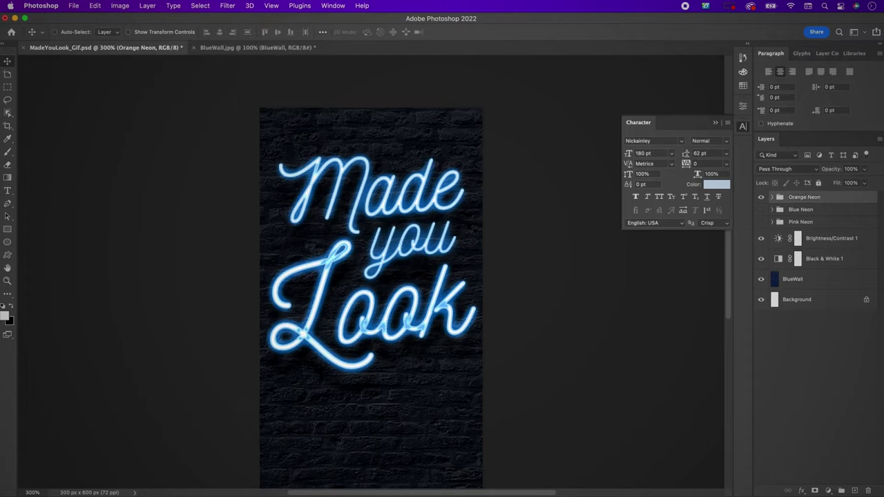
# - Rename the two subgroups inside Orange Neon as Orange Neon - On and Orange Neon - Off
pyautogui.click(772, 198)
pyautogui.click(805, 211)
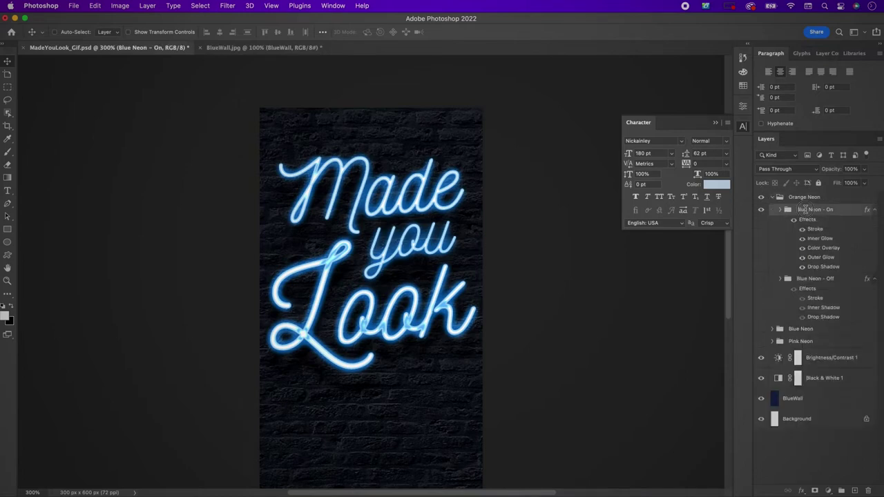
pyautogui.doubleClick(805, 210)
pyautogui.write('Orange')
pyautogui.press('Return')
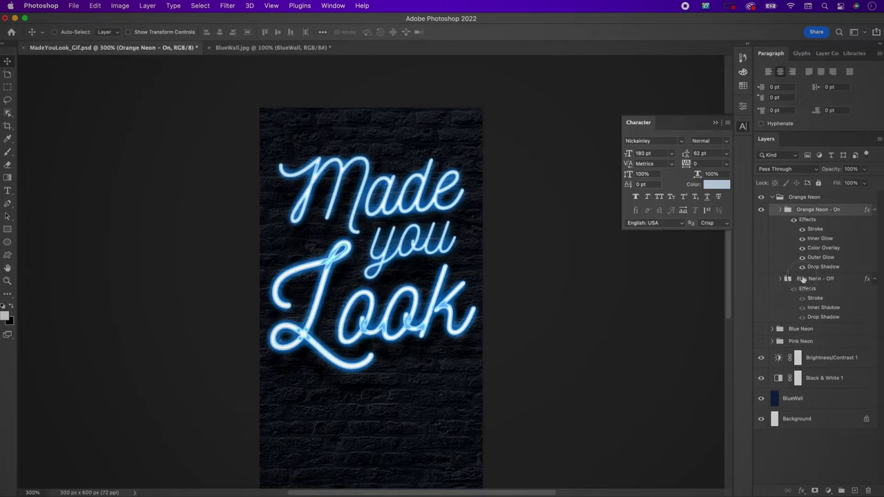
pyautogui.click(803, 278)
pyautogui.doubleClick(803, 278)
pyautogui.write('Orange')
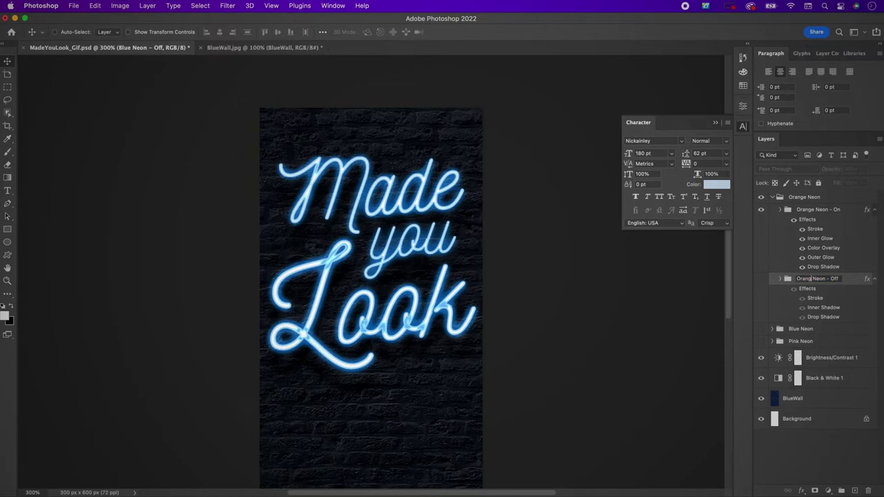
pyautogui.press('Return')
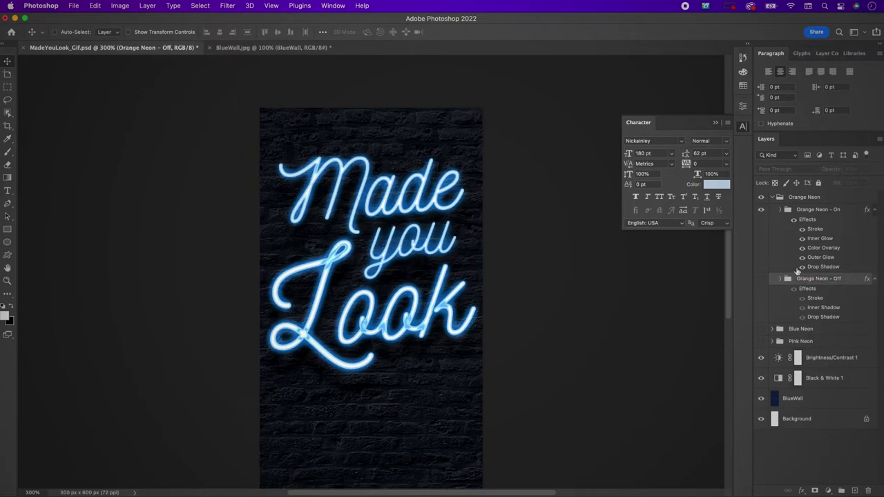
# - Show Orange Neon - Off in place of Orange Neon - On and set its stroke colour to #cea27d
pyautogui.click(761, 210)
pyautogui.click(761, 279)
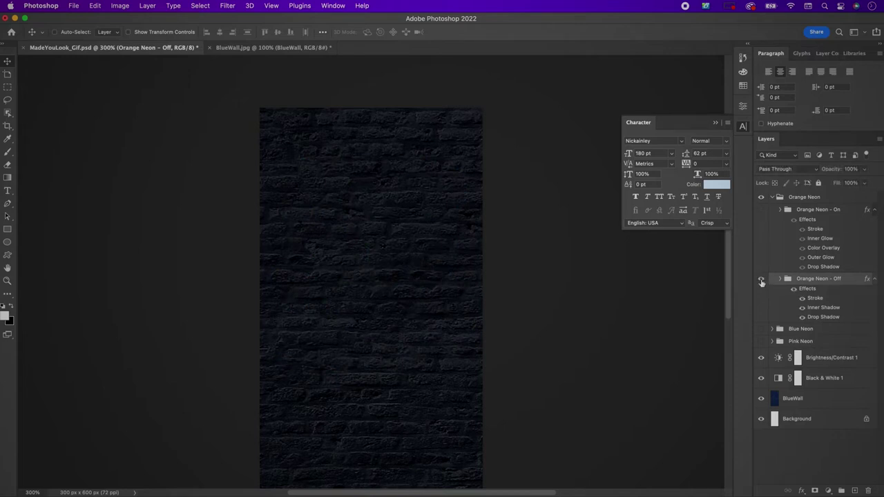
pyautogui.doubleClick(853, 281)
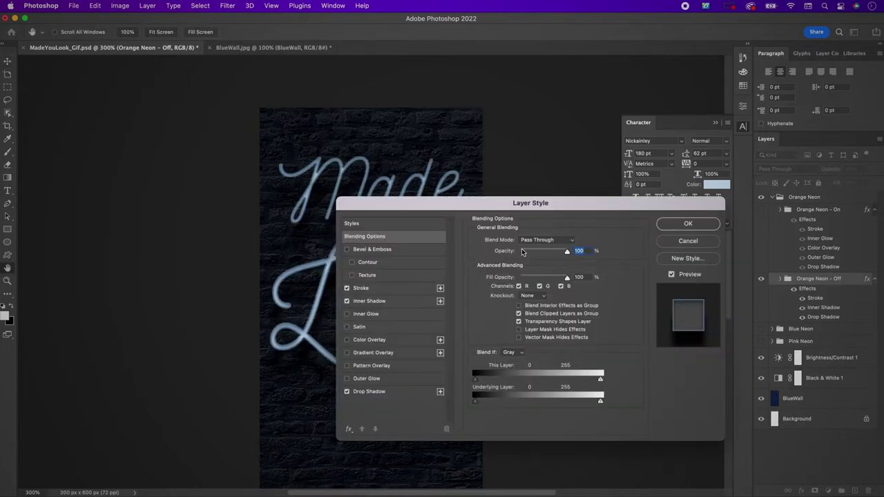
pyautogui.click(408, 289)
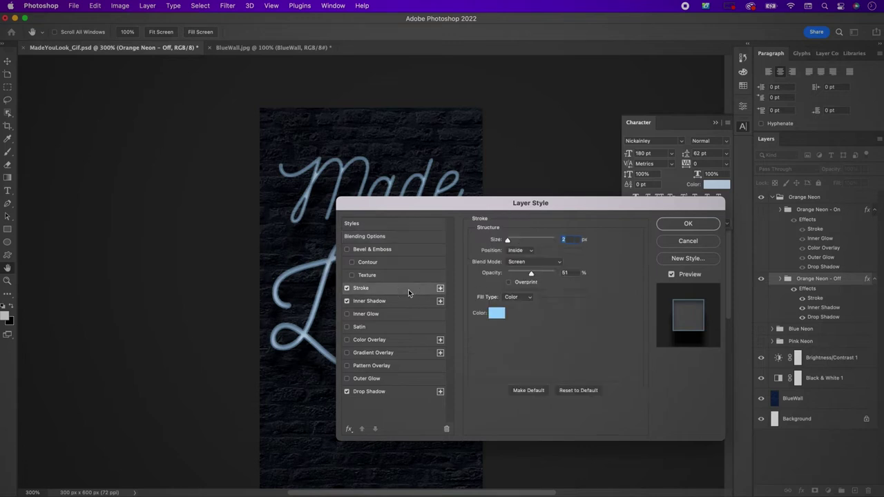
pyautogui.click(495, 314)
pyautogui.write('cea')
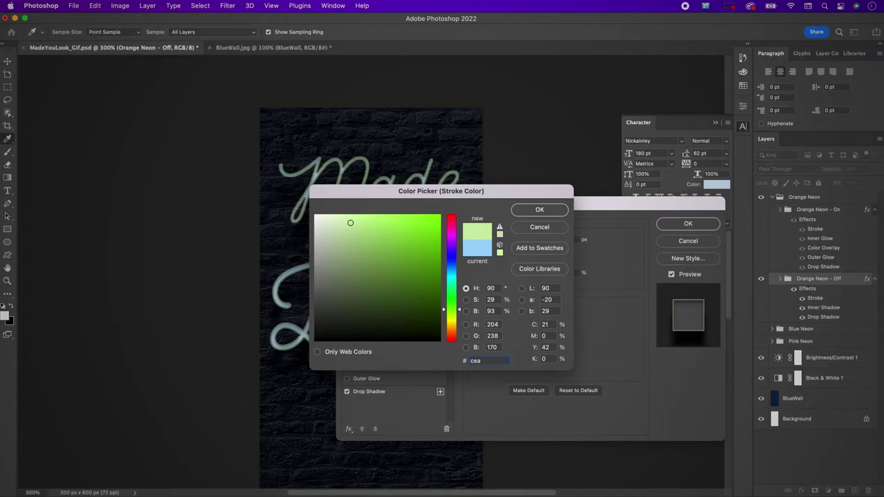
pyautogui.write('27d')
pyautogui.press('Return')
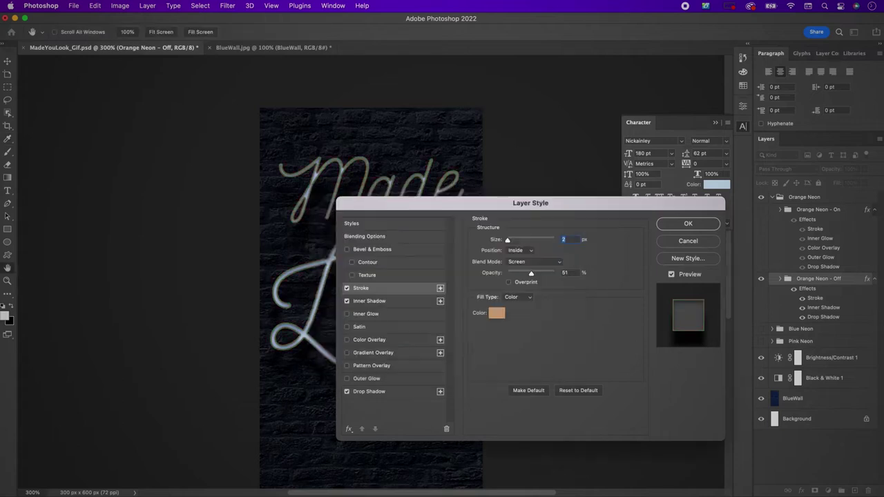
# - Set the inner shadow colour of the Orange Neon - Off group to a dark orange and apply the layer style
pyautogui.click(387, 302)
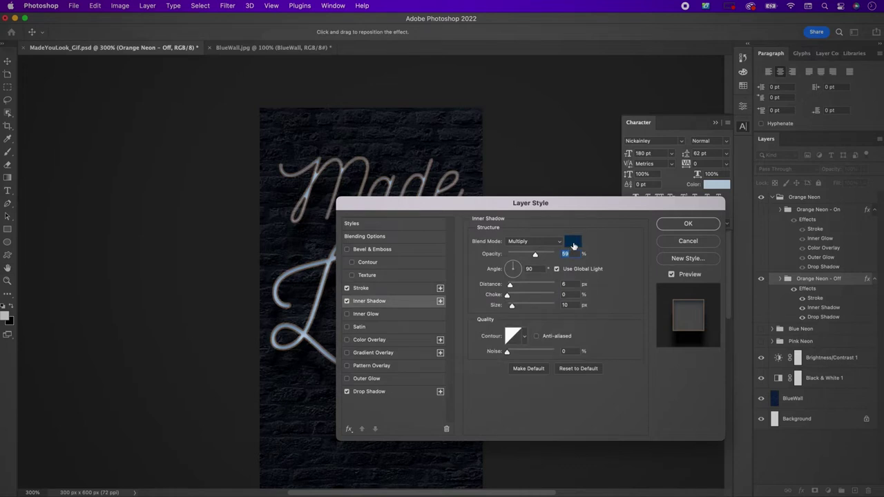
pyautogui.click(572, 243)
pyautogui.write('c35')
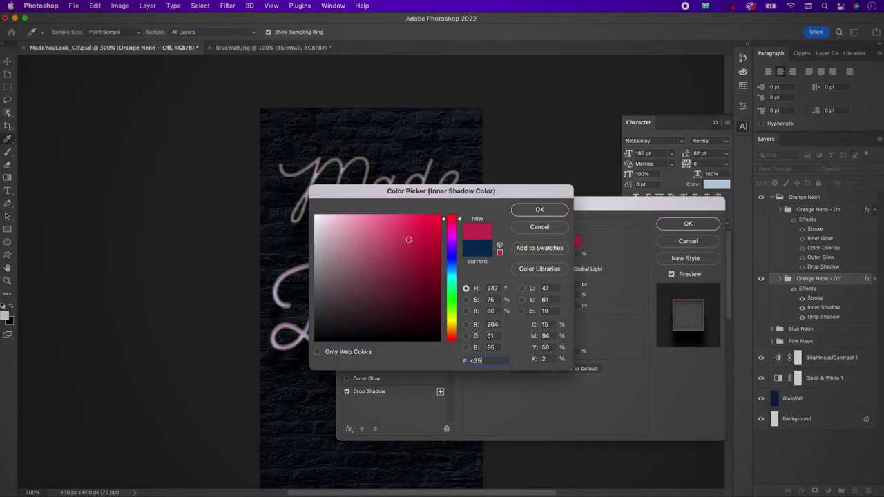
pyautogui.write('a0c')
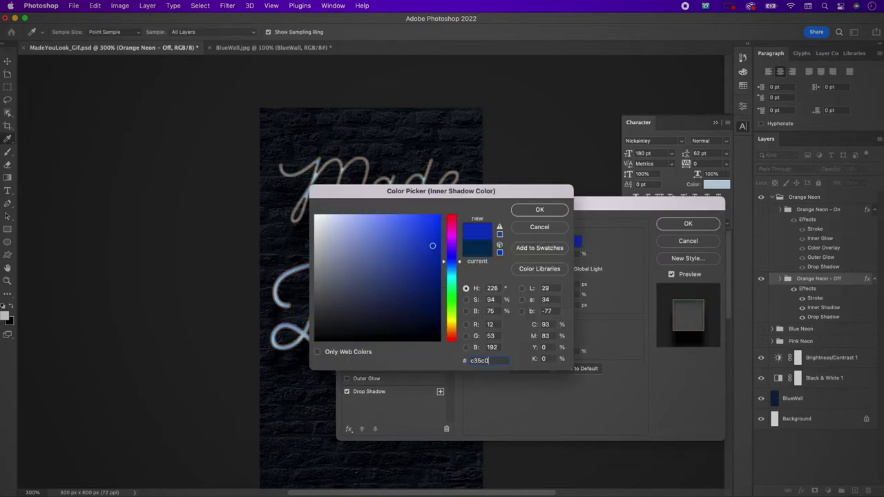
pyautogui.press('Return')
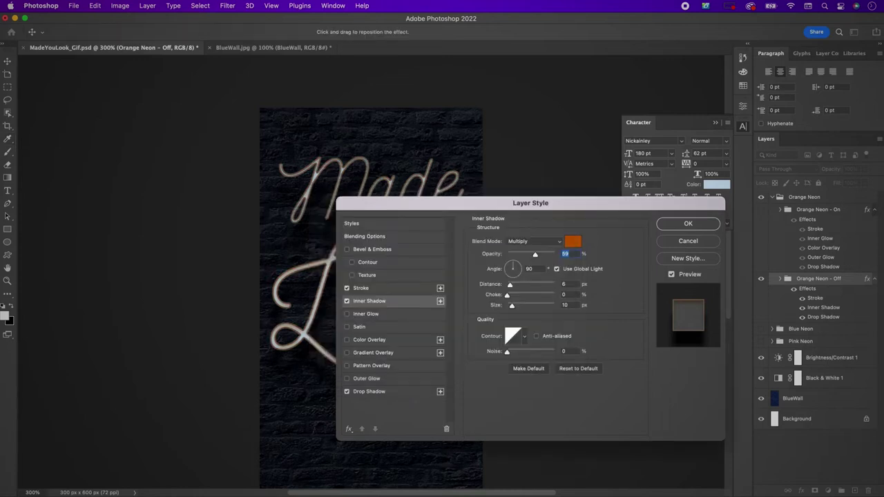
pyautogui.click(679, 224)
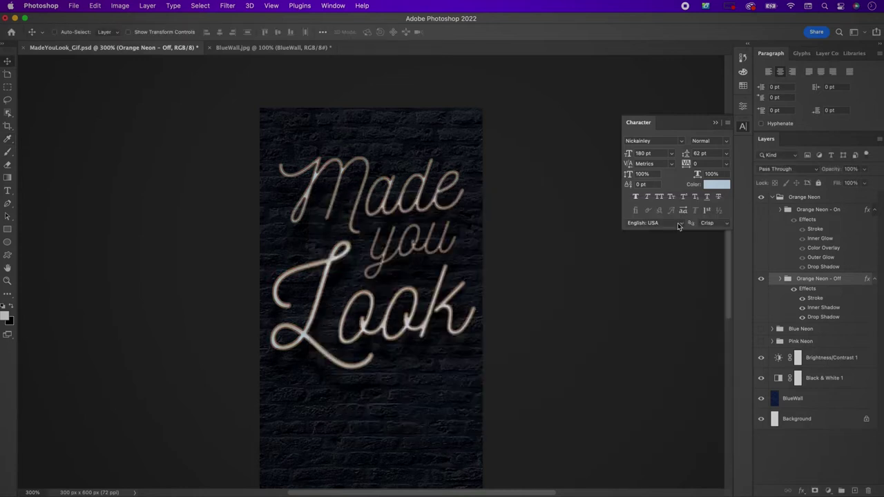
# - Show Orange Neon - On in place of Orange Neon - Off and set its stroke colour to #ffb409
pyautogui.click(761, 212)
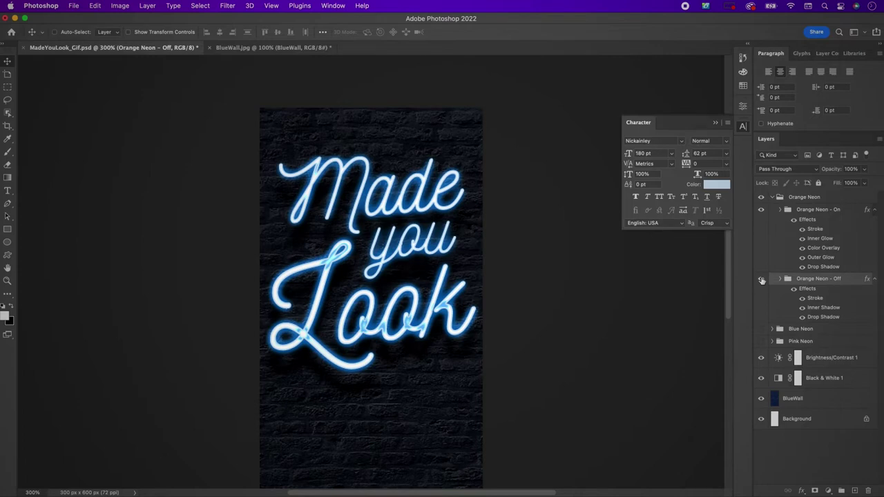
pyautogui.click(761, 279)
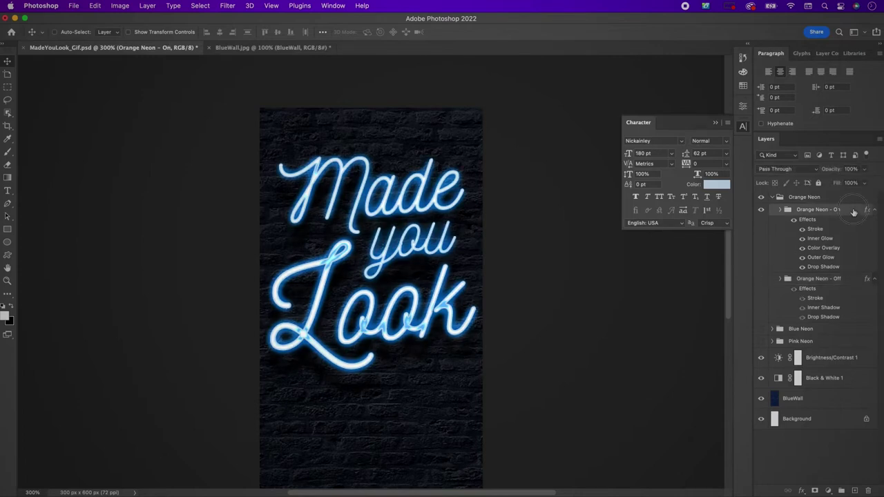
pyautogui.doubleClick(853, 212)
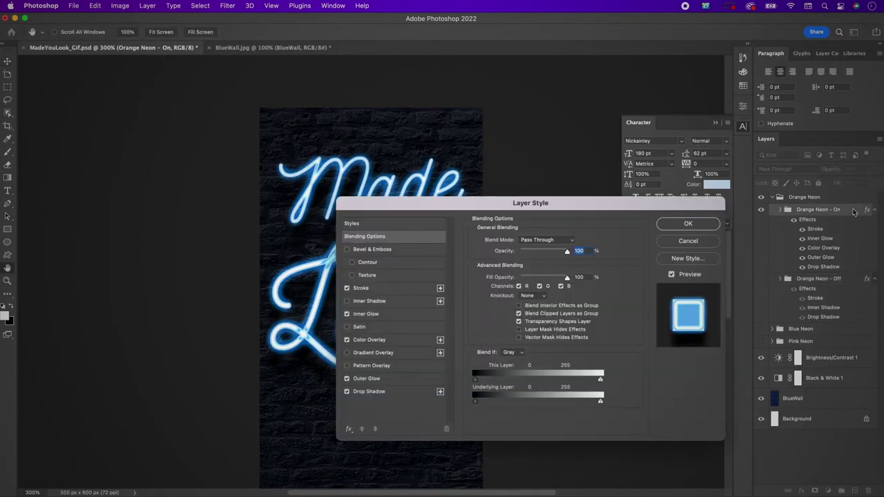
pyautogui.click(408, 290)
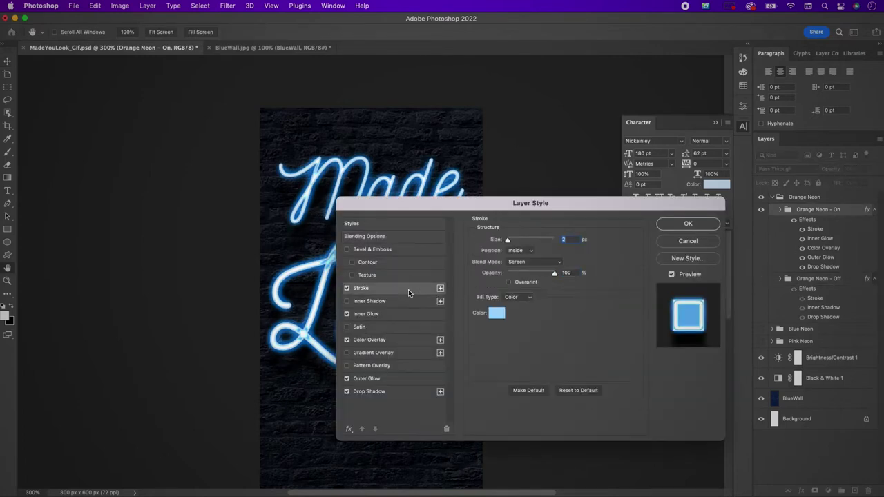
pyautogui.click(492, 312)
pyautogui.write('ffb4')
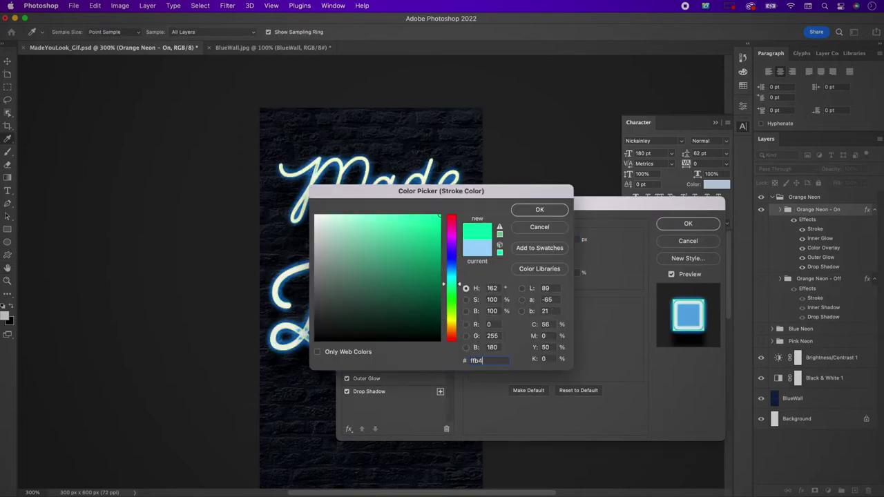
pyautogui.write('09')
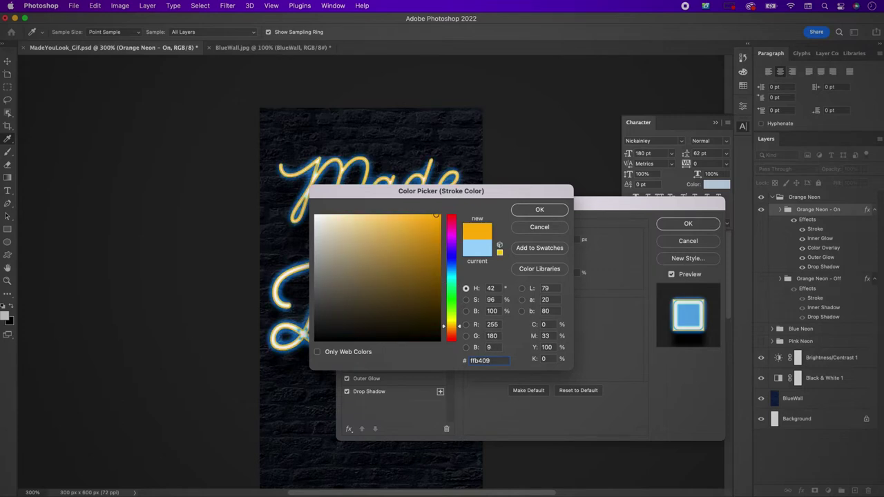
pyautogui.press('Return')
# - Set the inner glow colour of the Orange Neon - On group to #fb8e2d
pyautogui.click(366, 314)
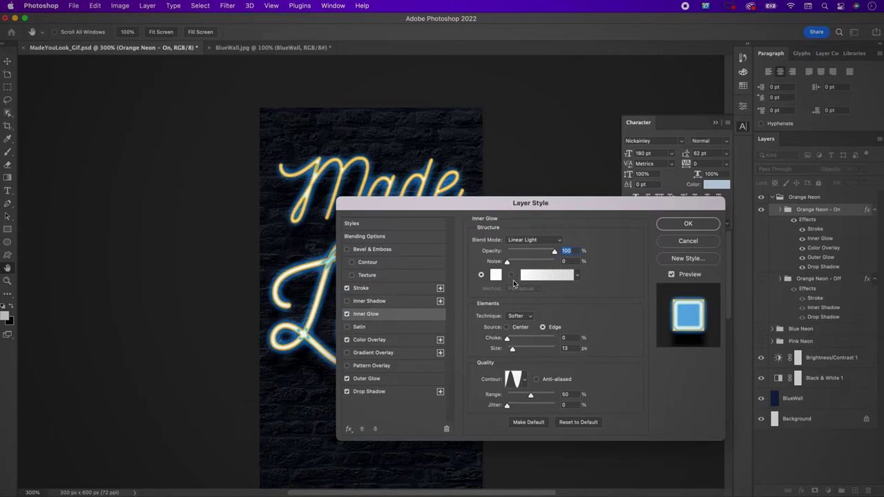
pyautogui.click(495, 276)
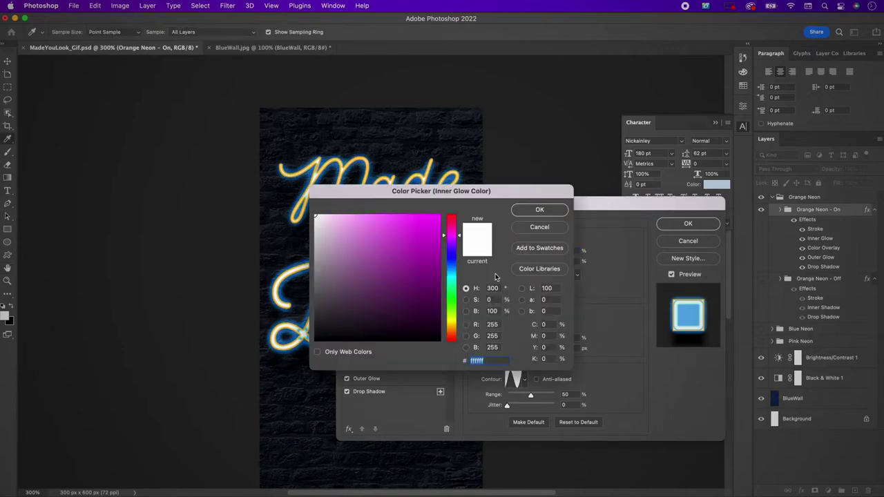
pyautogui.write('fb')
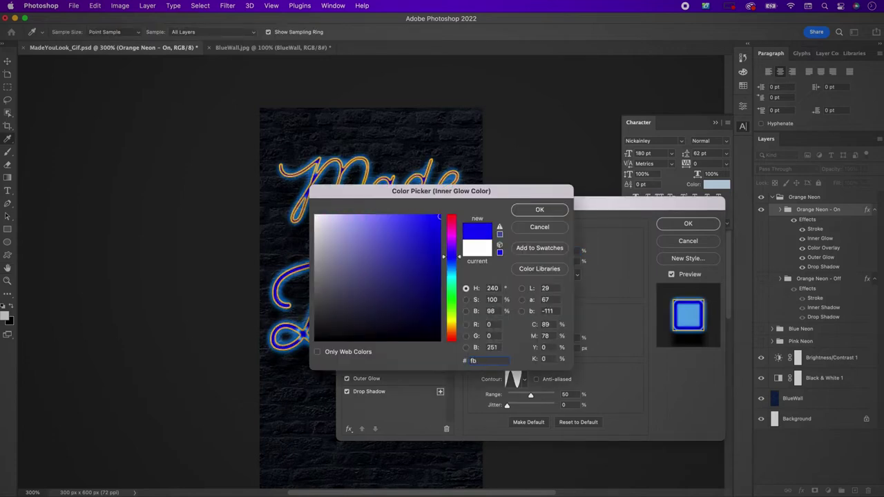
pyautogui.write('8e')
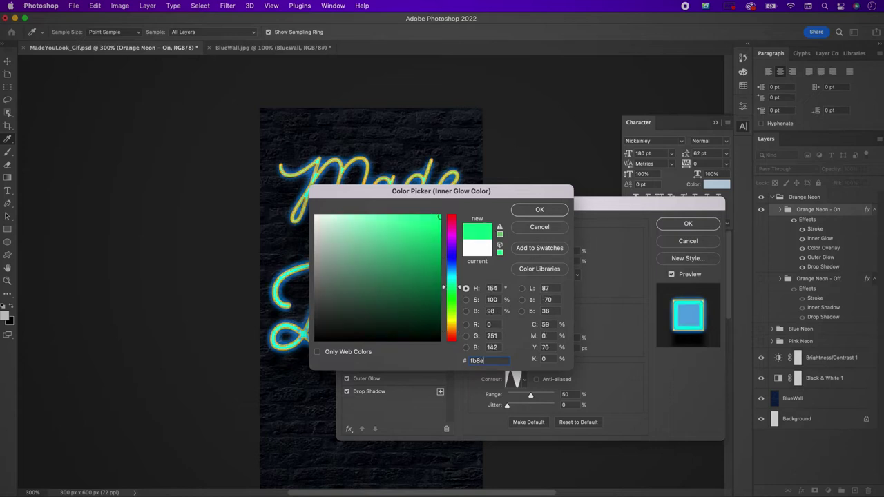
pyautogui.write('2d')
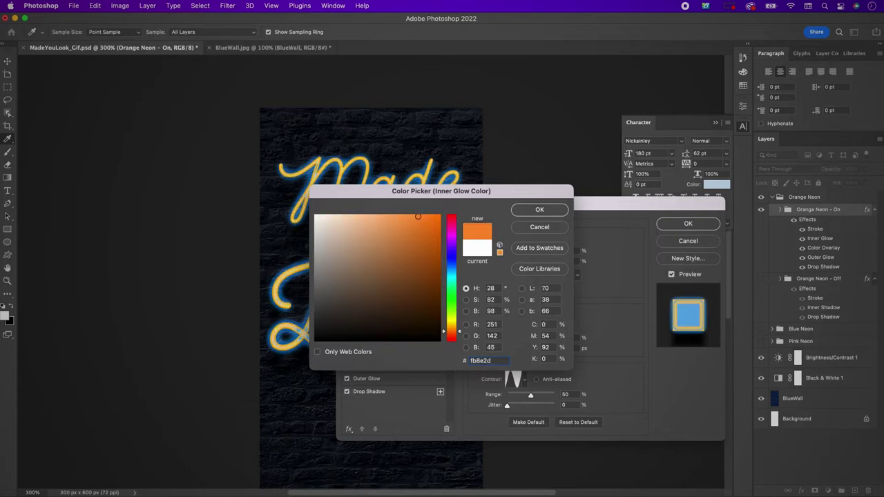
pyautogui.press('Return')
# - Set the colour overlay of the Orange Neon - On group to #ffda00
pyautogui.click(396, 340)
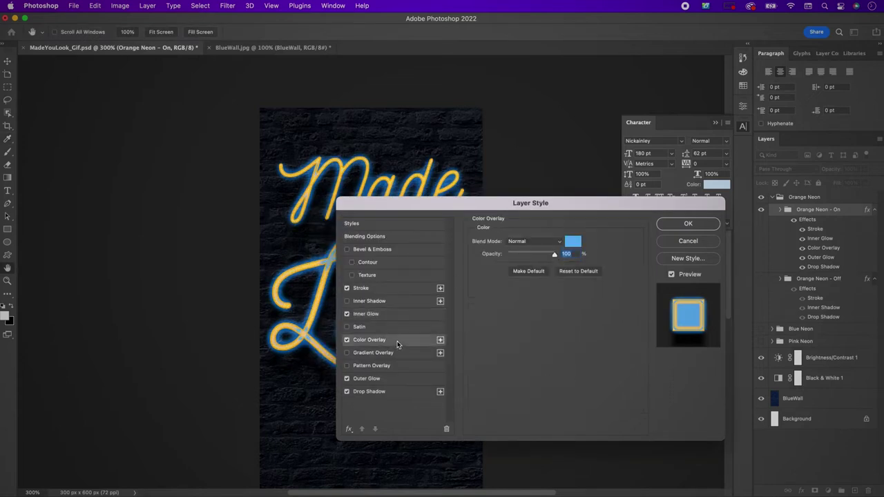
pyautogui.click(573, 241)
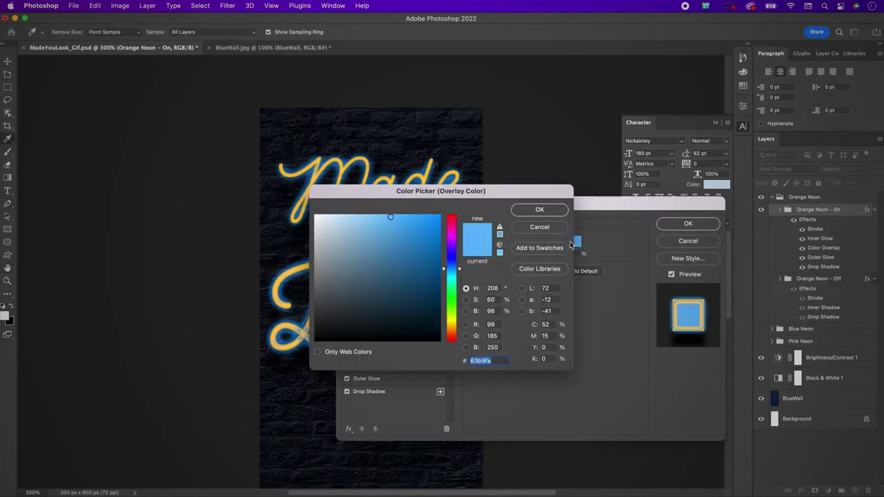
pyautogui.write('ff')
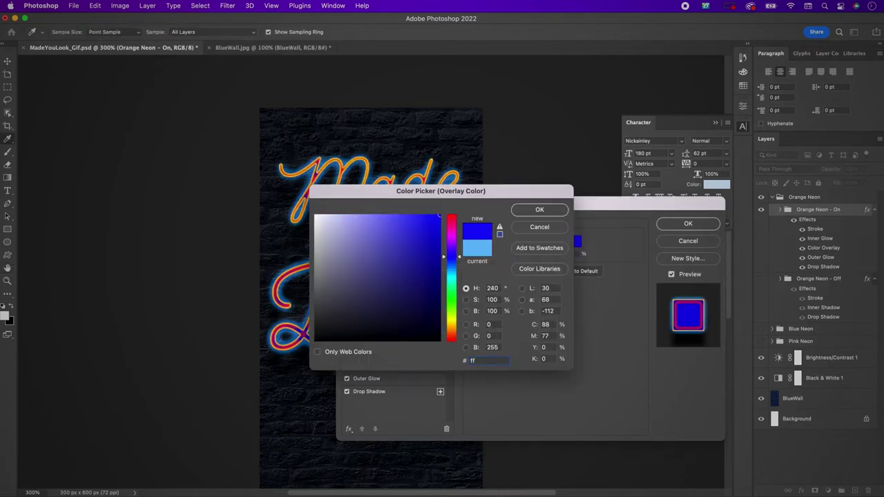
pyautogui.write('da00')
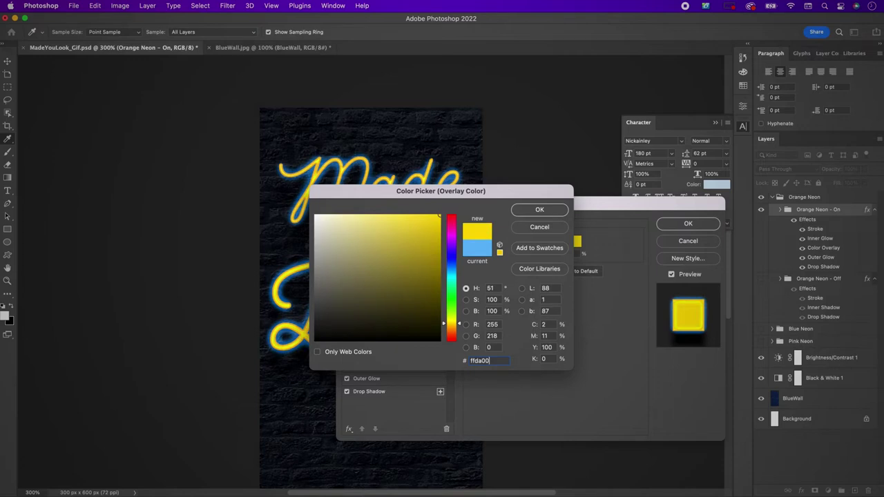
pyautogui.press('Return')
# - Set the outer glow colour of the Orange Neon - On group to #c65800 and collapse the Orange Neon group
pyautogui.click(377, 379)
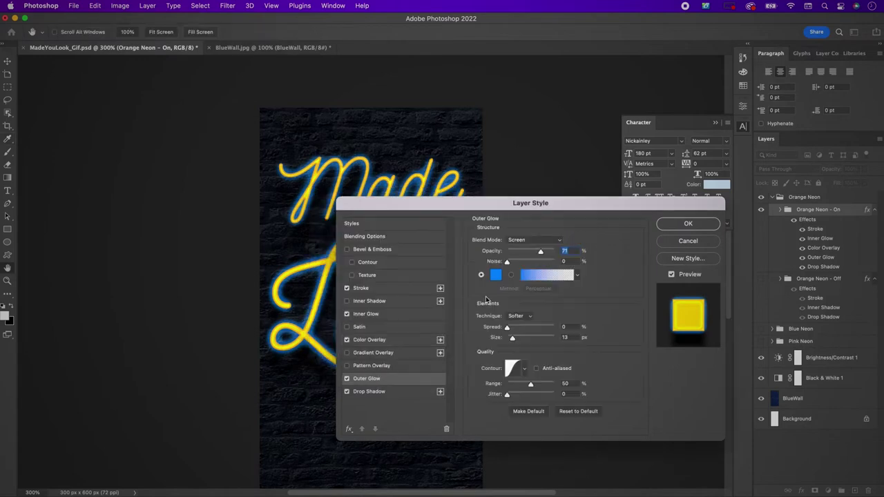
pyautogui.click(496, 276)
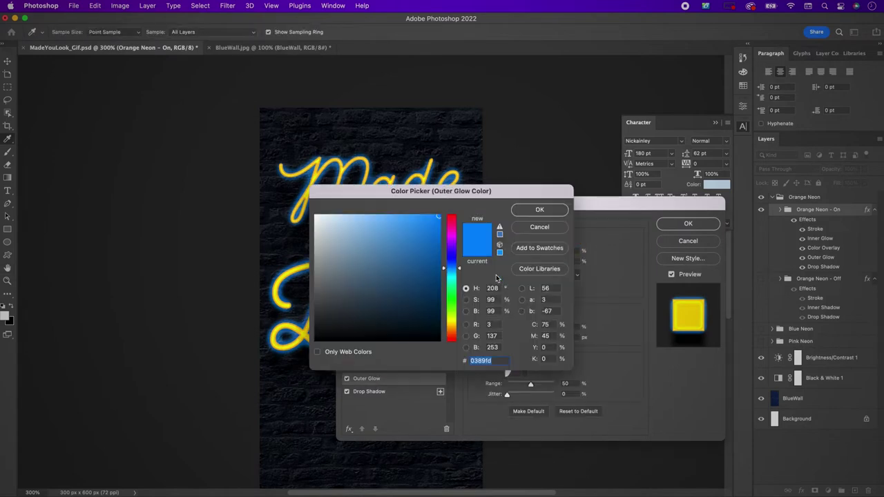
pyautogui.write('c65')
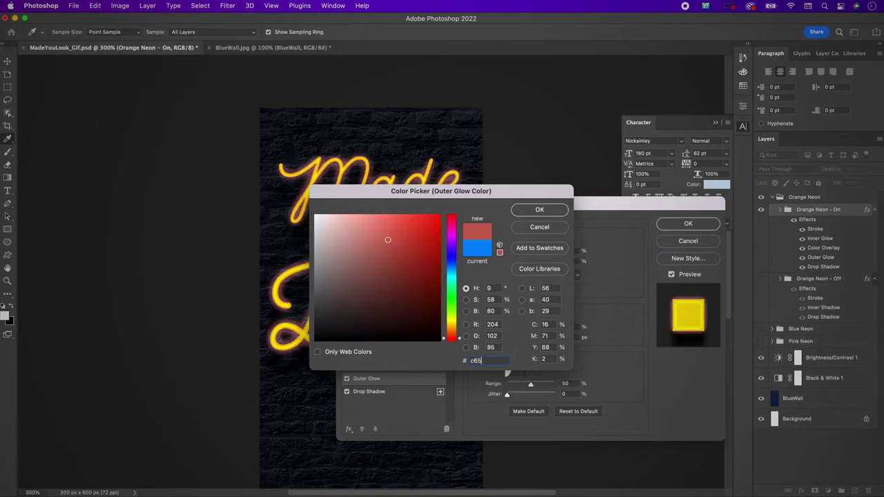
pyautogui.write('800')
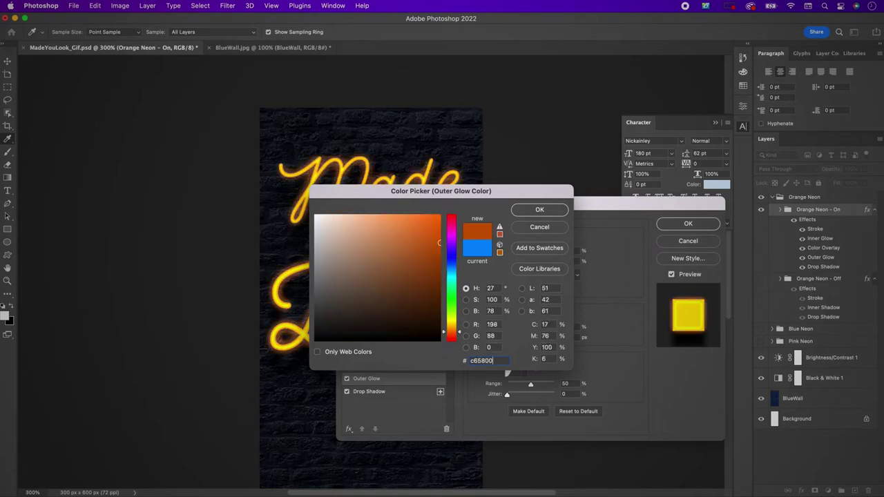
pyautogui.press('Return')
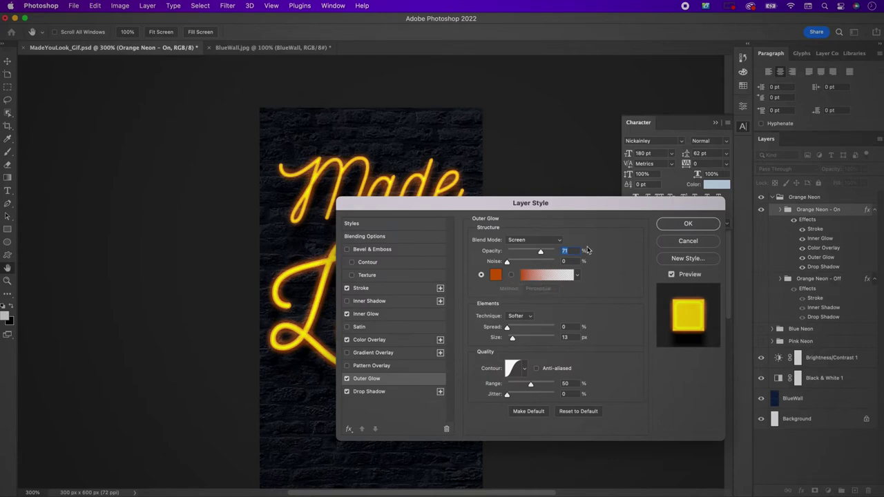
pyautogui.click(673, 224)
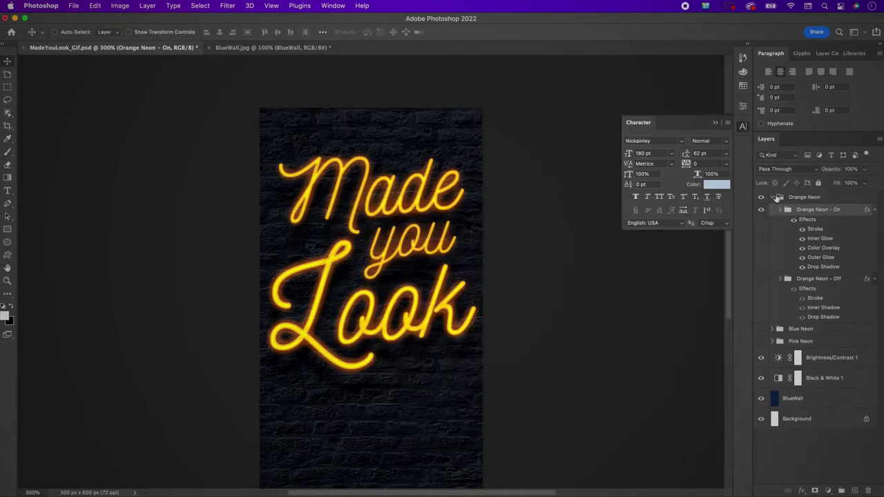
pyautogui.click(775, 197)
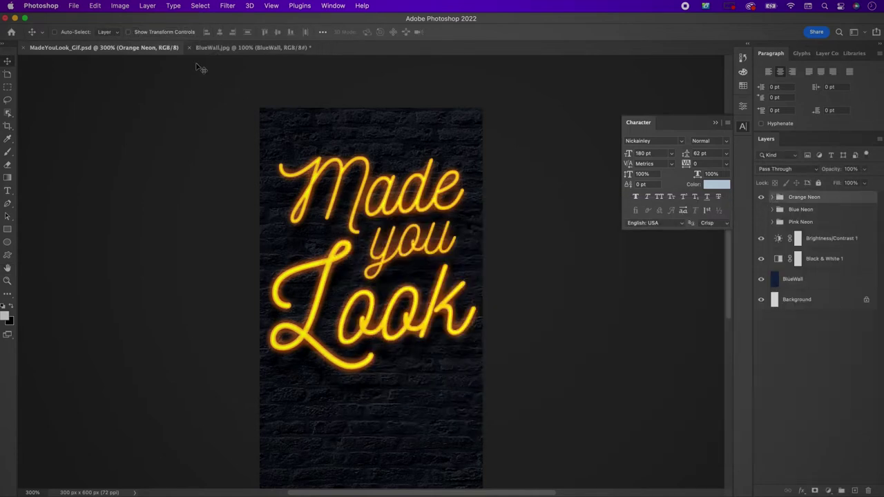
# - Open Shoe_1.jpg from the Assets folder and turn its background into a layer named "Shoe #1"
pyautogui.click(75, 5)
pyautogui.click(82, 29)
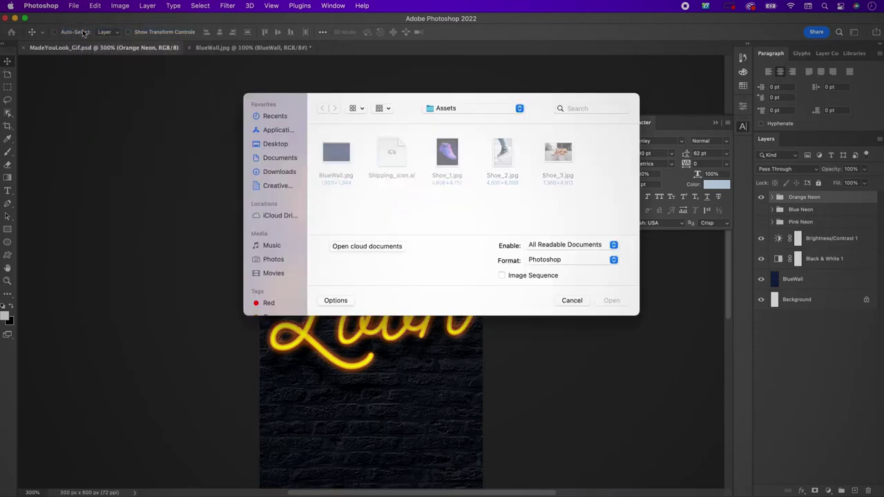
pyautogui.click(449, 157)
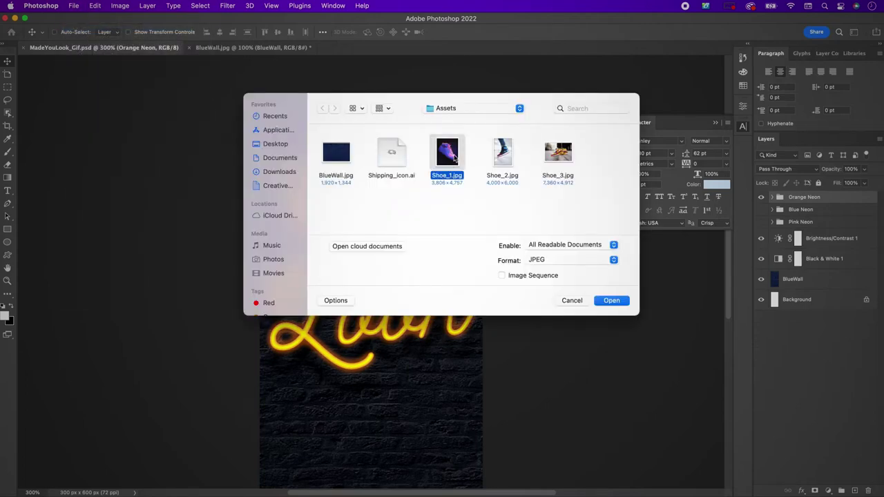
pyautogui.doubleClick(452, 159)
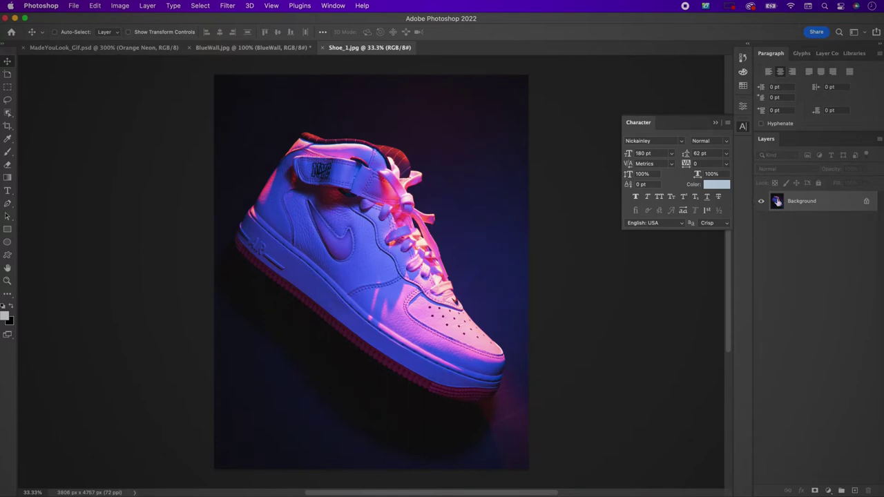
pyautogui.doubleClick(792, 204)
pyautogui.write('Shoe #1')
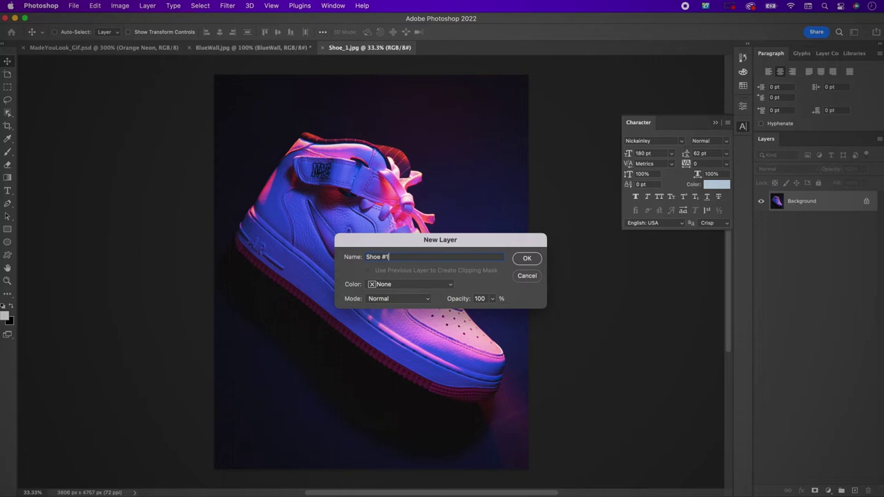
pyautogui.press('Return')
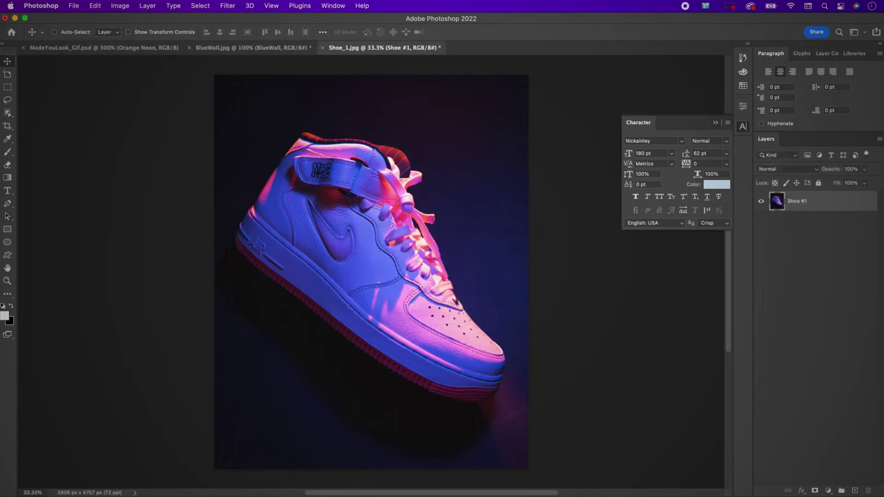
# - Convert the Shoe #1 layer to a Smart Object and select the shoe with Select Subject
pyautogui.rightClick(830, 204)
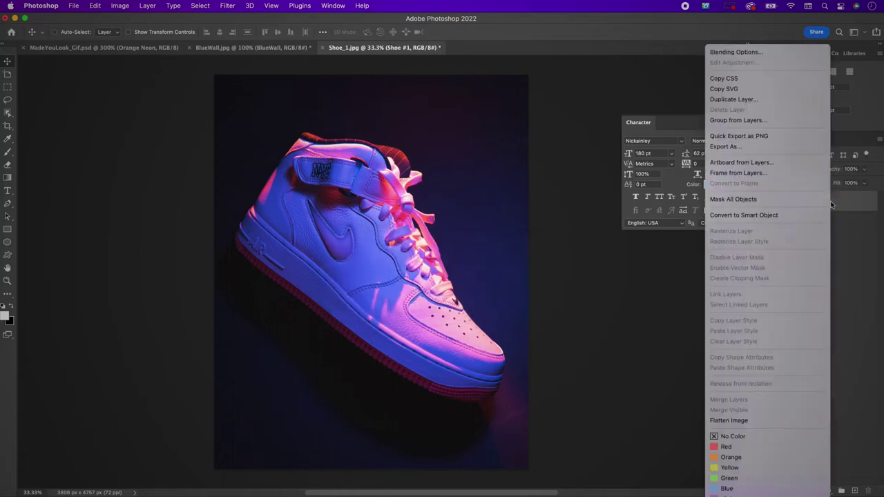
pyautogui.click(777, 217)
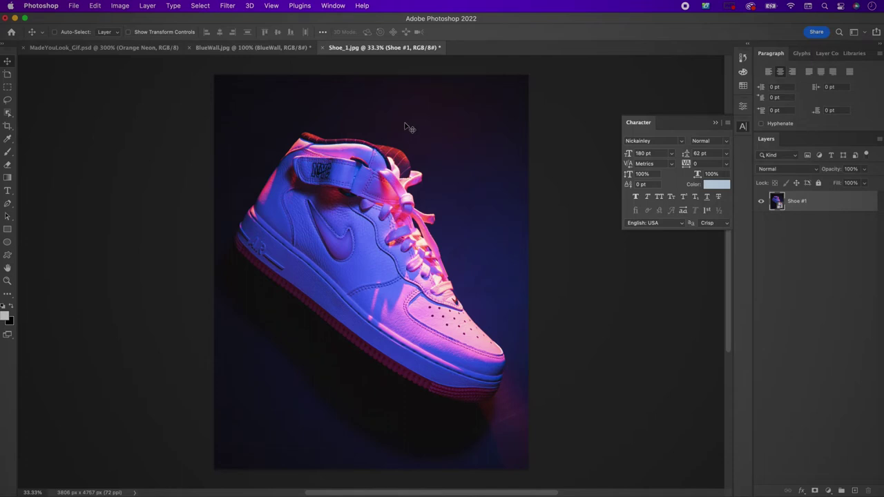
pyautogui.click(206, 7)
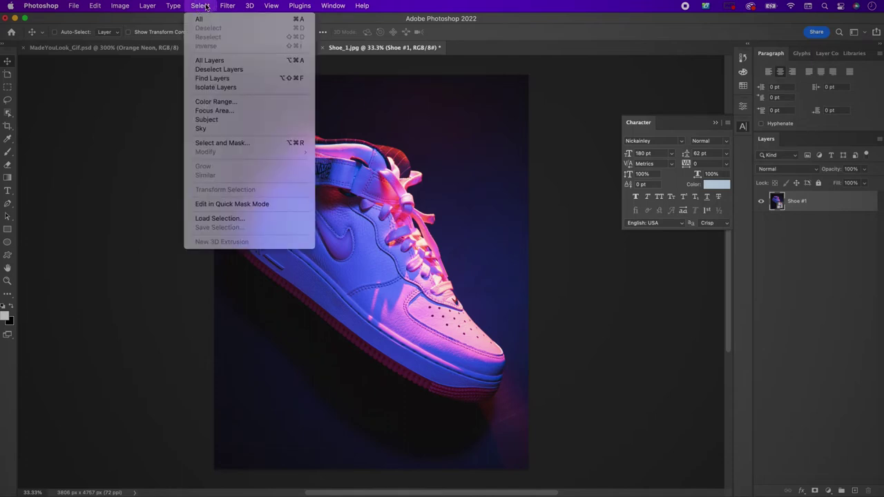
pyautogui.click(224, 121)
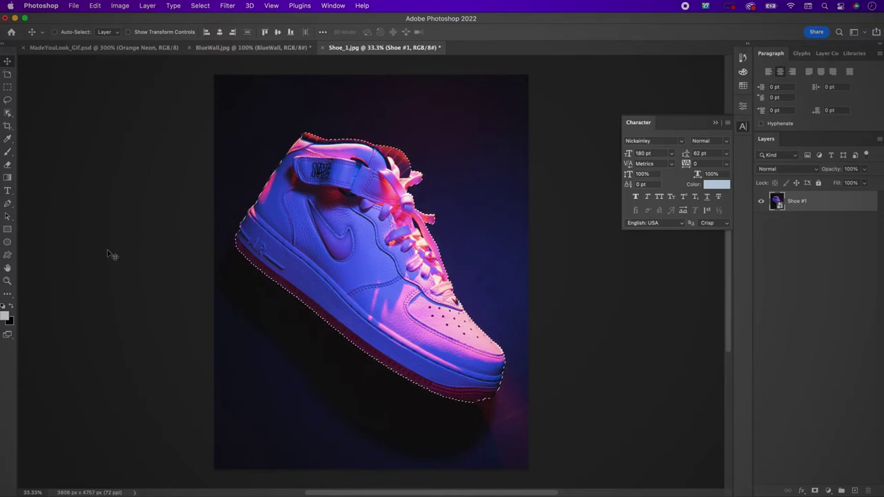
# - Draw a closed path with the Pen tool around the outsole area under the toe that the selection misses
pyautogui.click(8, 281)
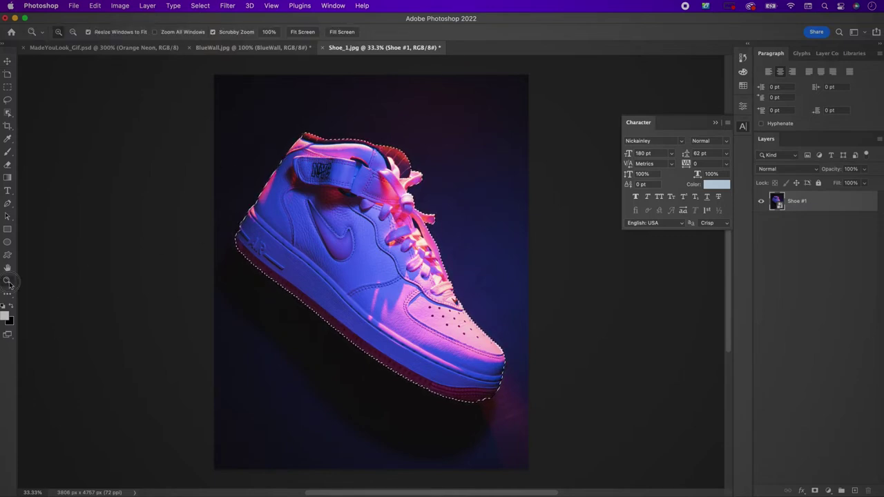
pyautogui.click(459, 403)
pyautogui.click(504, 403)
pyautogui.click(505, 398)
pyautogui.click(506, 405)
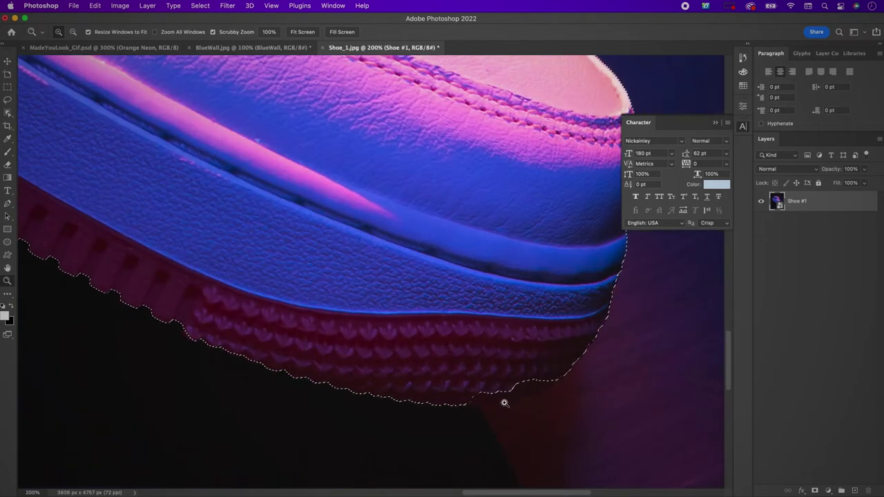
pyautogui.press('p')
pyautogui.click(567, 370)
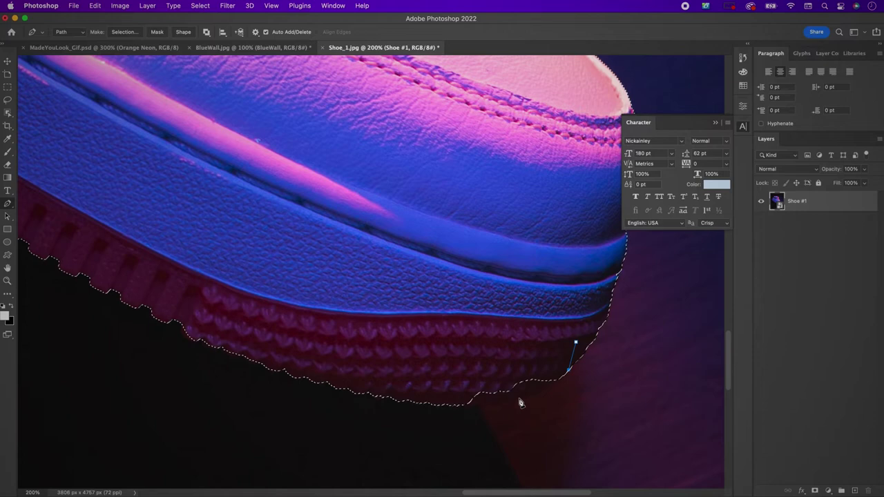
pyautogui.moveTo(516, 401); pyautogui.dragTo(476, 413)
pyautogui.click(441, 406)
pyautogui.click(466, 341)
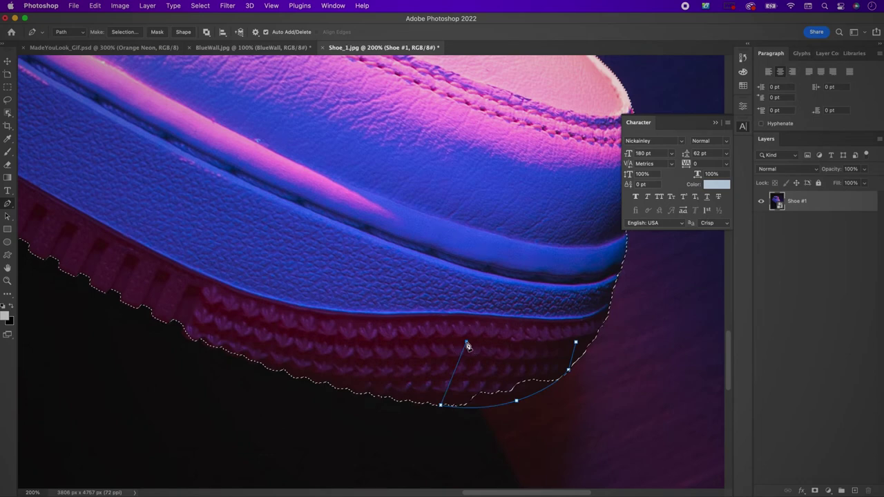
pyautogui.click(575, 341)
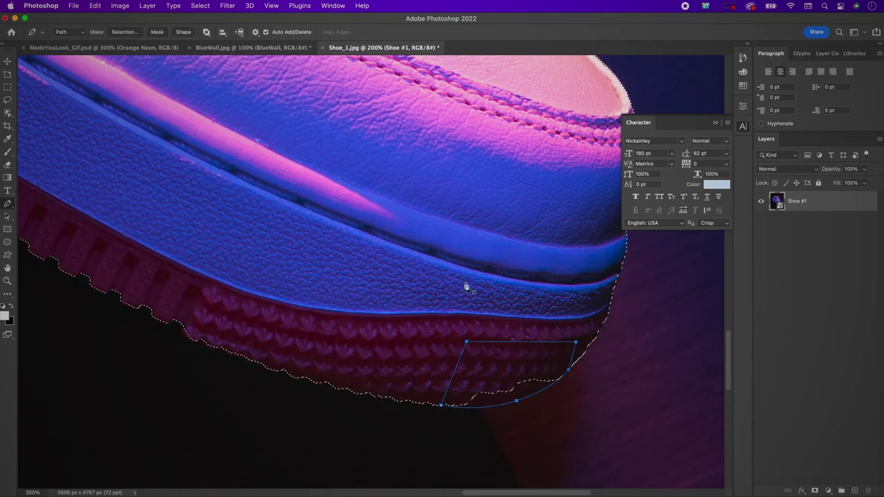
# - Turn the toe path into a selection using the Add to Selection option
pyautogui.click(125, 32)
pyautogui.click(379, 302)
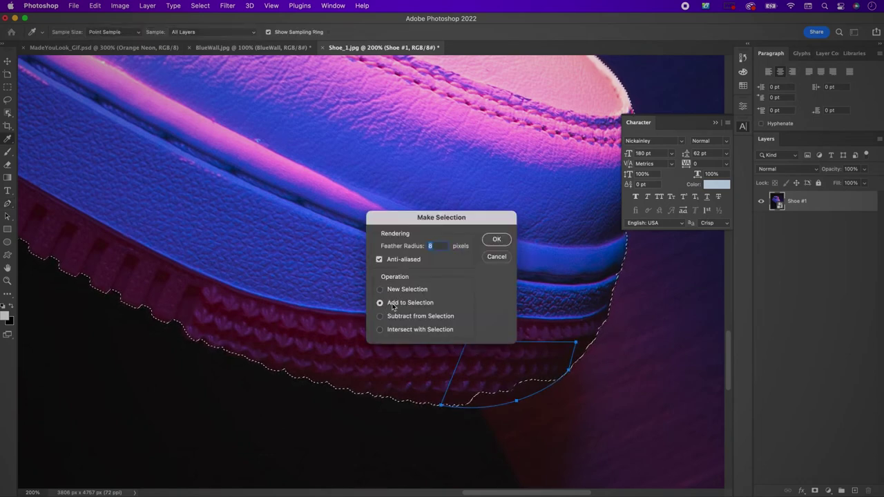
pyautogui.press('Return')
# - Draw a closed Pen path around the missed sole edge at the shoe's heel, beside the AIR lettering
pyautogui.hscroll(-15, 392, 309)
pyautogui.scroll(10, 392, 309)
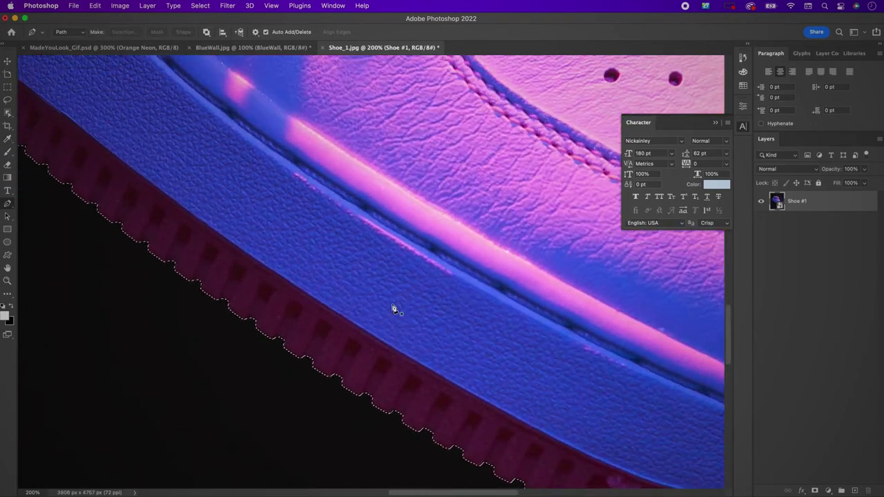
pyautogui.hscroll(-20, 392, 309)
pyautogui.scroll(10, 392, 308)
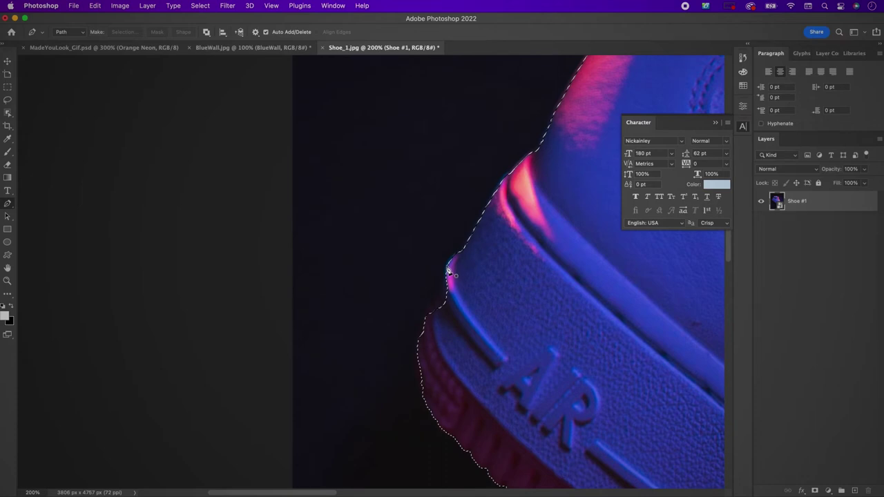
pyautogui.click(447, 271)
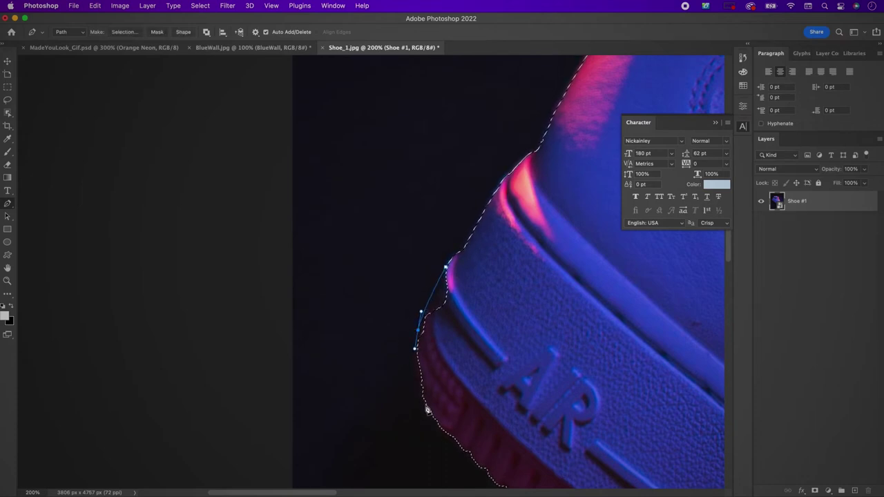
pyautogui.click(501, 332)
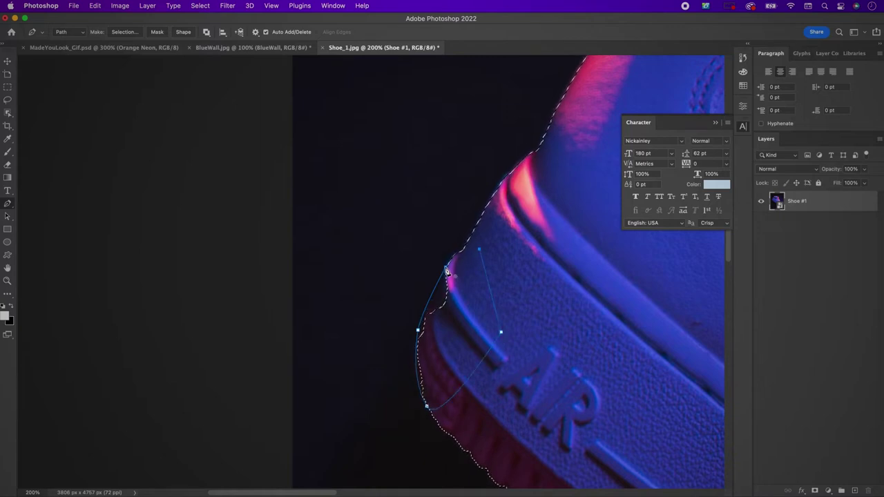
# - Convert the heel path with Add to Selection so the missed sole edge joins the shoe selection
pyautogui.click(134, 32)
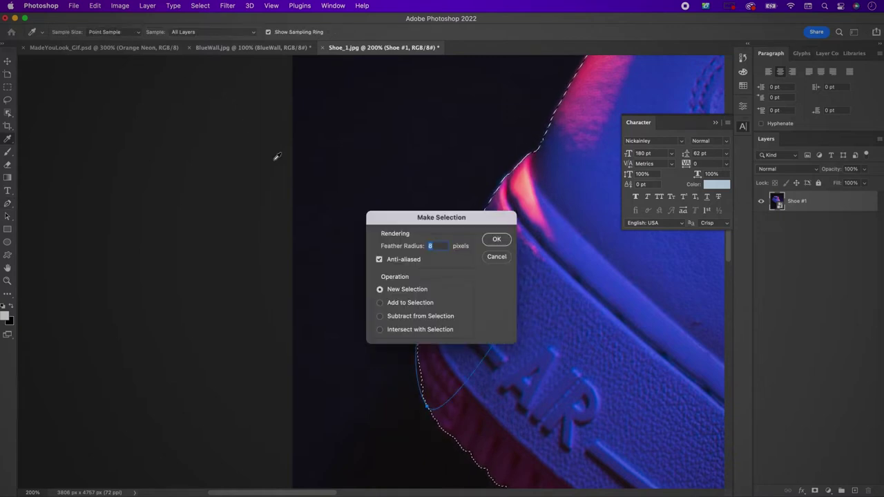
pyautogui.click(422, 307)
pyautogui.click(490, 241)
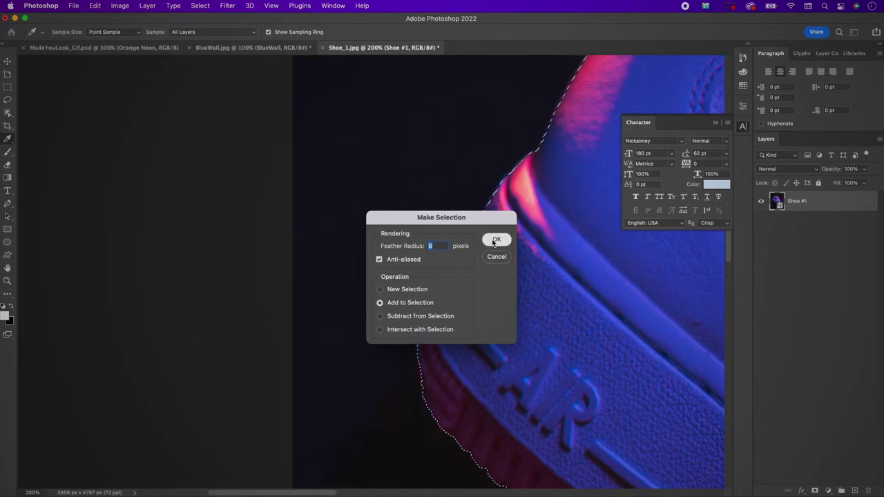
# - Add a layer mask to Shoe #1 from the corrected shoe selection and check the cut-out edges
pyautogui.scroll(10, 539, 292)
pyautogui.press('super+minus')
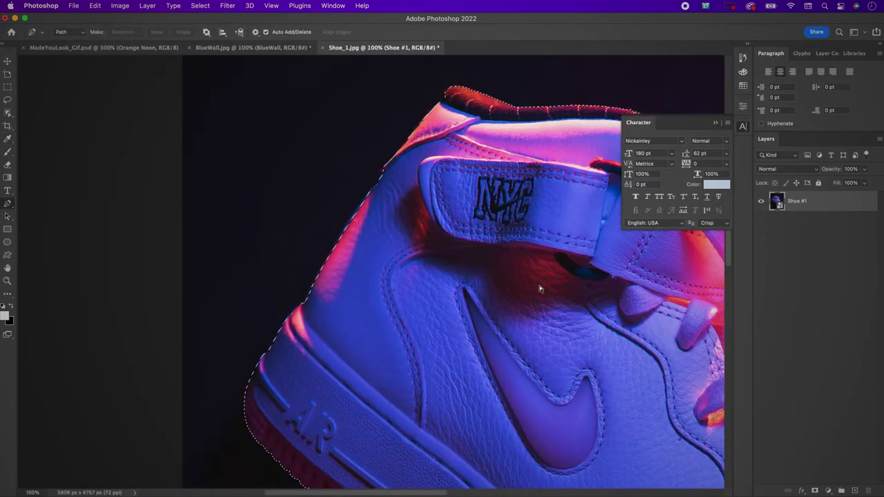
pyautogui.press('super+minus')
pyautogui.scroll(-10, 541, 290)
pyautogui.hscroll(6, 540, 290)
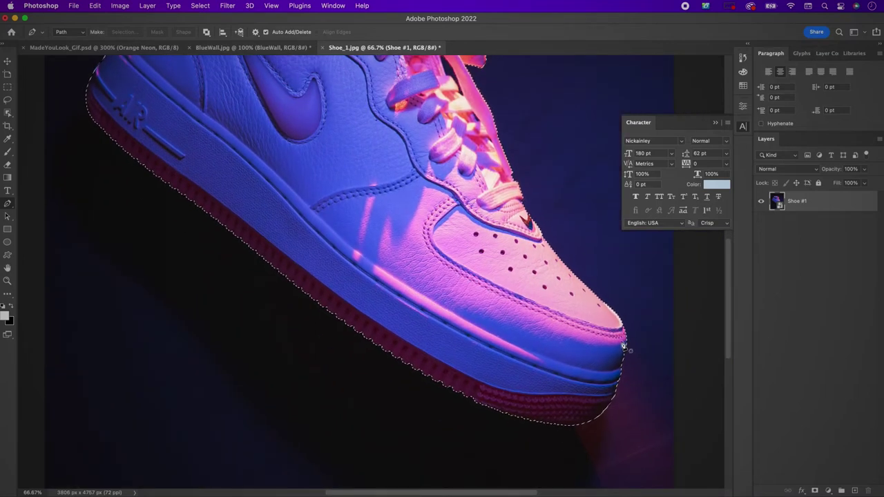
pyautogui.click(814, 491)
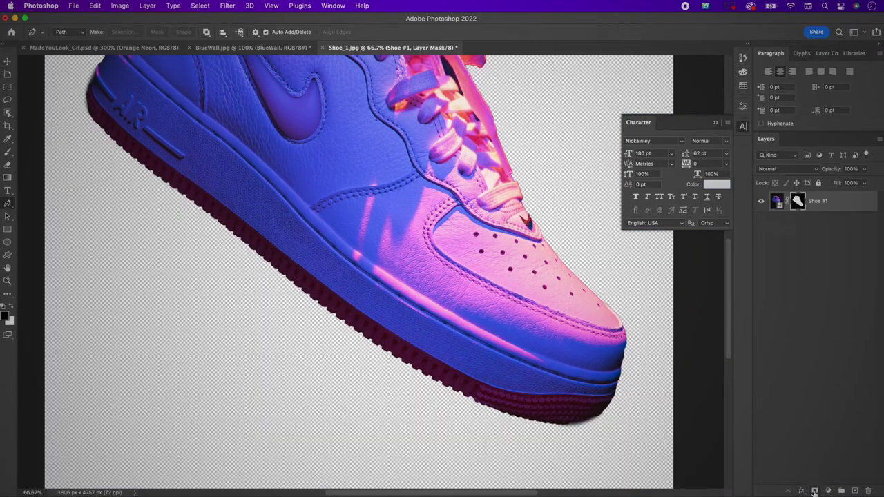
pyautogui.scroll(5, 518, 247)
pyautogui.scroll(2, 518, 247)
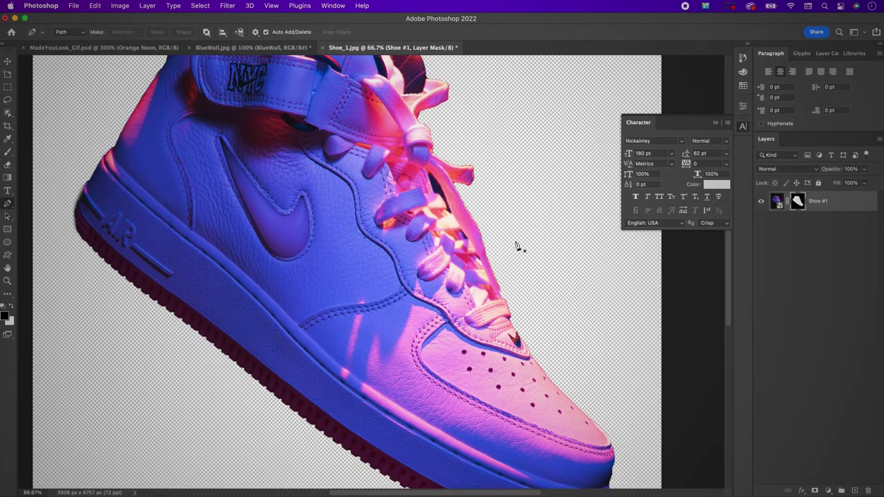
pyautogui.scroll(2, 518, 246)
# - Open Shoe_2.jpg and turn its background into a layer named "Shoe_#2"
pyautogui.press('super+o')
pyautogui.doubleClick(510, 161)
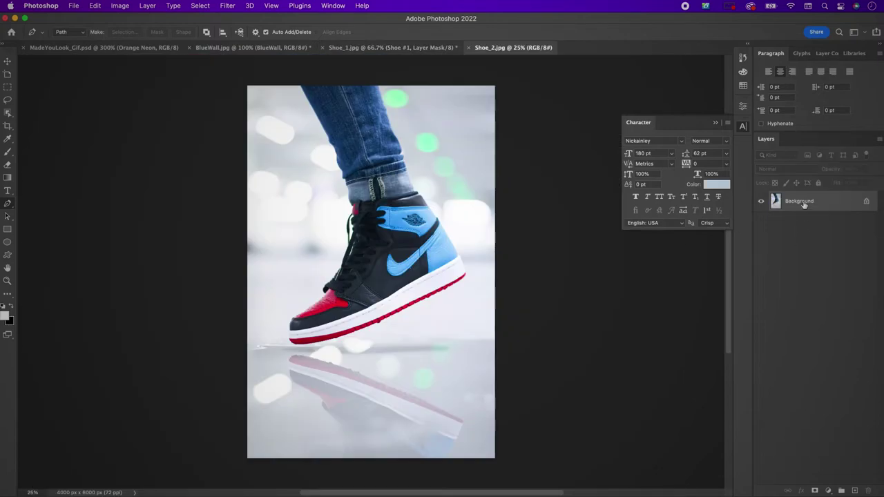
pyautogui.doubleClick(803, 201)
pyautogui.write('Shoe_#2')
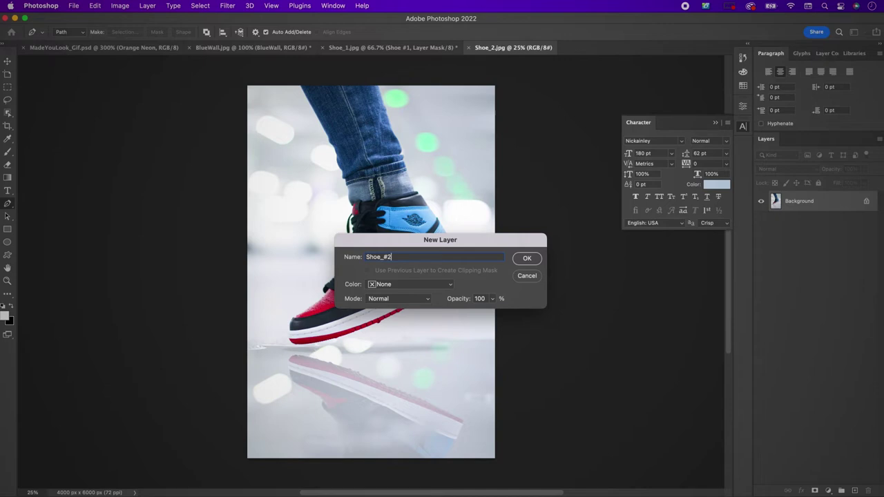
pyautogui.press('Return')
# - Convert the Shoe_#2 layer to a Smart Object and select its subject automatically
pyautogui.rightClick(835, 199)
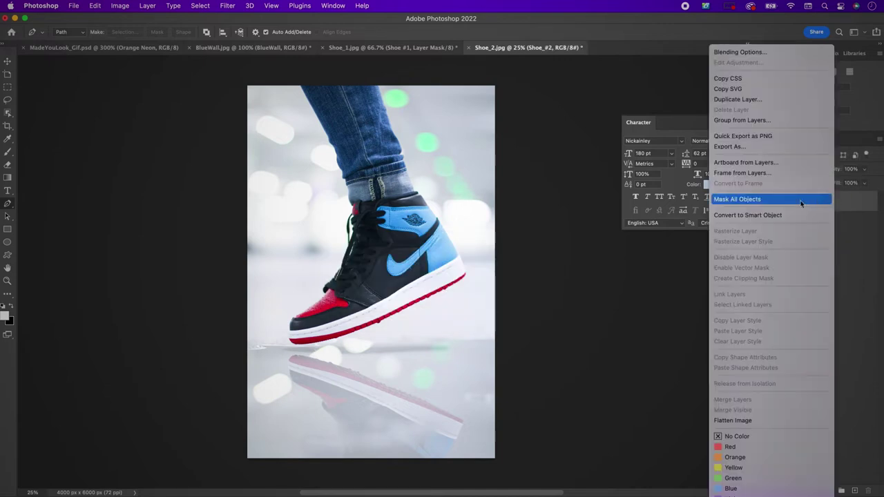
pyautogui.click(771, 215)
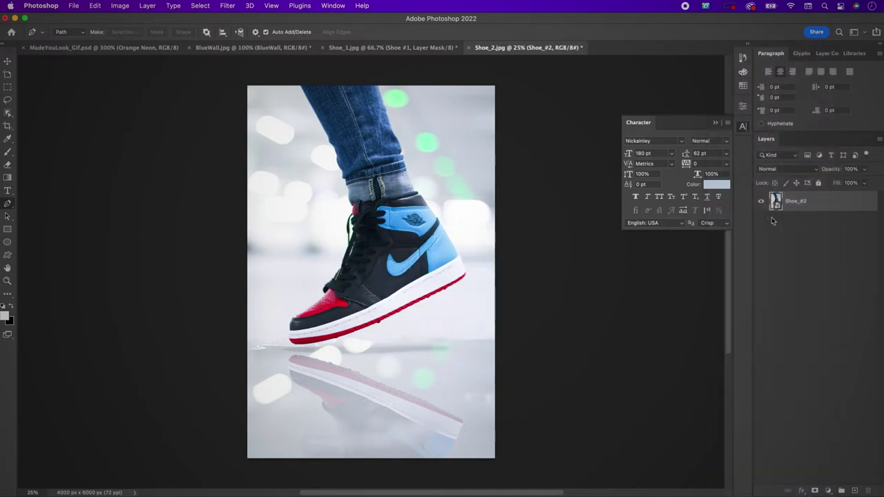
pyautogui.click(200, 5)
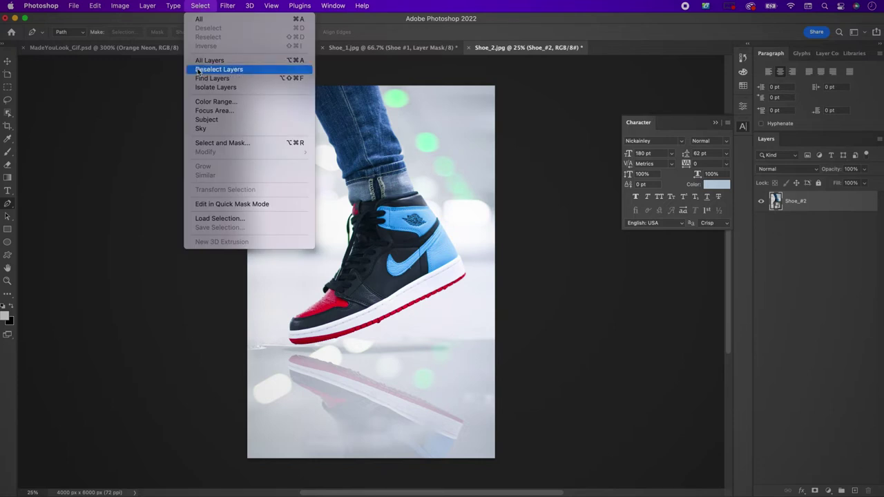
pyautogui.click(205, 120)
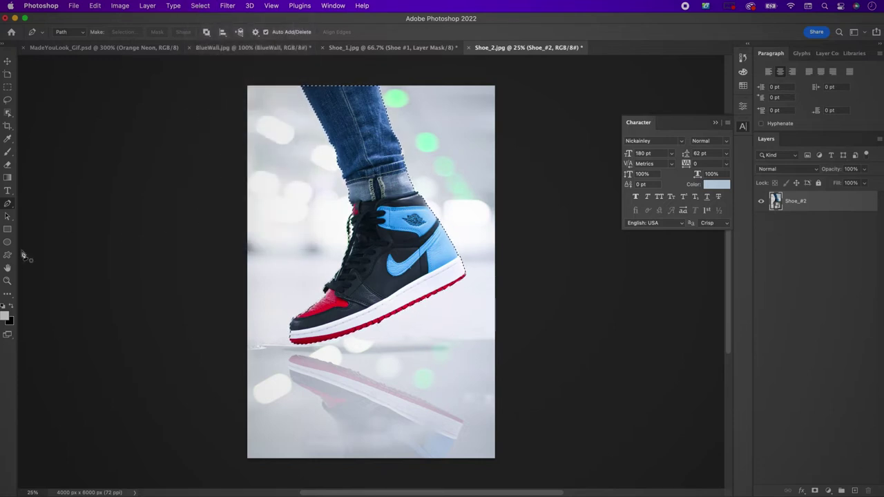
# - Start a Pen path over the tongue's AIR label and along the shoe opening beneath the jeans cuff
pyautogui.click(7, 280)
pyautogui.click(338, 200)
pyautogui.click(400, 207)
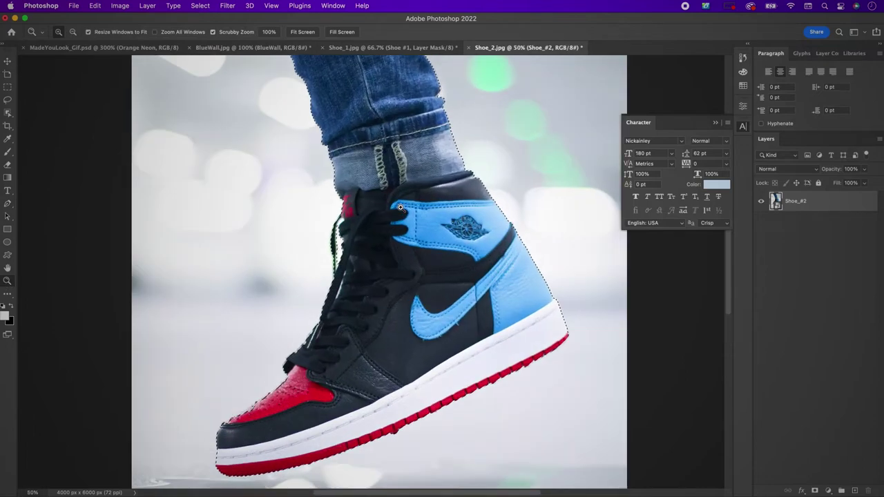
pyautogui.click(400, 207)
pyautogui.click(399, 207)
pyautogui.click(400, 207)
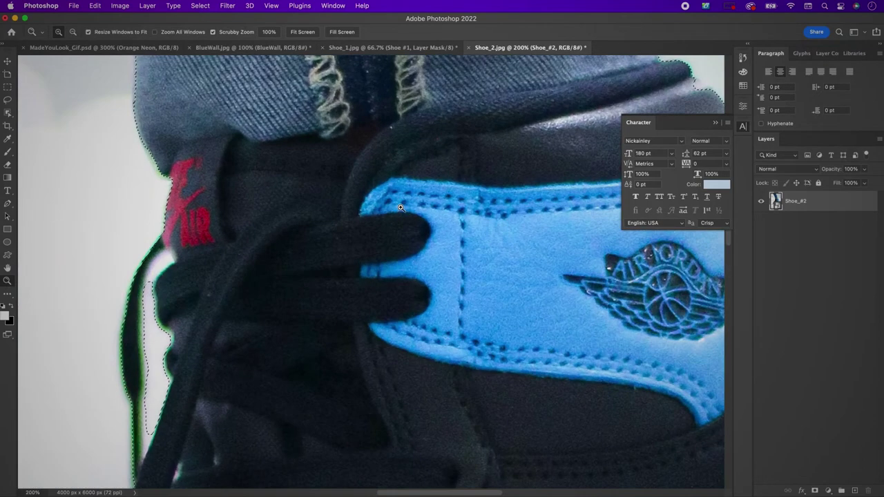
pyautogui.scroll(2, 400, 207)
pyautogui.press('p')
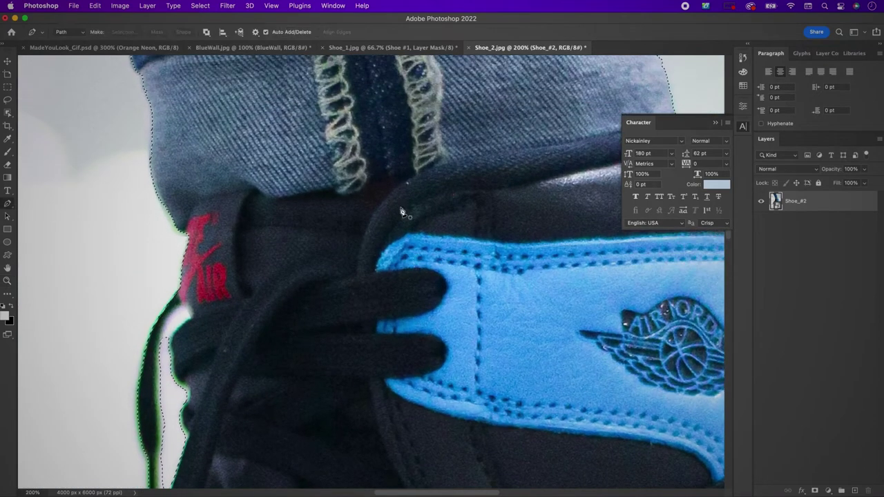
pyautogui.click(174, 249)
pyautogui.click(188, 216)
pyautogui.click(197, 201)
pyautogui.click(208, 198)
pyautogui.click(220, 195)
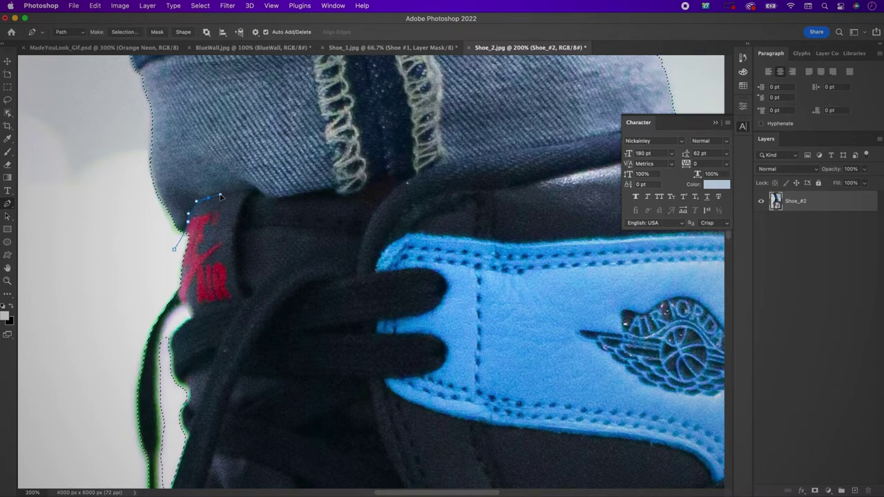
pyautogui.click(252, 184)
pyautogui.moveTo(268, 194); pyautogui.dragTo(280, 203)
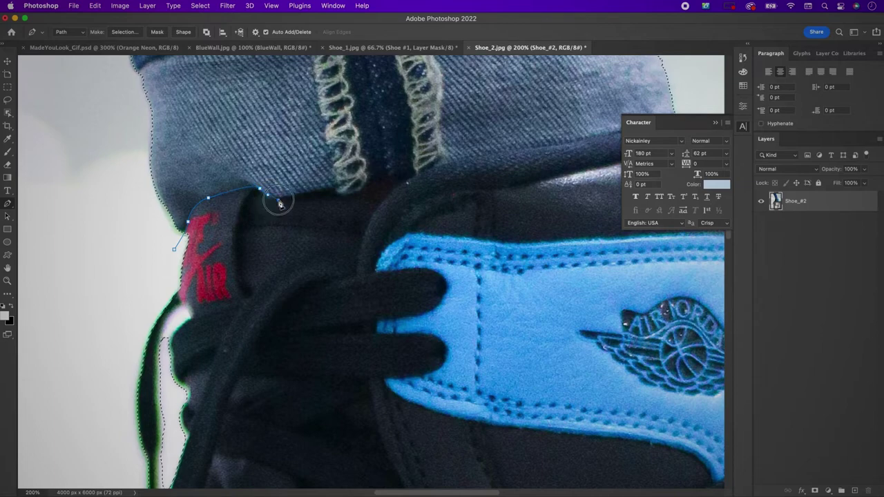
pyautogui.moveTo(360, 198); pyautogui.dragTo(369, 197)
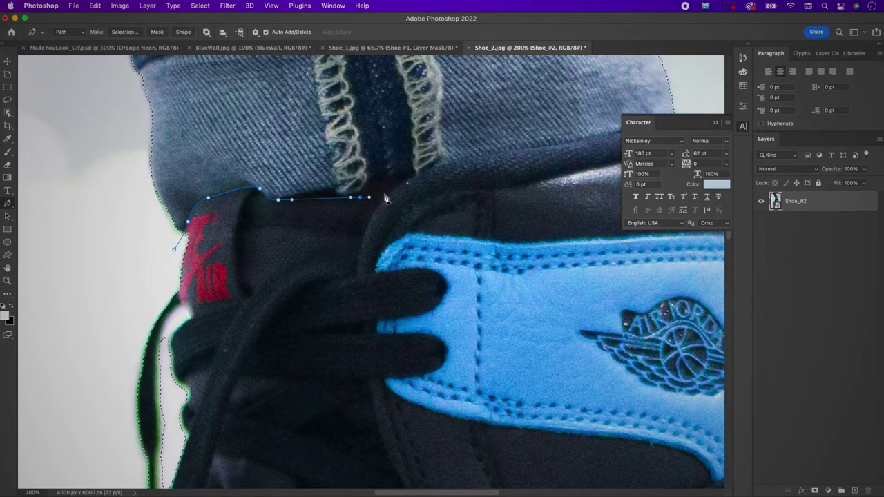
# - Continue the Pen path along the shoe's padded collar to the back edge of the jeans cuff
pyautogui.hscroll(6, 390, 199)
pyautogui.scroll(2, 390, 199)
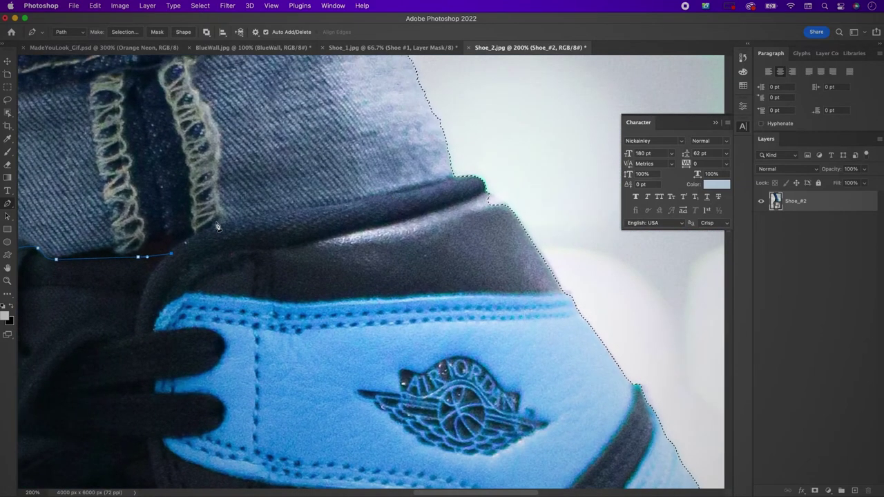
pyautogui.moveTo(227, 221); pyautogui.dragTo(256, 215)
pyautogui.moveTo(338, 201); pyautogui.dragTo(370, 199)
pyautogui.moveTo(440, 181); pyautogui.dragTo(472, 169)
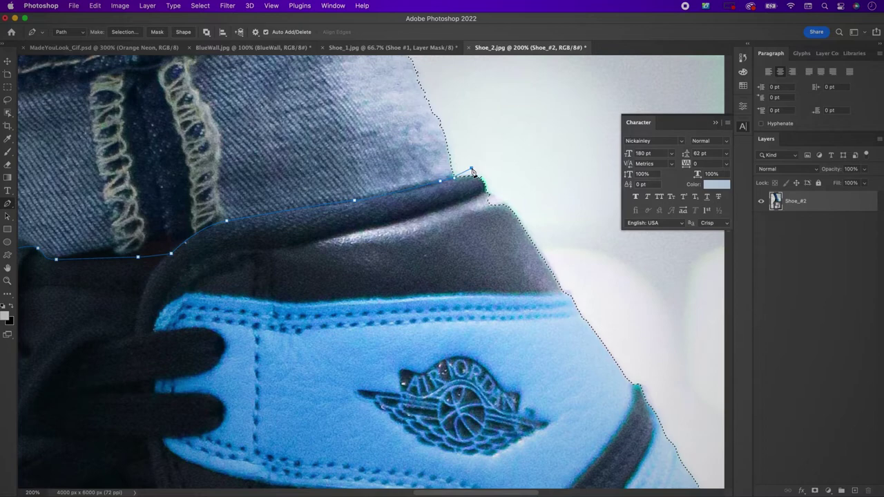
# - Close the Pen path around the jeans leg above the image and subtract that area from the shoe selection
pyautogui.press('super+minus')
pyautogui.press('super+minus')
pyautogui.press('super+minus')
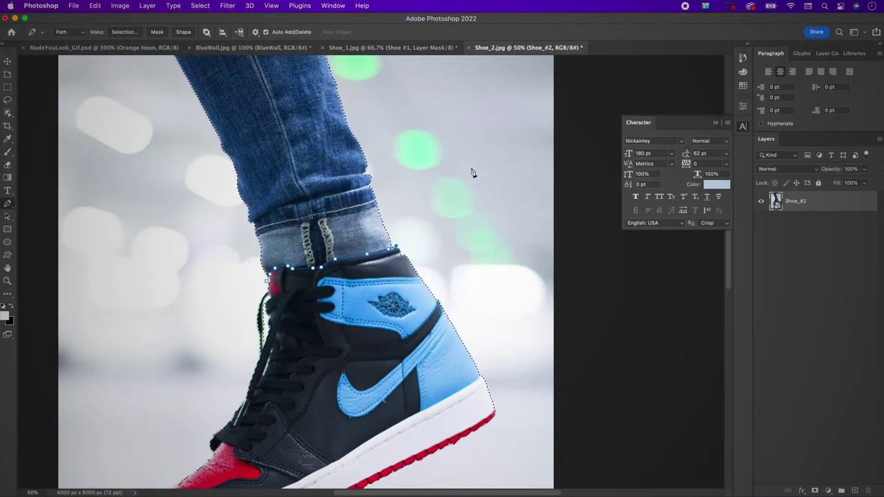
pyautogui.scroll(-5, 472, 172)
pyautogui.press('super+minus')
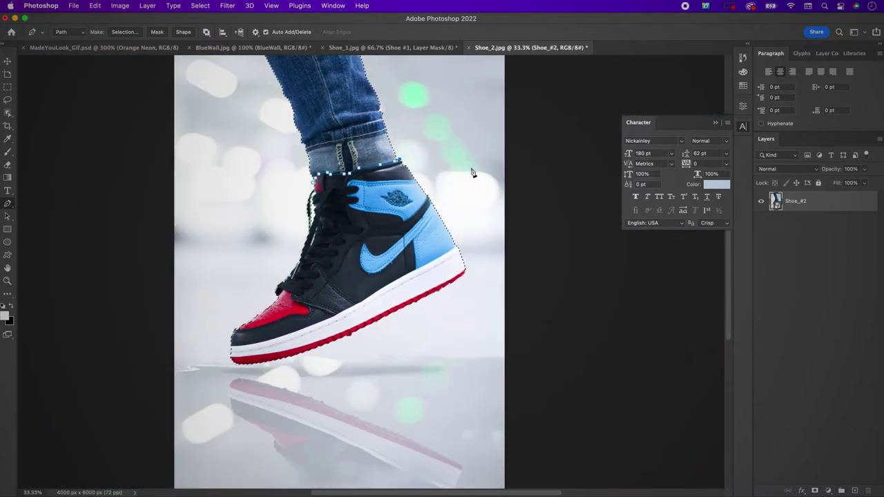
pyautogui.scroll(3, 472, 173)
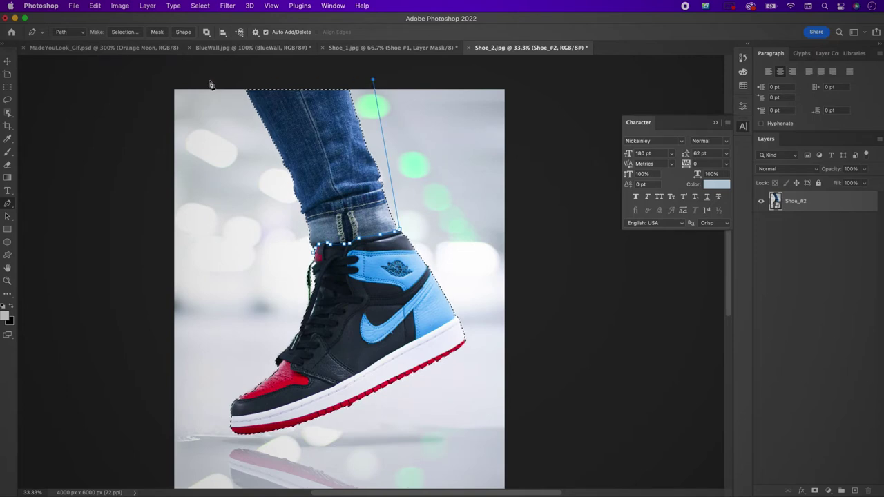
pyautogui.moveTo(207, 79); pyautogui.dragTo(264, 224)
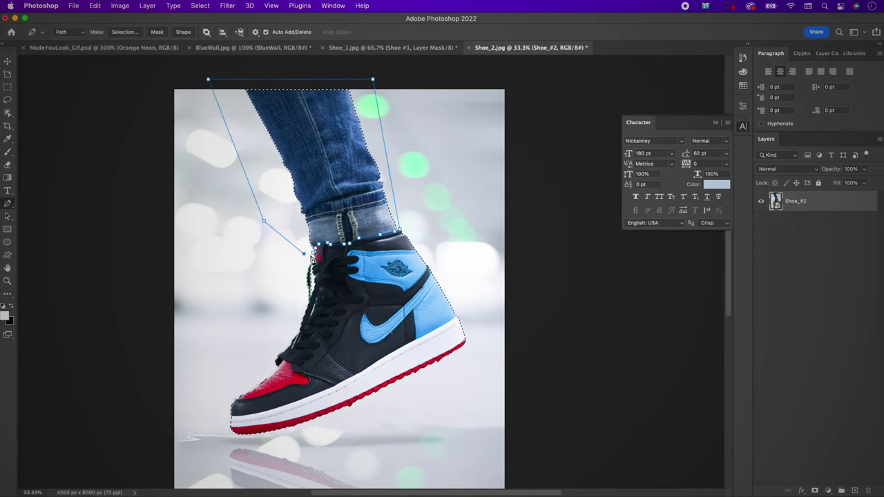
pyautogui.click(128, 32)
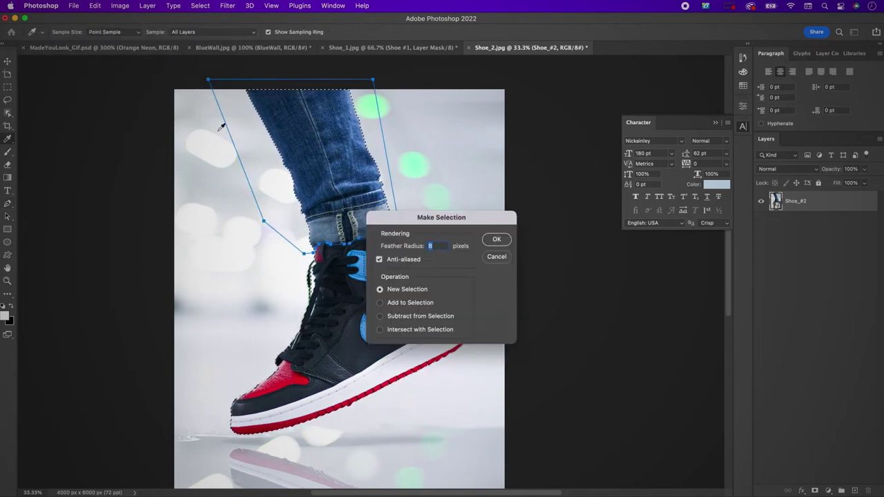
pyautogui.click(496, 240)
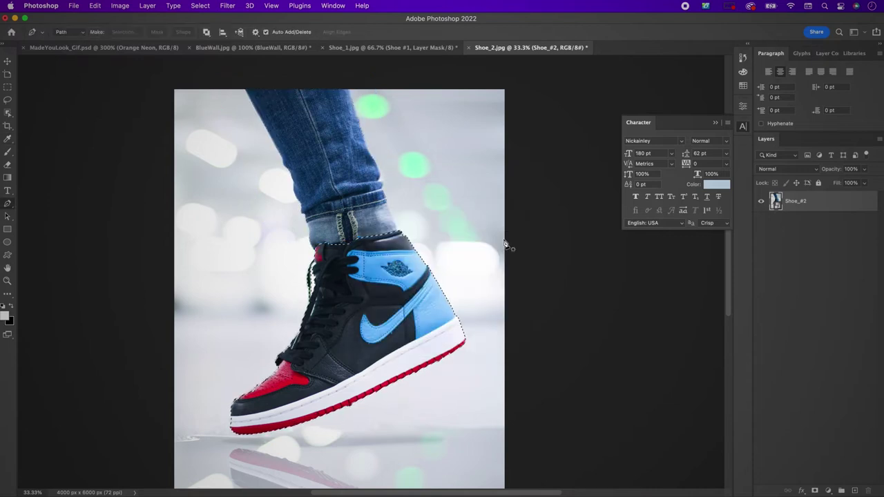
# - Draw a closed Pen path around the small red bump hanging below the middle of the sole
pyautogui.click(6, 281)
pyautogui.click(303, 418)
pyautogui.click(303, 419)
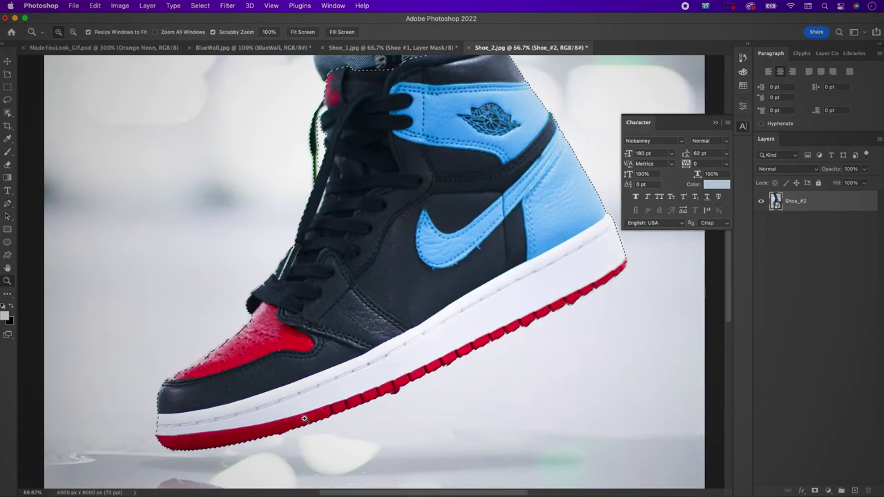
pyautogui.click(303, 419)
pyautogui.click(304, 418)
pyautogui.hscroll(5, 304, 419)
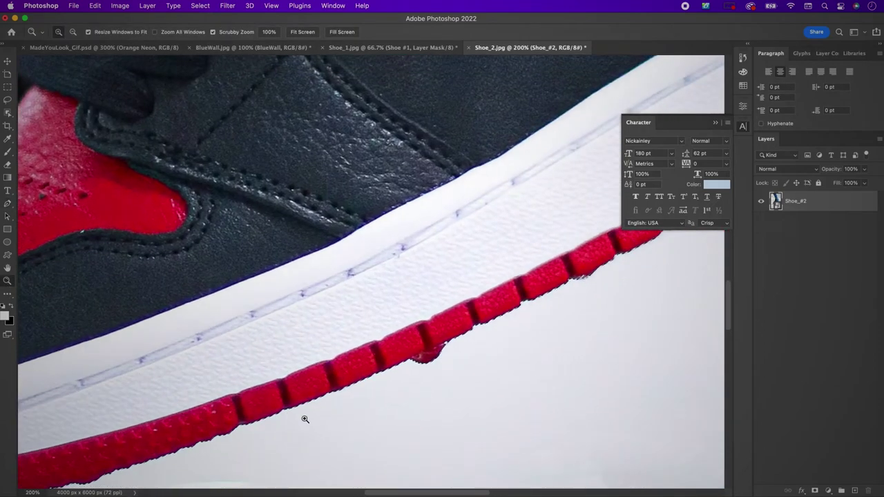
pyautogui.press('p')
pyautogui.click(340, 411)
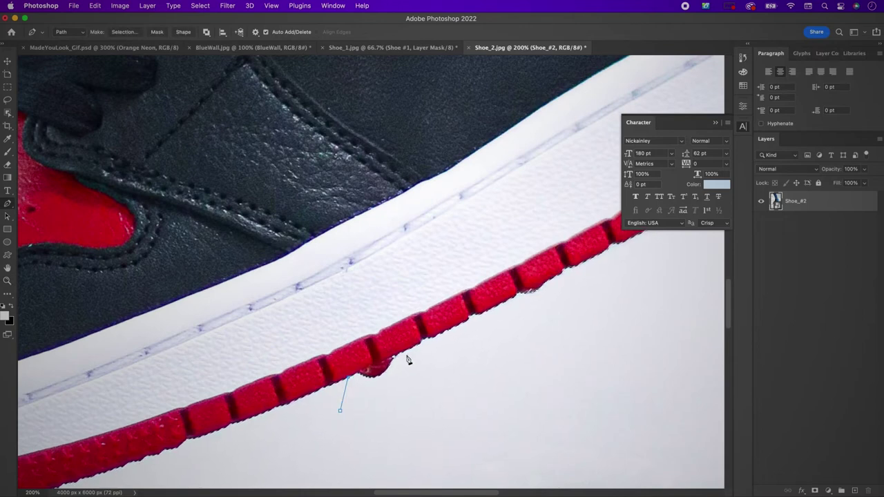
pyautogui.click(433, 373)
pyautogui.click(356, 423)
pyautogui.click(339, 411)
# - Convert the bump path with Subtract from Selection so it is removed from the shoe selection
pyautogui.rightClick(377, 390)
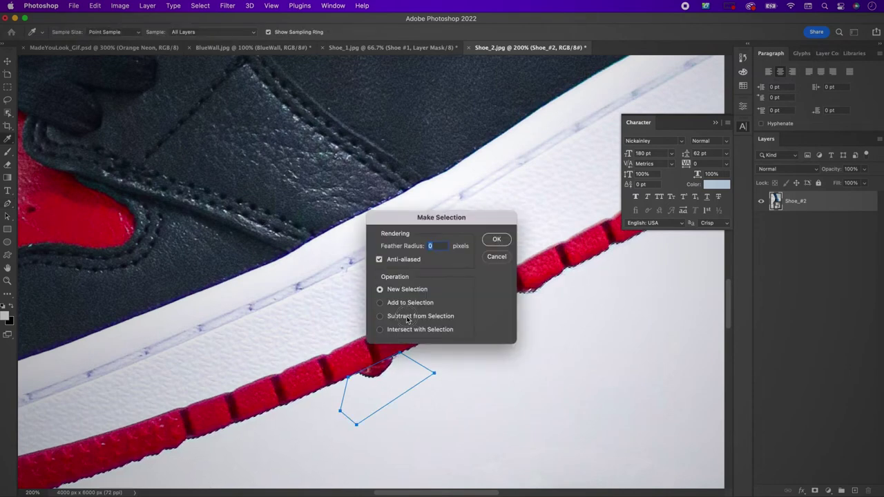
pyautogui.press('Return')
pyautogui.press('super+minus')
pyautogui.press('super+minus')
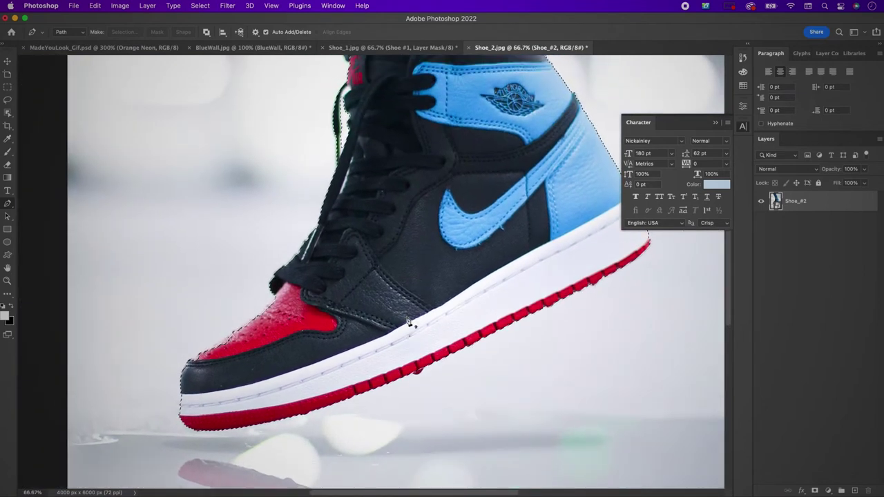
# - Add a layer mask to Shoe_#2 from the corrected shoe selection and check the cut-out edges
pyautogui.scroll(3, 408, 321)
pyautogui.hscroll(3, 407, 321)
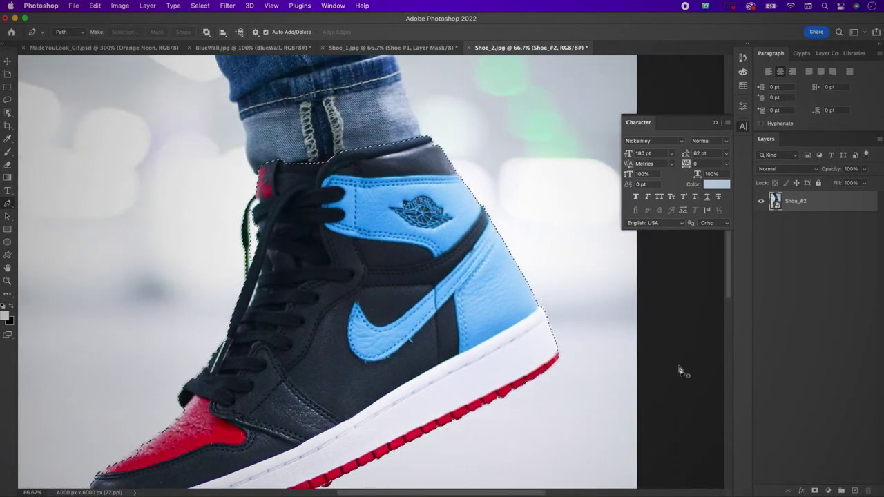
pyautogui.press('super+shift+m')
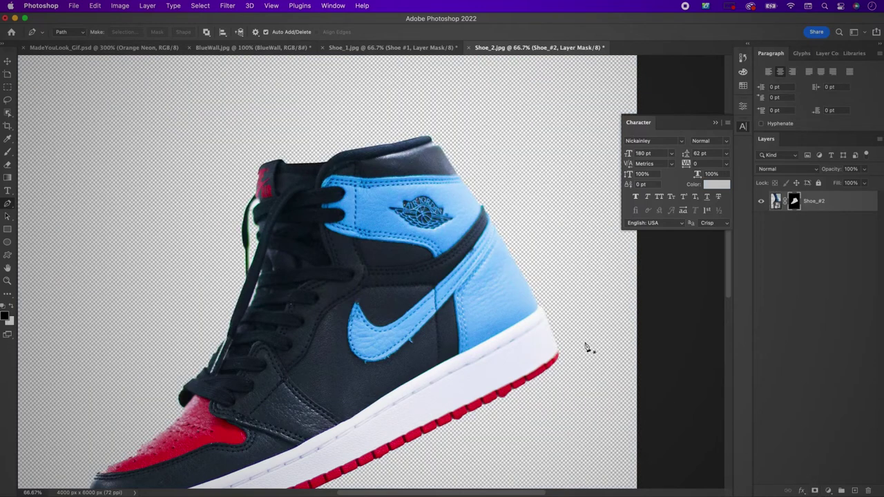
pyautogui.scroll(-1, 475, 279)
# - Open Shoe_3.jpg and turn its background into a layer named "Shoe_#3"
pyautogui.press('super+o')
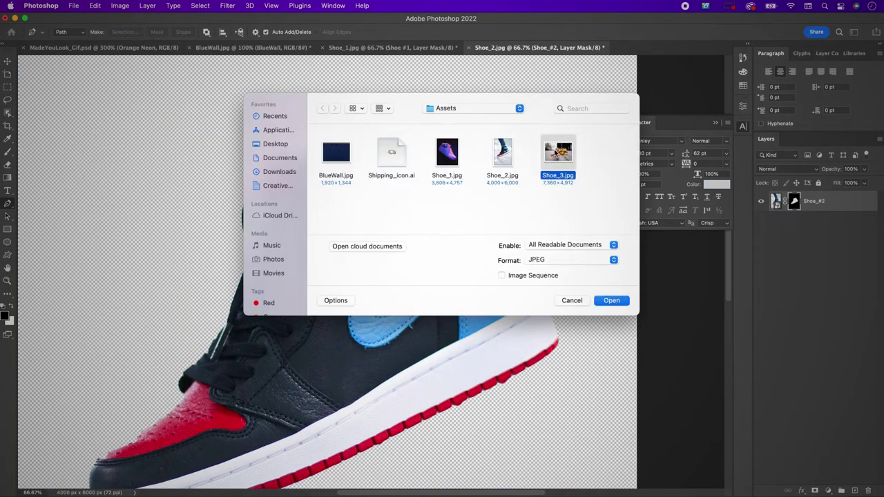
pyautogui.doubleClick(556, 153)
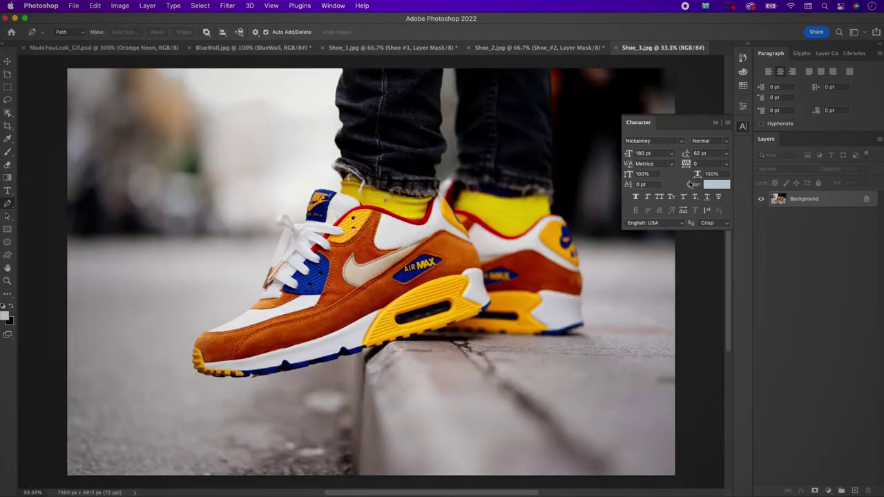
pyautogui.doubleClick(800, 199)
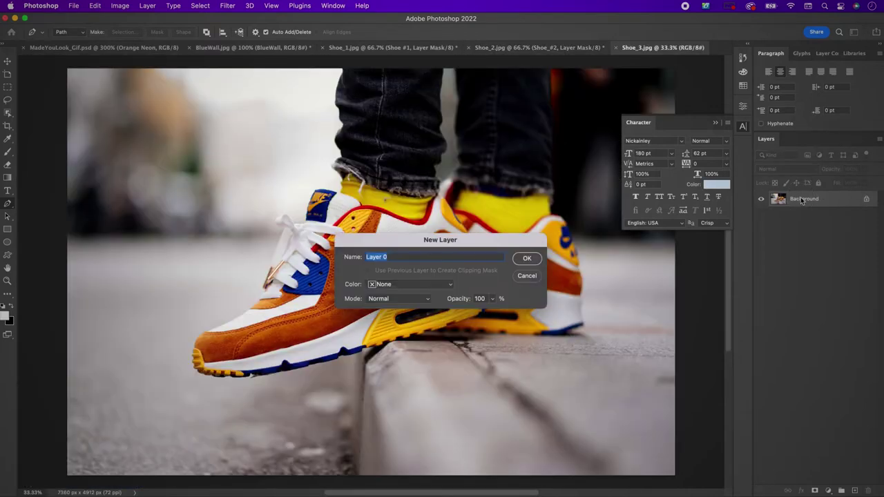
pyautogui.write('Shoe_#3')
pyautogui.press('Return')
# - Convert the Shoe_#3 layer to a Smart Object and select its subject automatically
pyautogui.rightClick(824, 208)
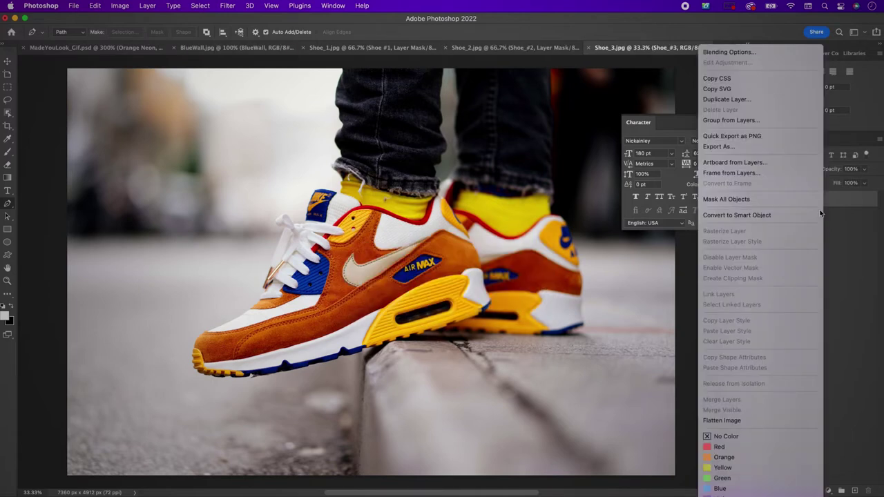
pyautogui.click(774, 216)
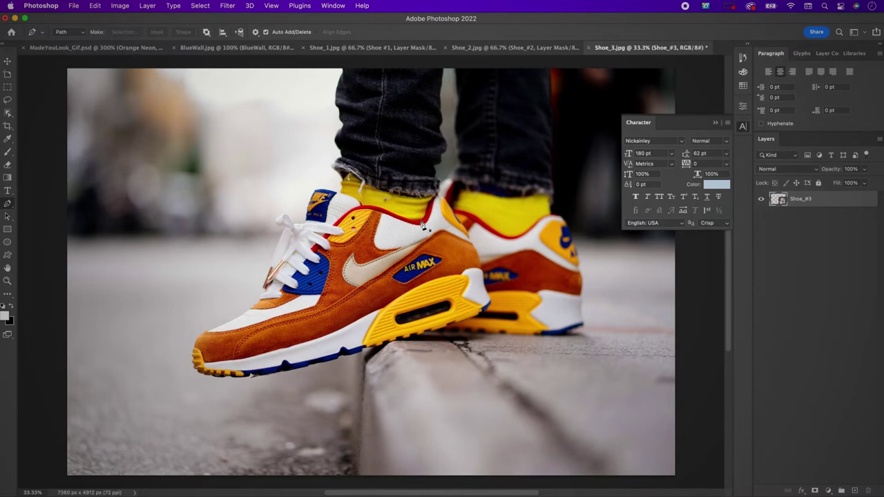
pyautogui.click(198, 5)
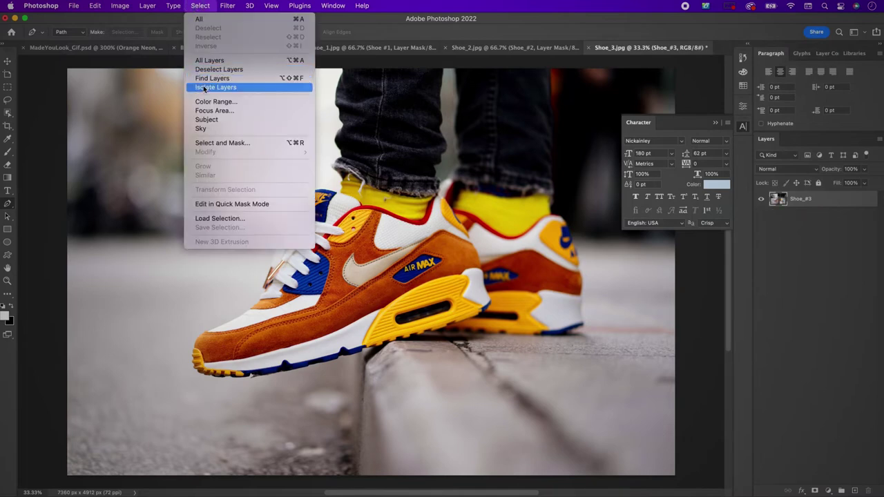
pyautogui.click(205, 121)
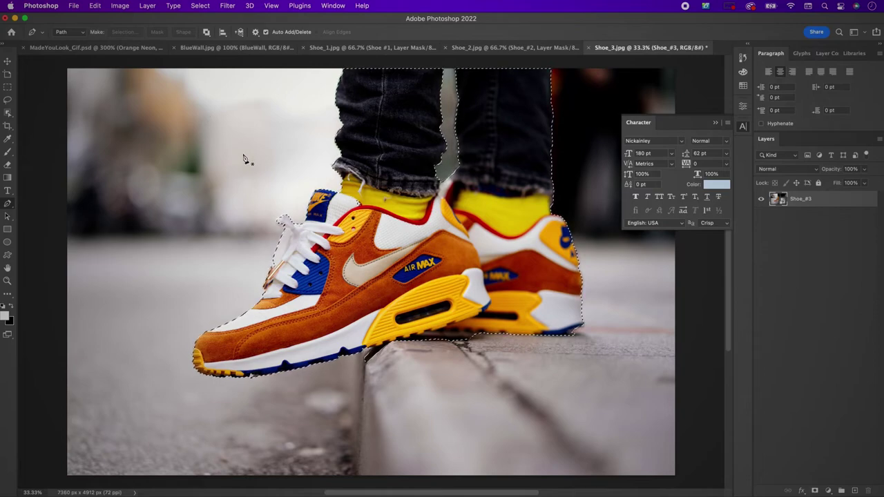
# - Trace a Pen path along the underside of the front shoe's yellow sole and up the white heel piece
pyautogui.press('super+equal')
pyautogui.press('super+equal')
pyautogui.press('super+equal')
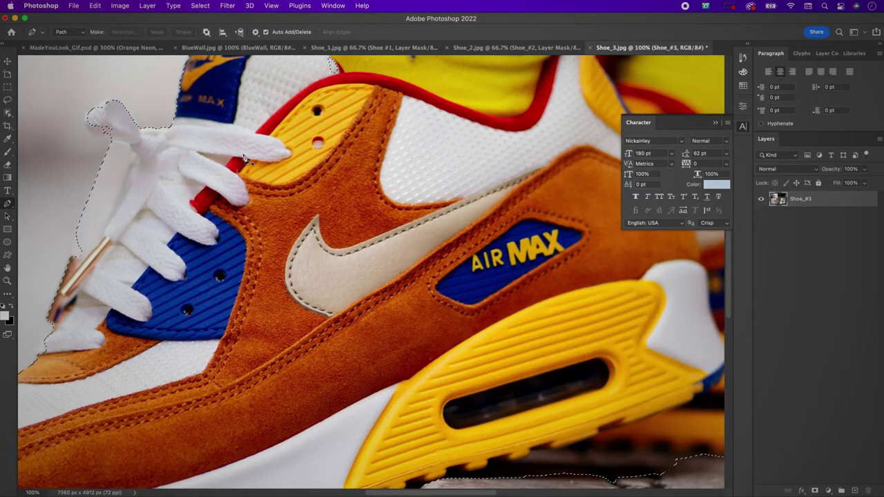
pyautogui.scroll(-5, 244, 161)
pyautogui.hscroll(5, 244, 161)
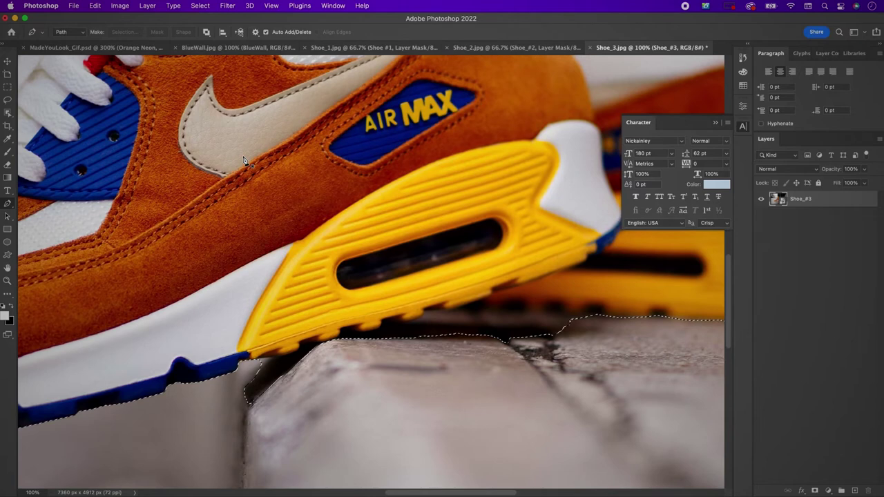
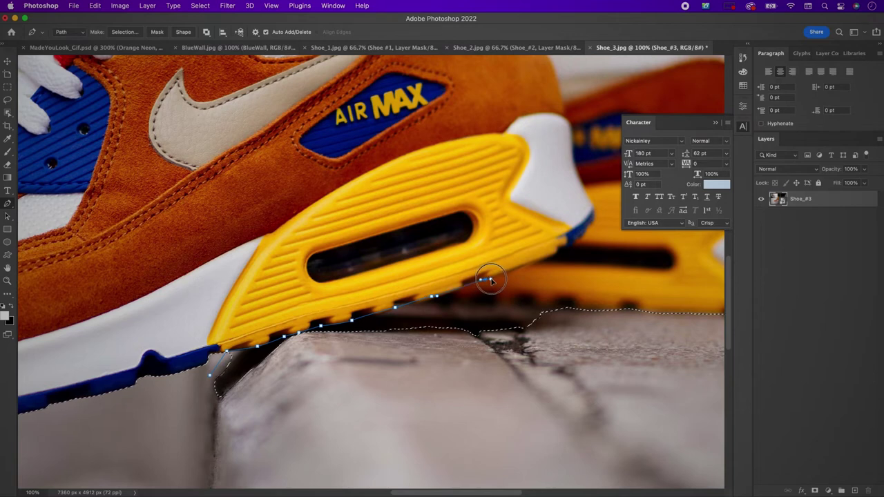
pyautogui.moveTo(536, 262); pyautogui.dragTo(547, 261)
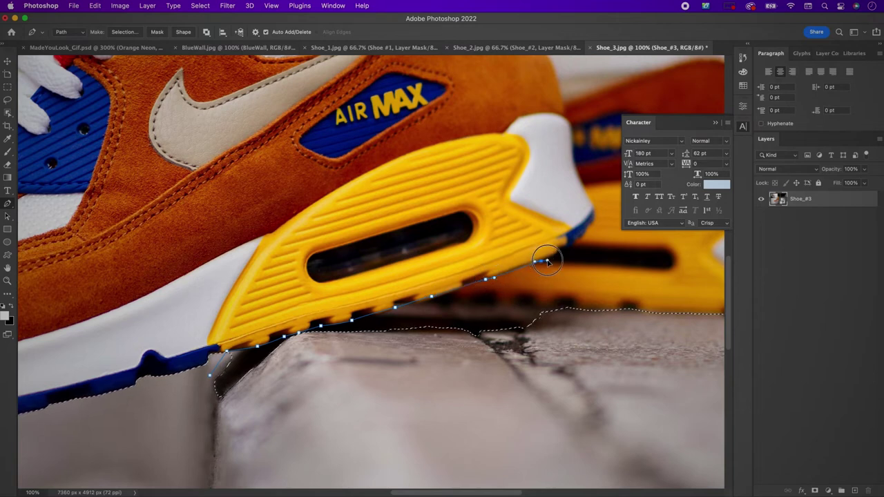
pyautogui.click(586, 230)
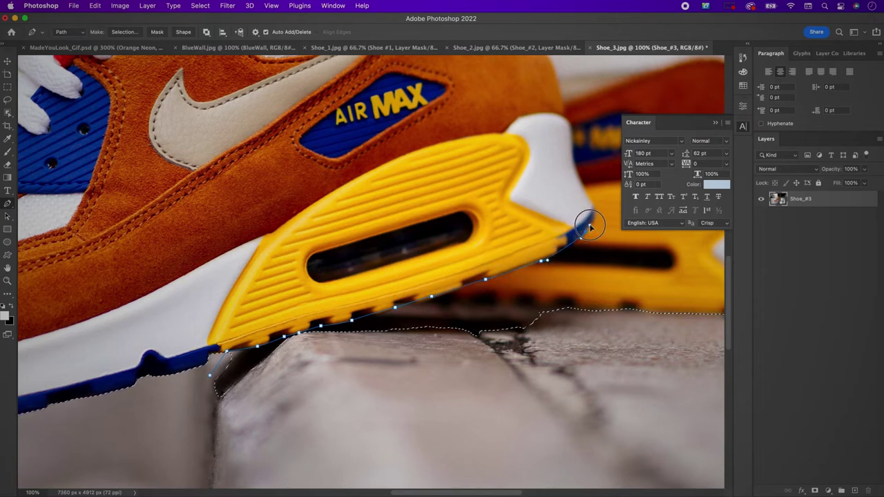
pyautogui.click(592, 222)
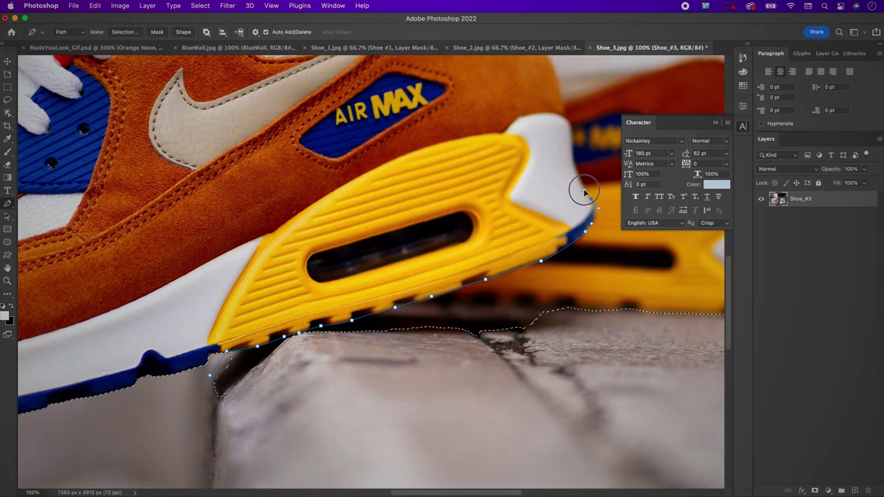
pyautogui.click(584, 191)
pyautogui.click(575, 167)
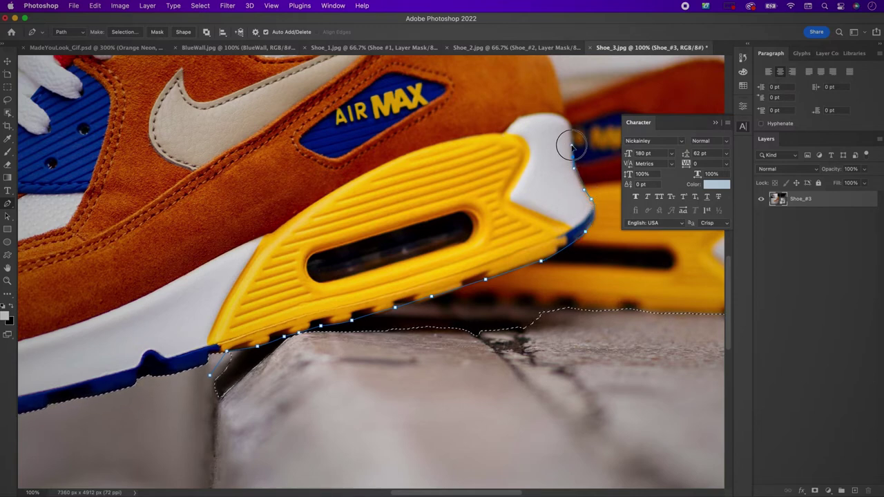
pyautogui.click(563, 116)
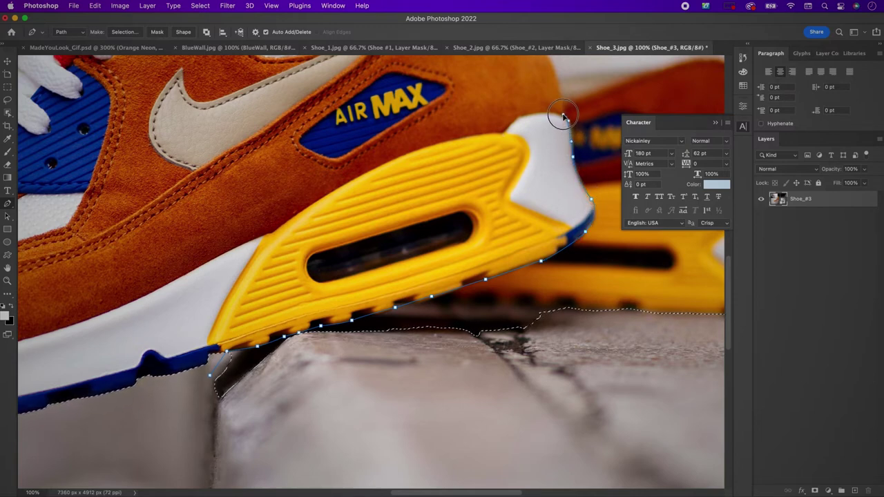
# - Continue the path up the back of the front shoe, along the orange heel and yellow heel tab
pyautogui.scroll(5, 565, 119)
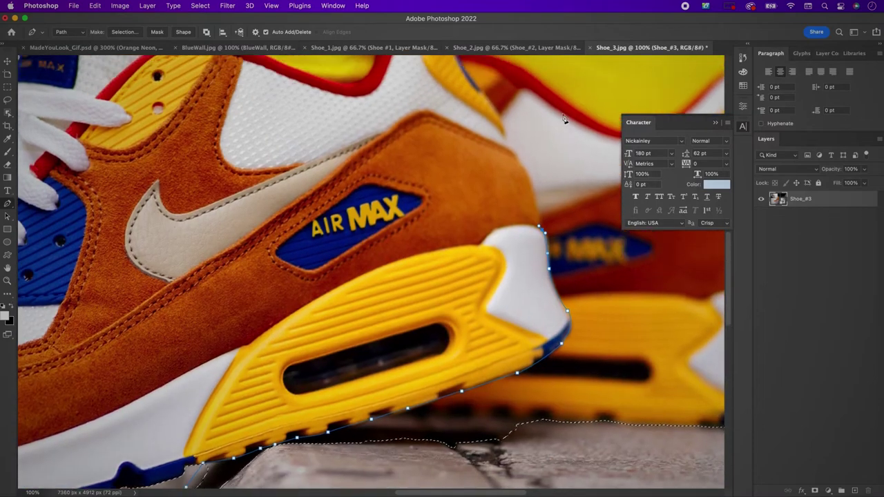
pyautogui.click(534, 185)
pyautogui.moveTo(533, 185); pyautogui.dragTo(529, 176)
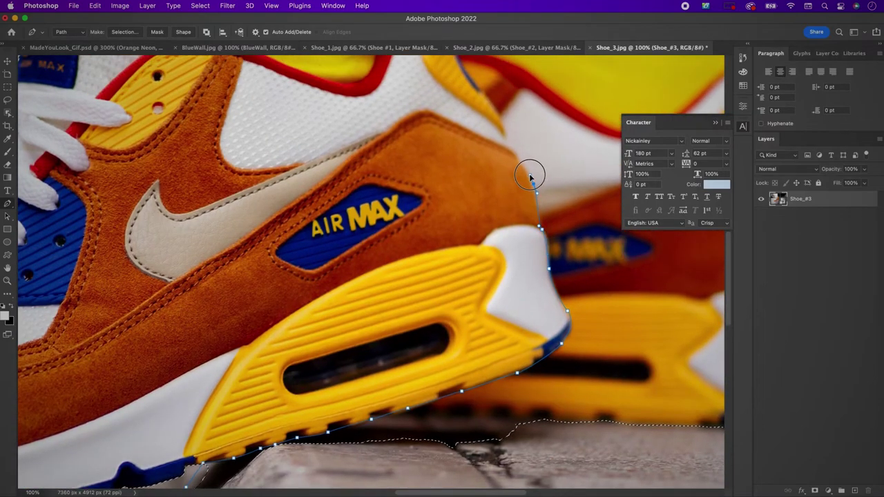
pyautogui.click(505, 138)
pyautogui.scroll(6, 523, 214)
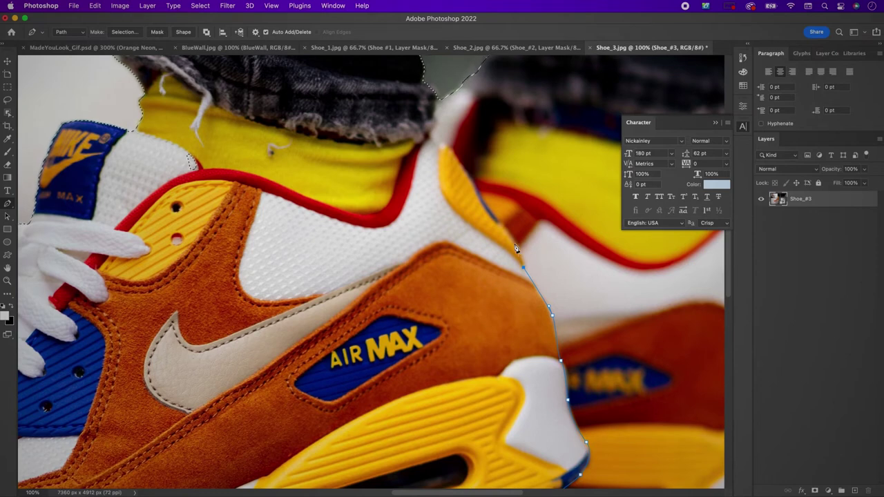
pyautogui.moveTo(516, 243); pyautogui.dragTo(470, 181)
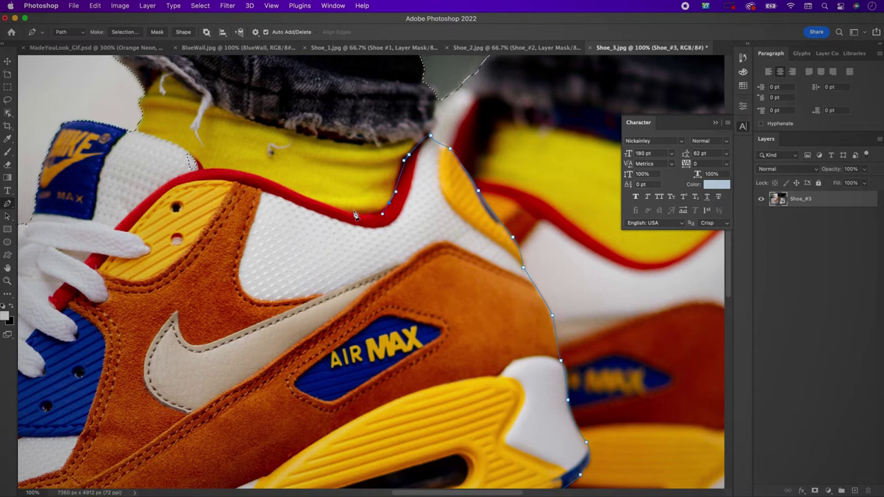
# - Continue the path along the red collar edge below the yellow sock and over the white tongue to the blue Nike label
pyautogui.moveTo(339, 213); pyautogui.dragTo(333, 209)
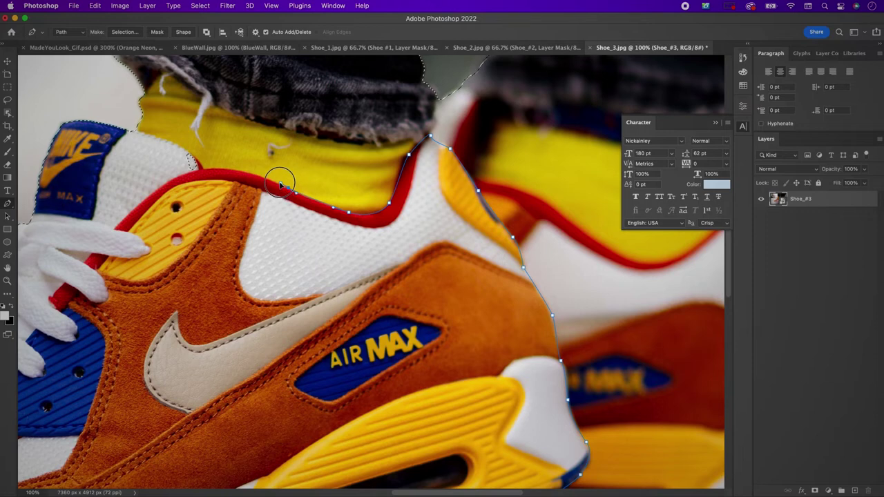
pyautogui.moveTo(226, 170); pyautogui.dragTo(212, 169)
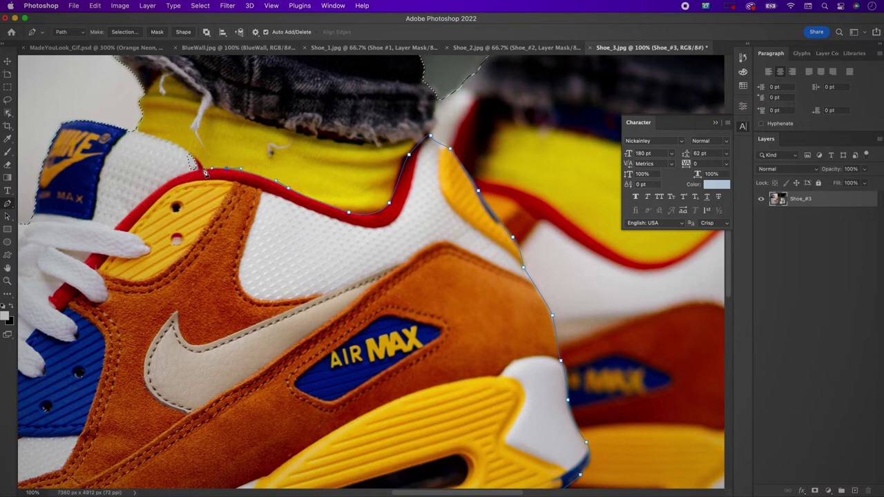
pyautogui.scroll(3, 211, 176)
pyautogui.hscroll(-3, 211, 176)
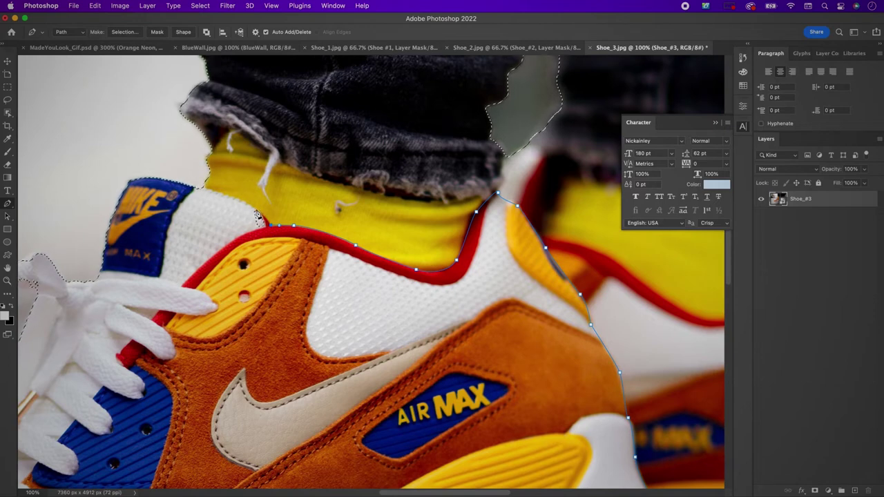
pyautogui.moveTo(256, 208); pyautogui.dragTo(205, 192)
pyautogui.click(194, 181)
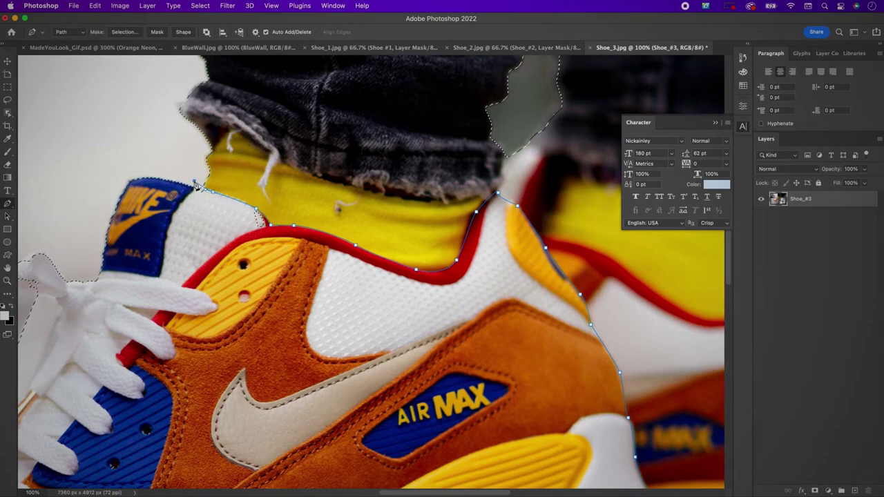
# - Extend the path with straight segments loosely around both trouser legs and the rear shoe, enclosing the areas to exclude
pyautogui.press('super+minus')
pyautogui.press('super+minus')
pyautogui.press('super+minus')
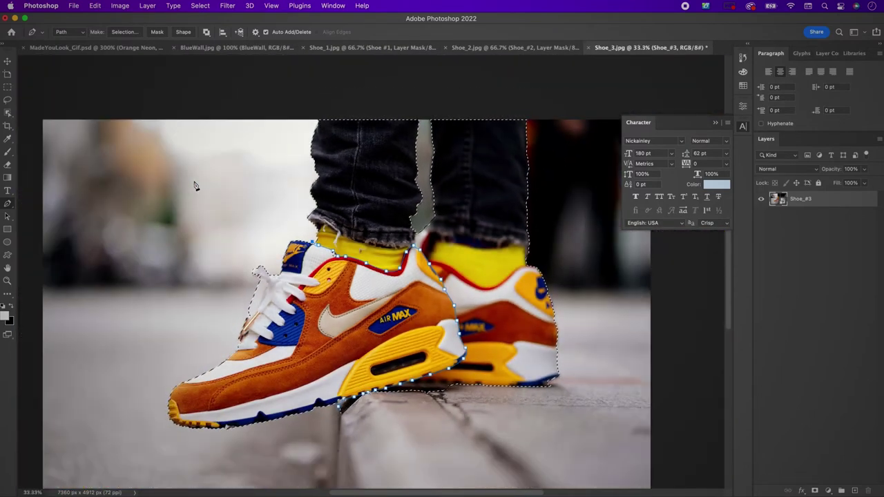
pyautogui.click(268, 203)
pyautogui.click(270, 96)
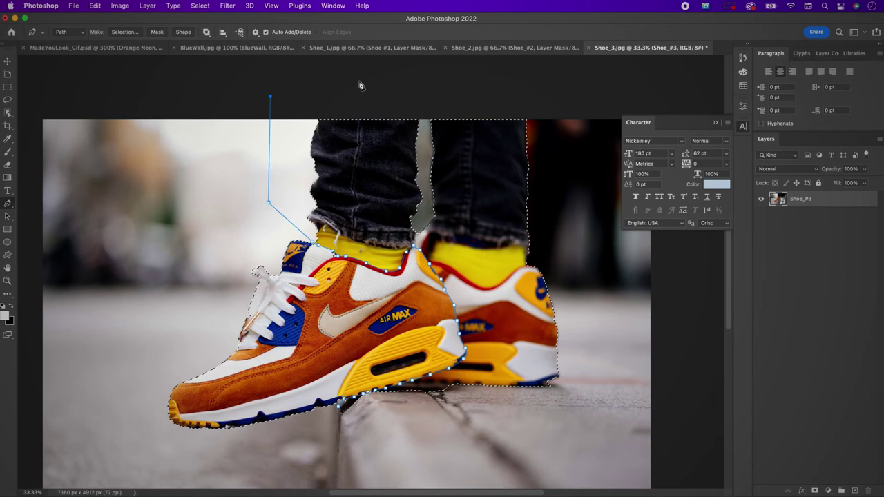
pyautogui.click(573, 105)
pyautogui.click(603, 318)
pyautogui.click(607, 450)
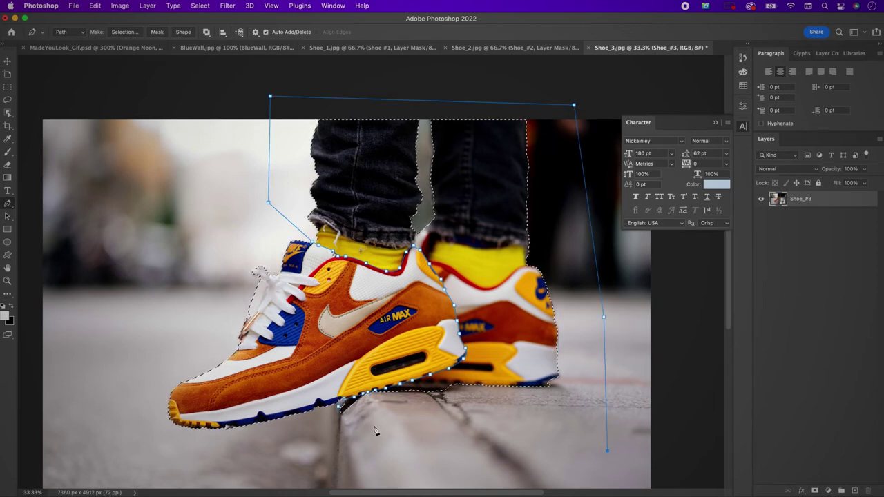
# - Finish the pen path around the legs and rear shoe, and subtract it from the selection with 0 px feather and anti-aliasing
pyautogui.click(368, 429)
pyautogui.click(330, 428)
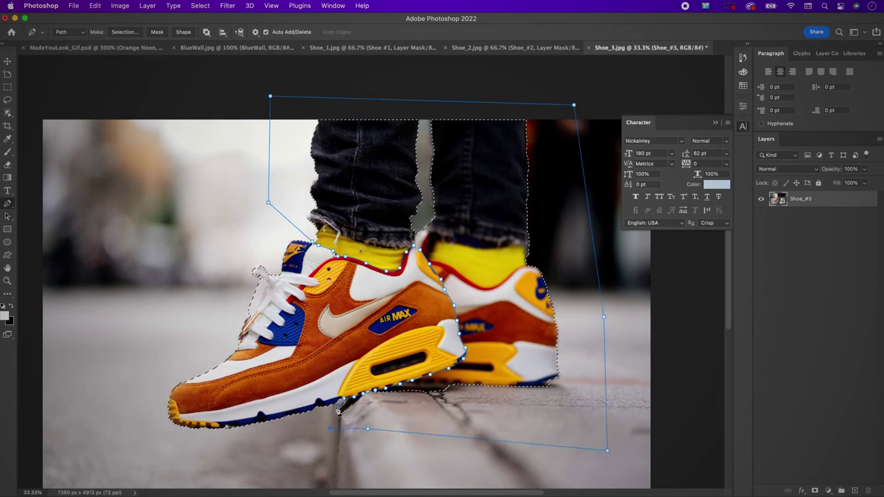
pyautogui.click(124, 32)
pyautogui.click(404, 316)
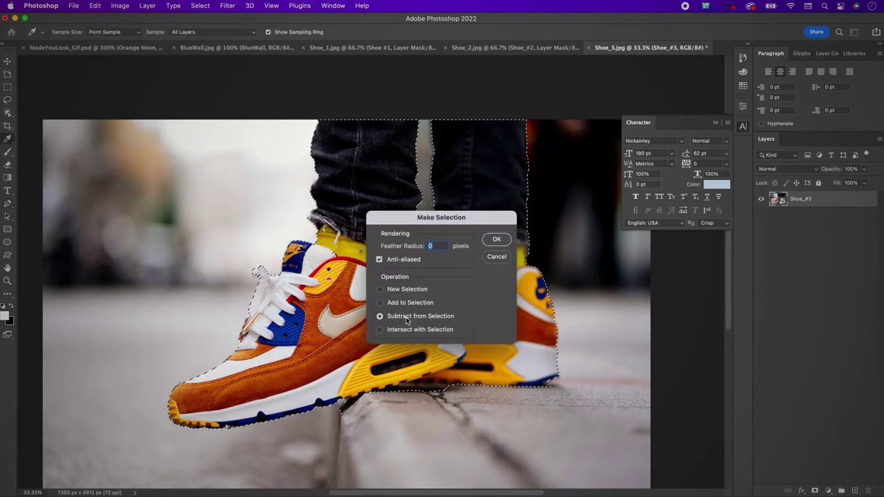
pyautogui.press('Return')
# - Outline the missed notch where the white tongue meets the red collar with the Pen tool and add it to the selection
pyautogui.press('super+plus')
pyautogui.press('super+plus')
pyautogui.press('super+plus')
pyautogui.press('super+plus')
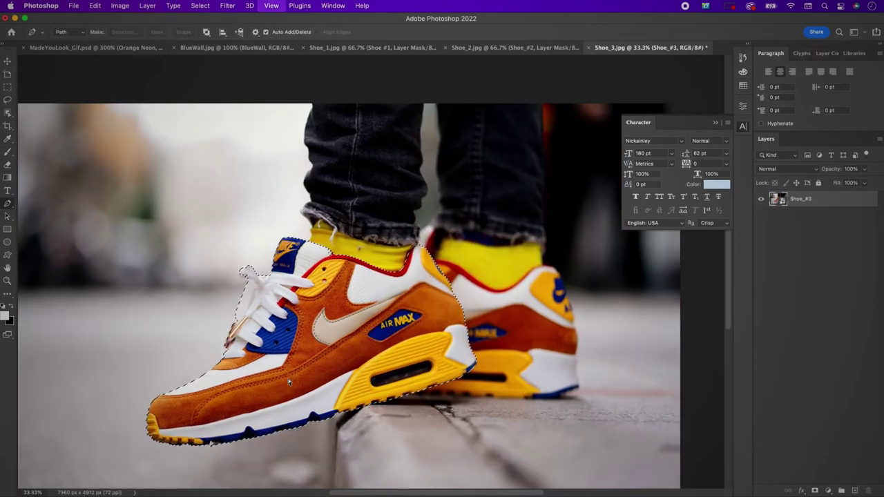
pyautogui.scroll(5, 290, 384)
pyautogui.hscroll(-5, 290, 383)
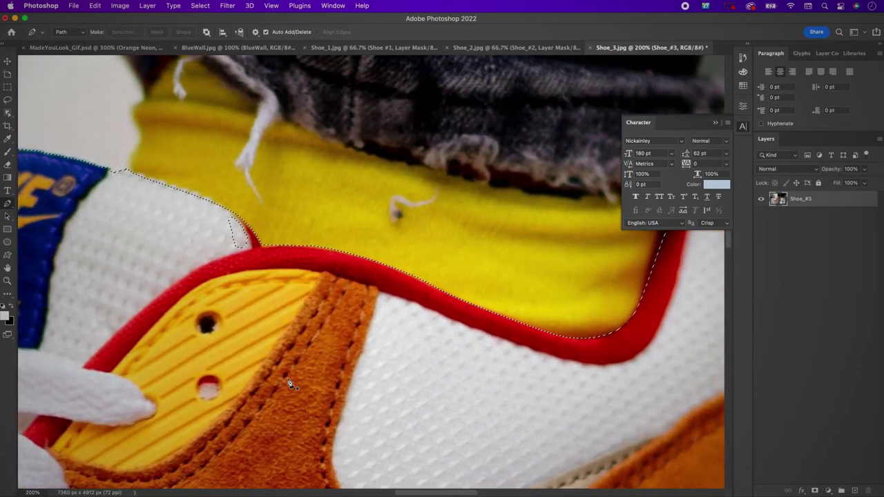
pyautogui.click(166, 229)
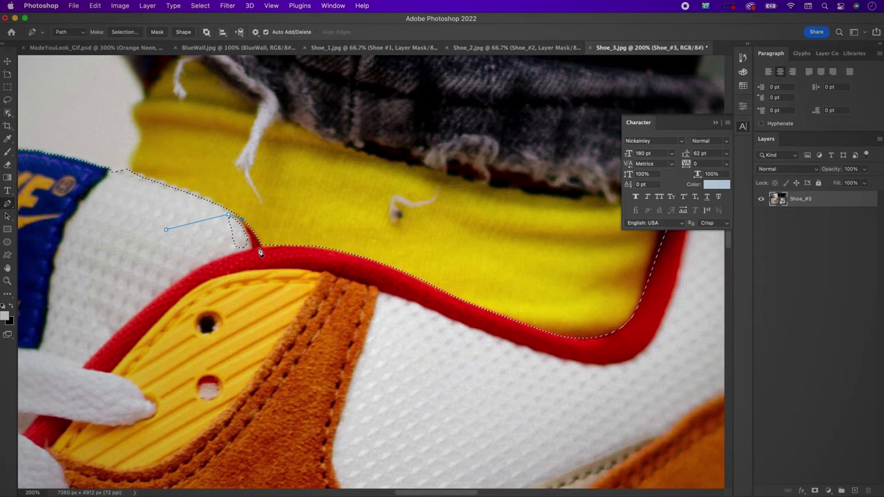
pyautogui.moveTo(258, 247); pyautogui.dragTo(236, 267)
pyautogui.click(188, 242)
pyautogui.click(165, 229)
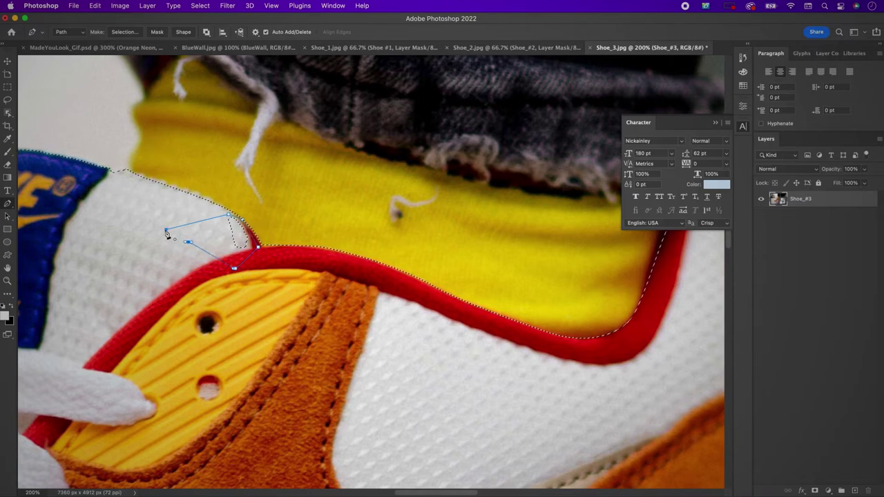
pyautogui.click(124, 31)
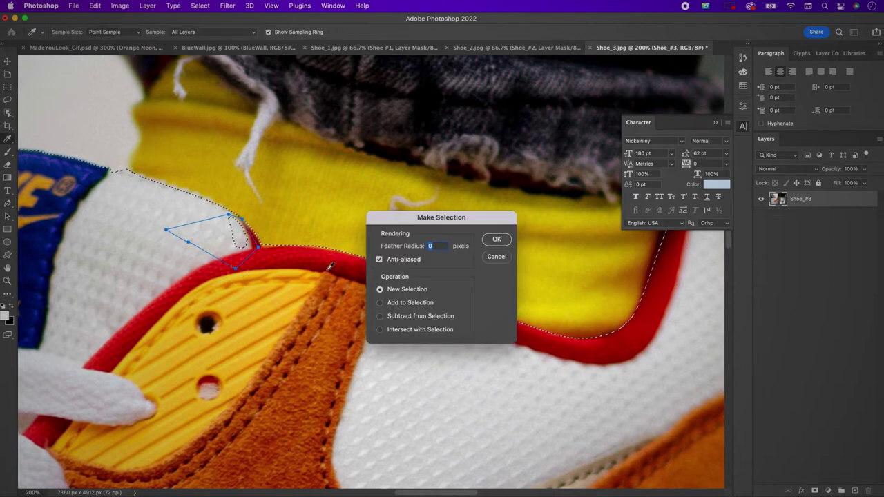
pyautogui.click(380, 302)
pyautogui.press('Return')
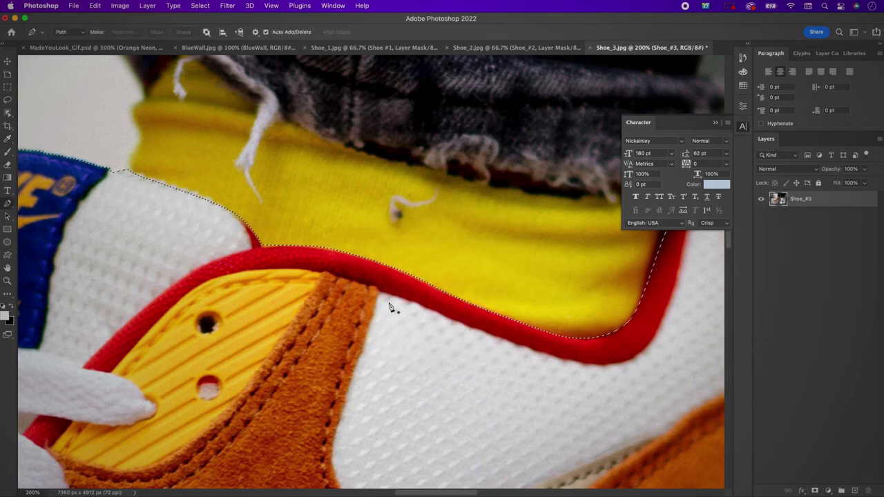
# - Trace a curved pen path around the outer edge of the white lace bow's loop
pyautogui.hscroll(-7, 390, 306)
pyautogui.scroll(2, 390, 306)
pyautogui.hscroll(-8, 390, 305)
pyautogui.scroll(-3, 390, 306)
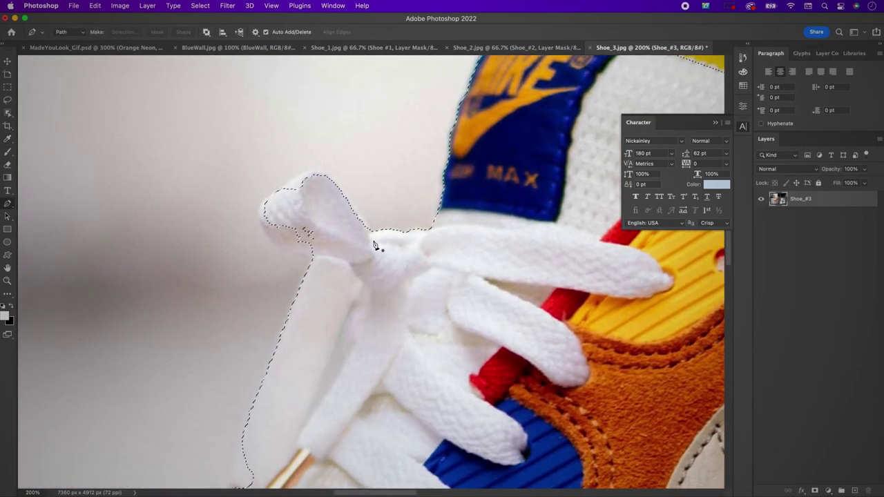
pyautogui.click(372, 239)
pyautogui.moveTo(351, 200); pyautogui.dragTo(283, 178)
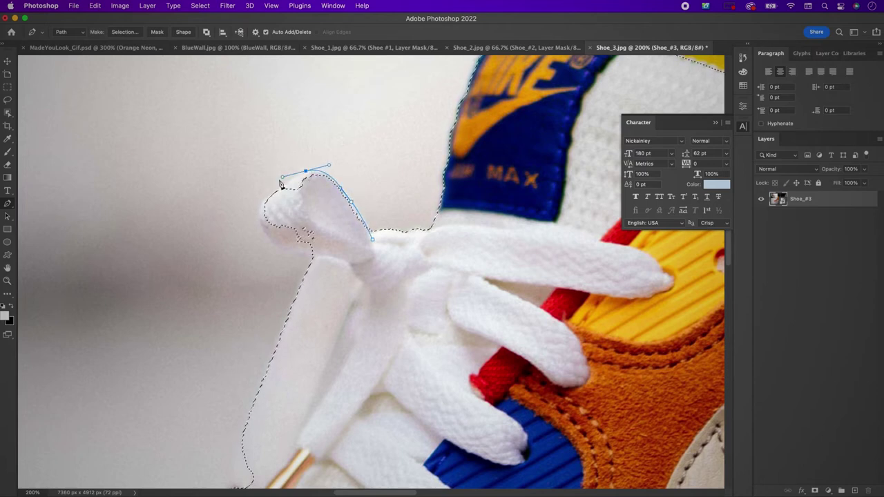
pyautogui.moveTo(262, 220); pyautogui.dragTo(318, 254)
pyautogui.click(318, 270)
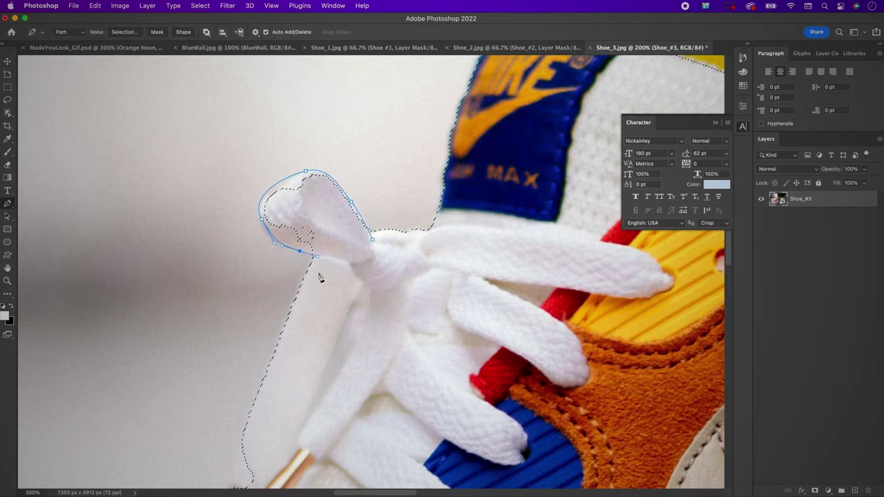
# - Continue the path down the hanging lace to the gold lace tip and close it through the inside of the laces
pyautogui.scroll(-2, 319, 277)
pyautogui.scroll(-3, 319, 277)
pyautogui.hscroll(-2, 318, 277)
pyautogui.click(346, 301)
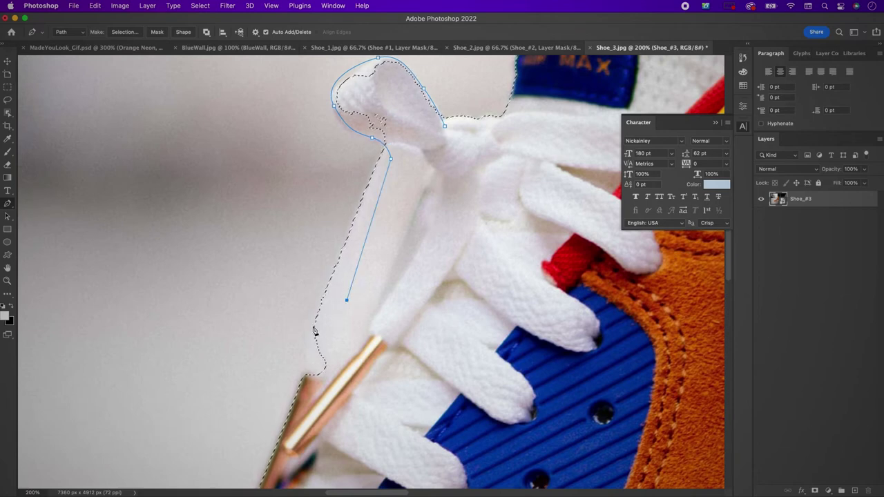
pyautogui.click(314, 326)
pyautogui.moveTo(297, 359); pyautogui.dragTo(294, 376)
pyautogui.click(295, 398)
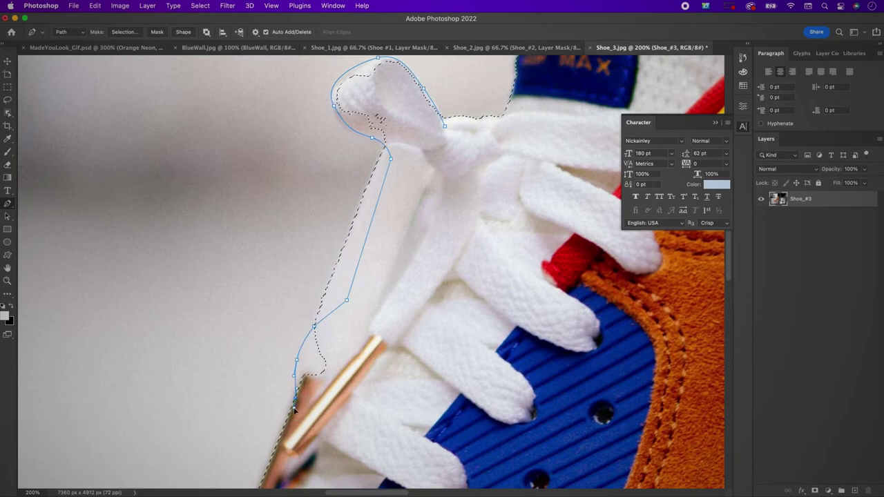
pyautogui.click(364, 377)
pyautogui.click(428, 210)
pyautogui.click(444, 125)
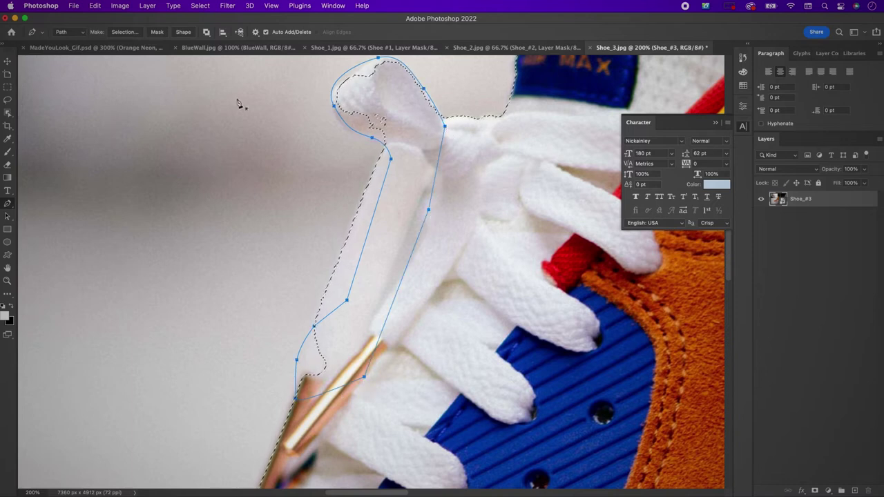
# - Convert the closed lace path with Add to Selection, keeping 0 px feather and anti-aliasing
pyautogui.click(121, 33)
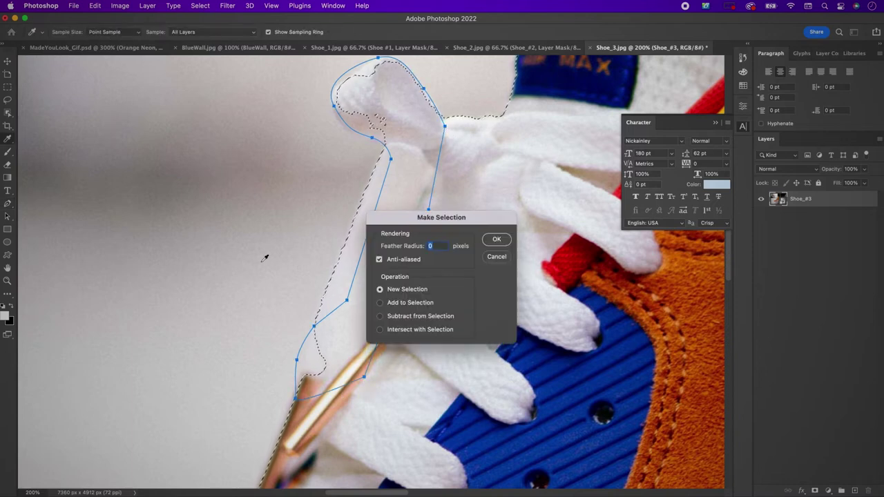
pyautogui.click(385, 305)
pyautogui.press('Return')
# - Outline the missed end of the lowest lace above the toe with the Pen tool and add it to the selection
pyautogui.scroll(-8, 388, 308)
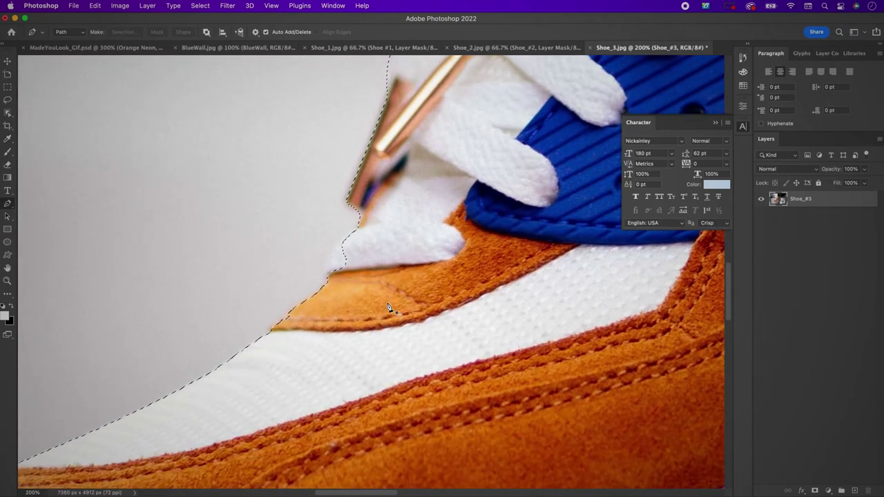
pyautogui.click(357, 231)
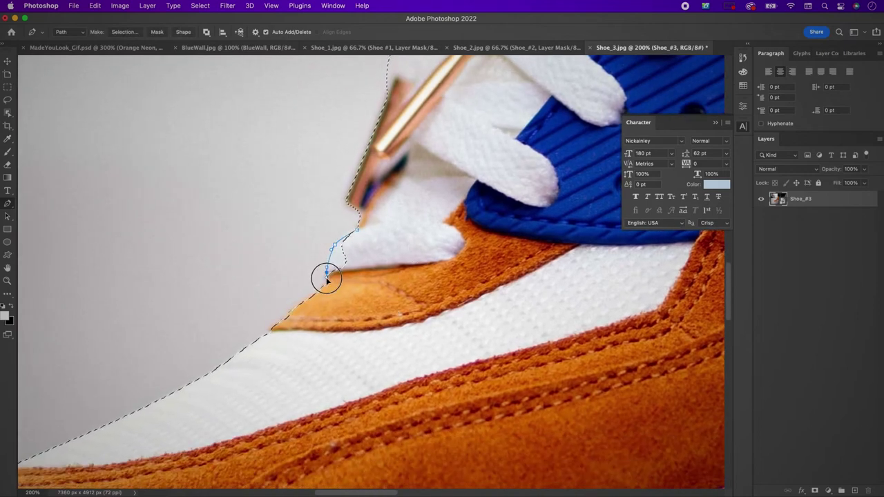
pyautogui.click(326, 274)
pyautogui.click(388, 243)
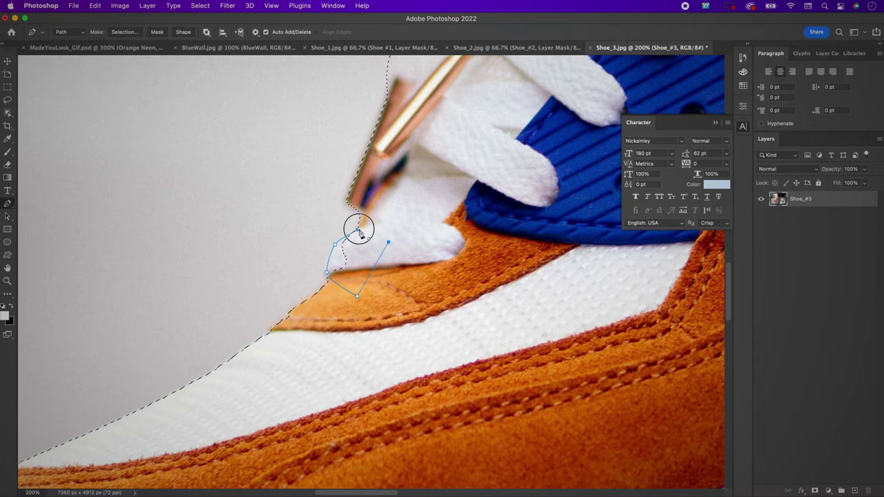
pyautogui.click(357, 231)
pyautogui.click(130, 33)
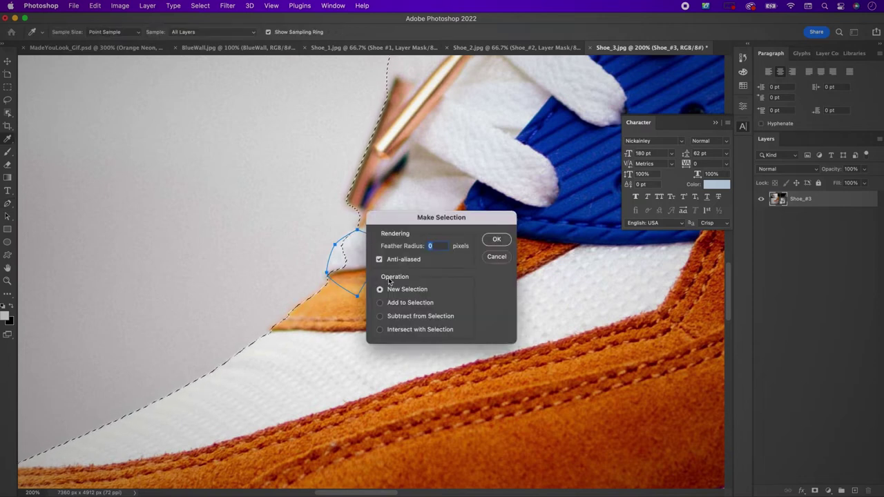
pyautogui.click(380, 302)
pyautogui.press('Return')
# - Check the selection along the toe and sole, and add a layer mask from it to the Shoe_#3 layer
pyautogui.scroll(-5, 397, 310)
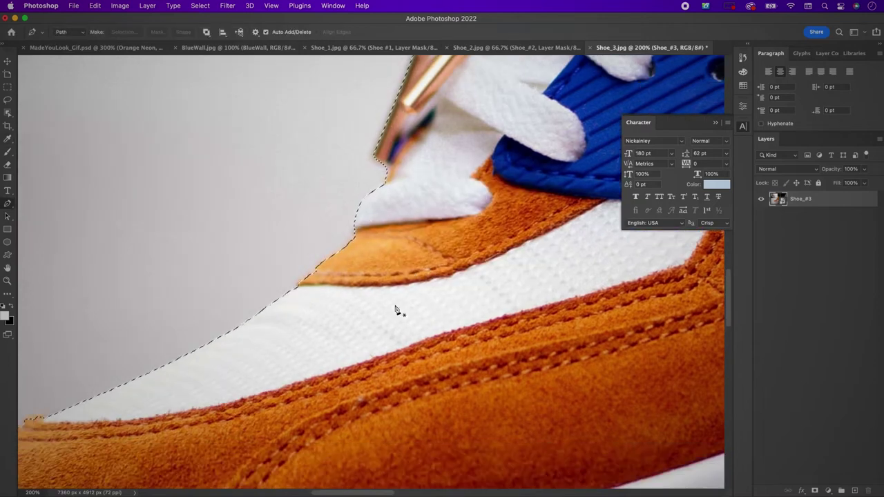
pyautogui.scroll(-5, 397, 310)
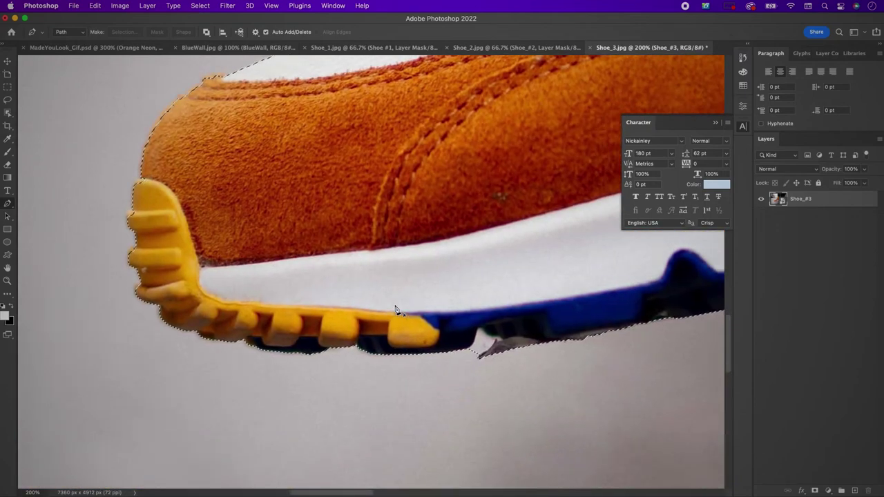
pyautogui.press('super+minus')
pyautogui.press('super+minus')
pyautogui.press('super+minus')
pyautogui.press('super+minus')
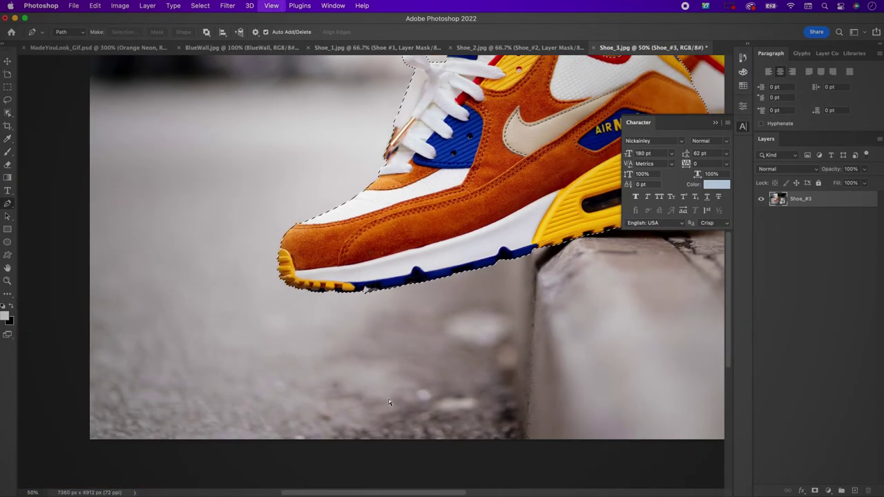
pyautogui.scroll(3, 390, 404)
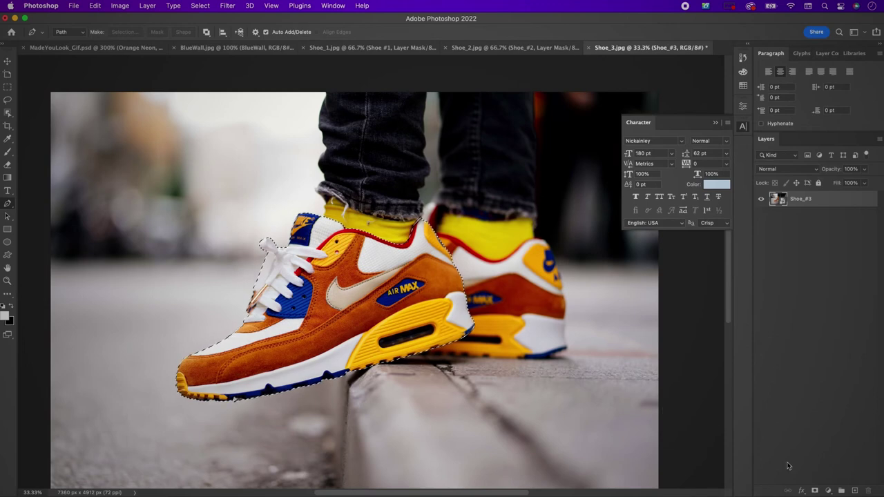
pyautogui.click(814, 491)
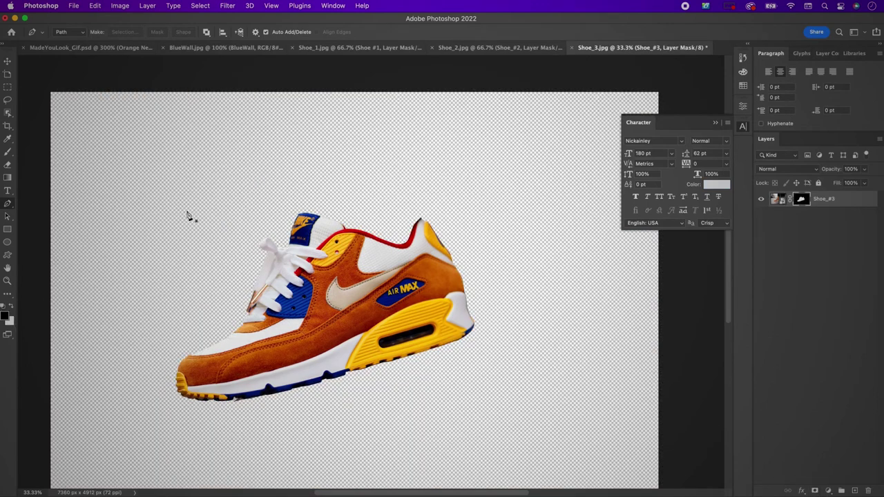
# - Copy the masked Shoe #1 layer from Shoe_1.jpg into the MadeYouLook_Gif.psd document with the Move tool
pyautogui.click(6, 61)
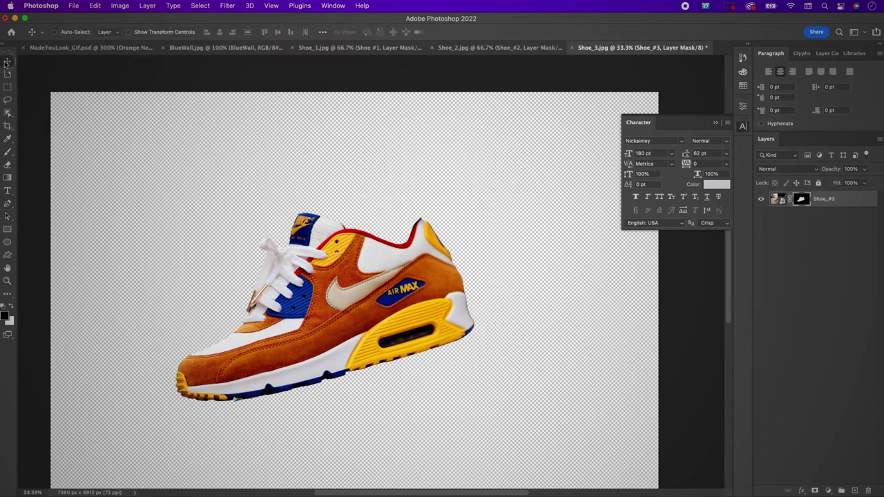
pyautogui.click(314, 49)
pyautogui.press('super+minus')
pyautogui.press('super+minus')
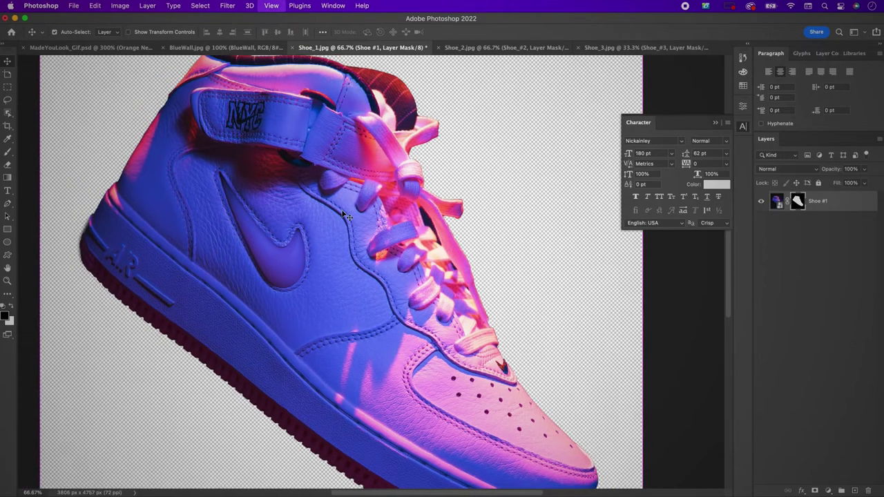
pyautogui.scroll(2, 345, 214)
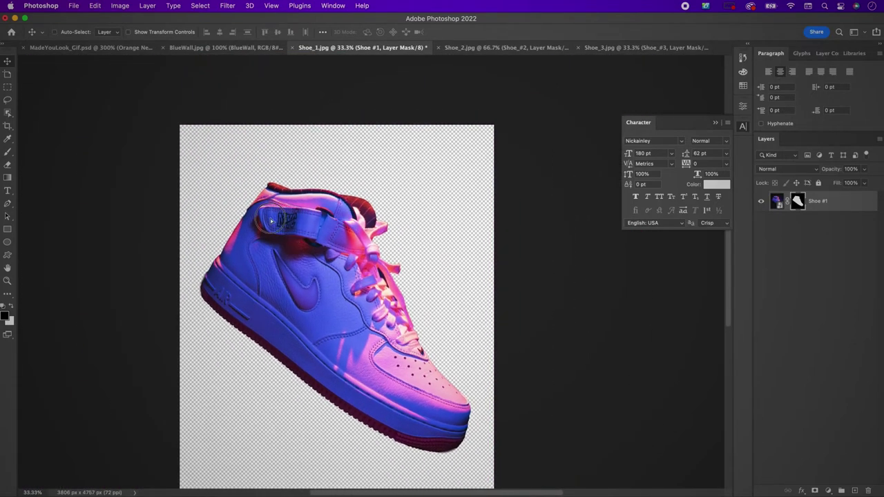
pyautogui.moveTo(271, 221); pyautogui.dragTo(366, 268)
# - Free-transform the Shoe #1 layer to 7% scale and position it horizontally centred below the neon lettering
pyautogui.press('super+t')
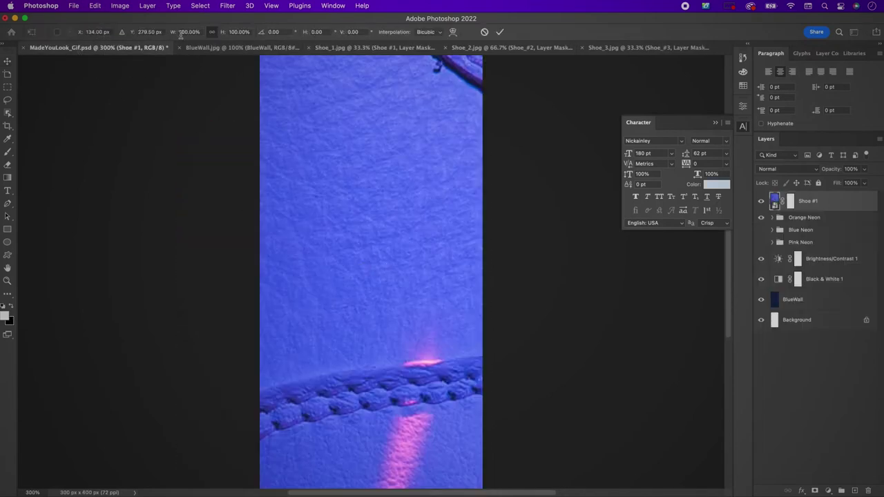
pyautogui.scroll(-10, 189, 33)
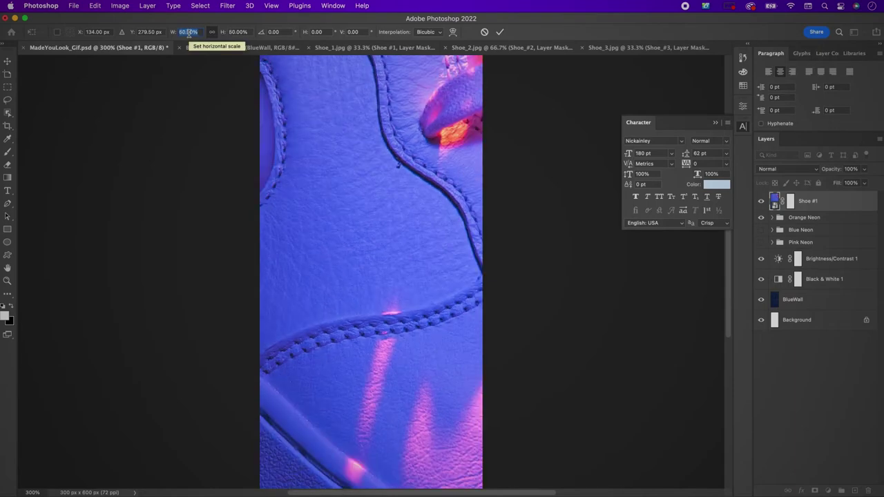
pyautogui.scroll(-10, 189, 34)
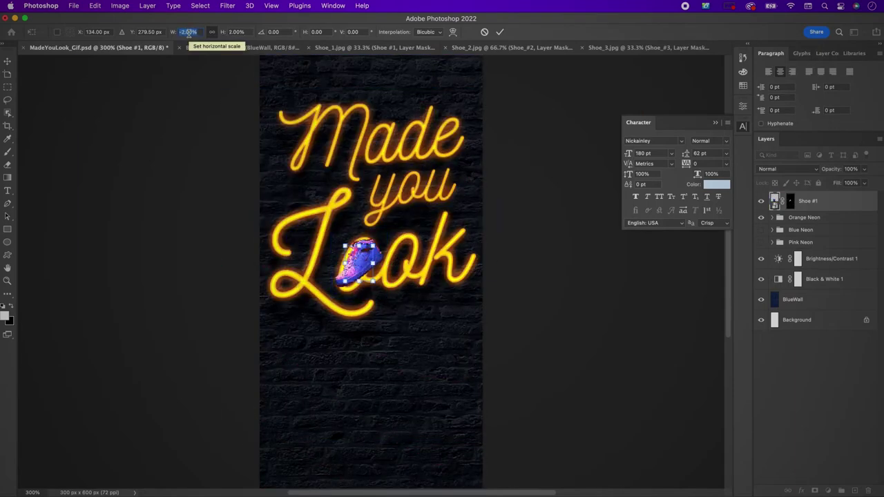
pyautogui.scroll(4, 189, 33)
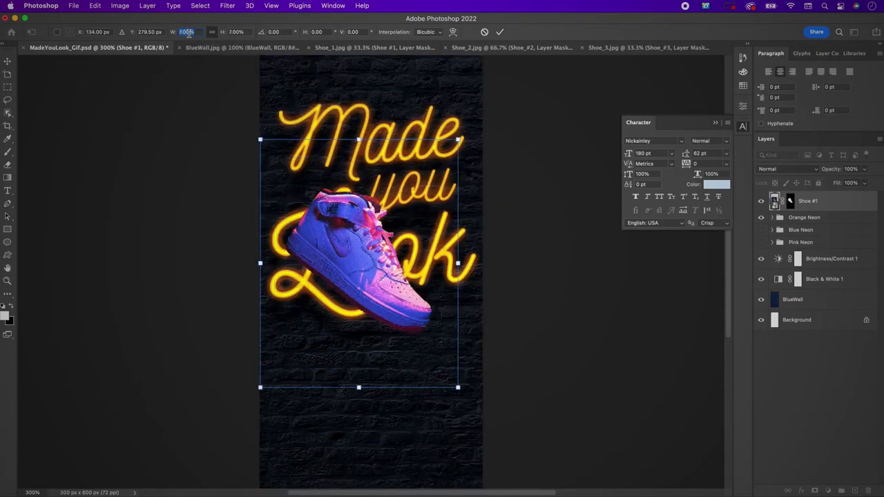
pyautogui.moveTo(348, 270); pyautogui.dragTo(358, 416)
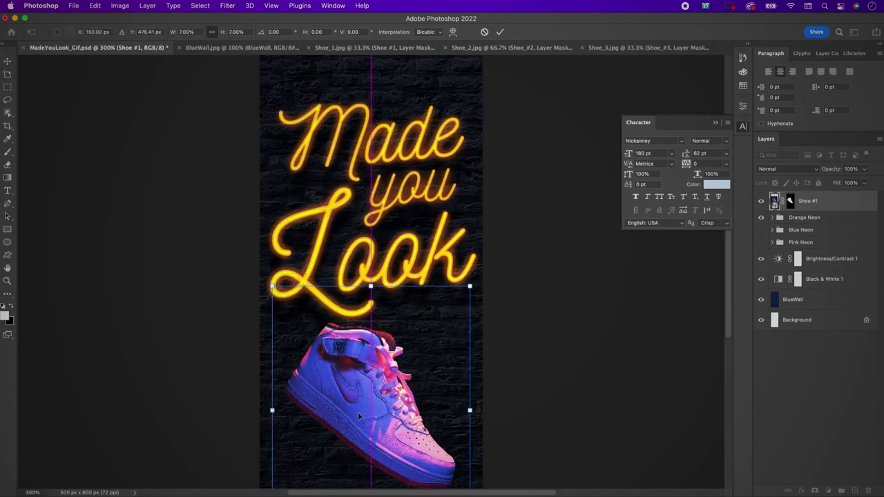
# - Enlarge the Shoe #1 layer to 8% in width and height and apply the transform
pyautogui.scroll(-5, 357, 415)
pyautogui.scroll(2, 358, 416)
pyautogui.press('super+minus')
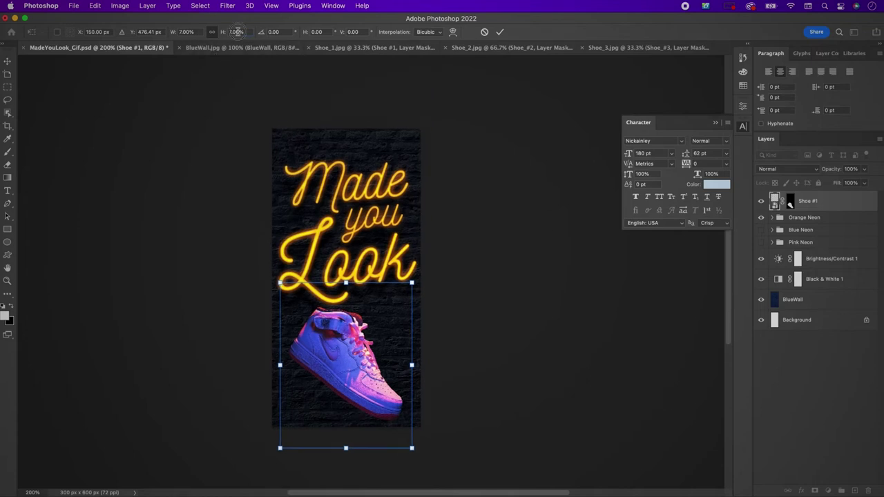
pyautogui.press('Up')
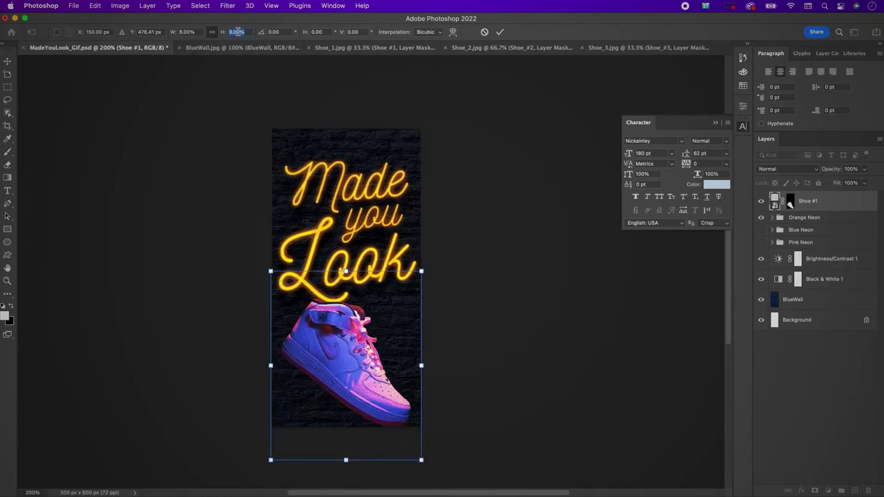
pyautogui.press('Return')
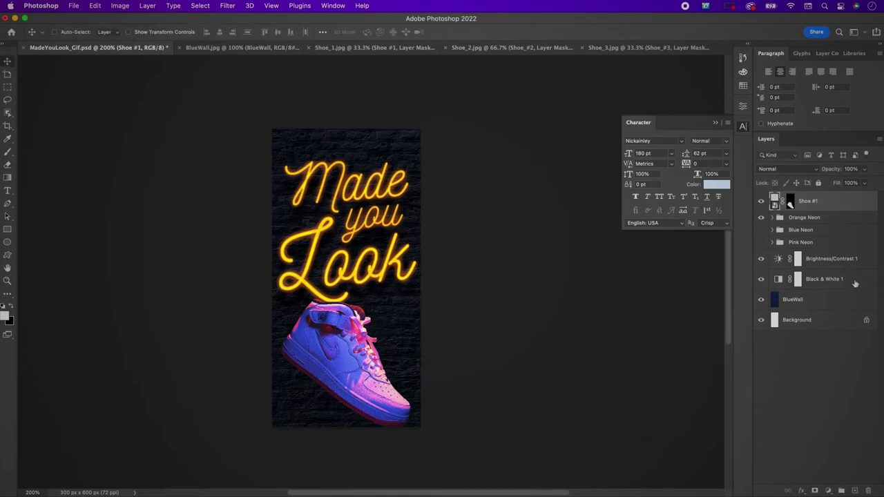
# - Move the Orange, Blue and Pink Neon groups together straight up, so the lettering sits near the banner's upper edge
pyautogui.click(821, 222)
pyautogui.keyDown('shift'); pyautogui.click(815, 246); pyautogui.keyUp('shift')
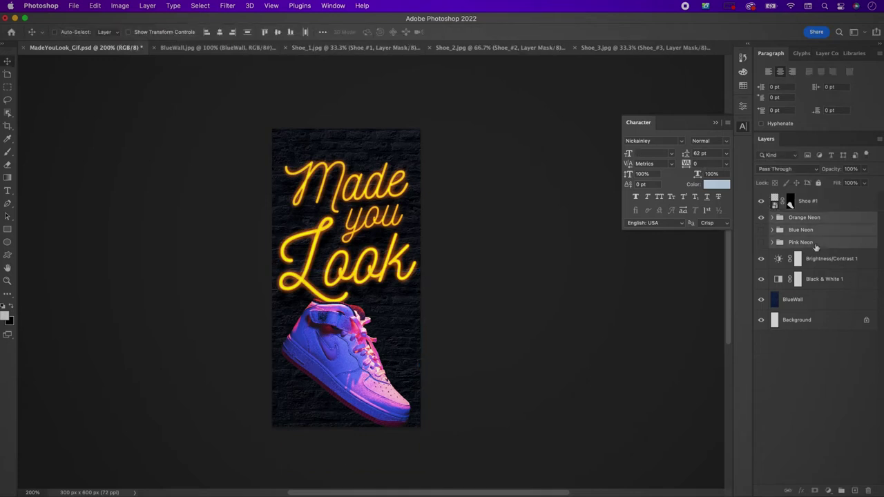
pyautogui.moveTo(397, 266); pyautogui.dragTo(396, 243)
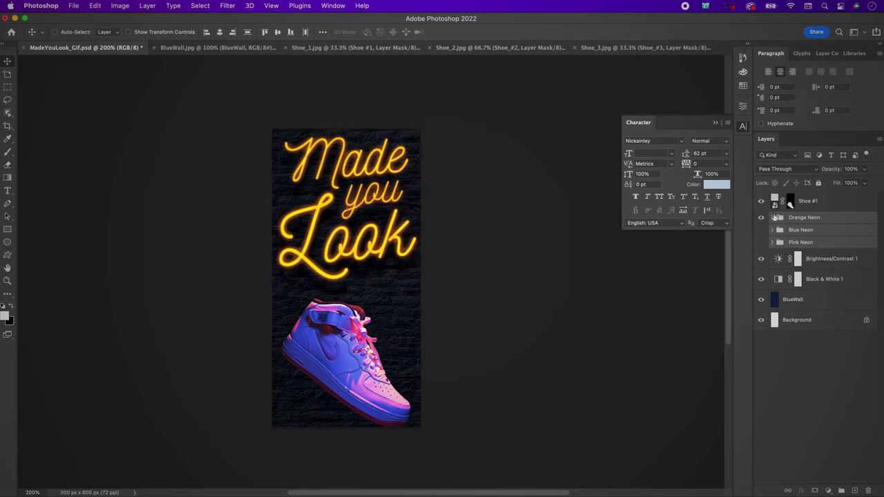
# - Nudge the Shoe #1 layer upward until the shoe sits directly beneath the neon "Look" lettering
pyautogui.click(815, 200)
pyautogui.hotkey('shift', 'Up')
pyautogui.hotkey('shift', 'Up')
pyautogui.hotkey('shift', 'Up')
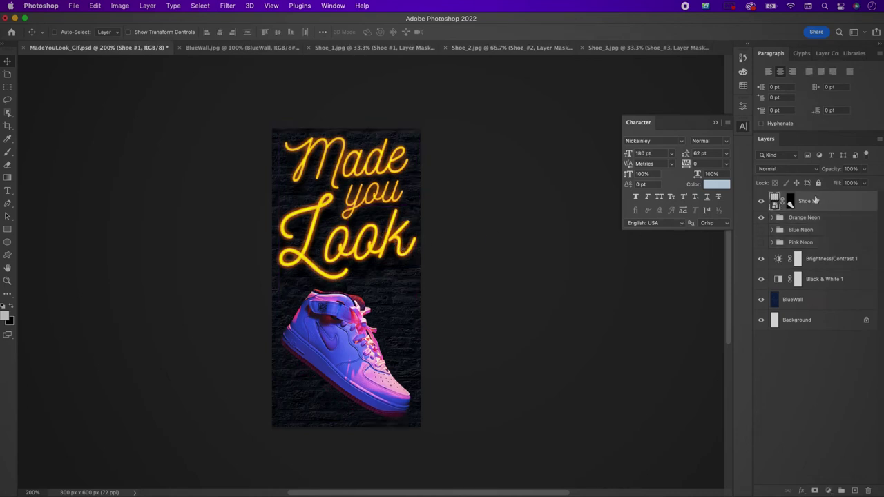
pyautogui.hotkey('shift', 'Down')
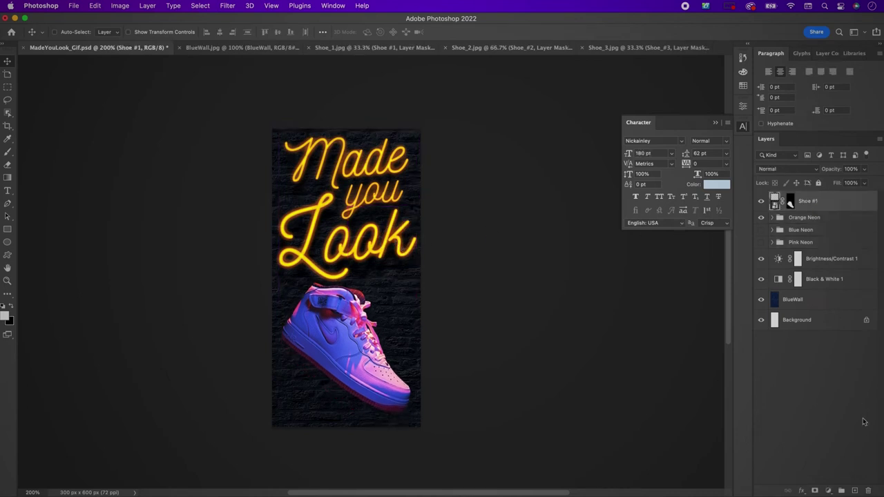
pyautogui.hotkey('shift', 'Up')
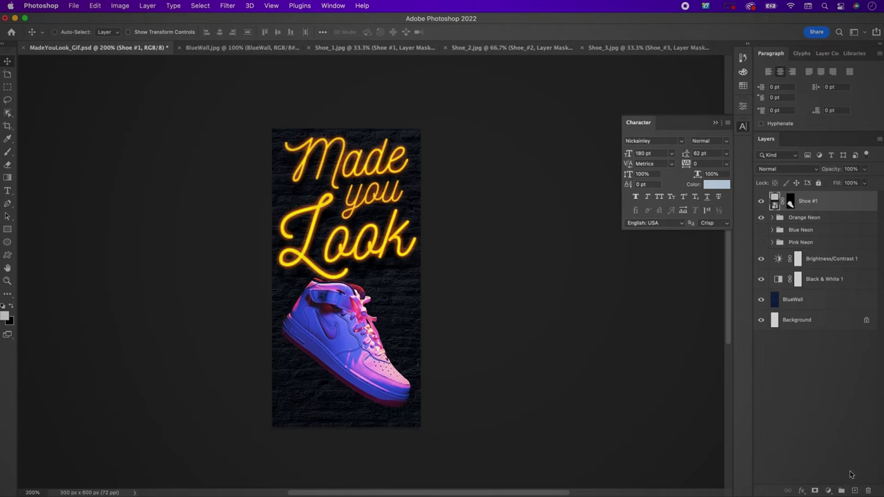
pyautogui.hotkey('shift', 'Up')
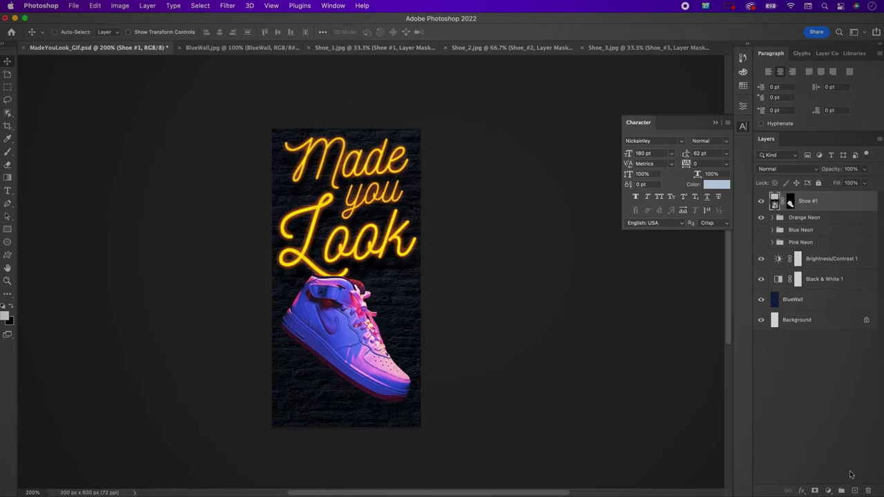
# - Create a new layer group, put the Shoe #1 layer in it and name the group "Shoe 1"
pyautogui.click(840, 490)
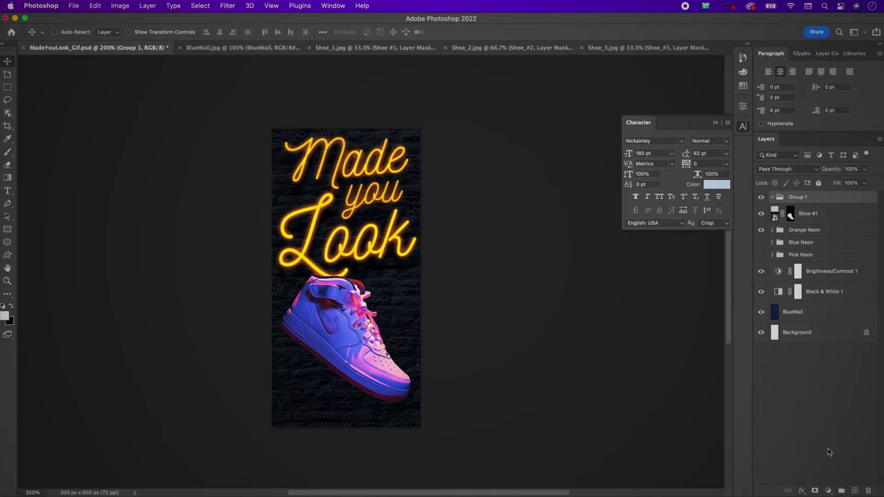
pyautogui.moveTo(839, 216); pyautogui.dragTo(797, 201)
pyautogui.press('s')
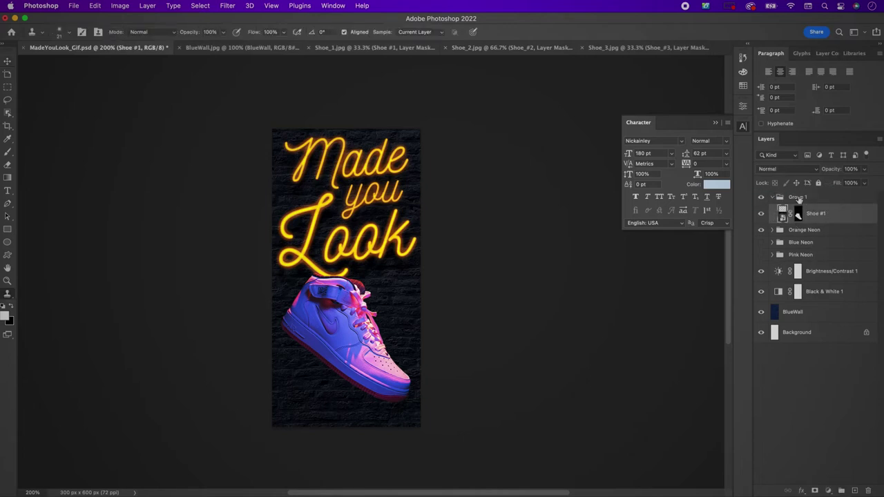
pyautogui.doubleClick(799, 199)
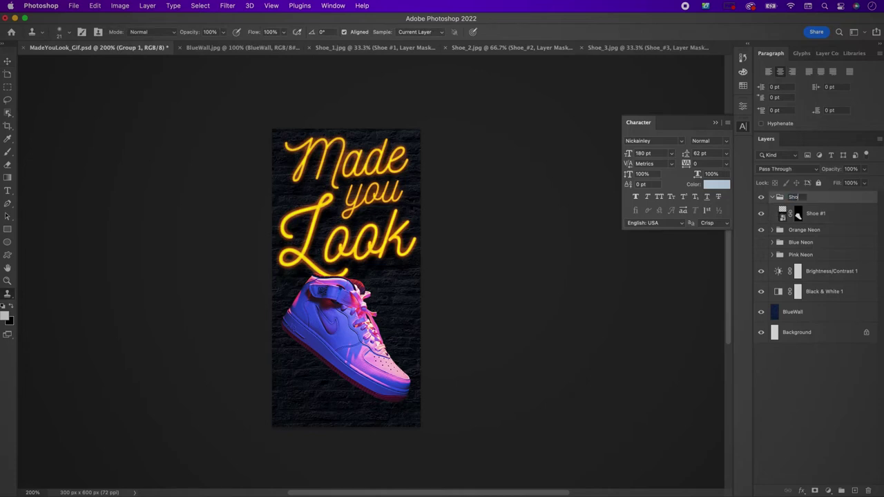
pyautogui.write('Shoe 1')
pyautogui.press('Return')
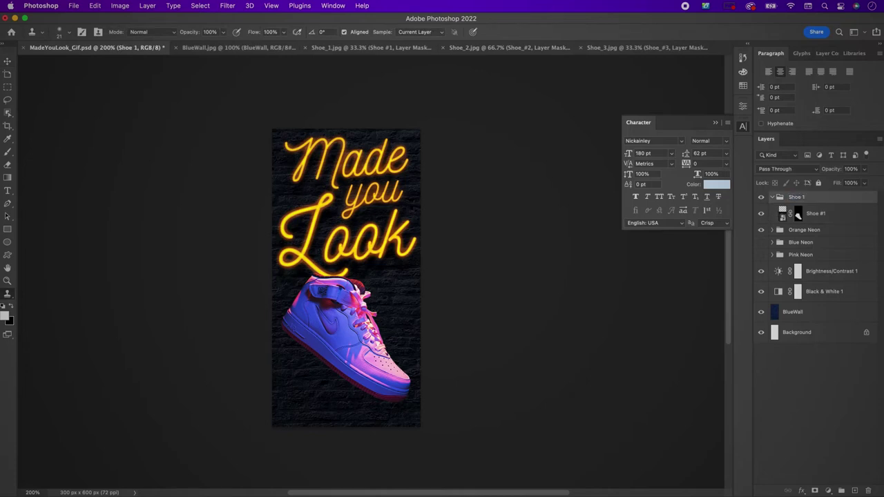
# - Copy the masked Shoe_#2 layer from Shoe_2.jpg into MadeYouLook_Gif.psd and place it above the Shoe 1 group
pyautogui.click(471, 50)
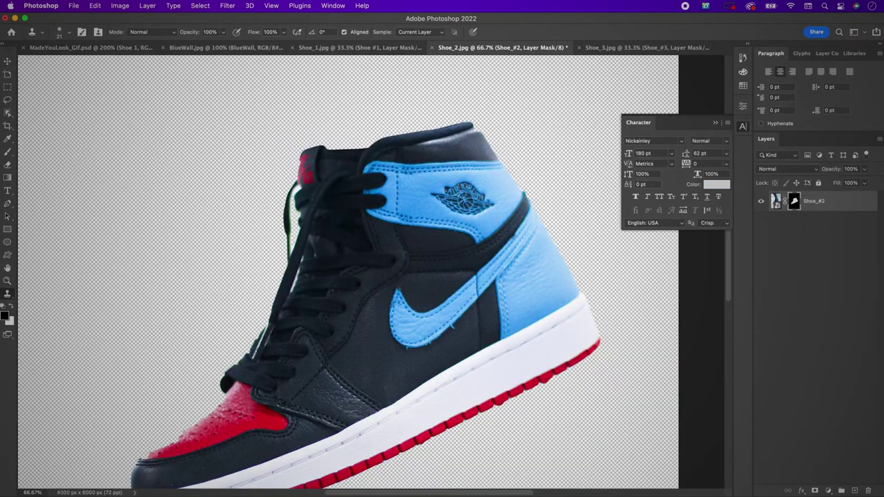
pyautogui.press('v')
pyautogui.moveTo(390, 193); pyautogui.dragTo(353, 237)
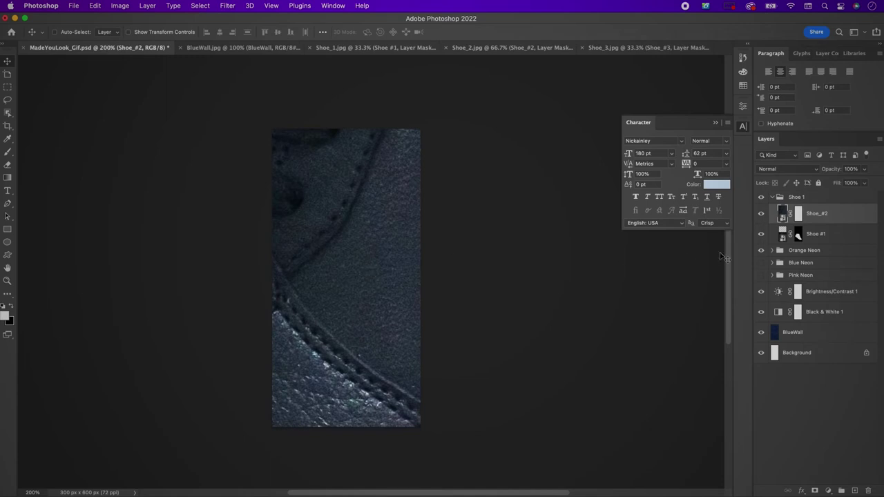
pyautogui.moveTo(847, 216); pyautogui.dragTo(842, 196)
# - Free-transform the Shoe_#2 layer to 9% scale, position it horizontally centred below the neon lettering, and apply the transform
pyautogui.press('super+t')
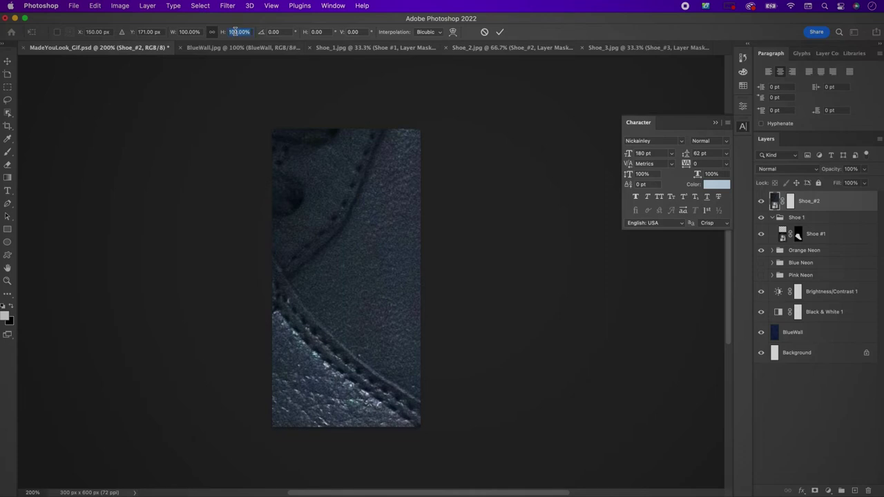
pyautogui.scroll(-7, 236, 31)
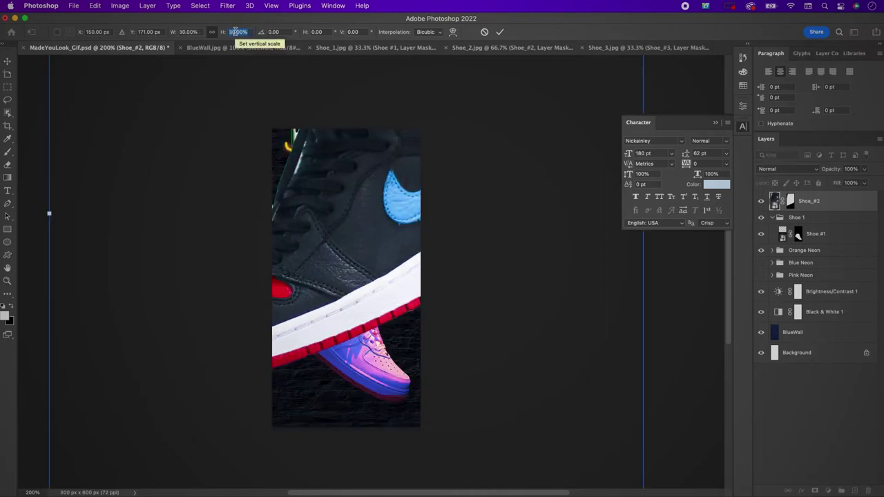
pyautogui.scroll(-19, 236, 32)
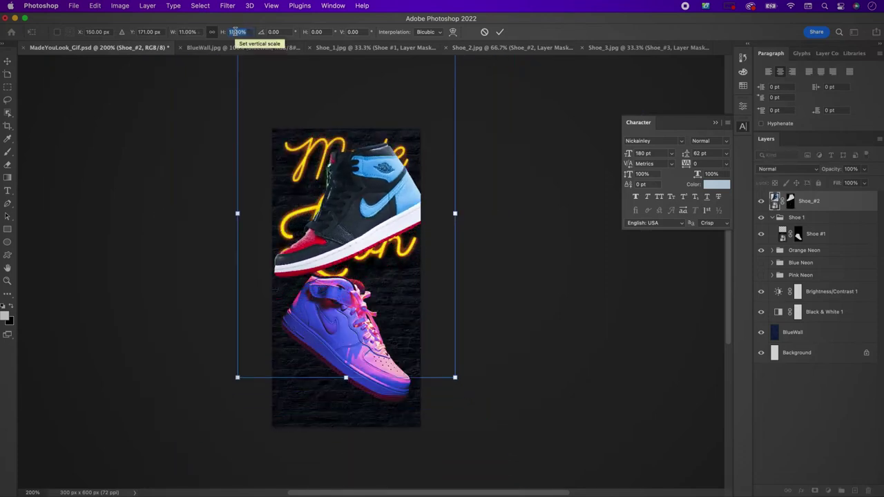
pyautogui.scroll(-2, 235, 32)
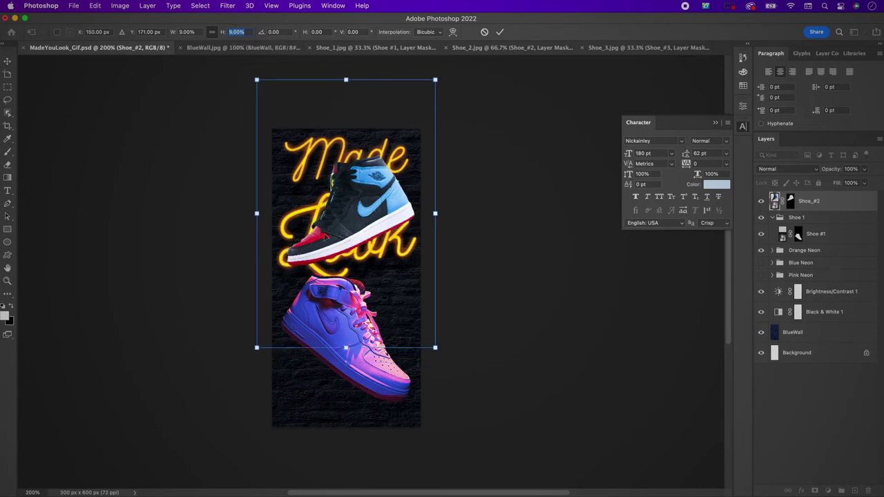
pyautogui.moveTo(374, 179); pyautogui.dragTo(375, 295)
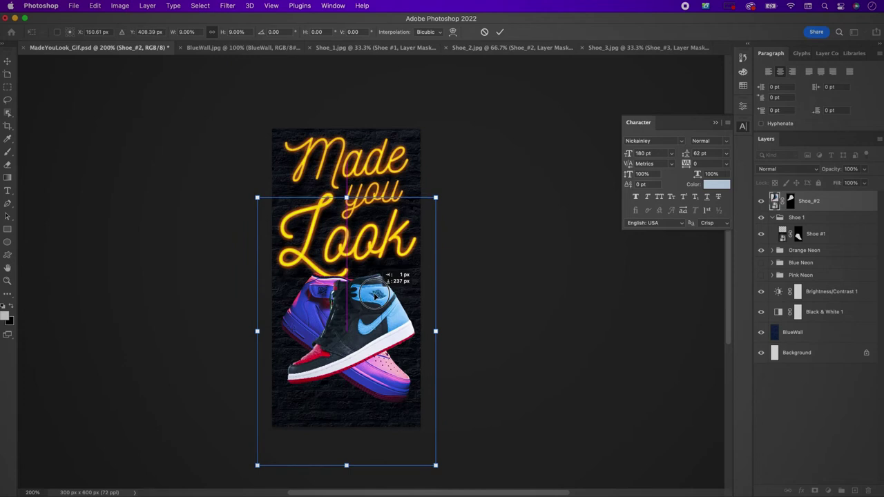
pyautogui.press('Return')
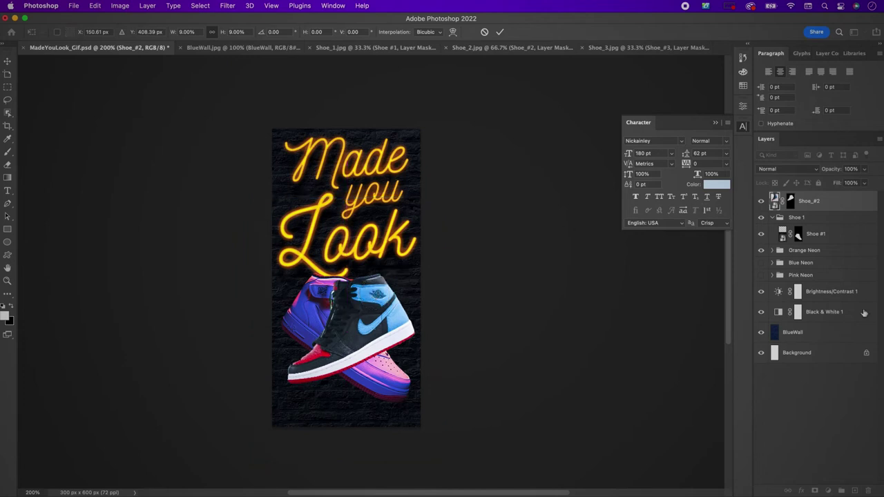
# - Create a new layer group, put the Shoe_#2 layer in it and name the group "Shoe #2"
pyautogui.click(842, 490)
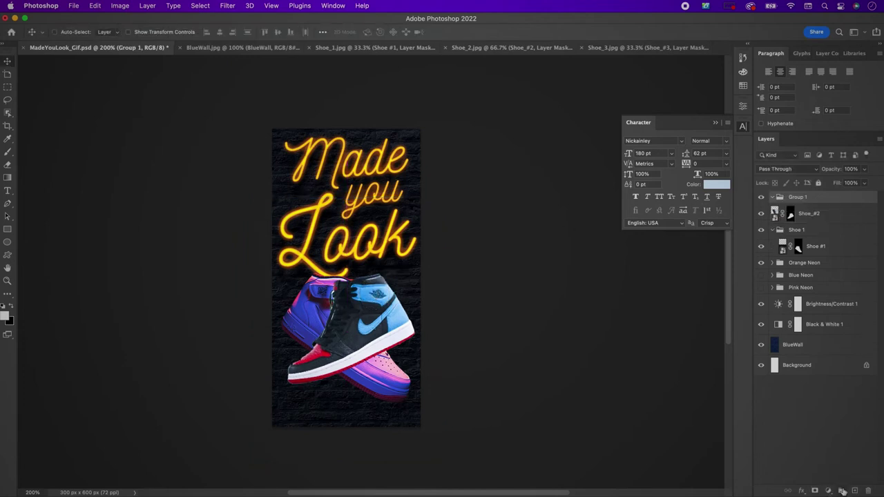
pyautogui.moveTo(835, 213); pyautogui.dragTo(834, 198)
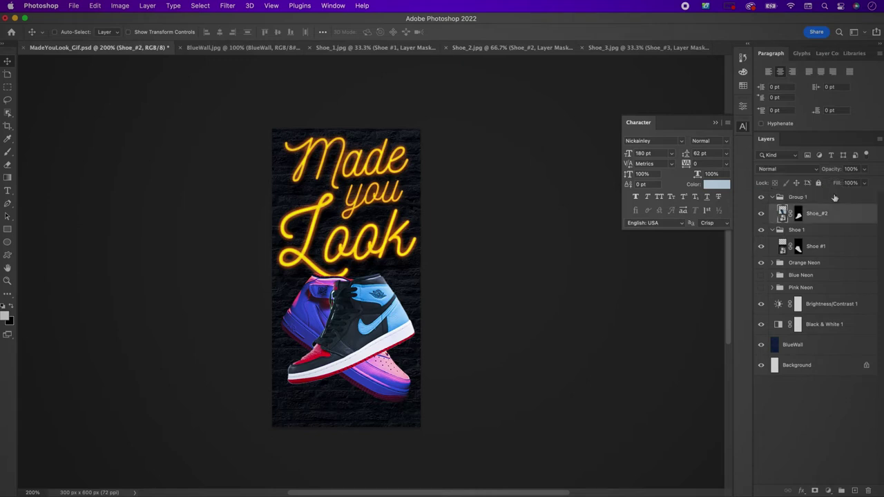
pyautogui.write('S')
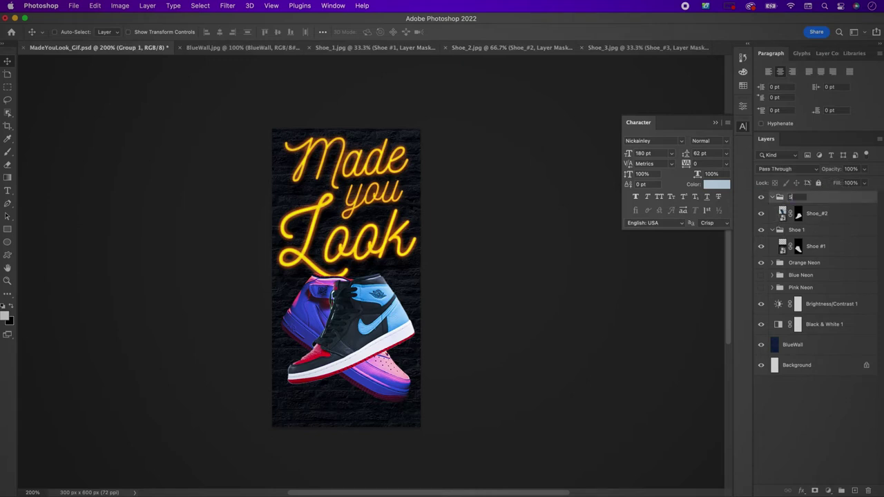
pyautogui.write('hoe #2')
pyautogui.press('Return')
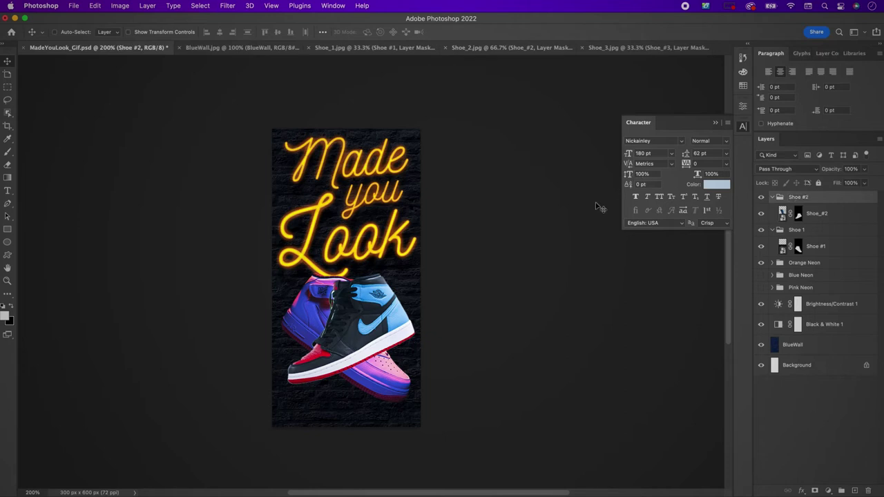
# - Copy the masked Shoe_#3 layer from Shoe_3.jpg into MadeYouLook_Gif.psd and free-transform it to 8% in width and height
pyautogui.click(621, 47)
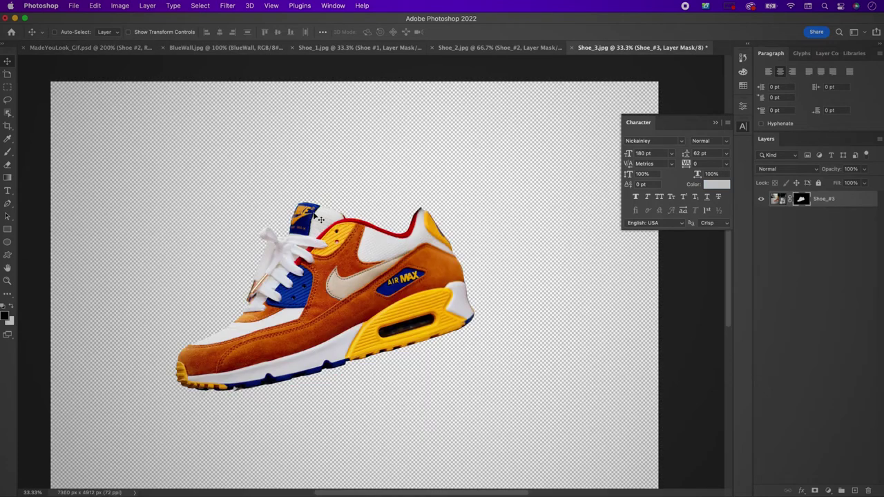
pyautogui.moveTo(331, 245); pyautogui.dragTo(370, 232)
pyautogui.press('super+t')
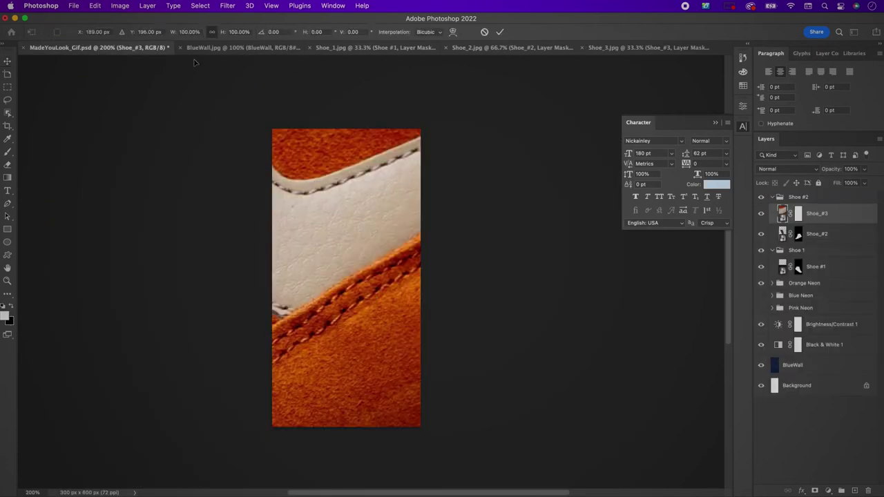
pyautogui.click(243, 32)
pyautogui.hotkey('shift', 'Down')
pyautogui.hotkey('shift', 'Down')
pyautogui.hotkey('shift', 'Down')
pyautogui.hotkey('shift', 'Down')
pyautogui.hotkey('shift', 'Down')
pyautogui.hotkey('shift', 'Down')
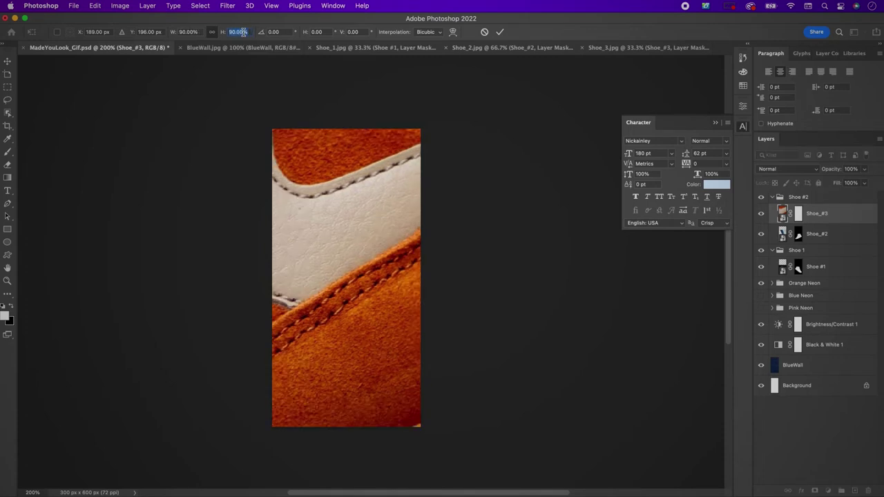
pyautogui.press('Down')
pyautogui.press('Down')
pyautogui.press('Down')
pyautogui.press('Down')
pyautogui.press('Down')
pyautogui.press('Down')
pyautogui.press('Down')
pyautogui.press('Down')
pyautogui.press('Down')
pyautogui.press('Down')
pyautogui.press('Down')
pyautogui.press('Down')
pyautogui.press('Down')
pyautogui.press('Down')
pyautogui.press('Down')
pyautogui.press('Down')
pyautogui.press('Down')
pyautogui.press('Down')
pyautogui.press('Down')
pyautogui.press('Down')
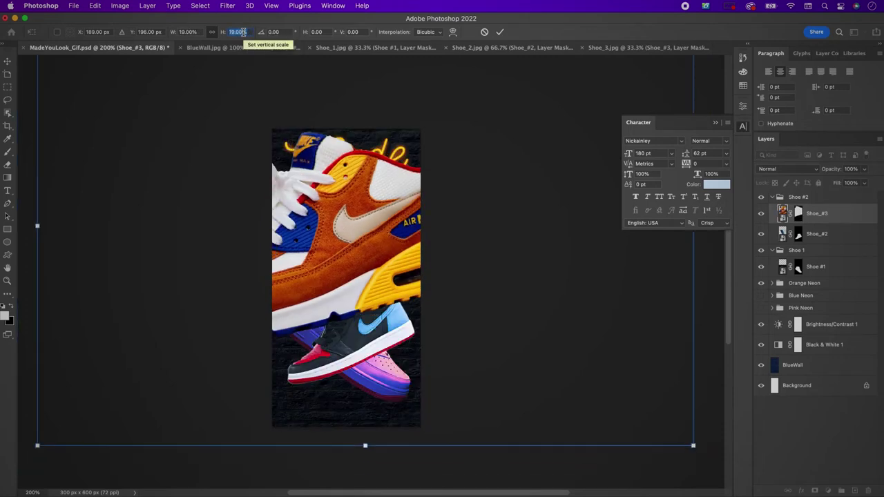
pyautogui.press('Down')
pyautogui.press('Down')
pyautogui.press('Down')
pyautogui.press('Down')
pyautogui.press('Down')
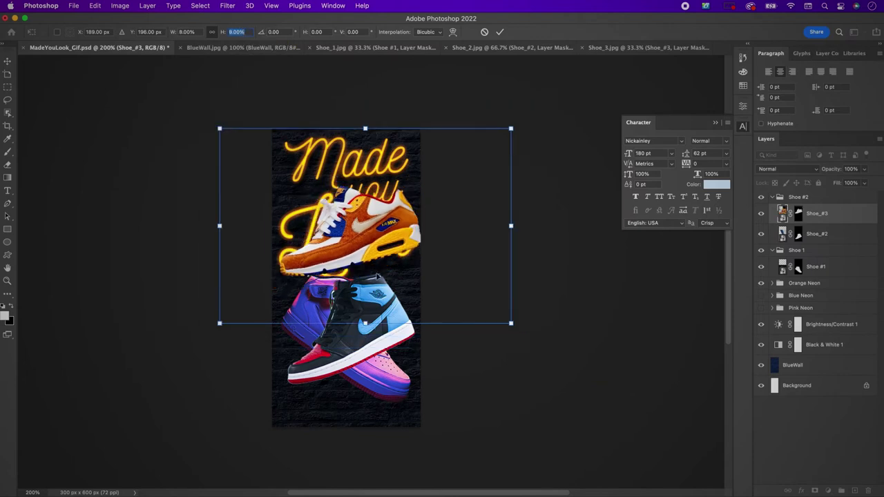
# - Rotate the Shoe_#3 layer about 33° clockwise, position it below the neon lettering over the other shoes, and apply the transform
pyautogui.moveTo(400, 258); pyautogui.dragTo(407, 337)
pyautogui.moveTo(479, 222); pyautogui.dragTo(496, 286)
pyautogui.moveTo(377, 365); pyautogui.dragTo(384, 379)
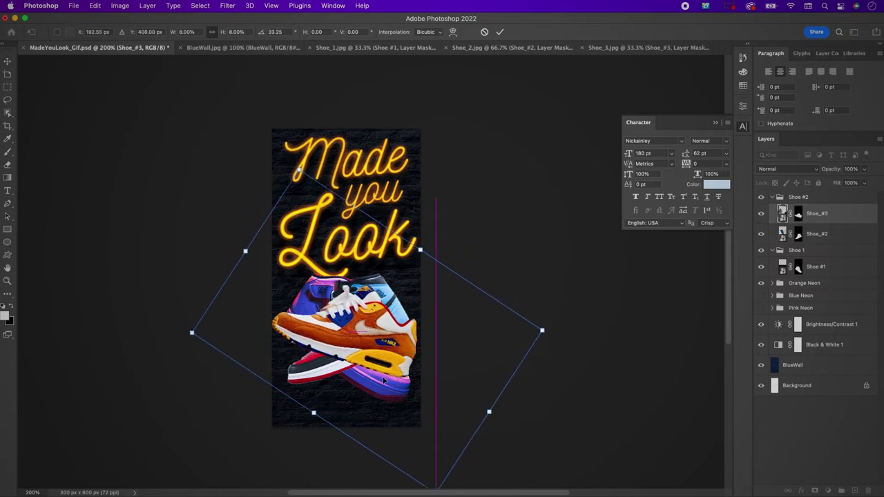
pyautogui.click(848, 219)
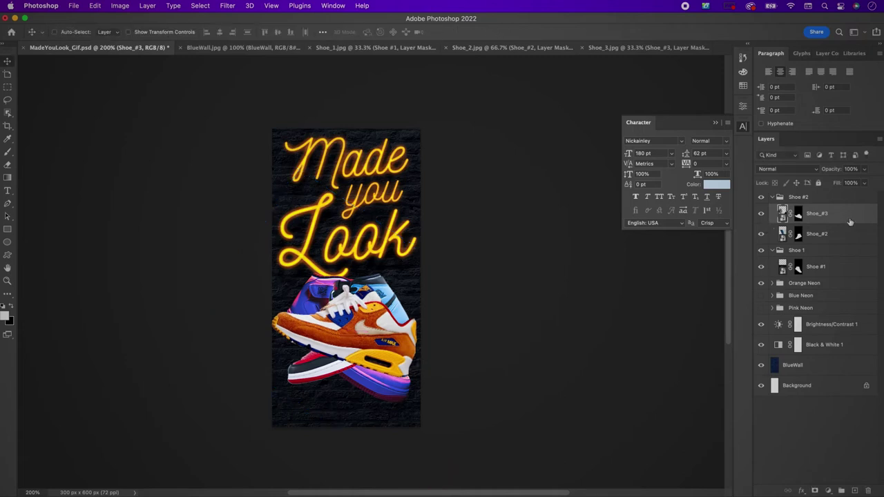
# - Take the Shoe_#3 layer out of the Shoe #2 group and put it in a new group named "Shoe #3"
pyautogui.moveTo(848, 220); pyautogui.dragTo(843, 199)
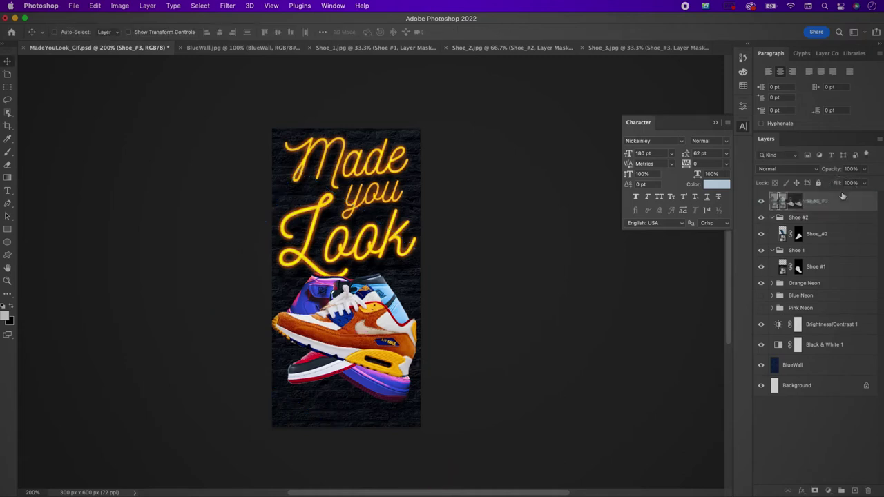
pyautogui.click(841, 490)
pyautogui.moveTo(840, 214); pyautogui.dragTo(805, 198)
pyautogui.doubleClick(800, 197)
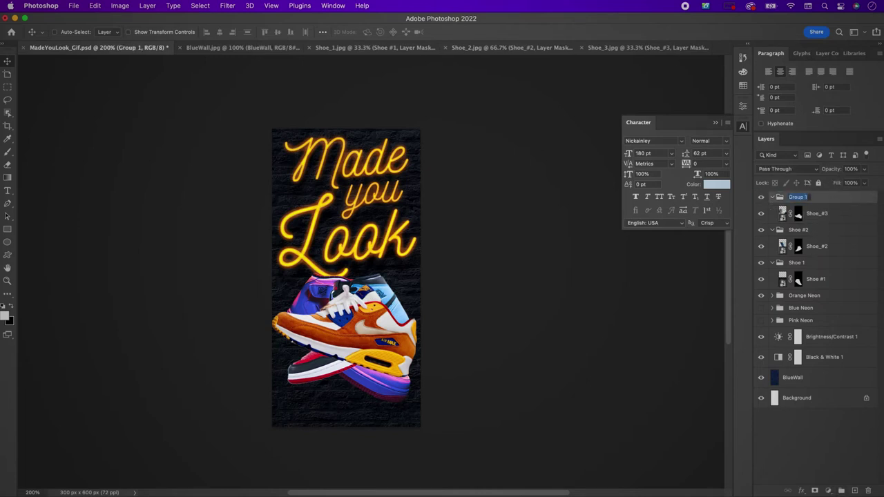
pyautogui.write('Shoe #3')
pyautogui.press('Return')
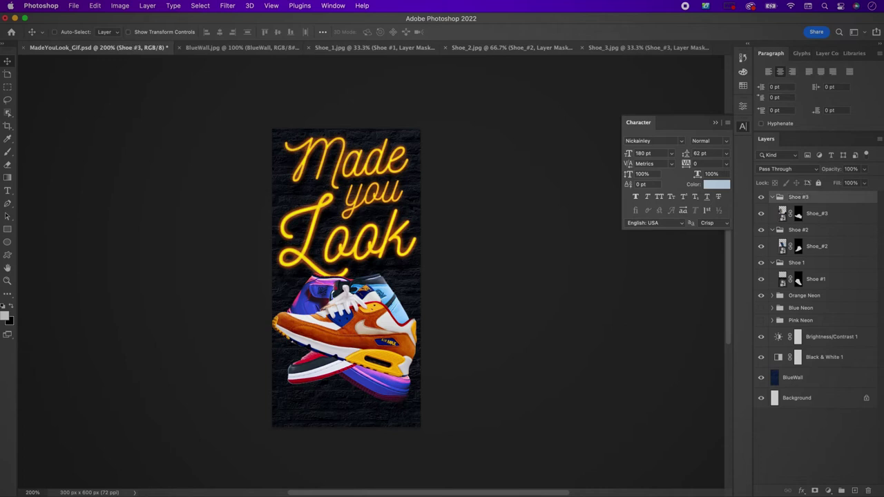
# - Collapse the Shoe #3 and Shoe #2 layer groups
pyautogui.click(771, 198)
pyautogui.click(772, 210)
pyautogui.click(772, 210)
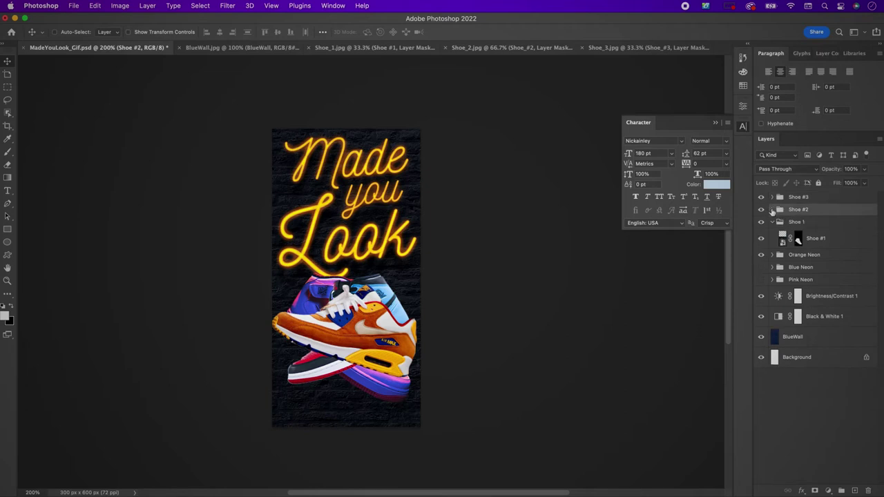
# - Hide the Shoe #3, Shoe #2 and Orange Neon groups, leaving the Shoe 1 group visible
pyautogui.click(761, 196)
pyautogui.click(761, 210)
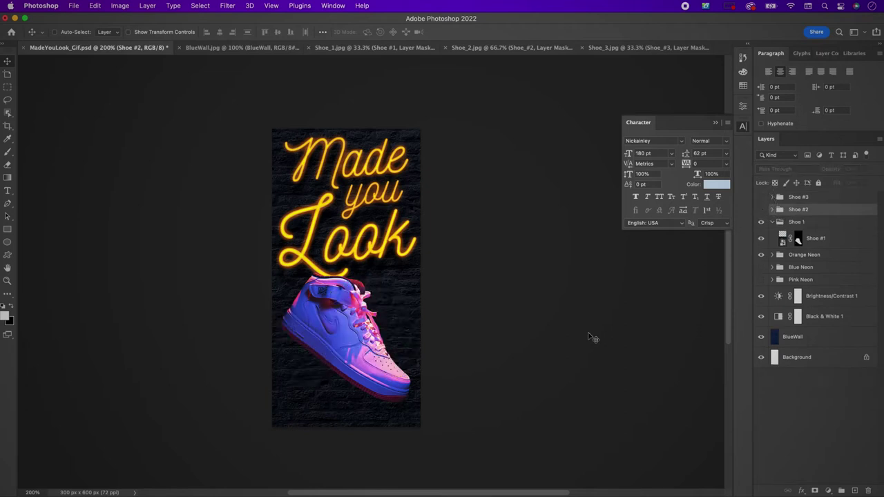
pyautogui.click(760, 255)
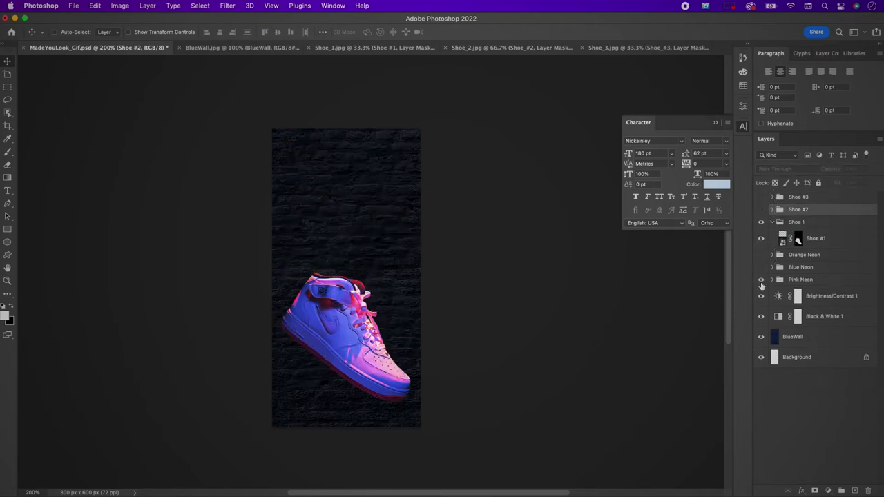
# - Make the Pink Neon group visible together with the Shoe 1 group
pyautogui.click(761, 280)
pyautogui.press('super+equal')
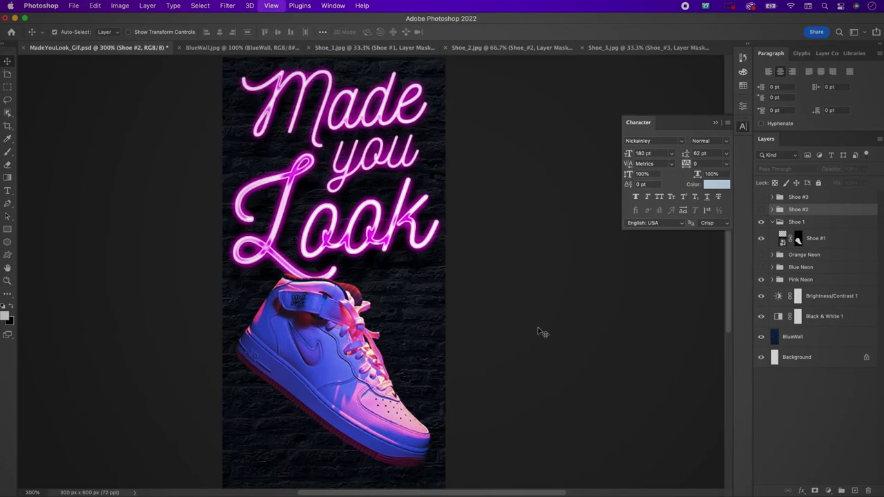
pyautogui.scroll(-3, 542, 333)
pyautogui.hscroll(-2, 541, 333)
pyautogui.scroll(-1, 541, 333)
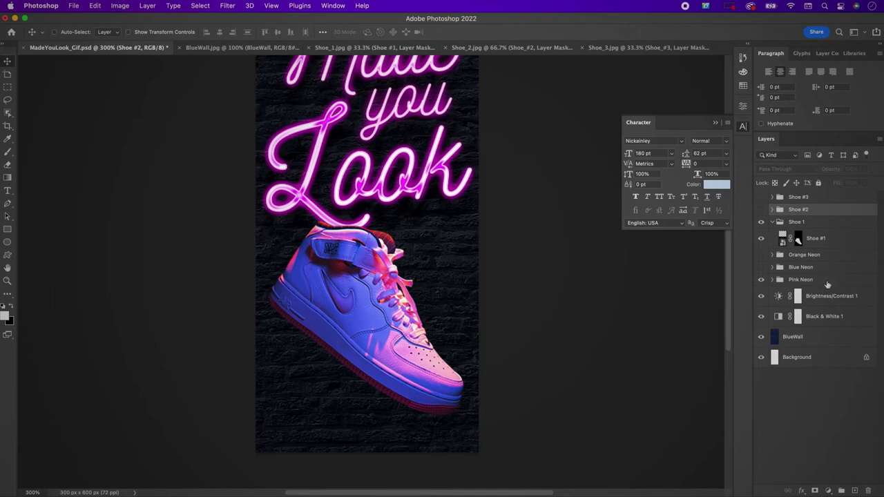
# - Add an Inner Glow to the Shoe 1 group, reset it to default, and set it to Color Dodge at 68% opacity
pyautogui.doubleClick(821, 224)
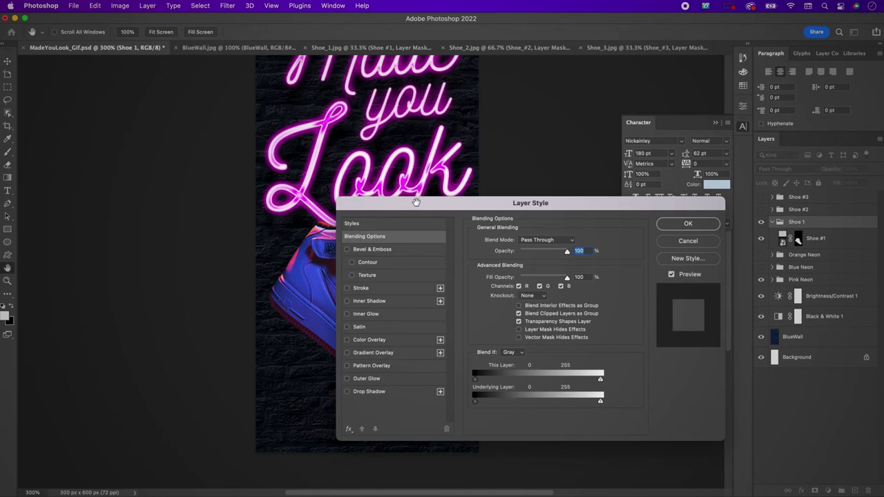
pyautogui.moveTo(415, 203); pyautogui.dragTo(290, 200)
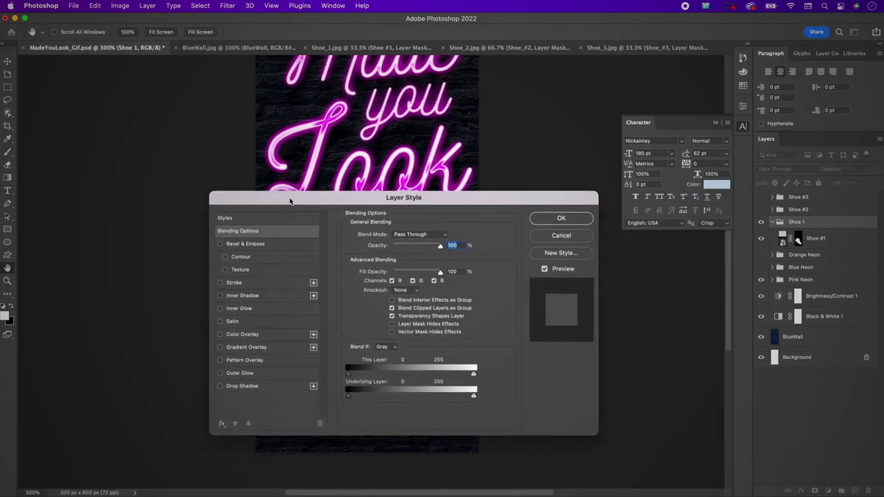
pyautogui.click(247, 311)
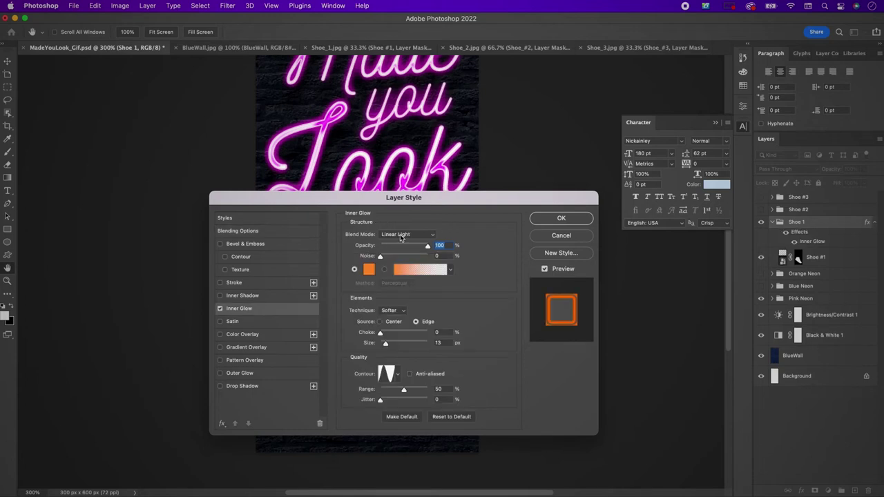
pyautogui.click(444, 417)
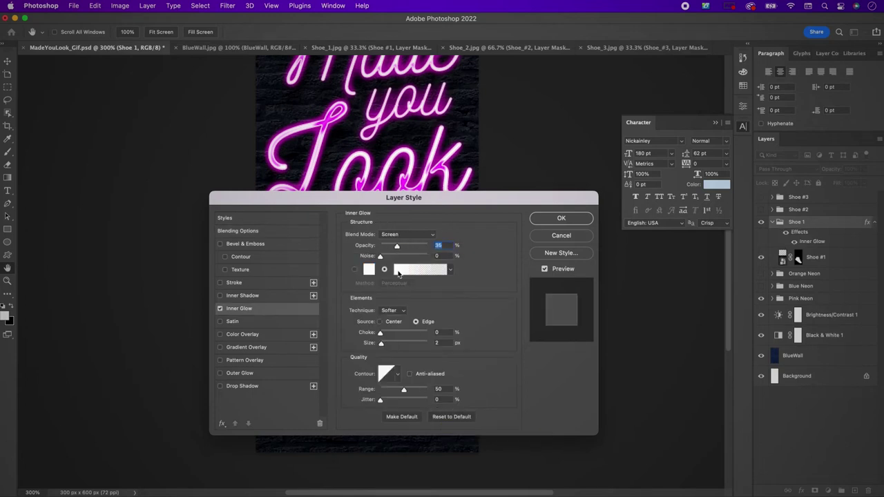
pyautogui.click(397, 235)
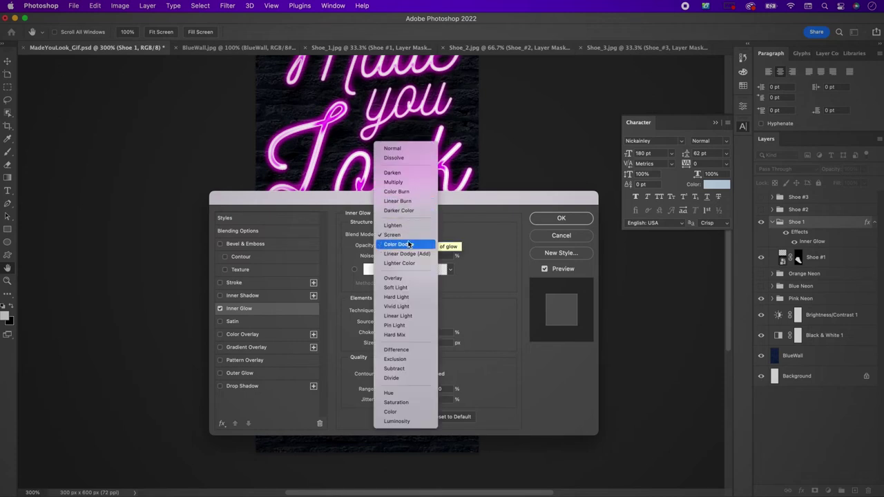
pyautogui.click(399, 244)
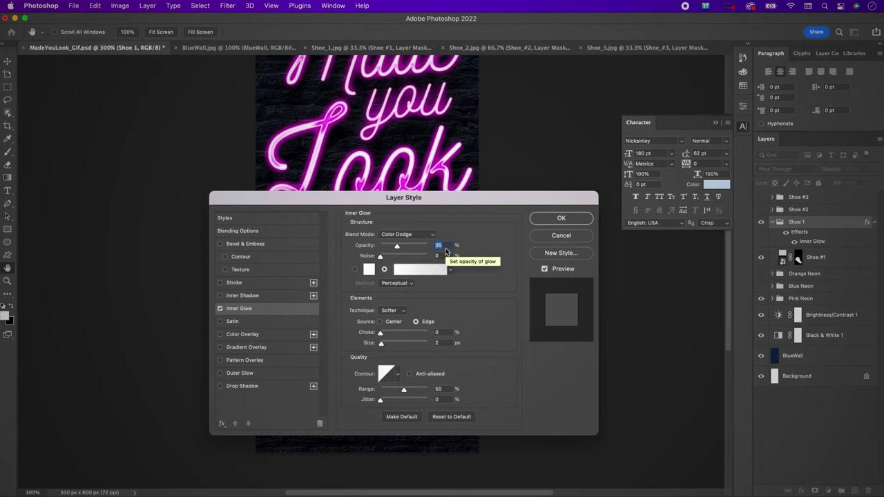
pyautogui.write('68')
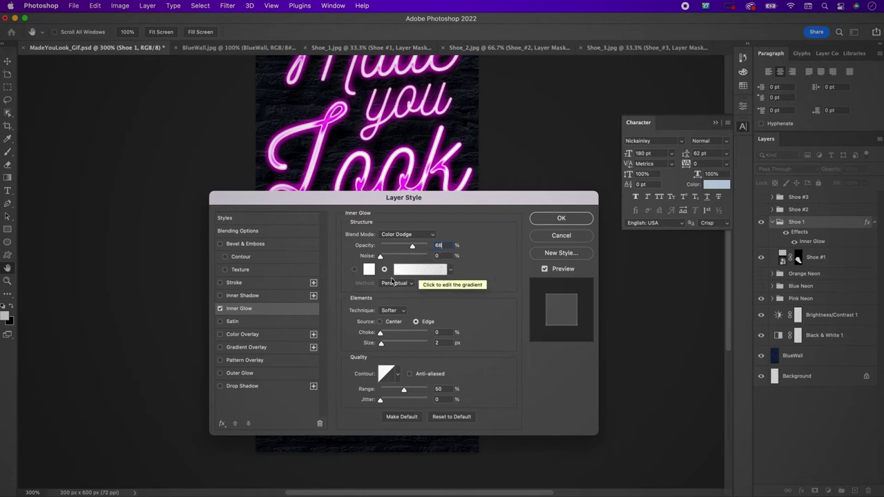
# - Give the Shoe 1 group's Inner Glow the solid colour #3db6fb and a size of 29 px
pyautogui.click(355, 270)
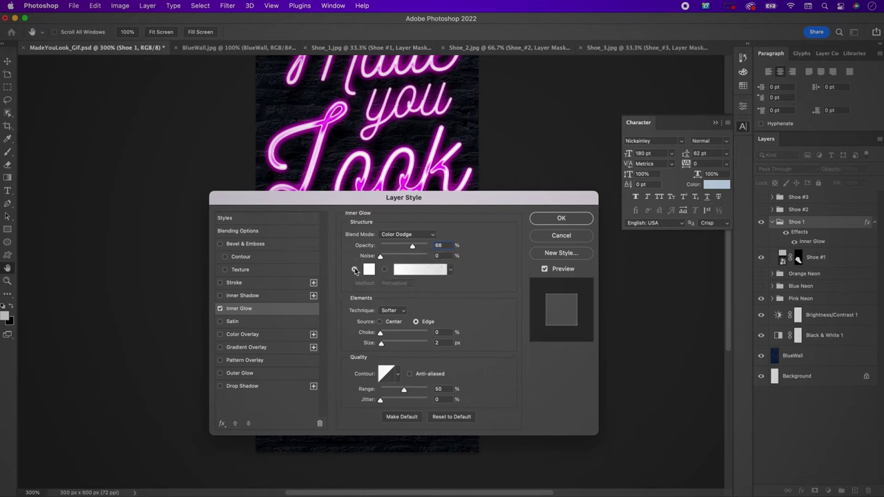
pyautogui.click(370, 270)
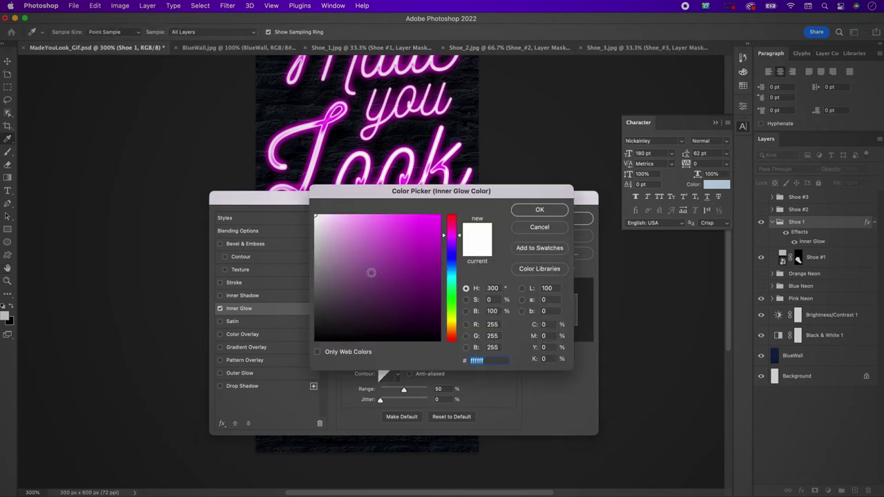
pyautogui.write('3d')
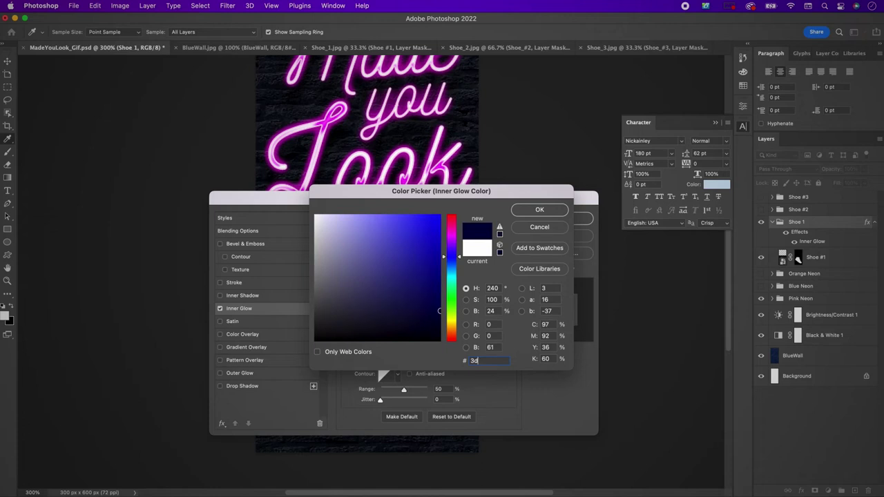
pyautogui.write('b')
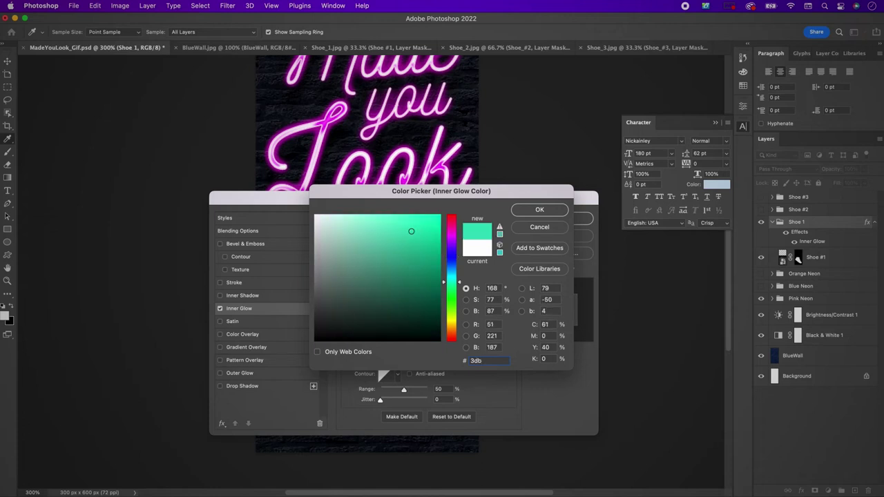
pyautogui.write('6fb')
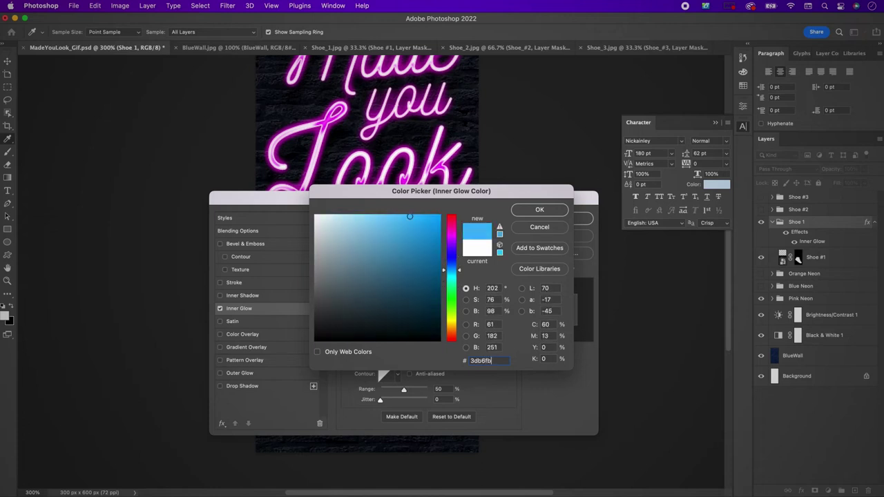
pyautogui.press('Return')
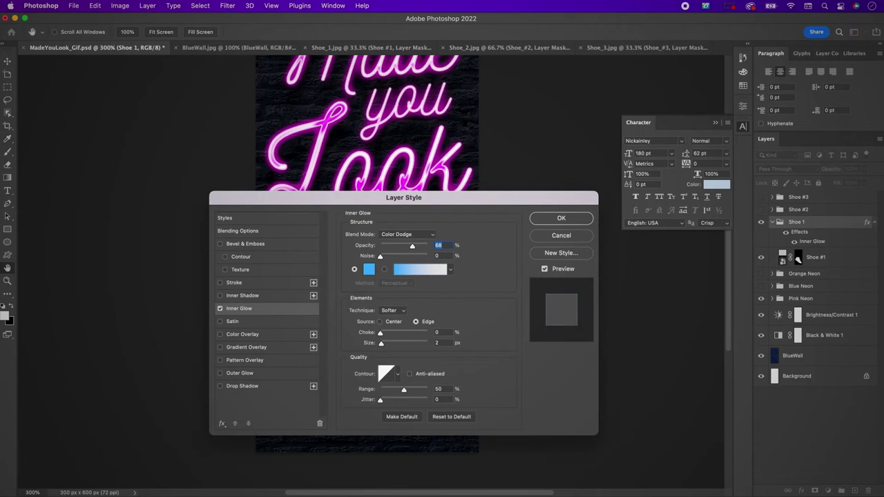
pyautogui.click(446, 341)
pyautogui.write('9')
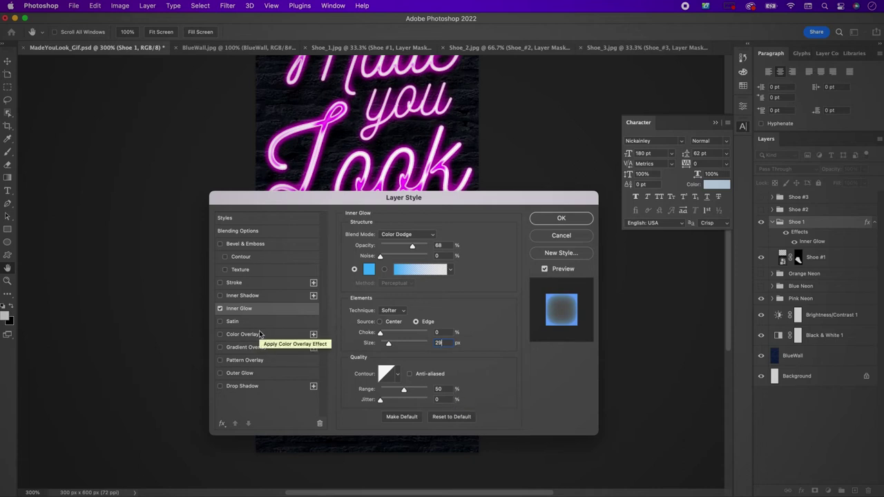
# - Add an Outer Glow to the Shoe 1 group with the Hard Light blend mode and 77% opacity
pyautogui.click(259, 378)
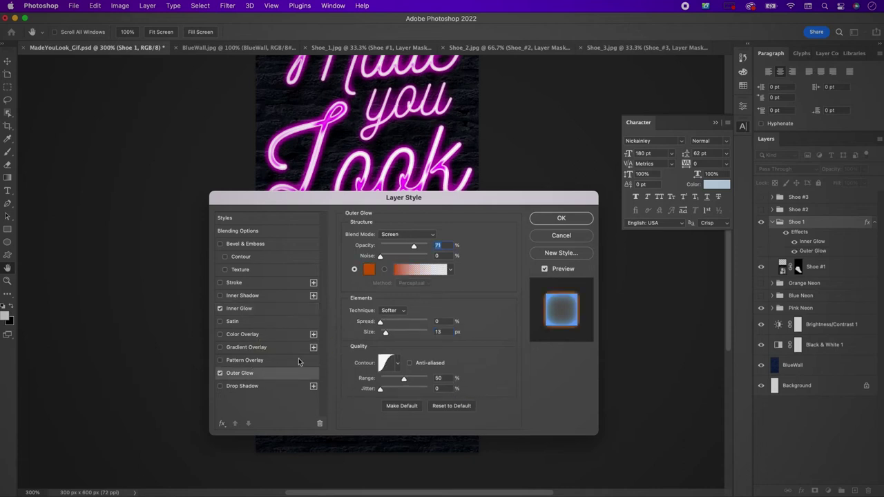
pyautogui.click(393, 234)
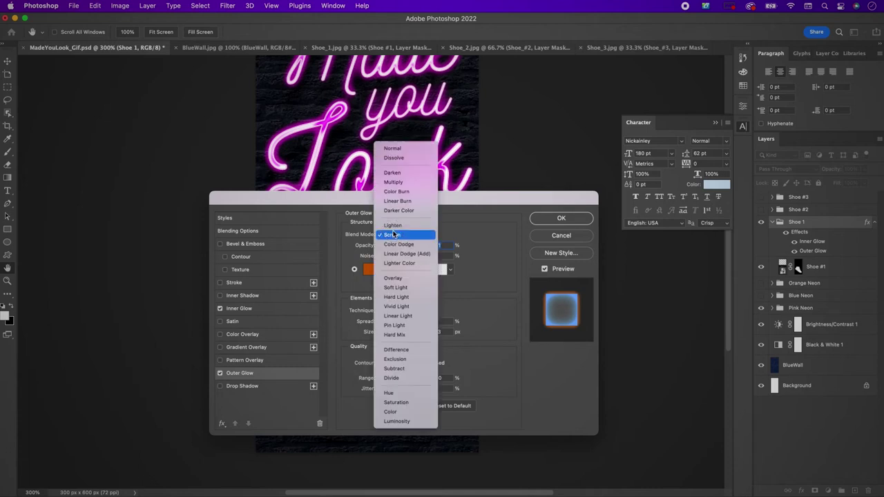
pyautogui.click(399, 297)
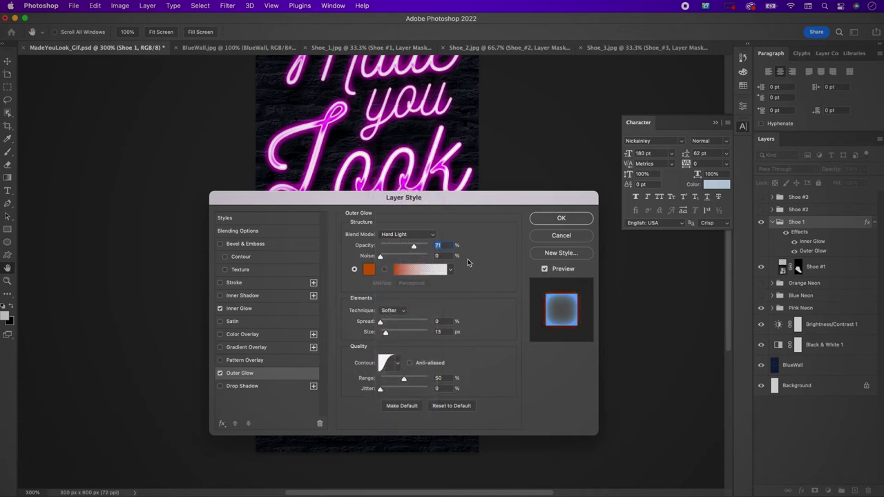
pyautogui.write('77')
# - Set the Shoe 1 group's Outer Glow colour to purple #a8089a
pyautogui.click(369, 269)
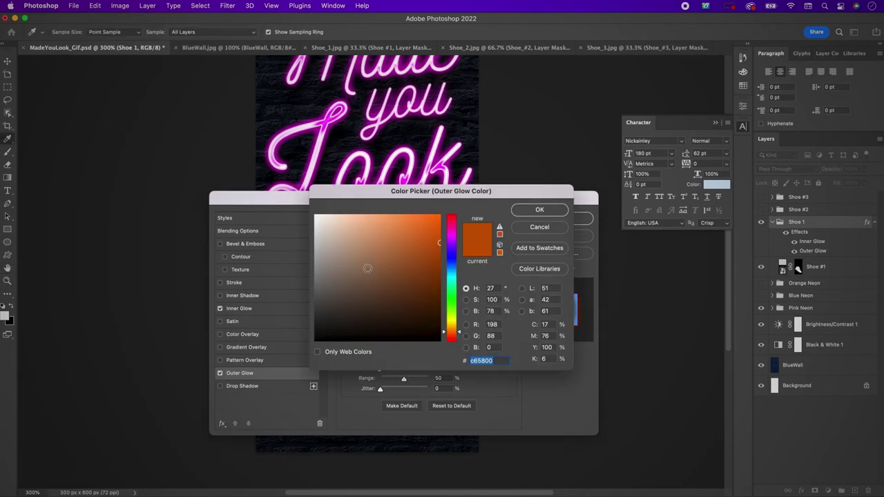
pyautogui.write('a8')
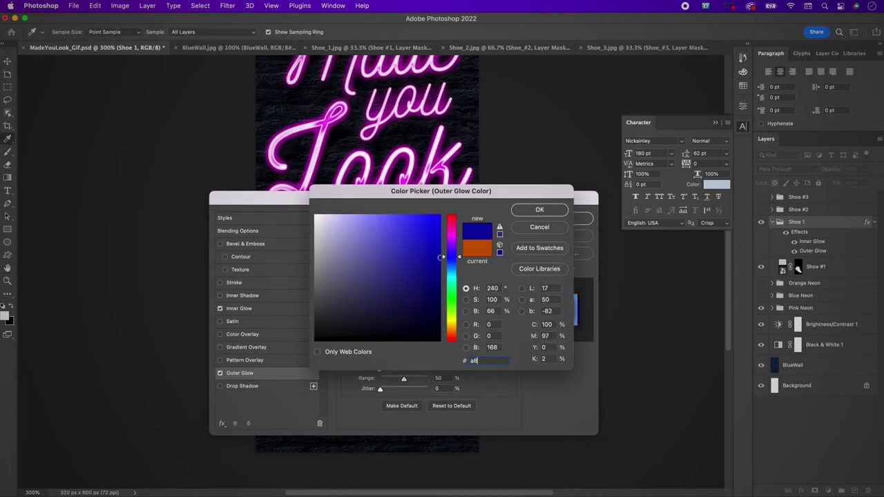
pyautogui.write('08')
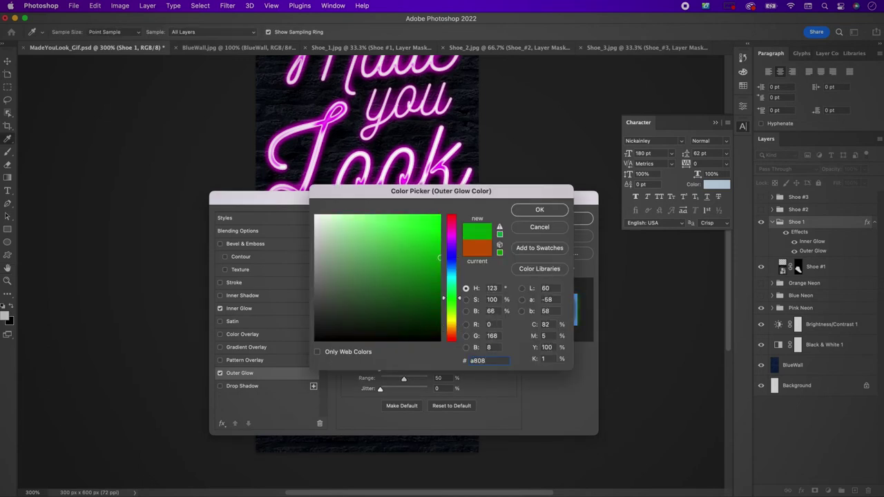
pyautogui.write('9a')
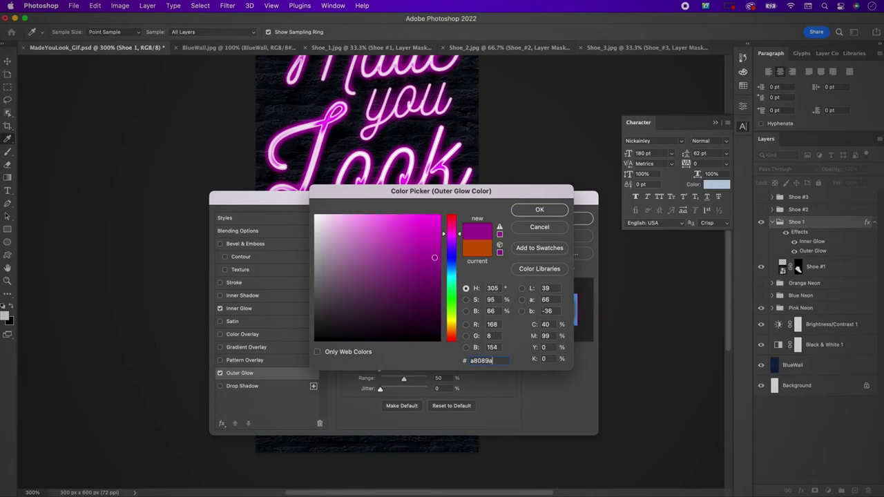
pyautogui.press('Return')
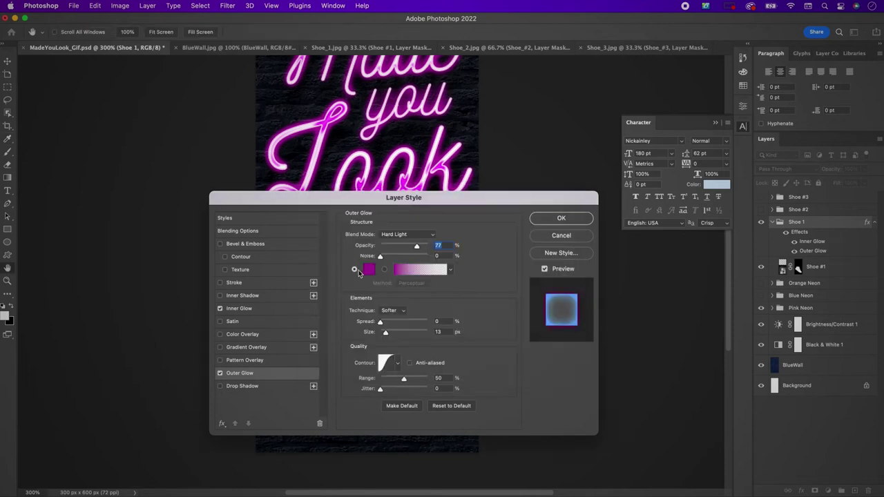
# - Set the Outer Glow size to 95 px with the straight diagonal contour and apply the layer style to Shoe 1
pyautogui.click(439, 332)
pyautogui.write('95')
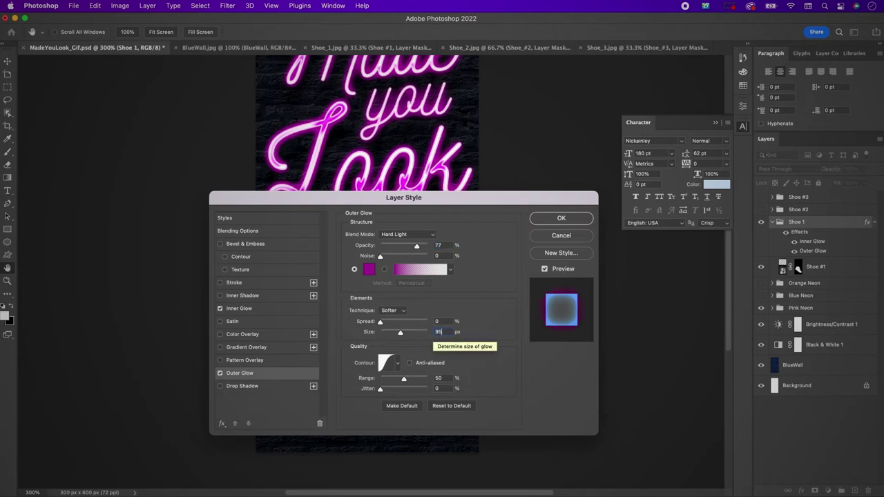
pyautogui.click(398, 363)
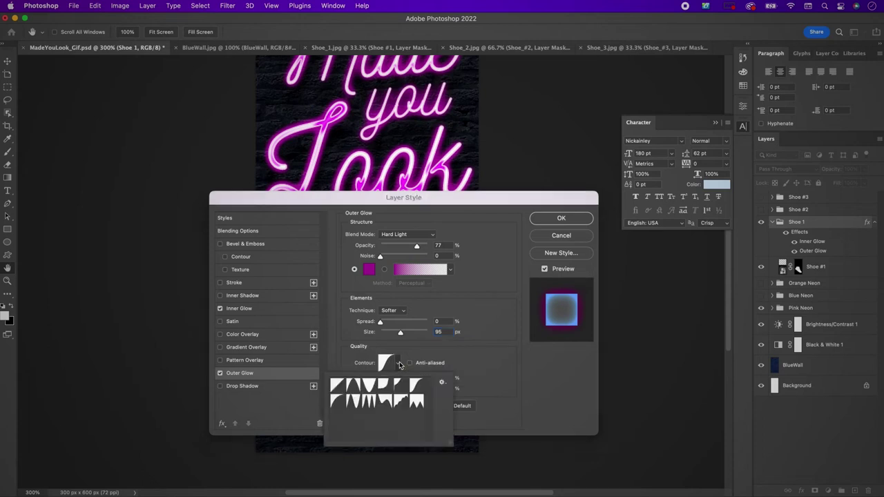
pyautogui.click(336, 384)
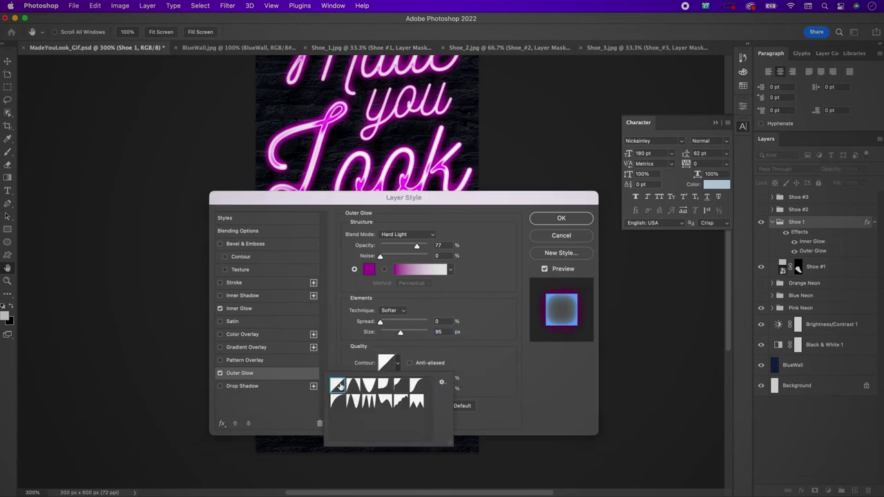
pyautogui.click(485, 372)
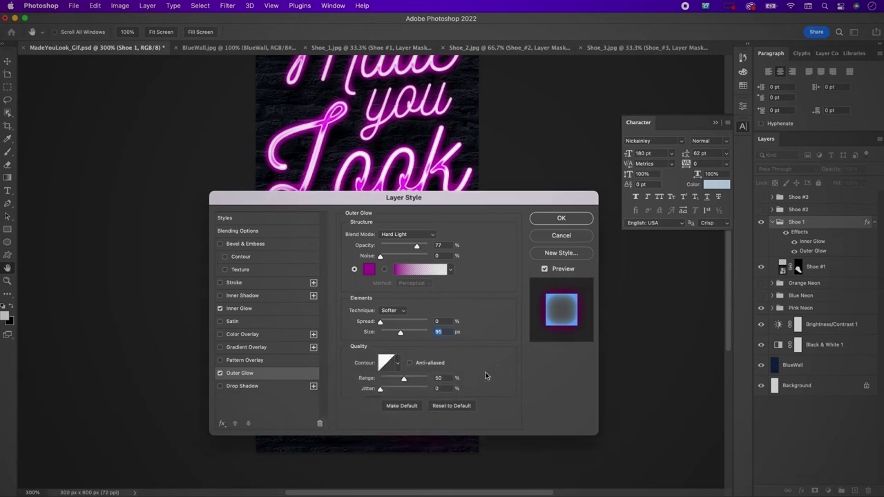
pyautogui.click(574, 222)
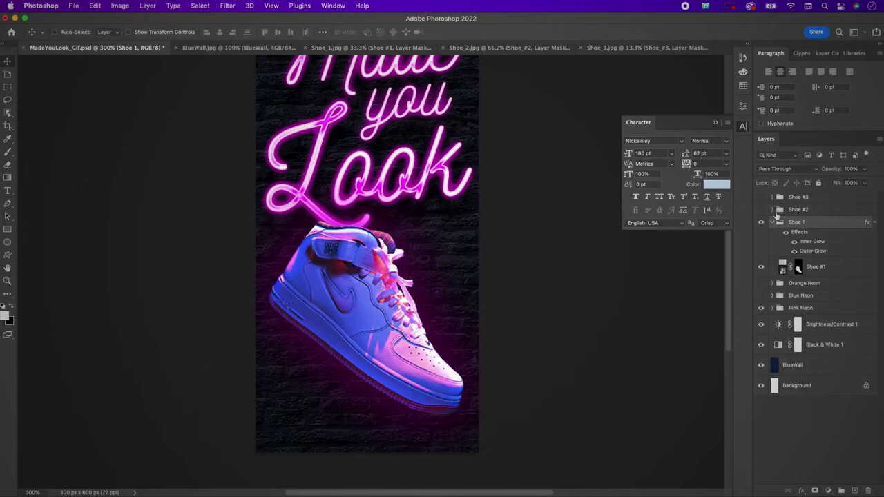
# - Copy the Shoe 1 group's layer style onto the Shoe #2 group, with Shoe #2 shown and Shoe 1 hidden
pyautogui.rightClick(826, 223)
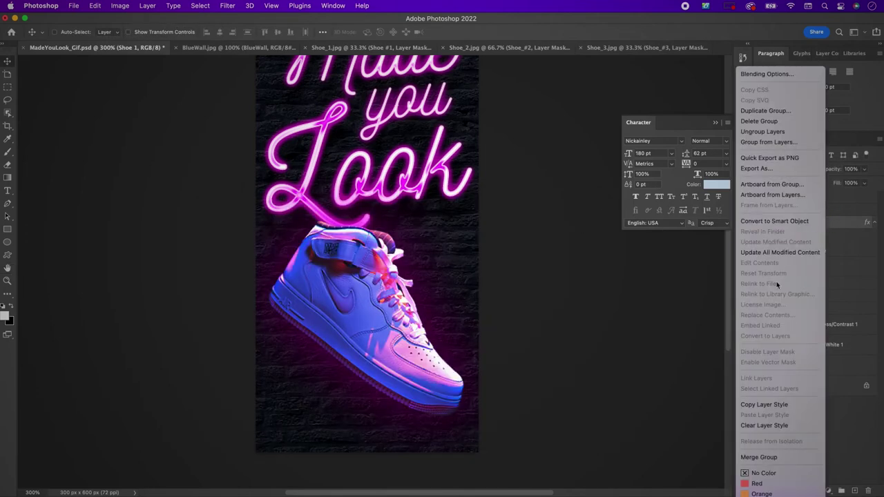
pyautogui.click(762, 405)
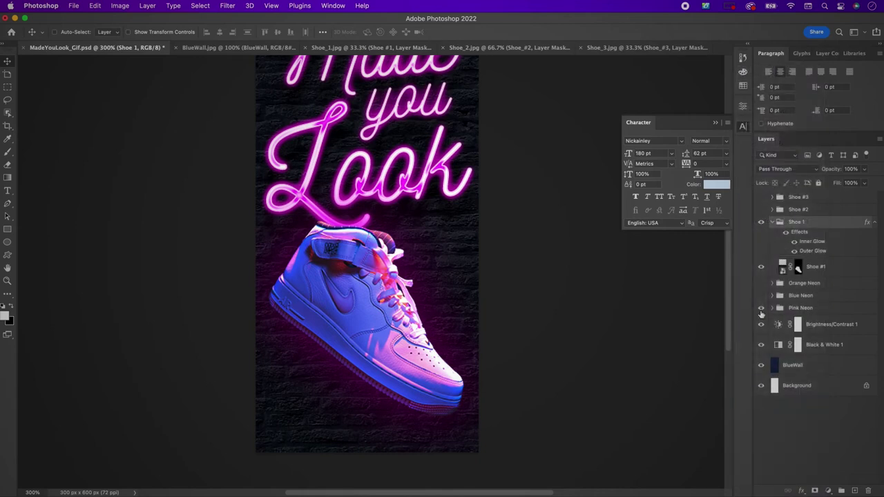
pyautogui.click(761, 209)
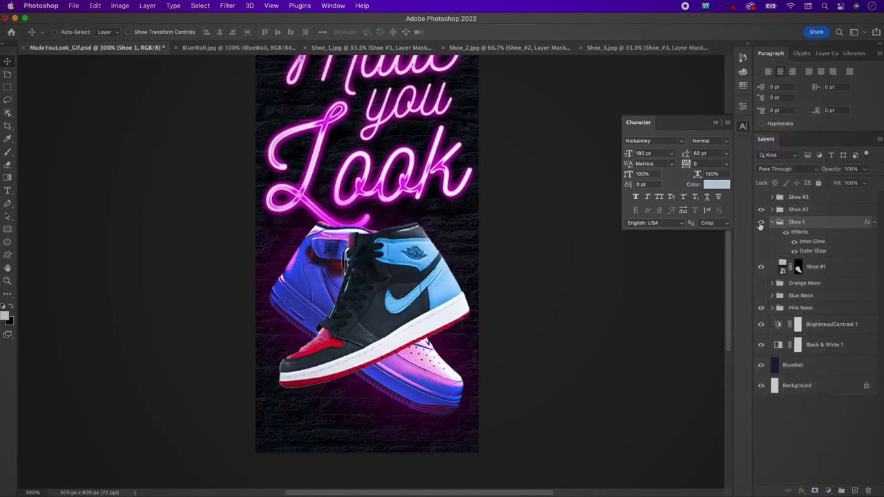
pyautogui.click(760, 221)
pyautogui.click(801, 213)
pyautogui.rightClick(803, 215)
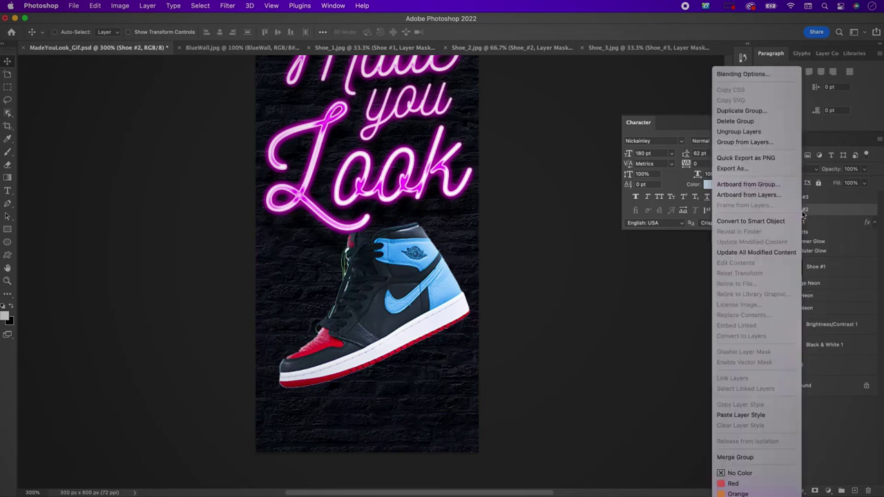
pyautogui.click(732, 415)
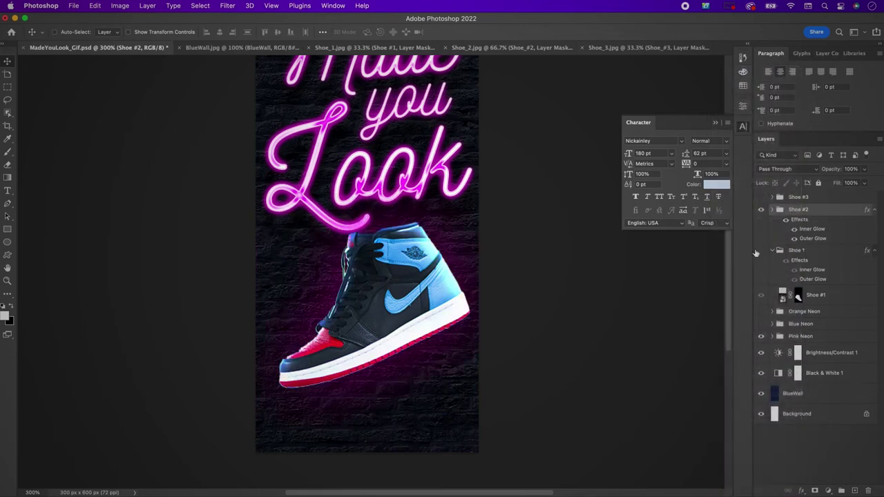
# - Set the Shoe #2 group's Inner Glow colour to blue #3db6fb
pyautogui.doubleClick(811, 229)
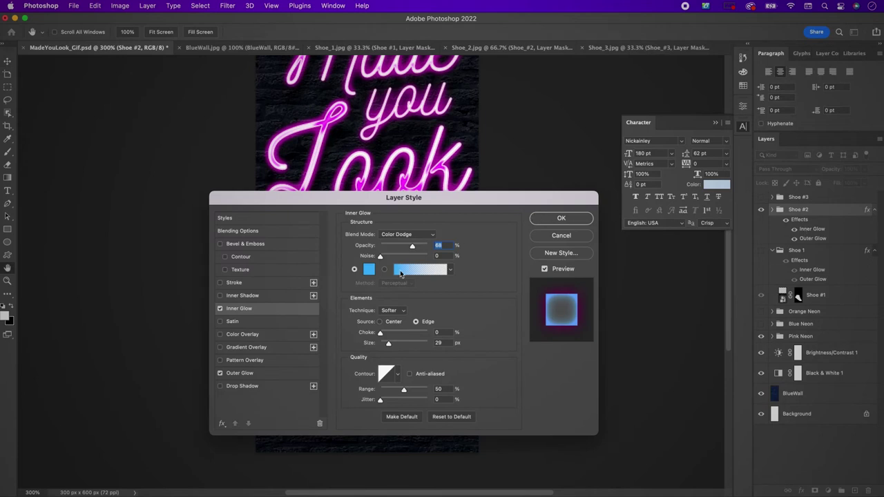
pyautogui.click(369, 269)
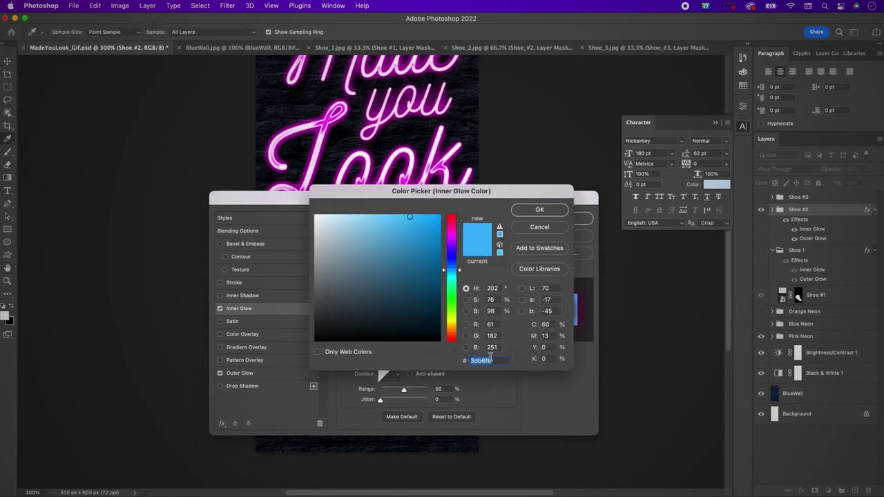
pyautogui.write('3')
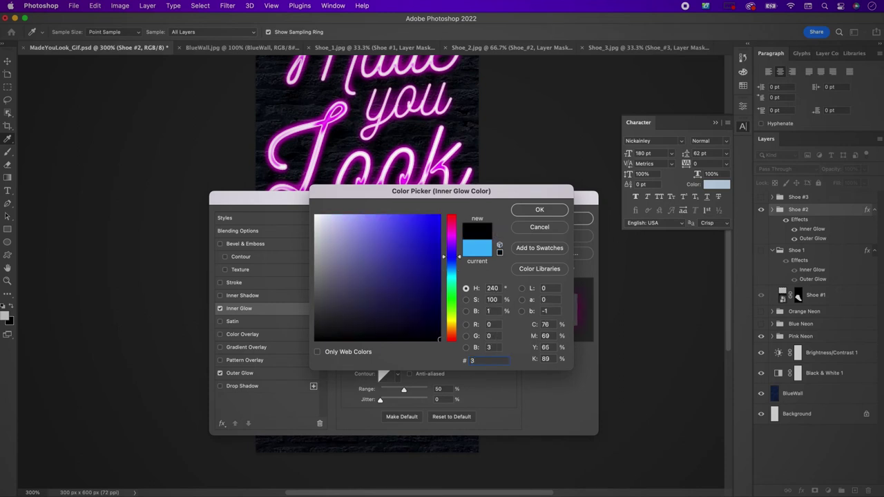
pyautogui.write('db')
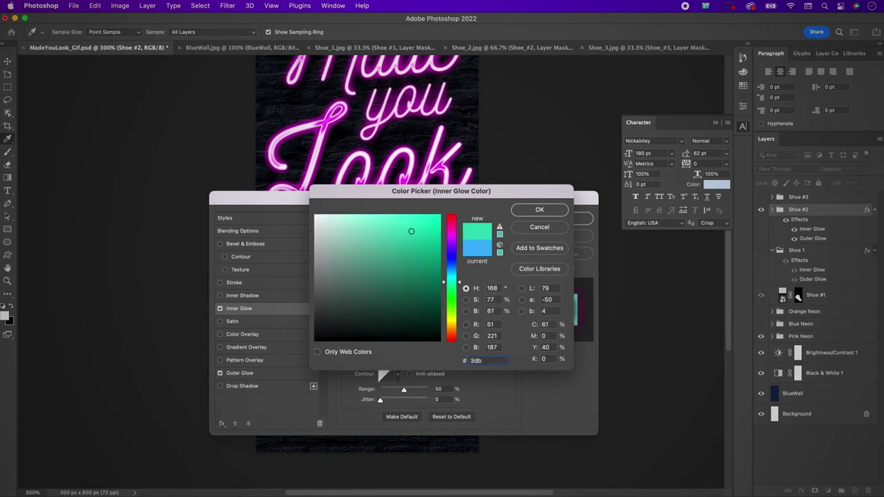
pyautogui.write('6')
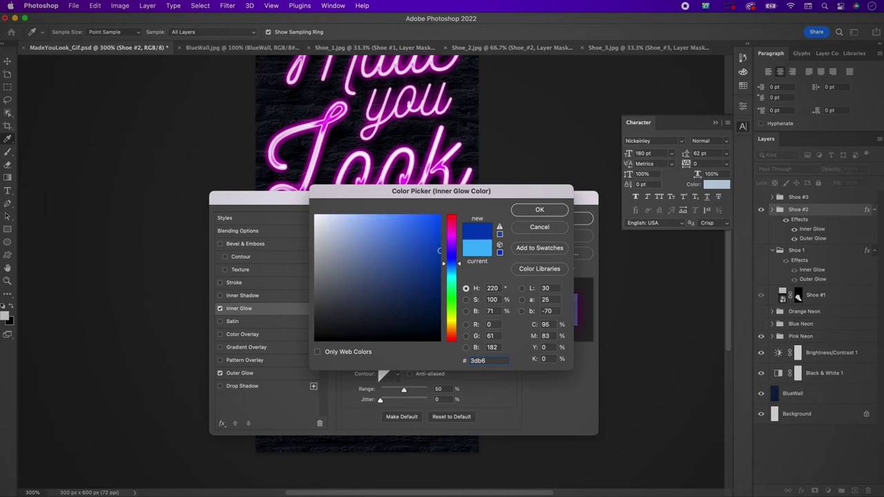
pyautogui.write('fb')
pyautogui.press('Return')
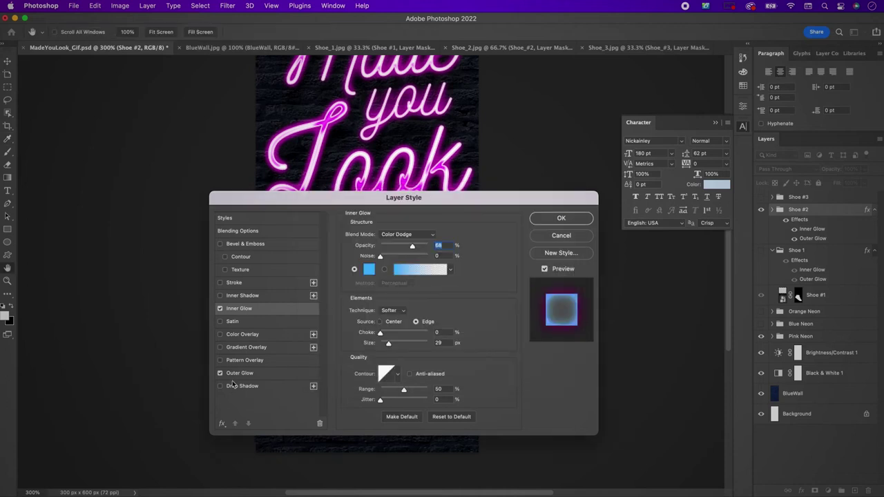
# - Set the Shoe #2 group's Outer Glow colour to light blue #98d4ff and apply the layer style
pyautogui.click(258, 375)
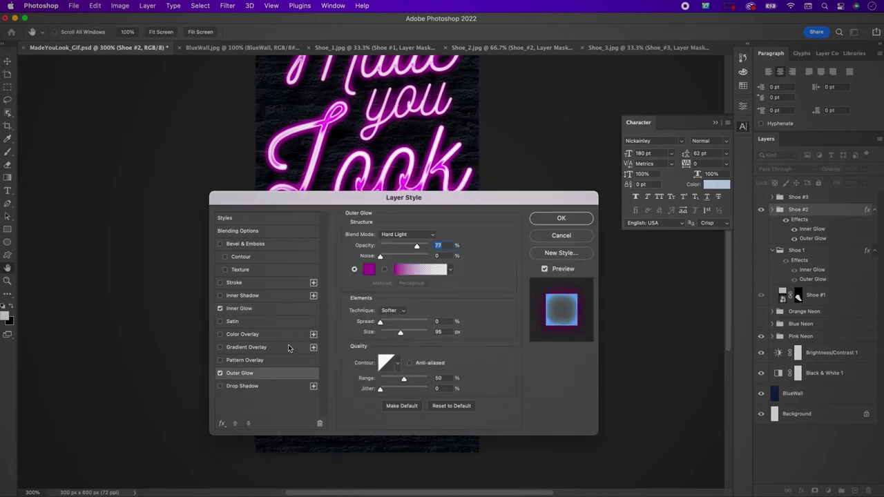
pyautogui.click(369, 269)
pyautogui.write('9')
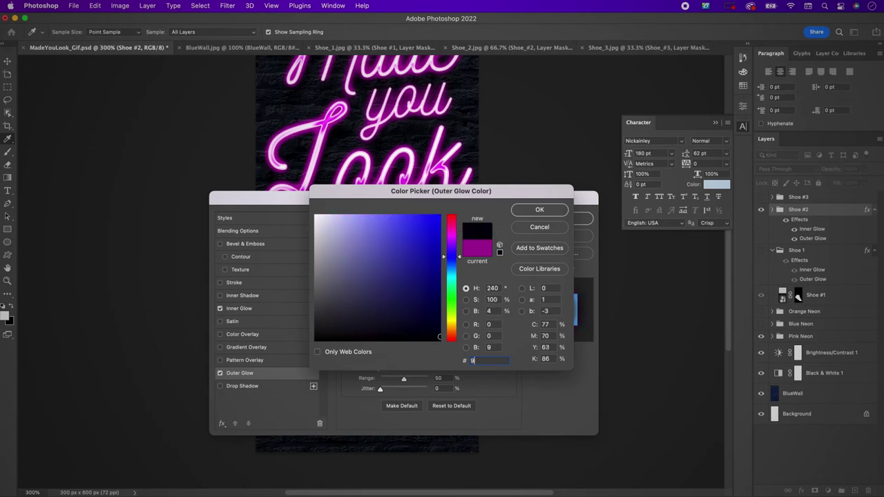
pyautogui.write('8d')
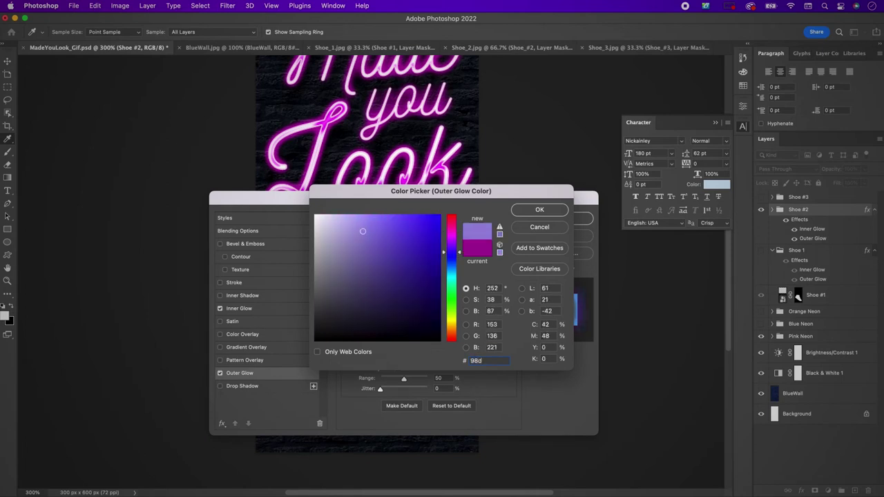
pyautogui.write('4ff')
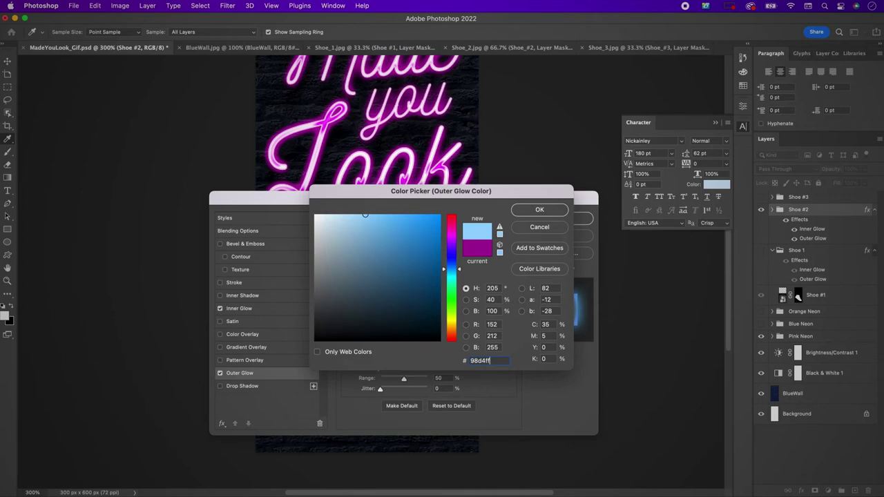
pyautogui.press('Return')
pyautogui.press('Return')
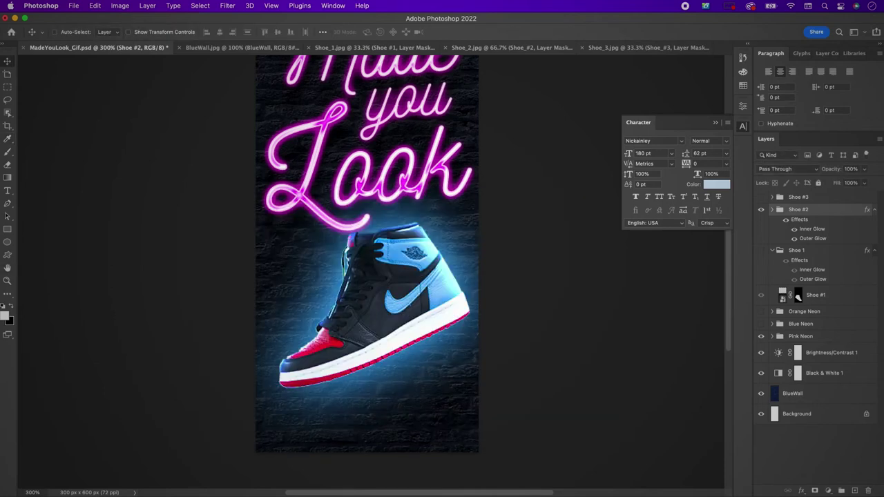
# - Hide the Shoe #2 group, show Shoe #3, and paste the copied layer style onto the Shoe #3 group
pyautogui.click(761, 209)
pyautogui.click(760, 198)
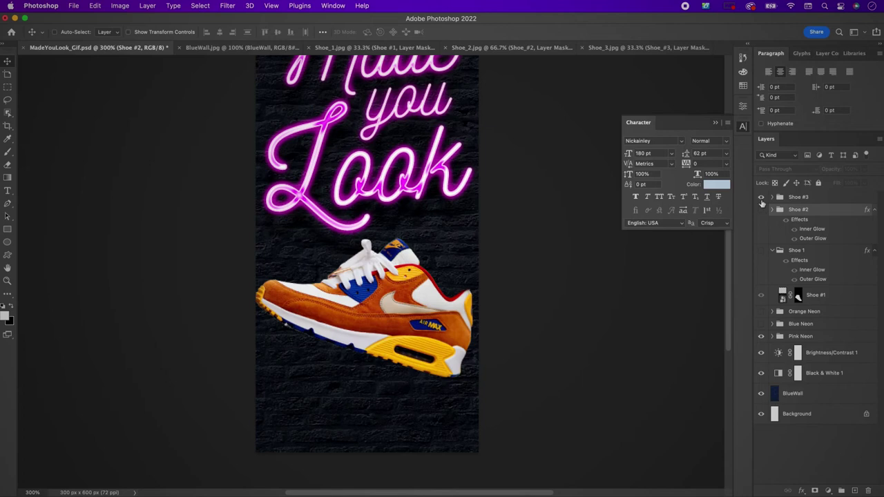
pyautogui.click(815, 200)
pyautogui.rightClick(815, 200)
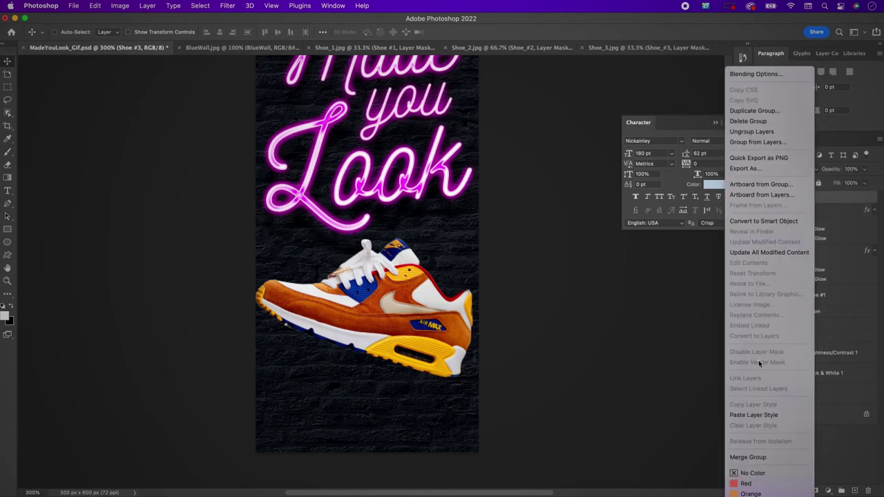
pyautogui.click(753, 414)
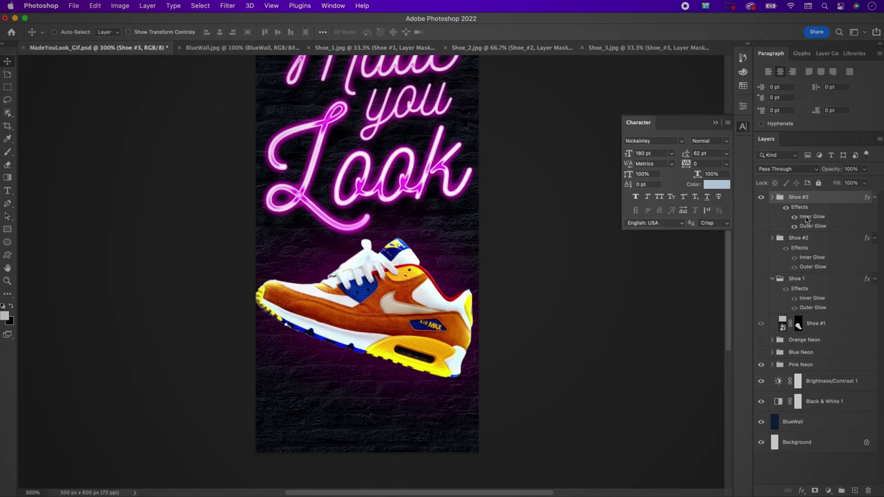
# - Set the Shoe #3 group's Inner Glow colour to burnt orange #cc5303
pyautogui.doubleClick(807, 217)
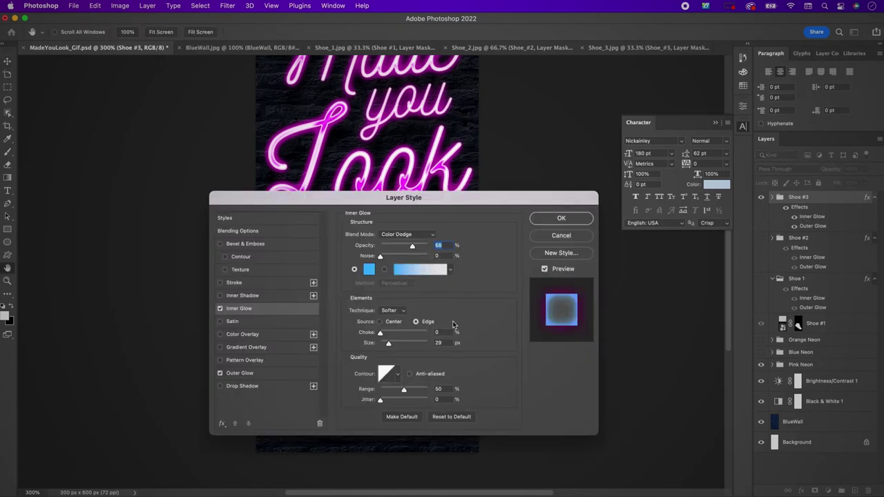
pyautogui.click(370, 275)
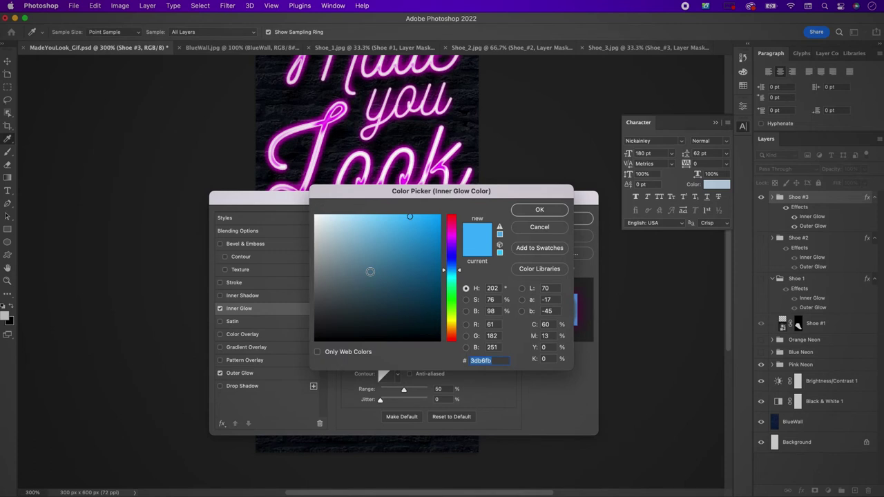
pyautogui.write('cc5')
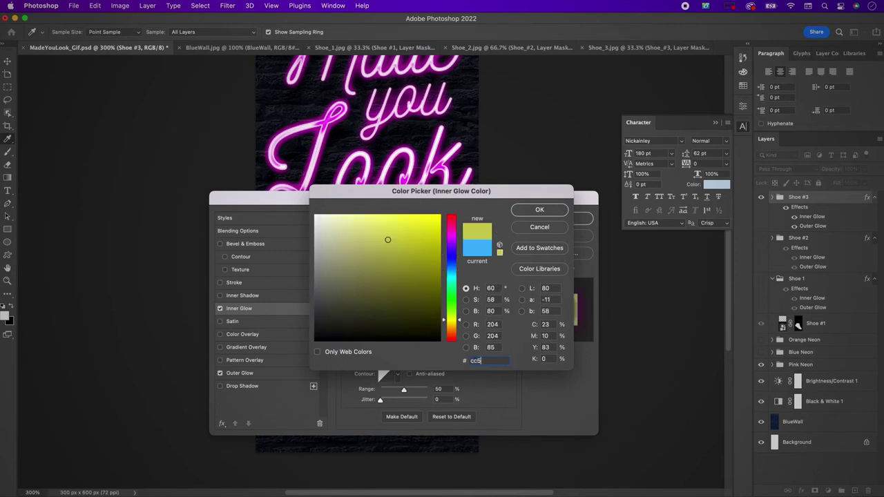
pyautogui.write('3')
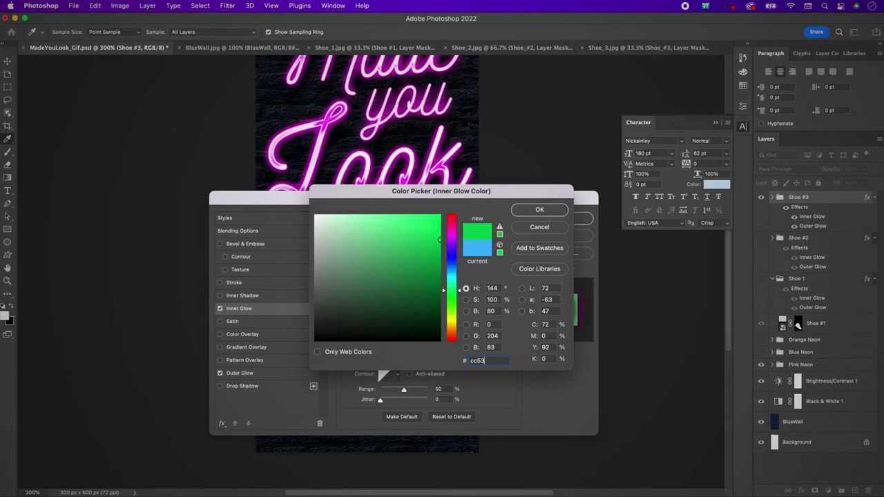
pyautogui.write('03')
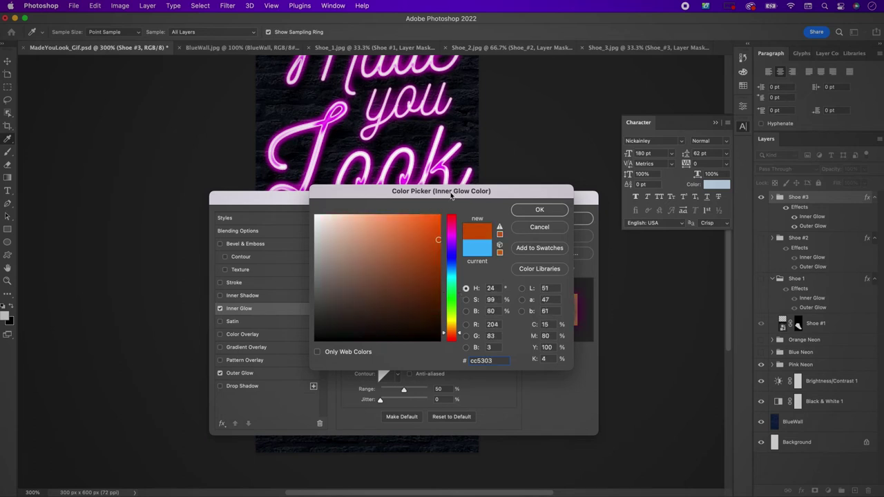
pyautogui.click(524, 209)
# - Set the Shoe #3 group's Outer Glow colour to orange #e59a02 and apply the layer style
pyautogui.click(245, 372)
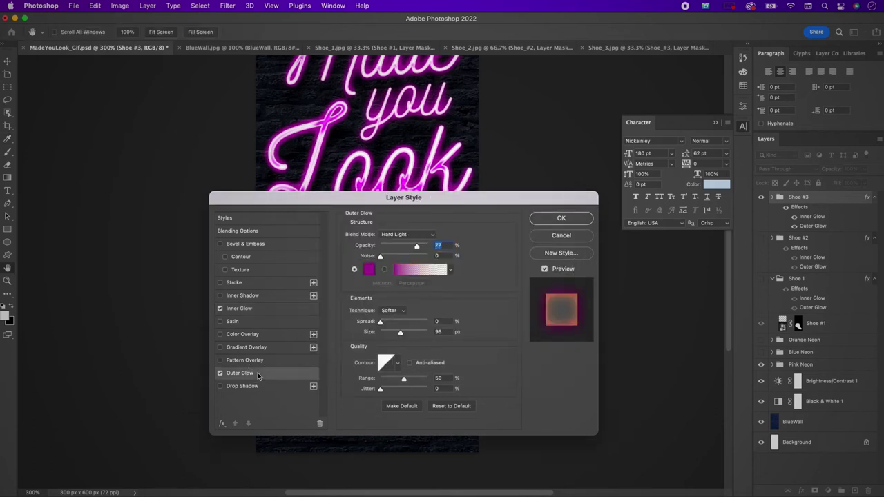
pyautogui.click(369, 270)
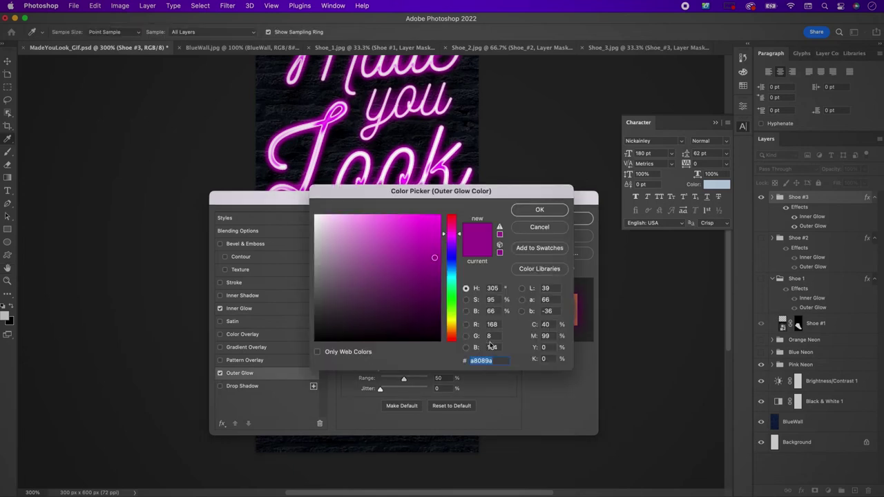
pyautogui.write('e5')
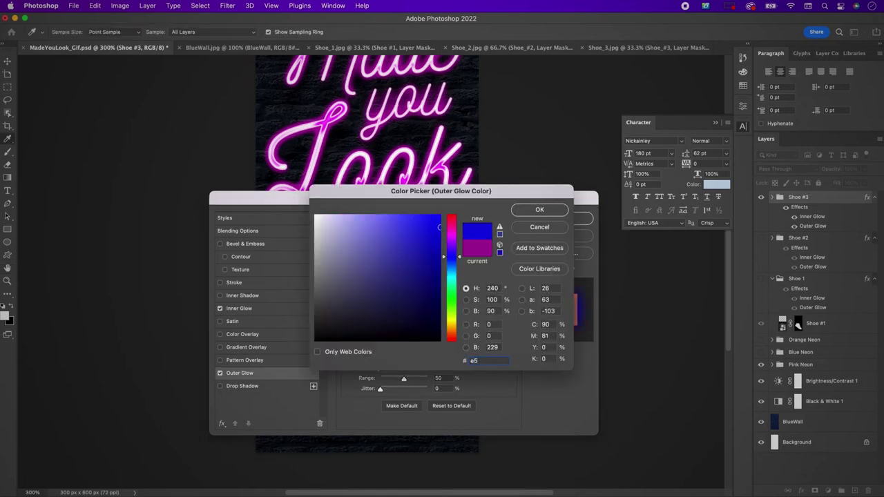
pyautogui.write('9a')
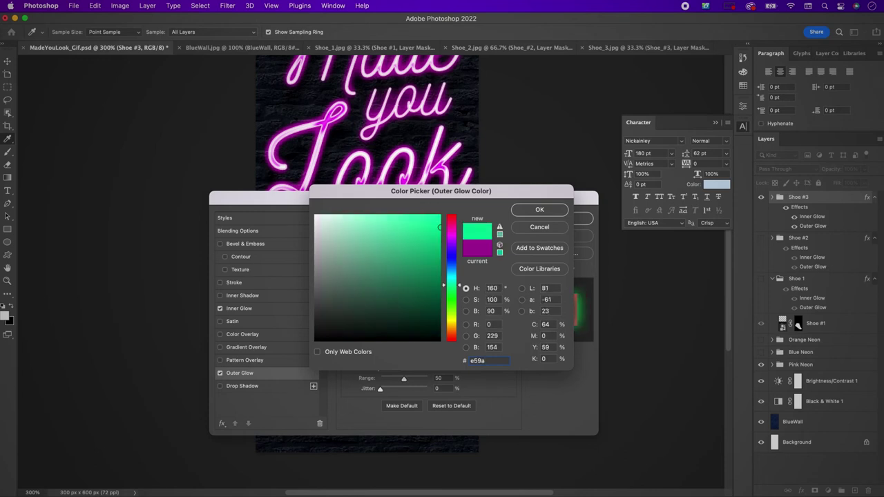
pyautogui.write('02')
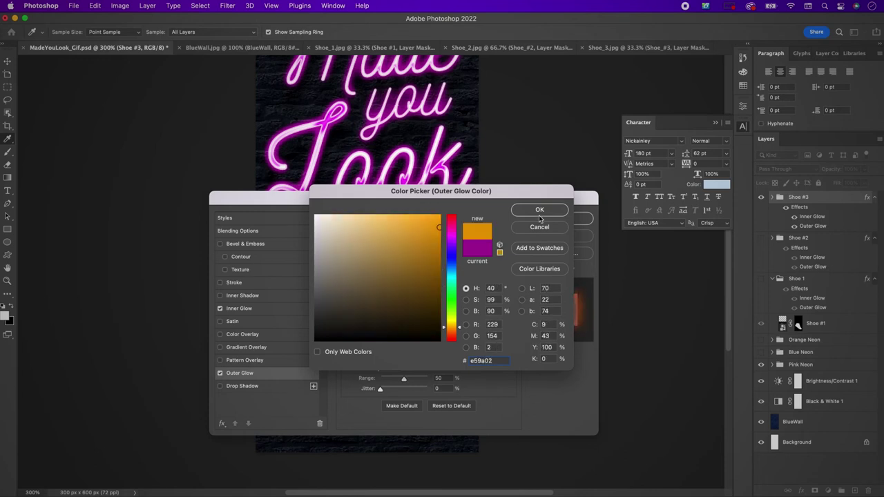
pyautogui.click(540, 211)
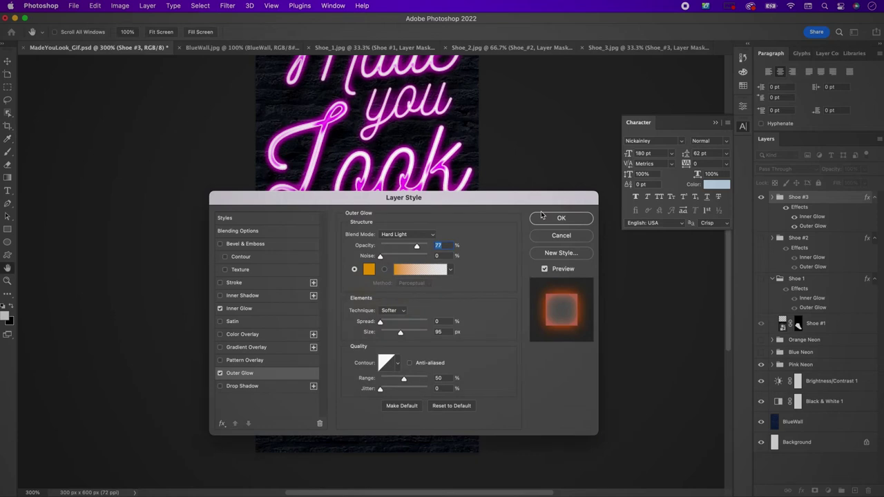
pyautogui.click(562, 218)
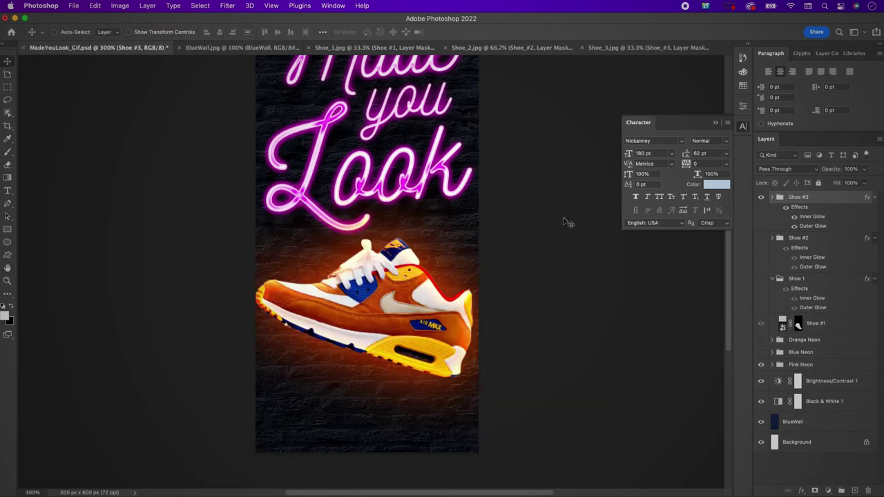
# - Add a text layer reading "shop now" on the brick wall below the orange sneaker
pyautogui.press('t')
pyautogui.click(314, 411)
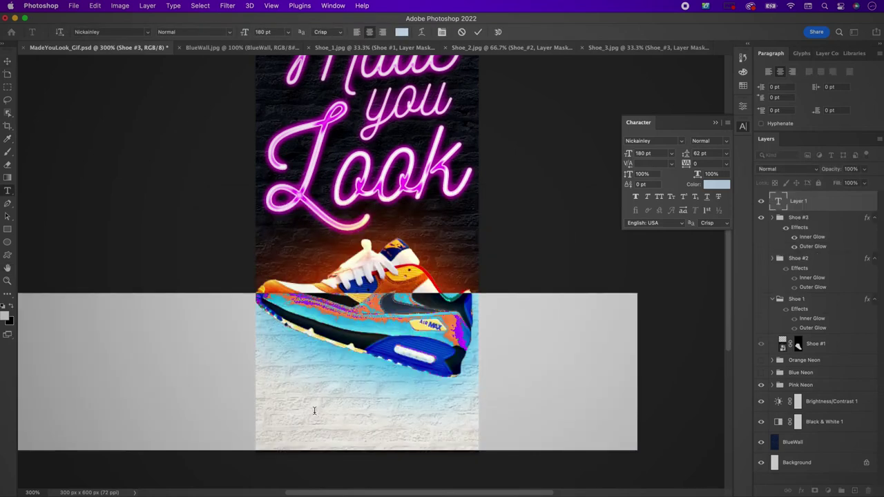
pyautogui.write('Shop')
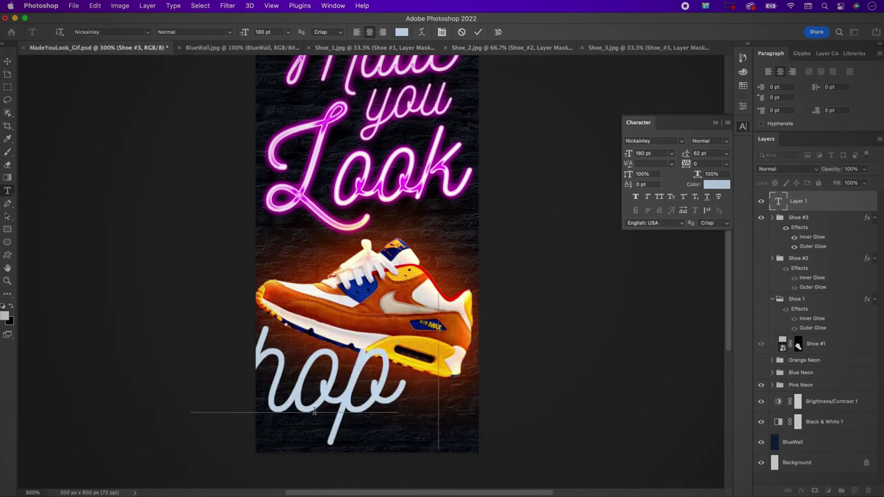
pyautogui.write(' now')
# - Change the font of the whole "shop now" text to Poppins Bold
pyautogui.hotkey('ctrl', 'a')
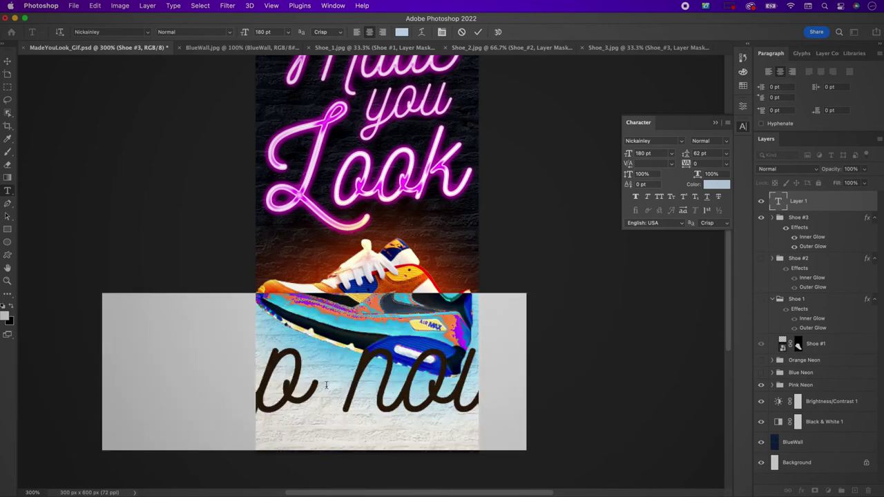
pyautogui.click(645, 140)
pyautogui.write('pop')
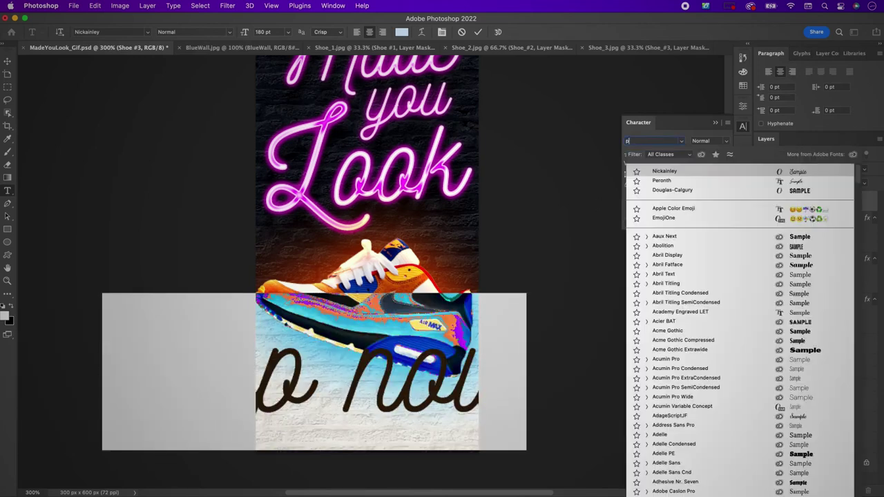
pyautogui.write('p')
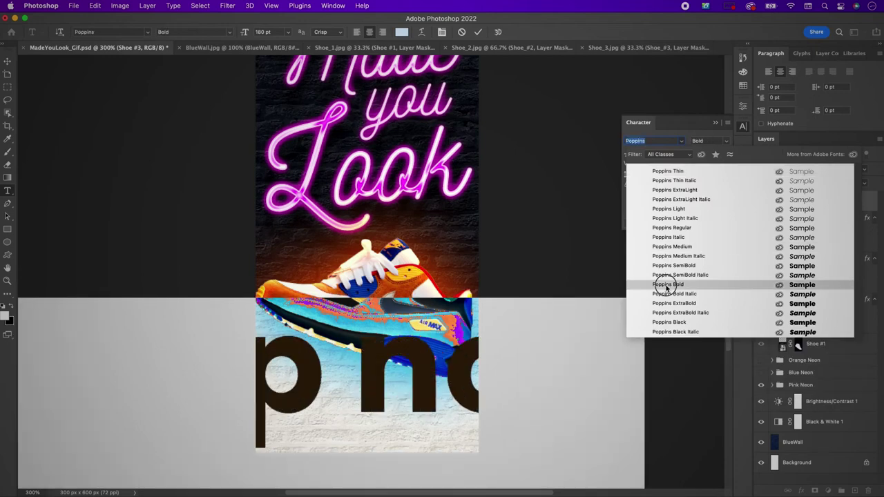
pyautogui.click(666, 284)
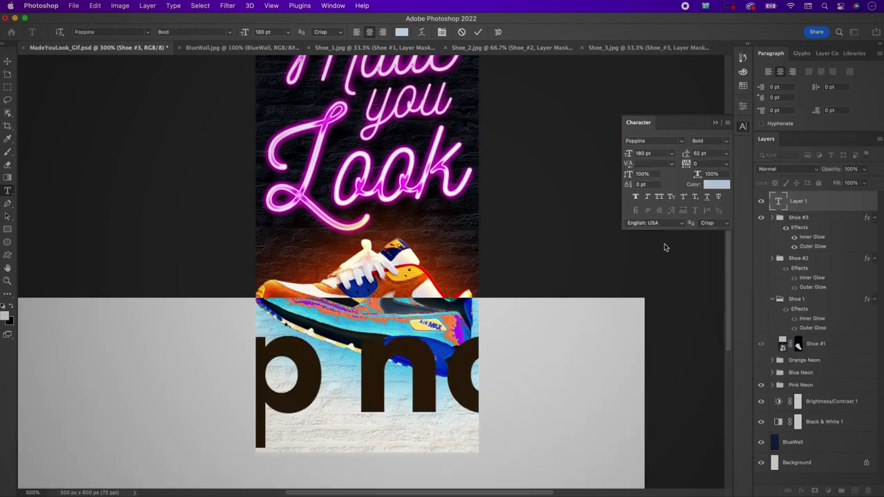
# - Set the "shop now" text to a font size of 17 pt with tracking of 160
pyautogui.click(642, 154)
pyautogui.write('1')
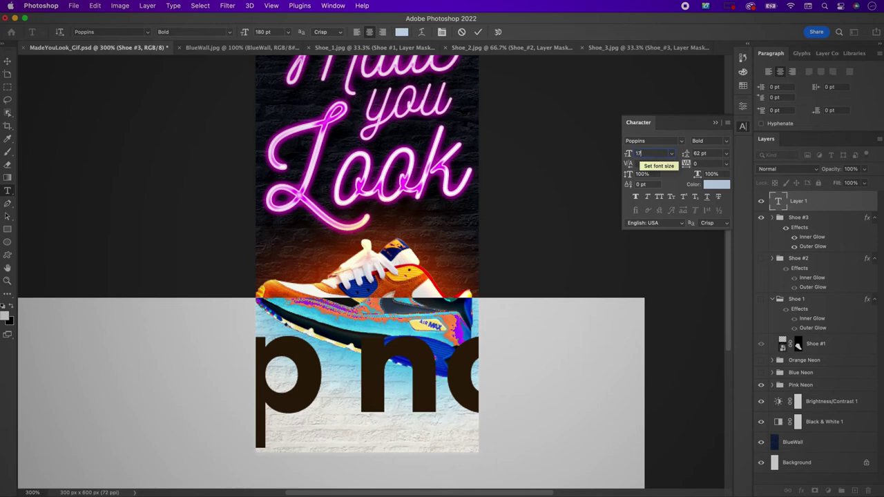
pyautogui.write('7')
pyautogui.press('Return')
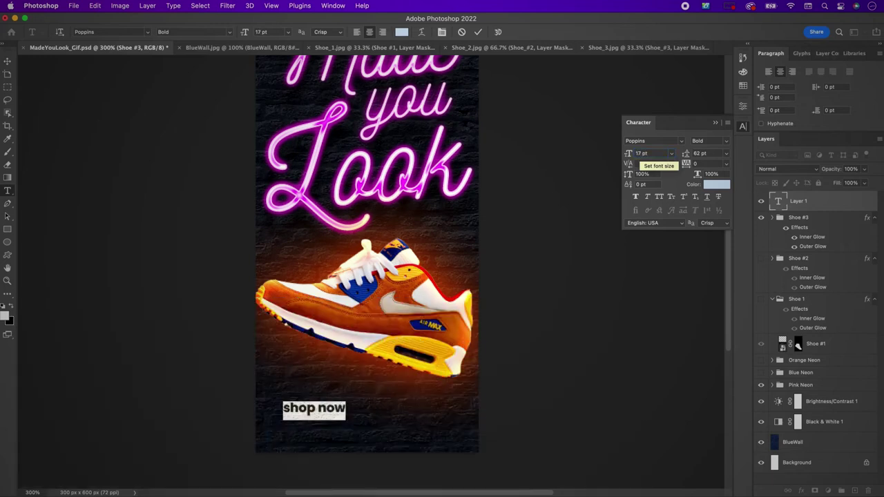
pyautogui.click(713, 164)
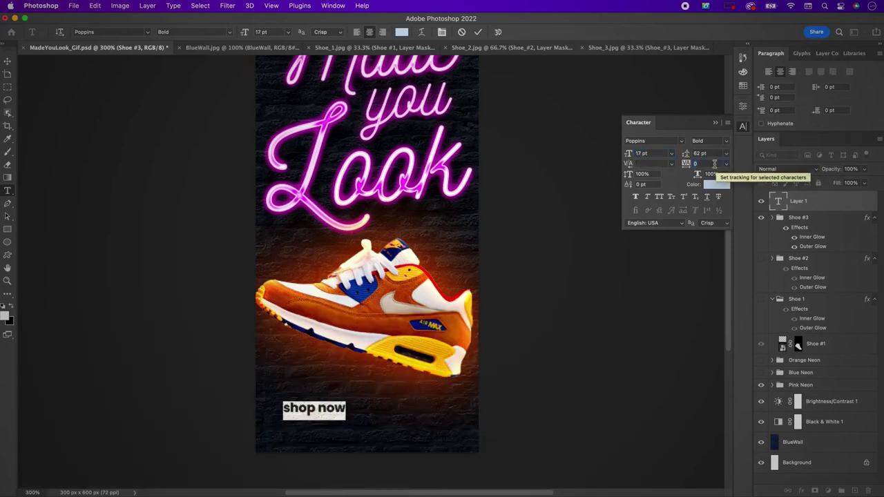
pyautogui.write('160')
pyautogui.press('Return')
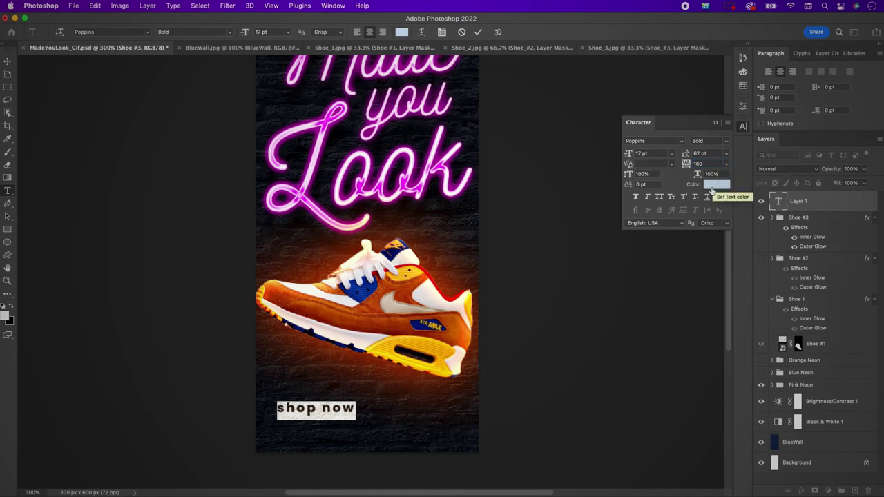
# - Change the "shop now" text colour to white #ffffff
pyautogui.click(716, 184)
pyautogui.moveTo(385, 280); pyautogui.dragTo(304, 203)
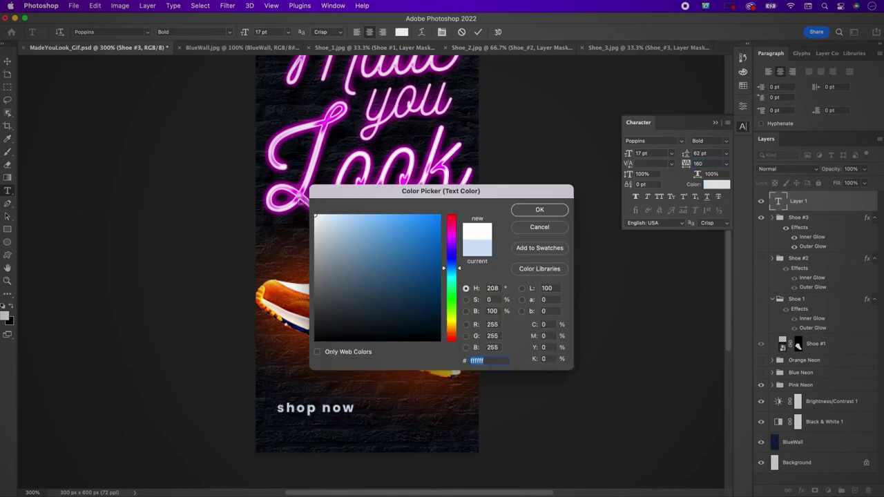
pyautogui.press('Return')
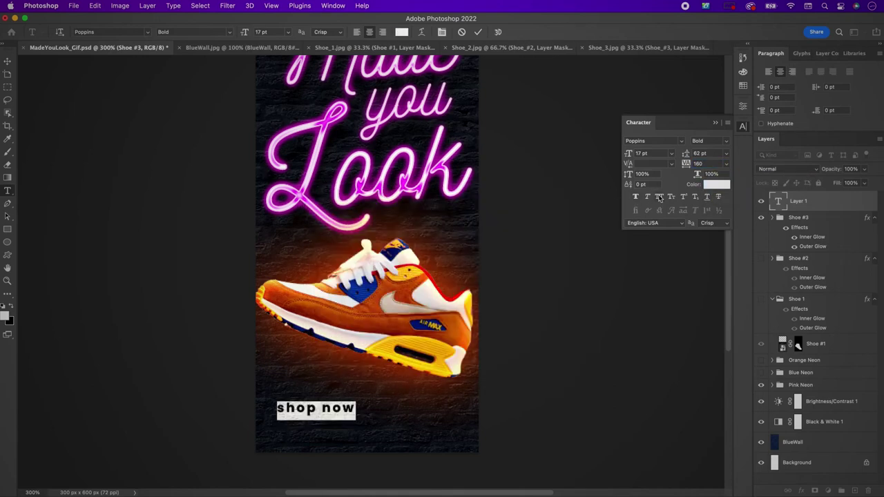
# - Apply All Caps to the "shop now" text and move it to the centre of the banner's lower edge, below the sneaker
pyautogui.click(658, 198)
pyautogui.click(478, 32)
pyautogui.press('v')
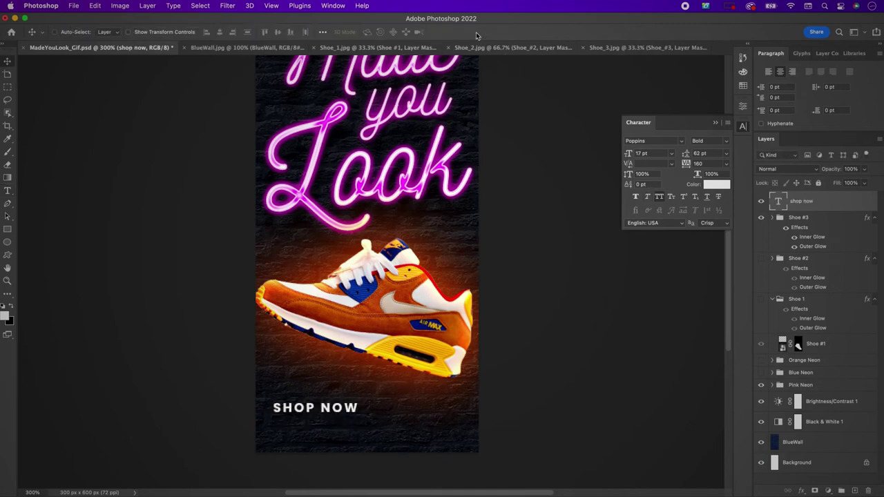
pyautogui.moveTo(365, 373); pyautogui.dragTo(409, 391)
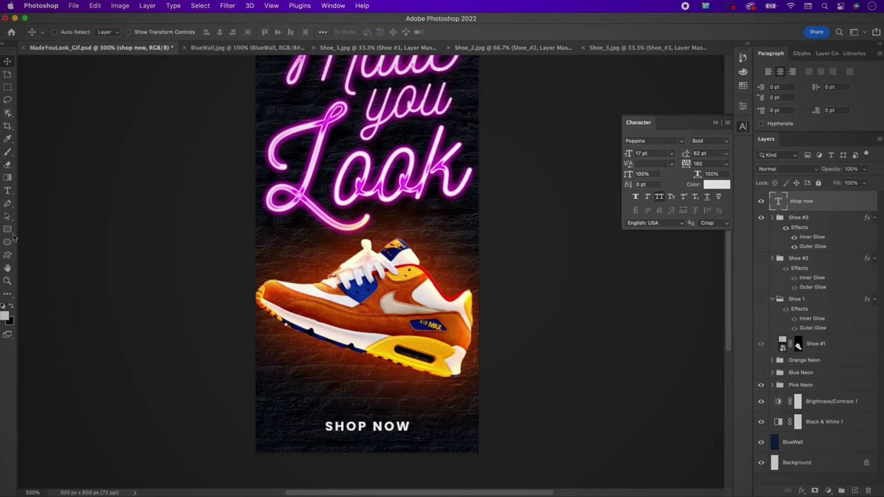
# - Draw a rectangle about 155 × 41 px around the SHOP NOW text, with no fill and a white stroke
pyautogui.click(6, 230)
pyautogui.moveTo(308, 410); pyautogui.dragTo(423, 442)
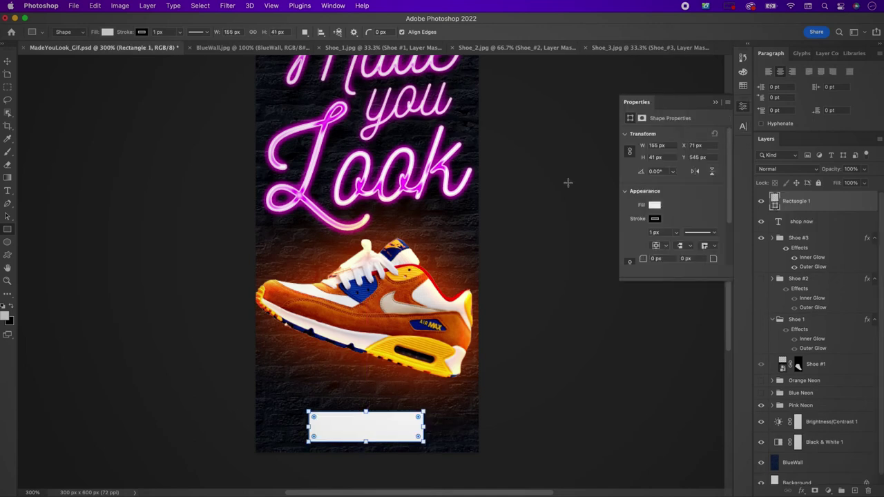
pyautogui.click(654, 218)
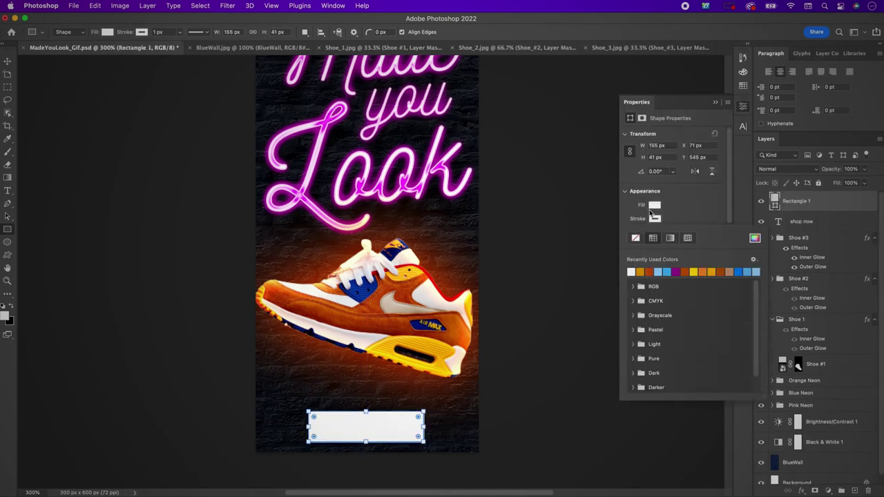
pyautogui.click(655, 205)
pyautogui.click(635, 225)
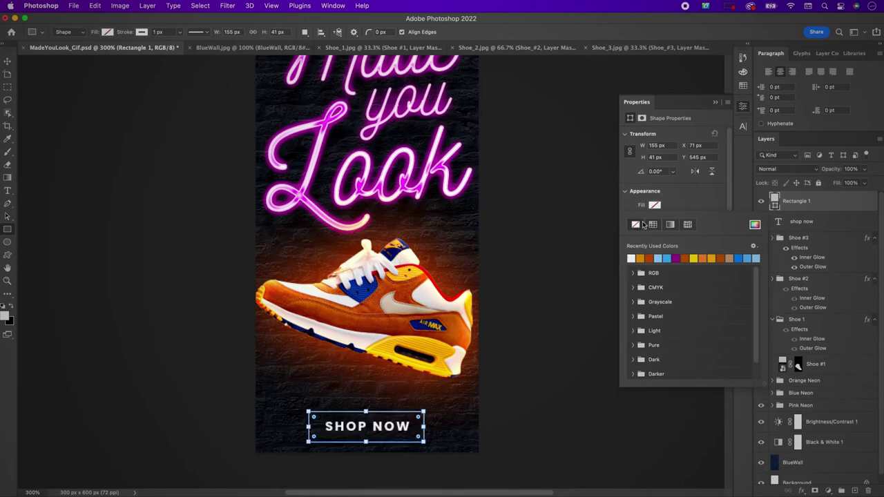
pyautogui.click(686, 200)
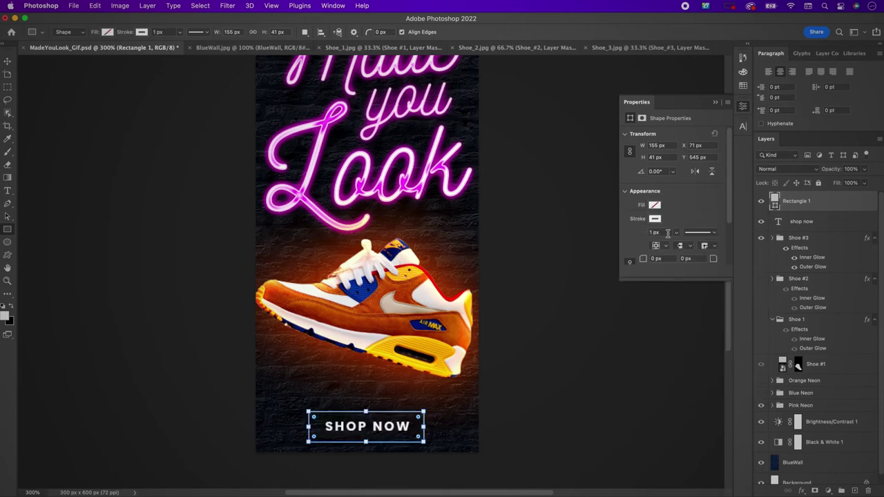
# - Round all corners of the rectangle to 4 px and nudge it so it frames the SHOP NOW text evenly
pyautogui.moveTo(727, 207); pyautogui.dragTo(728, 242)
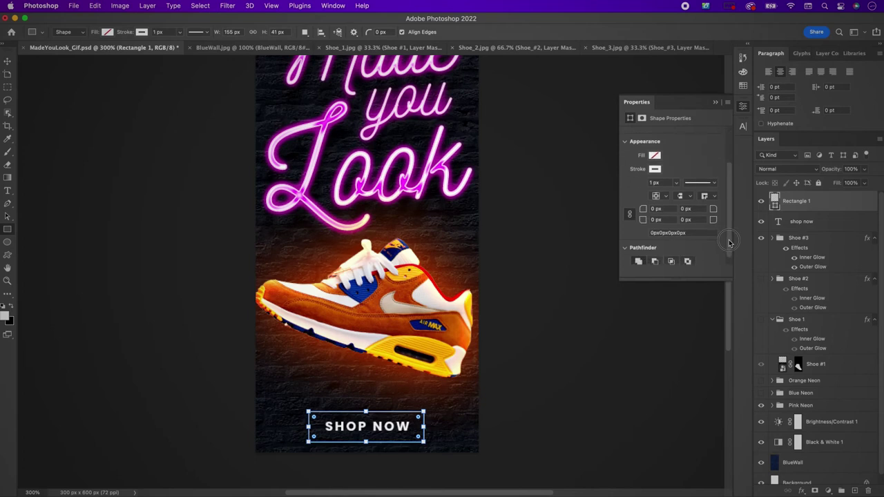
pyautogui.click(653, 209)
pyautogui.press('v')
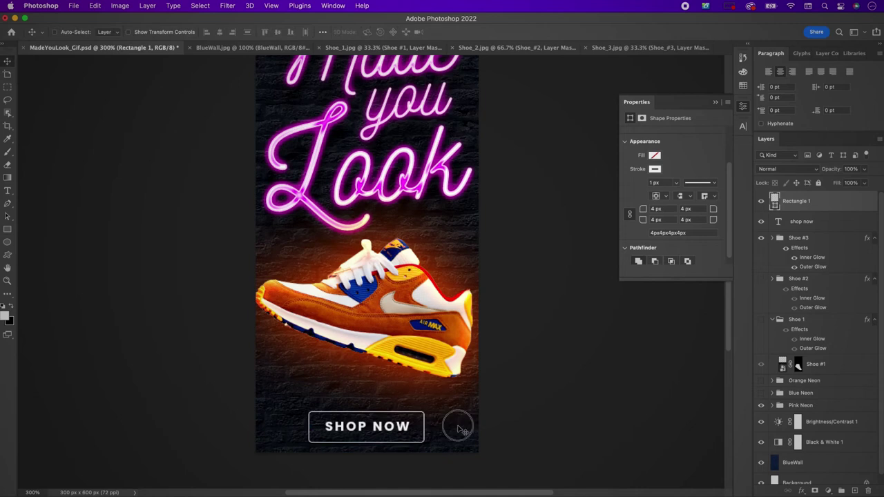
pyautogui.moveTo(457, 427); pyautogui.dragTo(459, 426)
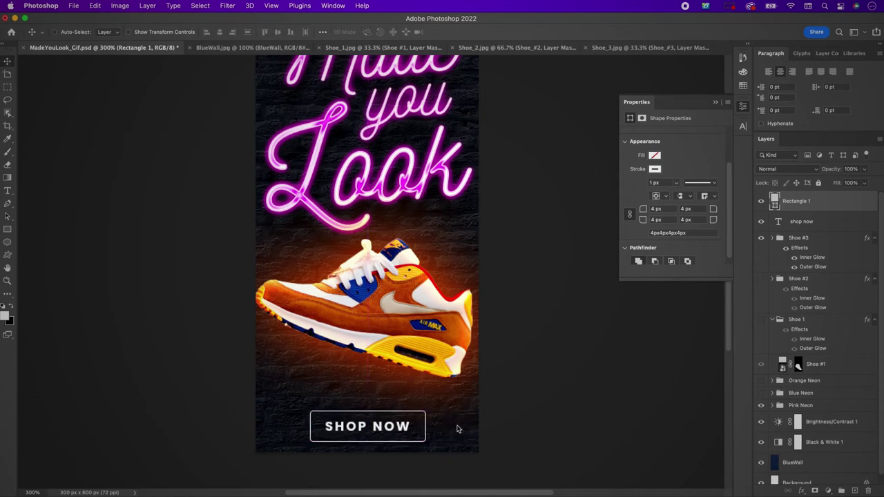
pyautogui.press('Up')
pyautogui.press('Down')
# - Group the rectangle and the "shop now" text layer and name the group "Button"
pyautogui.keyDown('shift'); pyautogui.click(842, 223); pyautogui.keyUp('shift')
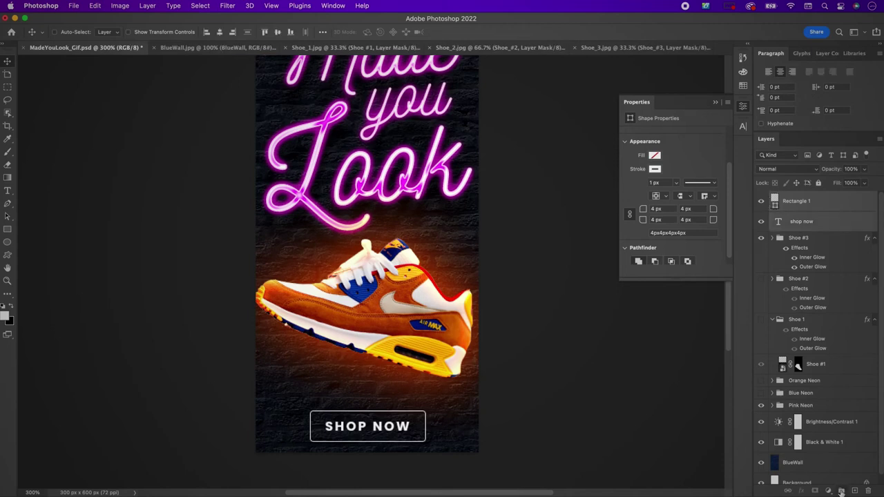
pyautogui.click(841, 490)
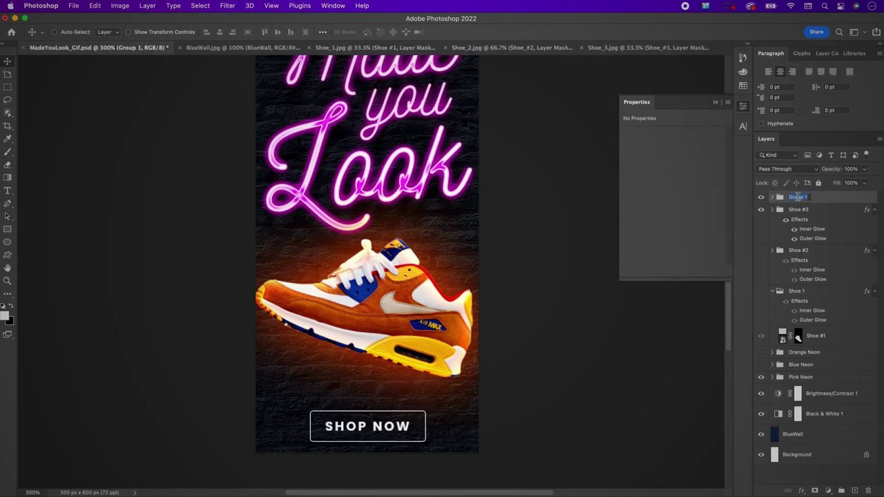
pyautogui.write('Button')
pyautogui.press('Return')
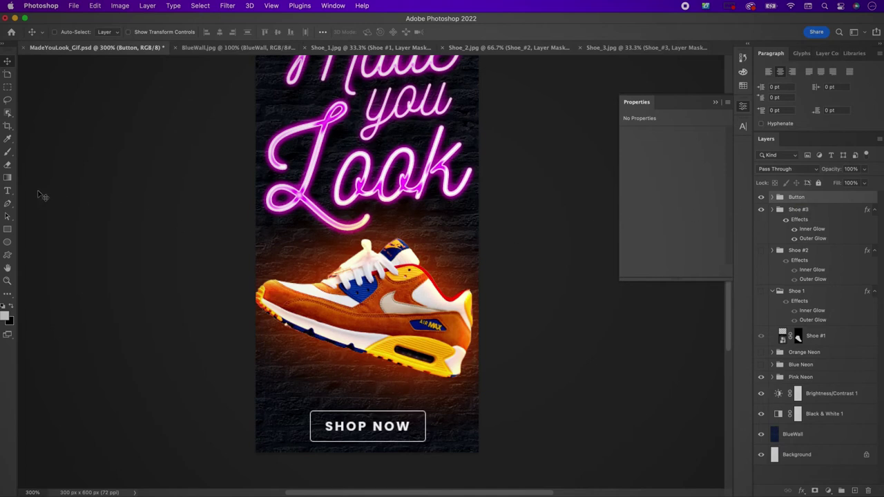
# - Draw a white circle about 103 px in diameter over the orange sneaker's heel and shift it to about X 172.5, Y 287.5 px
pyautogui.click(7, 229)
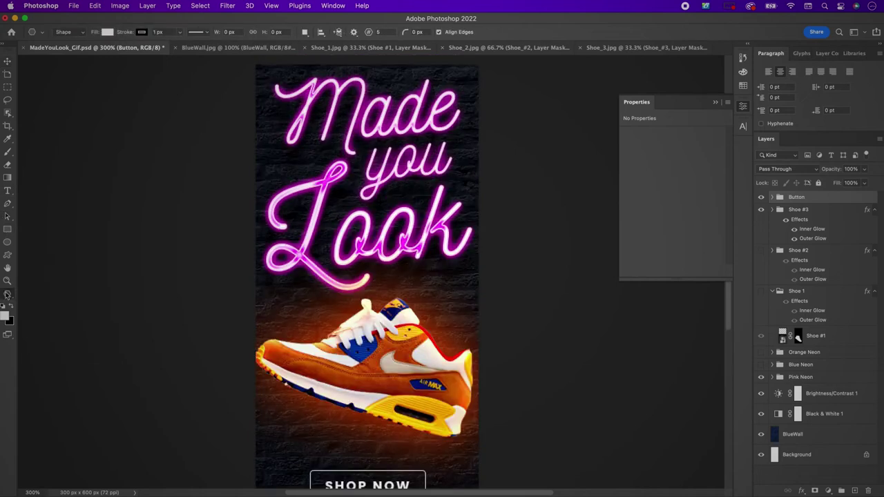
pyautogui.click(8, 243)
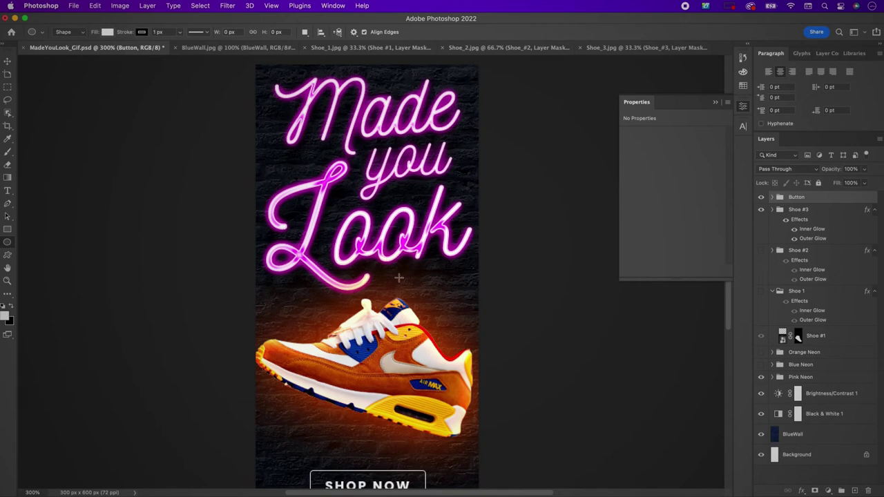
pyautogui.moveTo(398, 277); pyautogui.dragTo(493, 356)
pyautogui.press('v')
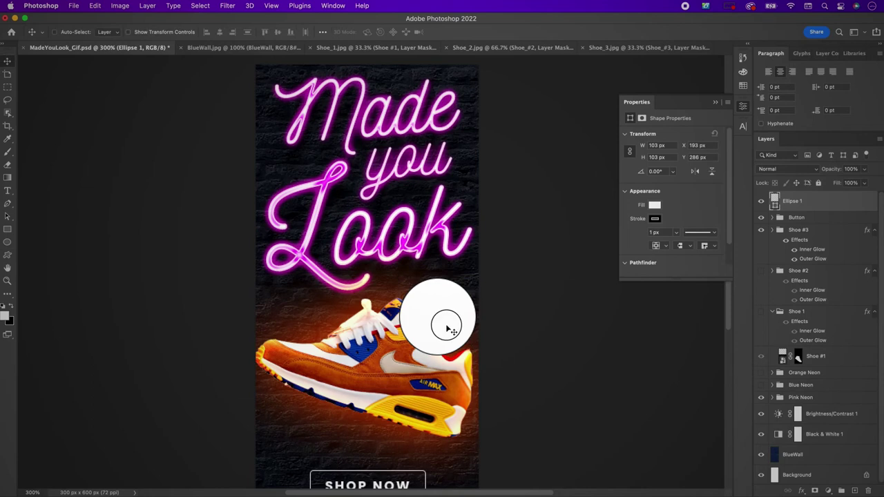
pyautogui.moveTo(447, 330)
pyautogui.mouseDown()
pyautogui.moveTo(426, 325)
pyautogui.moveTo(431, 331)
pyautogui.mouseUp()
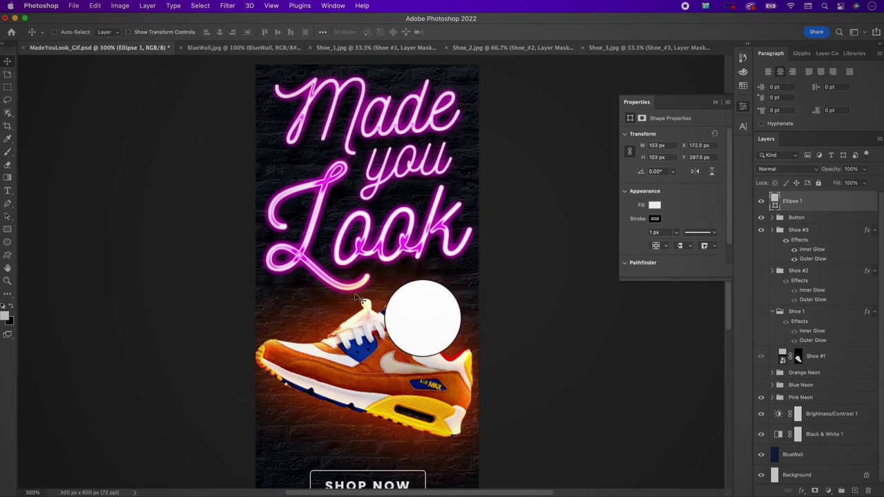
# - Add type along the circle's outline reading "FREE SHIPPING •"
pyautogui.click(7, 192)
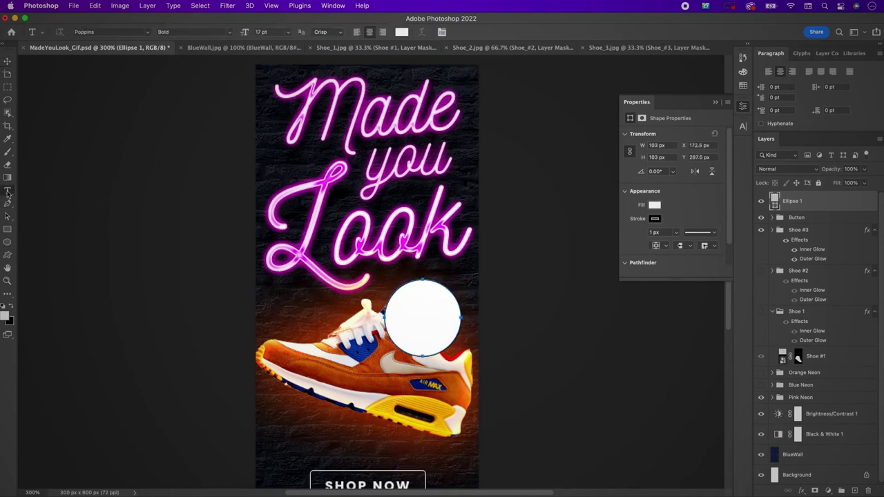
pyautogui.click(435, 280)
pyautogui.write('FREE SH')
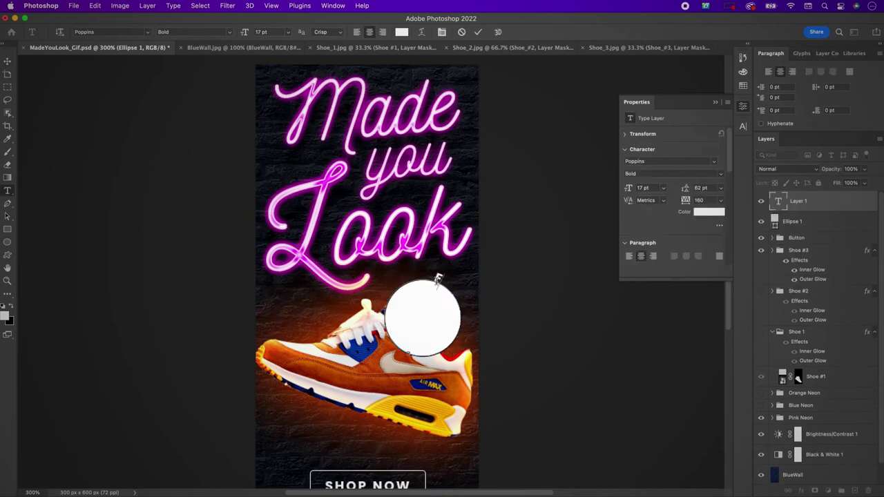
pyautogui.write('I')
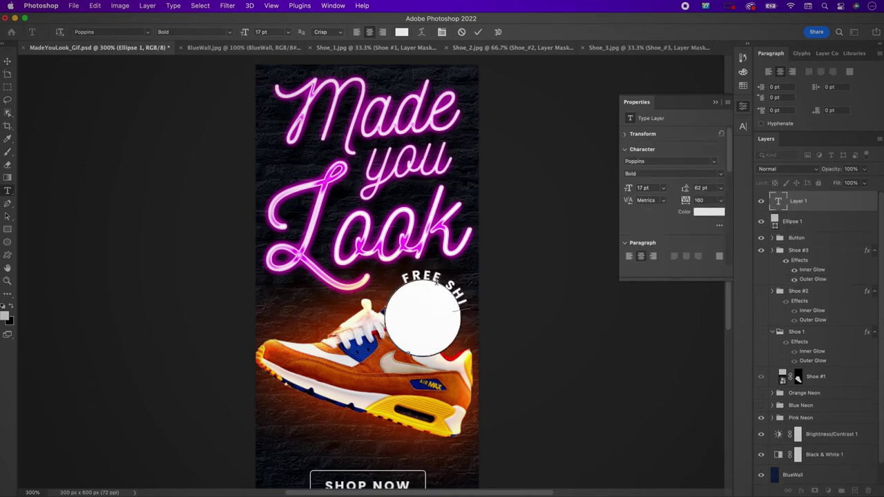
pyautogui.write('PPING')
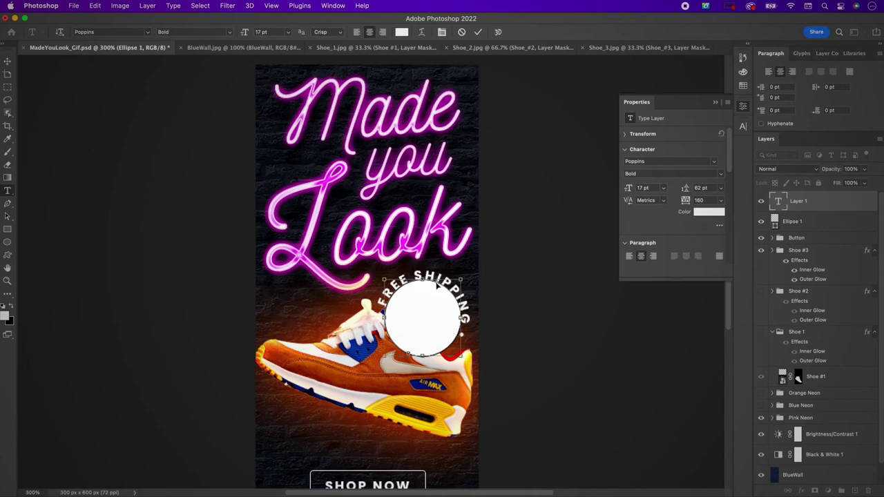
# - Set the font size of the whole circular FREE SHIPPING text to 14.75 pt
pyautogui.press('super+a')
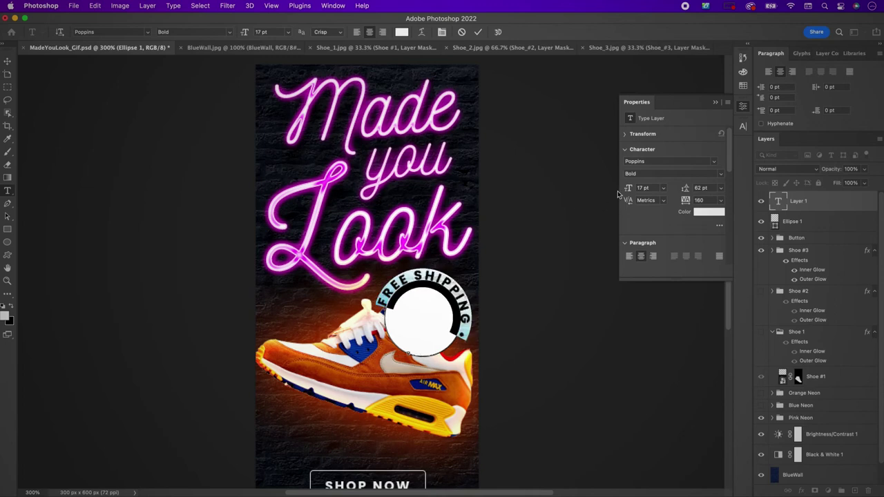
pyautogui.click(742, 127)
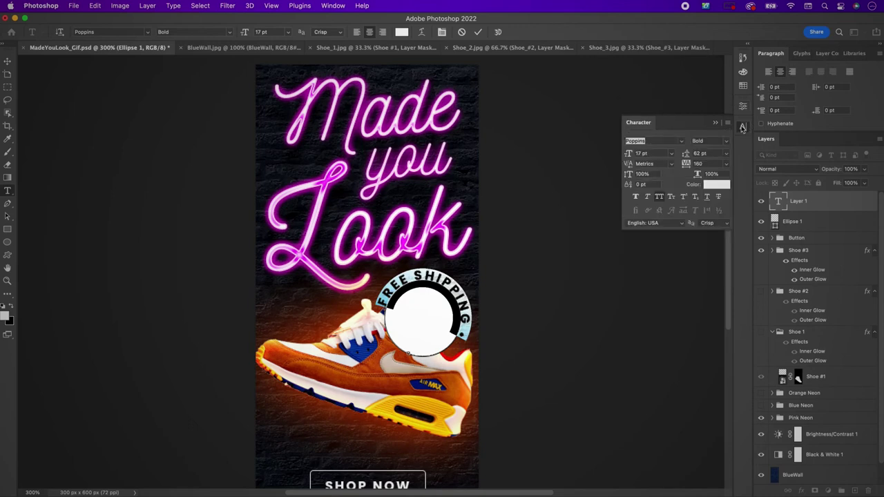
pyautogui.click(654, 153)
pyautogui.write('14.7')
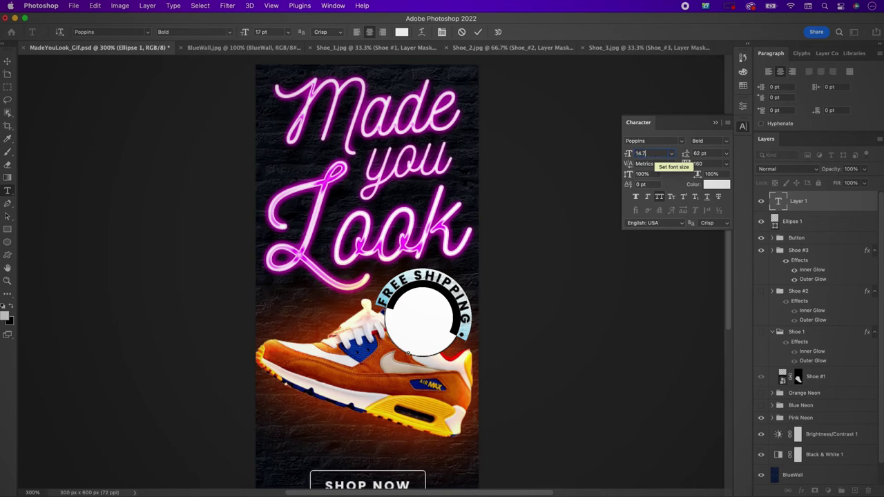
pyautogui.write('5')
pyautogui.press('Return')
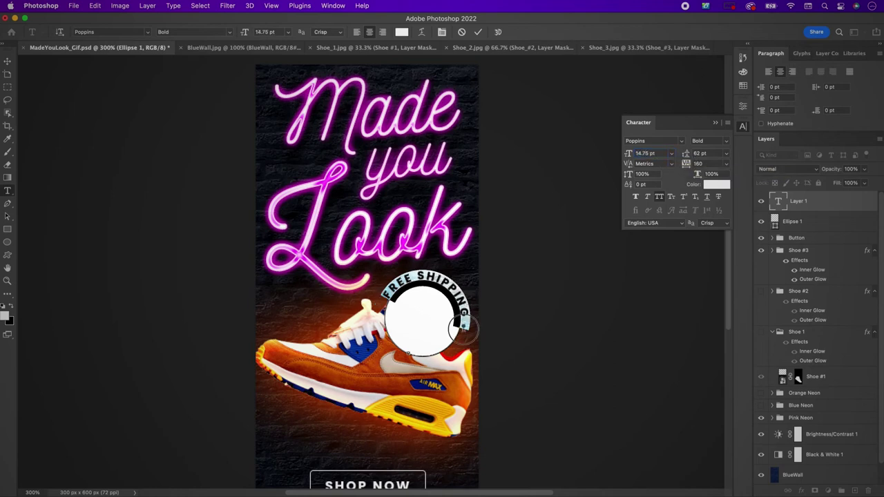
# - Repeat the "FREE SHIPPING •" phrase at the end of the text so it wraps around the circle
pyautogui.click(452, 326)
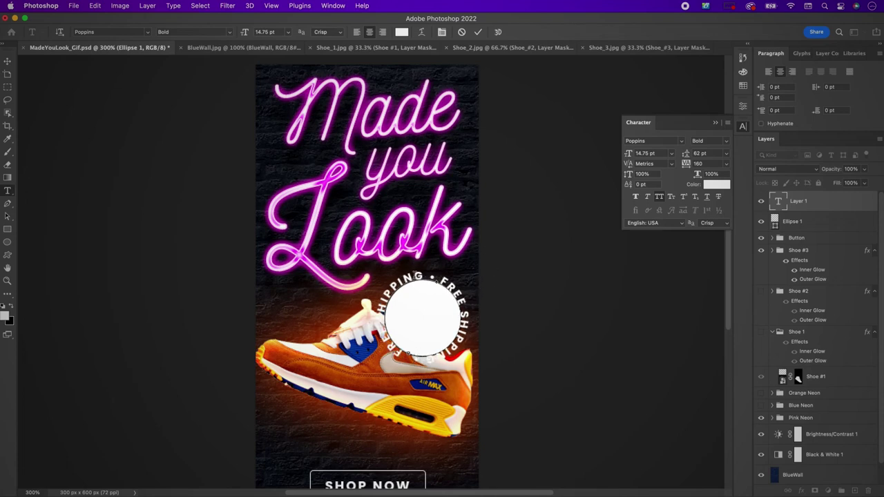
pyautogui.click(418, 277)
# - Set the circular text's tracking to 180 and hide the Ellipse 1 layer
pyautogui.press('super+a')
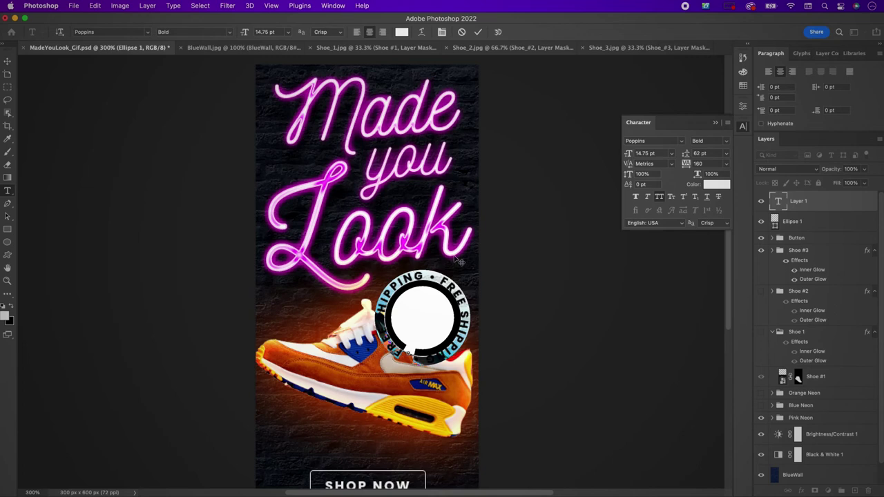
pyautogui.click(699, 163)
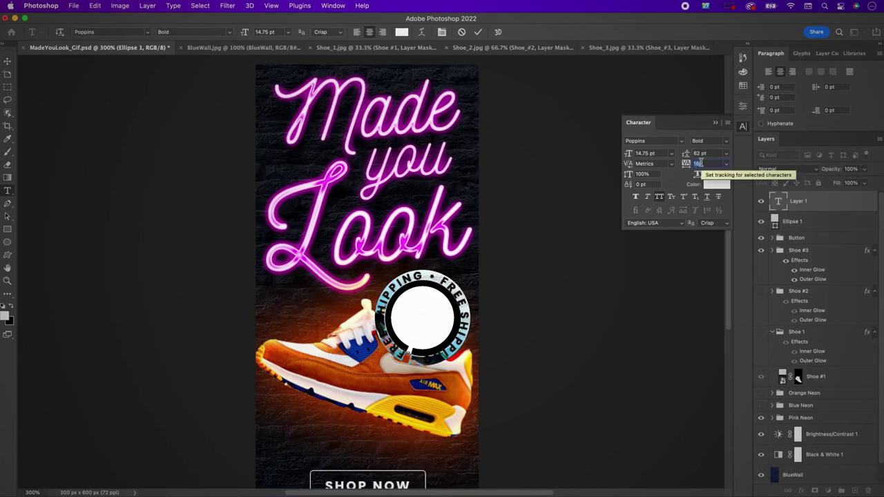
pyautogui.click(480, 33)
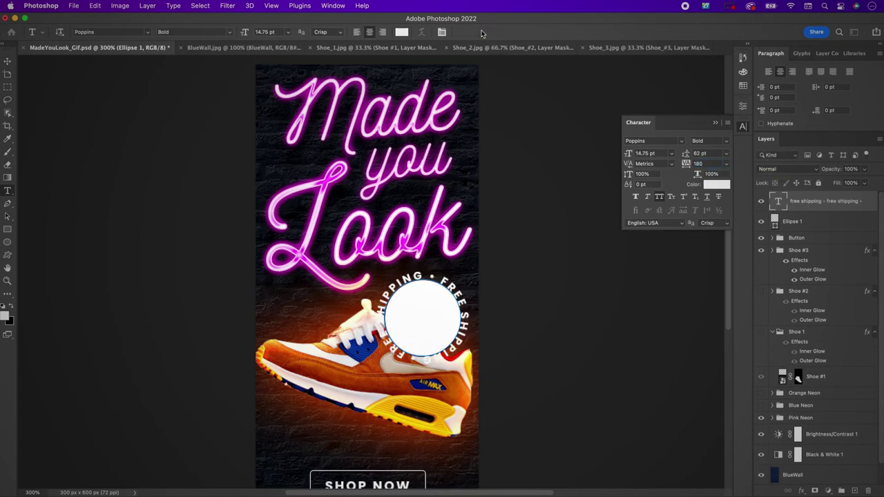
pyautogui.click(761, 222)
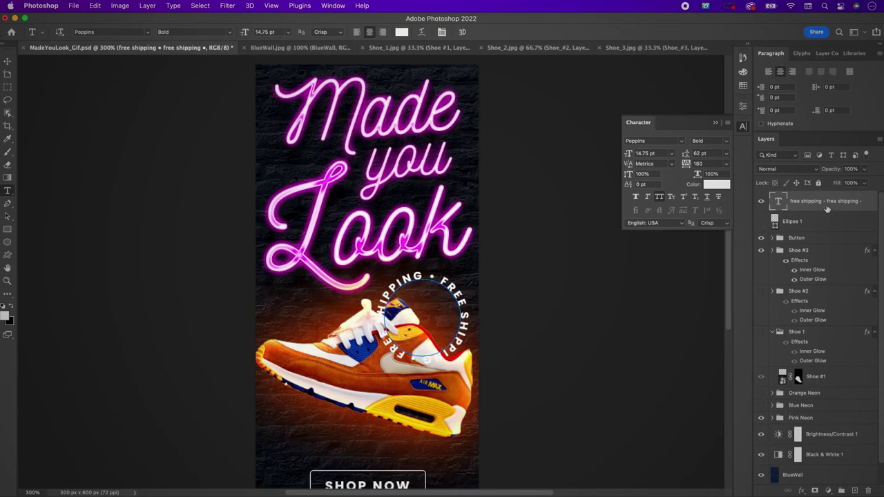
# - Move the circular free shipping text layer beneath the Shoe 1 group, directly above the Orange Neon group
pyautogui.moveTo(805, 203); pyautogui.dragTo(822, 385)
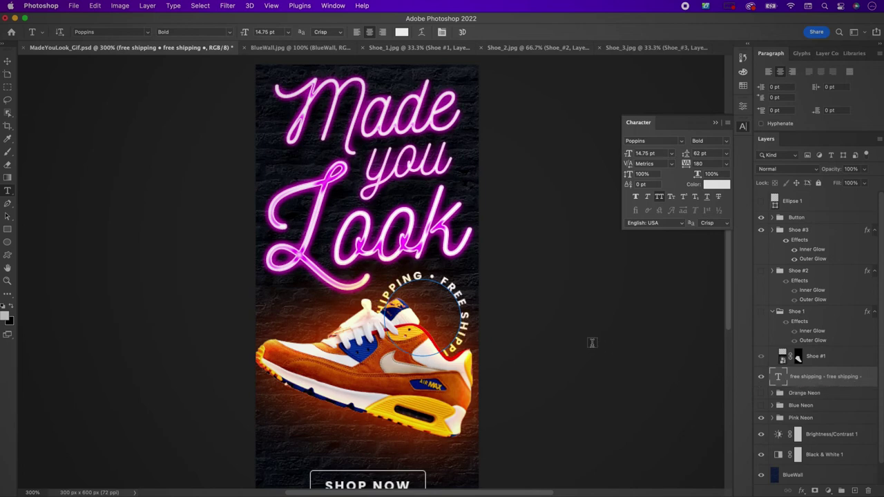
pyautogui.press('v')
# - Switch to Illustrator and copy the delivery truck icon from Shipping_icon.ai
pyautogui.press('super+Tab')
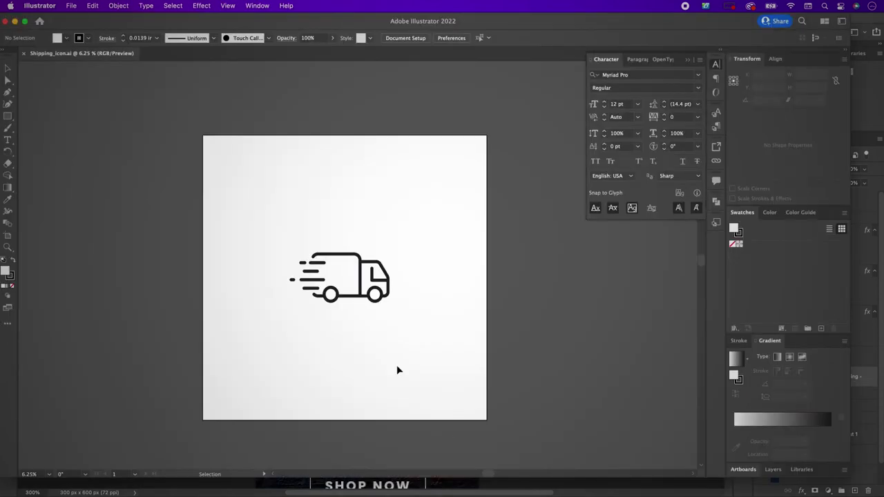
pyautogui.click(359, 272)
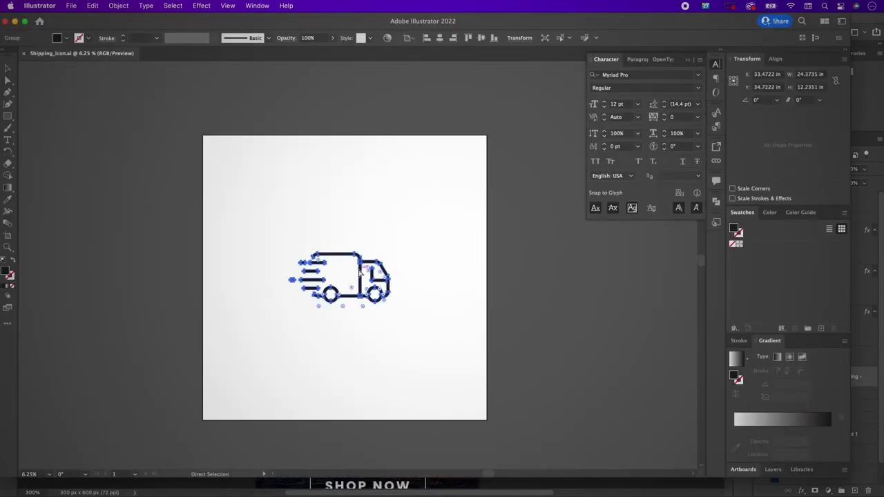
pyautogui.press('super+c')
# - Switch back to Photoshop, paste the truck as a Smart Object and scale it to about 3.93% in the centre of the circular text
pyautogui.press('super+Tab')
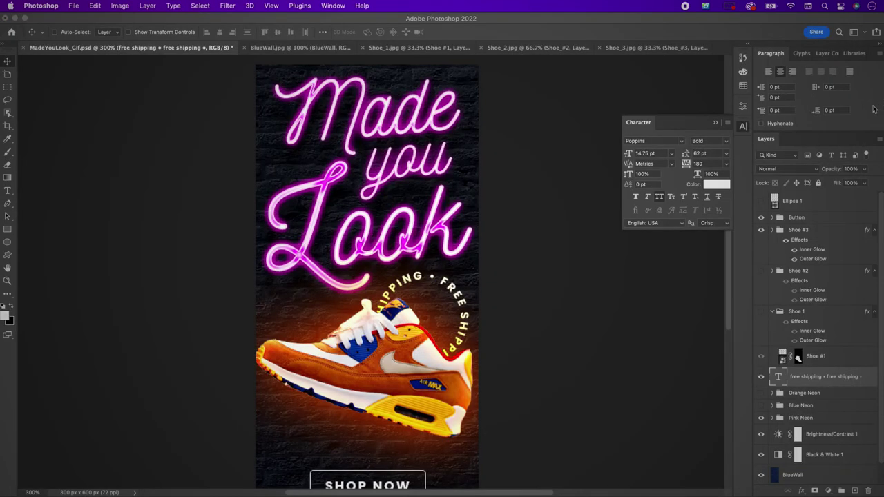
pyautogui.press('super+v')
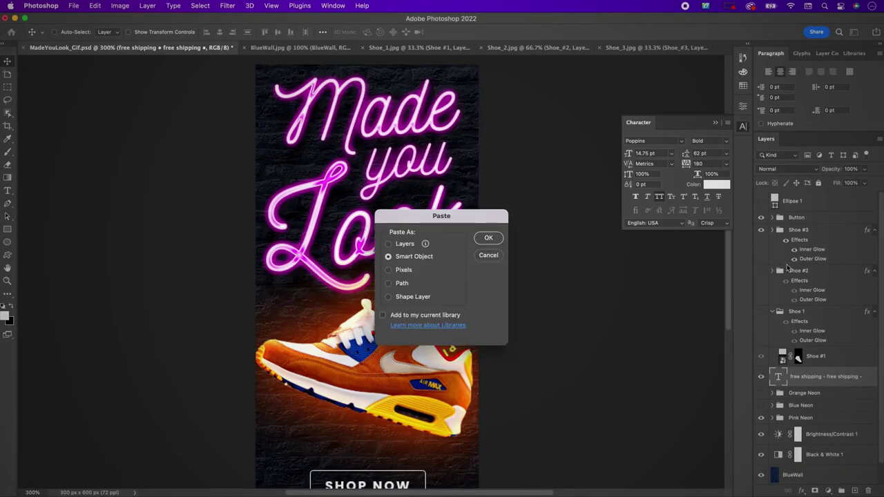
pyautogui.click(488, 239)
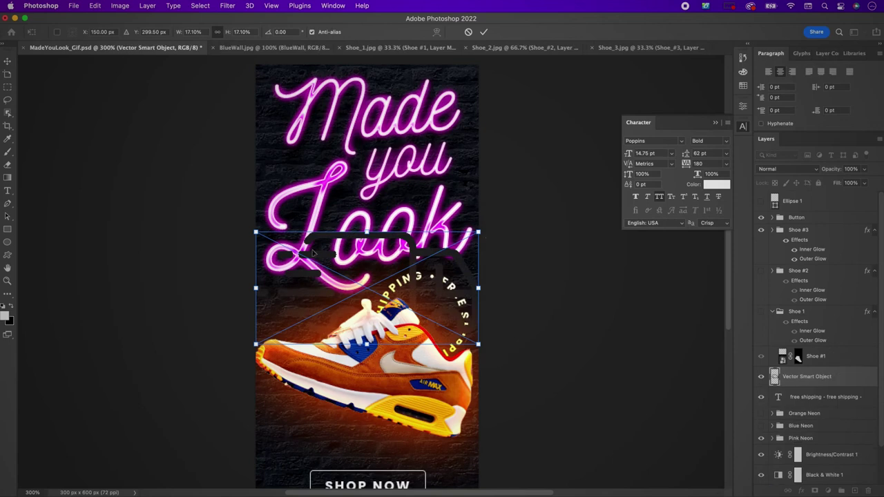
pyautogui.moveTo(255, 232); pyautogui.dragTo(408, 325)
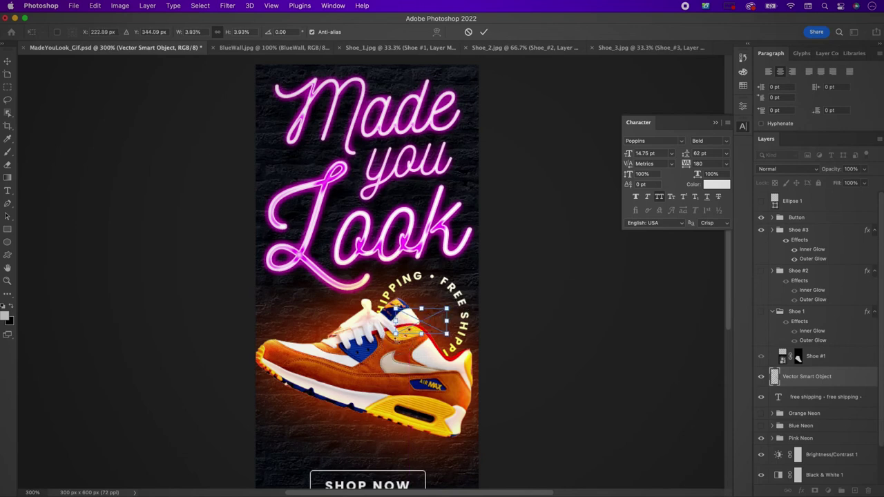
pyautogui.press('Return')
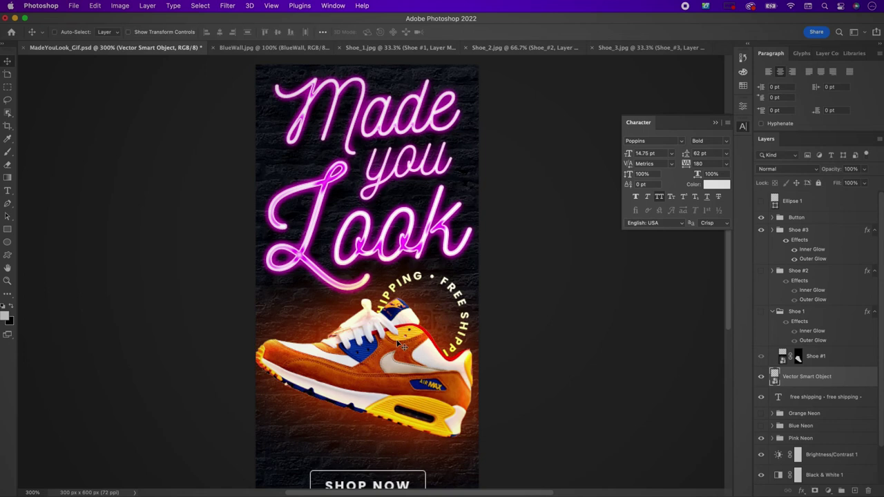
# - Rename the pasted truck layer Shipping_icon
pyautogui.doubleClick(826, 376)
pyautogui.write('Shipping_icon')
pyautogui.press('Return')
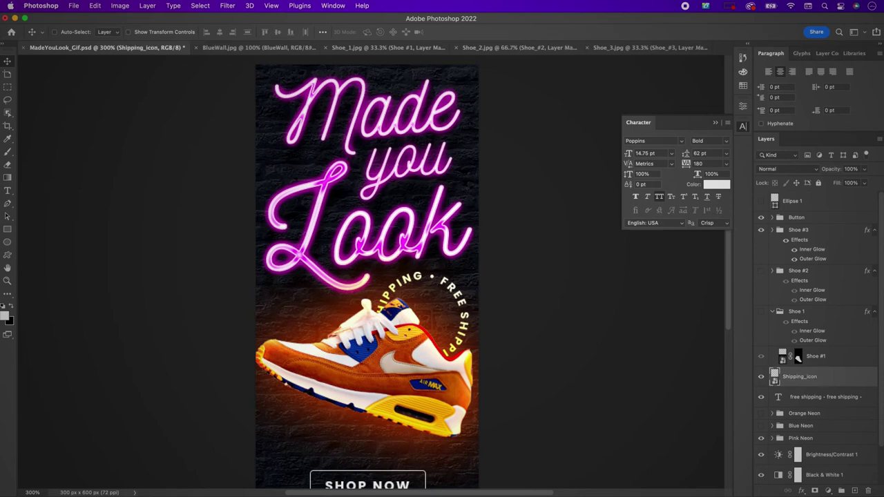
# - Create a layer group named "Shipping Icon" and place the Shipping_icon layer inside it
pyautogui.click(840, 490)
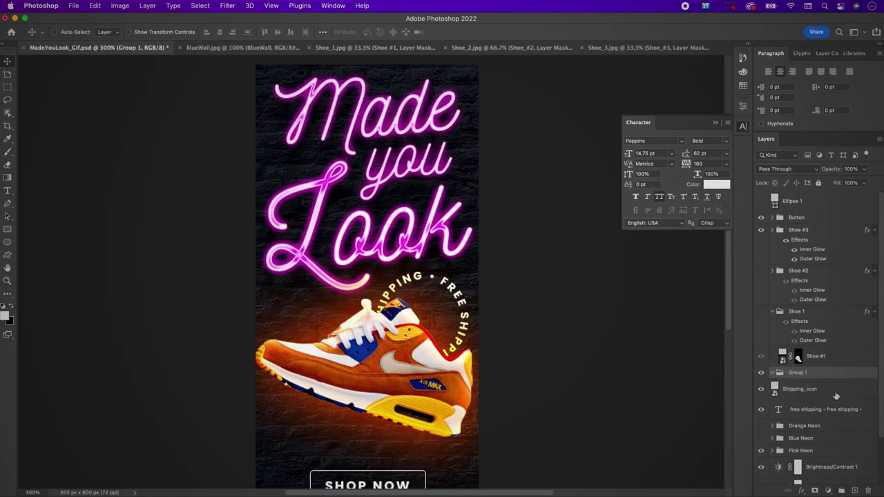
pyautogui.moveTo(833, 395); pyautogui.dragTo(826, 375)
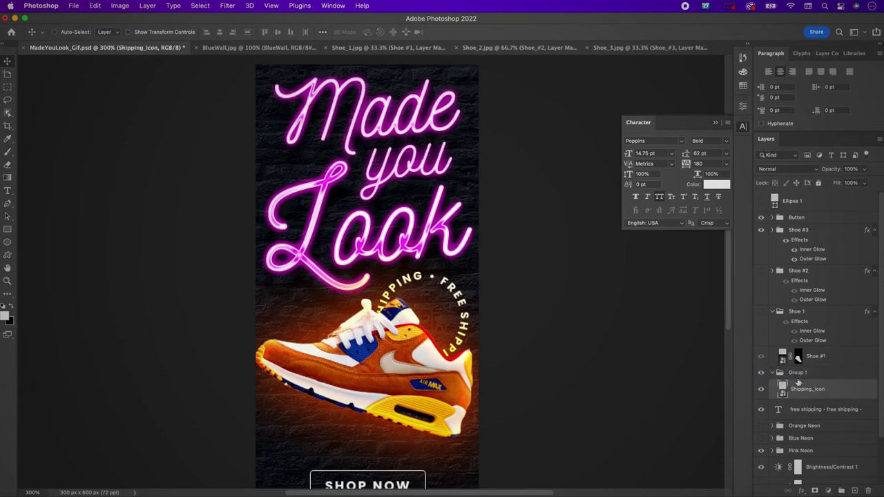
pyautogui.doubleClick(796, 372)
pyautogui.write('Shipping Icon')
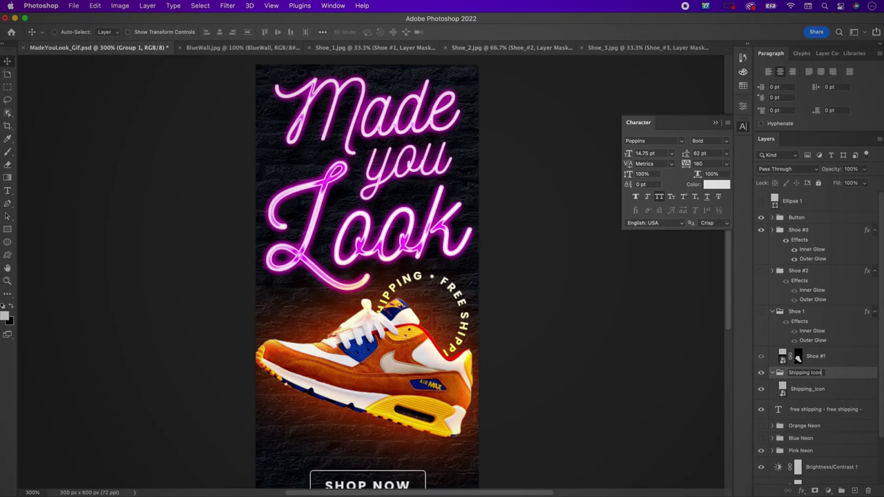
pyautogui.press('Return')
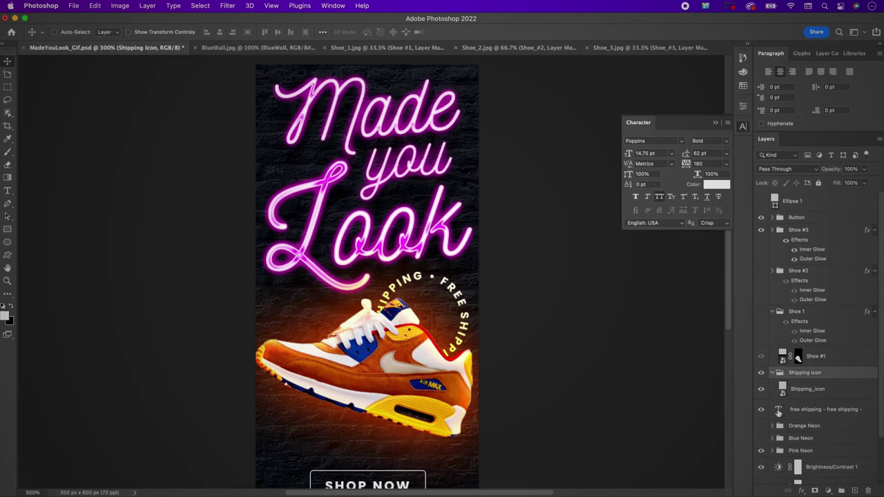
# - Copy the layer style of the Pink Neon - On group and paste it onto the Shipping Icon group
pyautogui.click(772, 450)
pyautogui.scroll(-5, 772, 452)
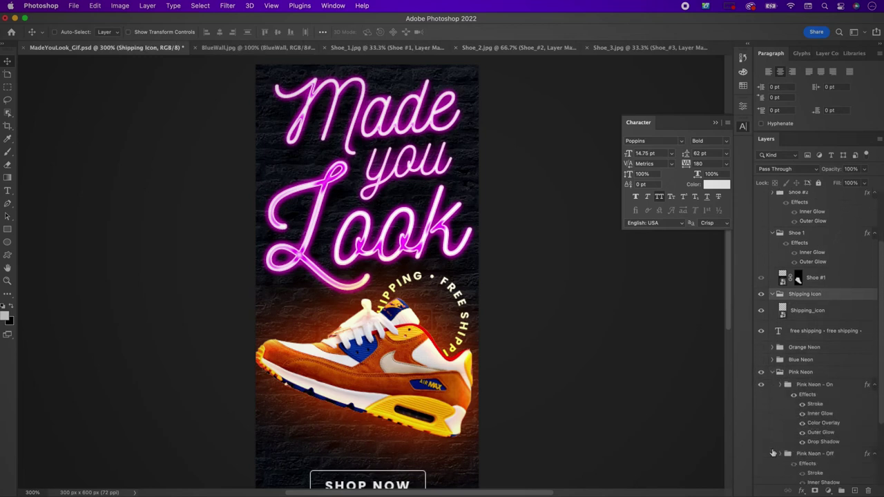
pyautogui.scroll(-1, 772, 452)
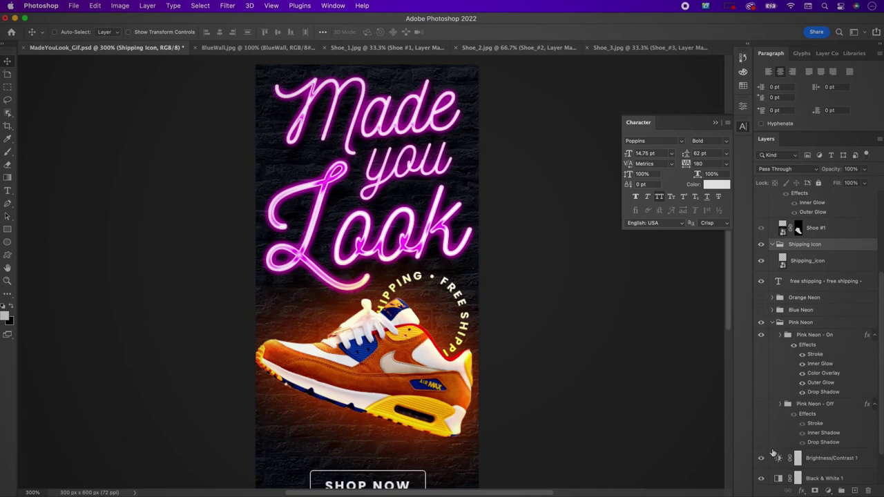
pyautogui.click(822, 335)
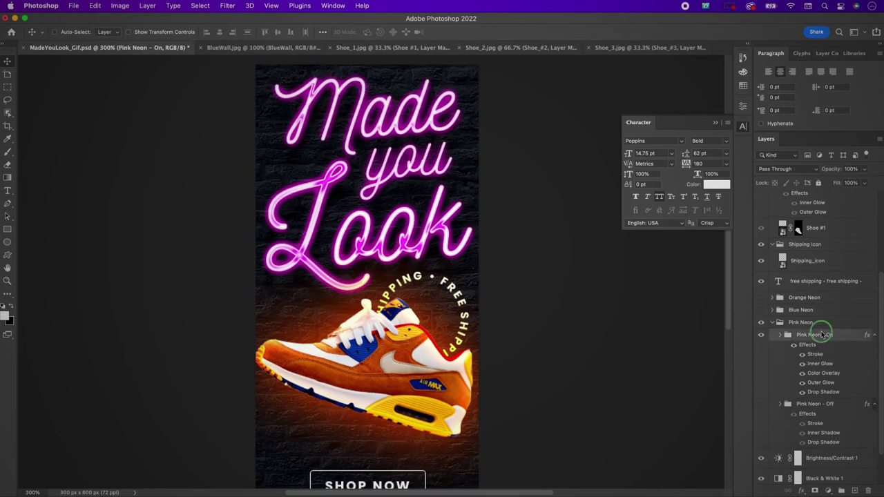
pyautogui.rightClick(813, 332)
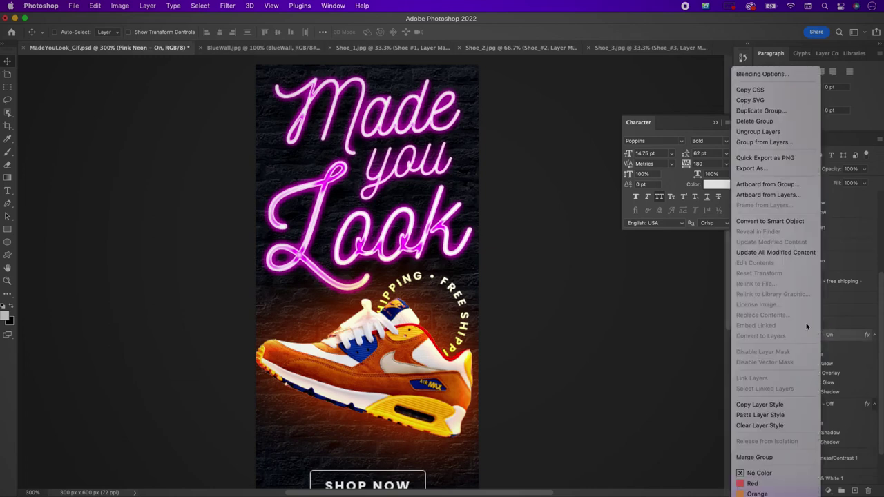
pyautogui.click(750, 407)
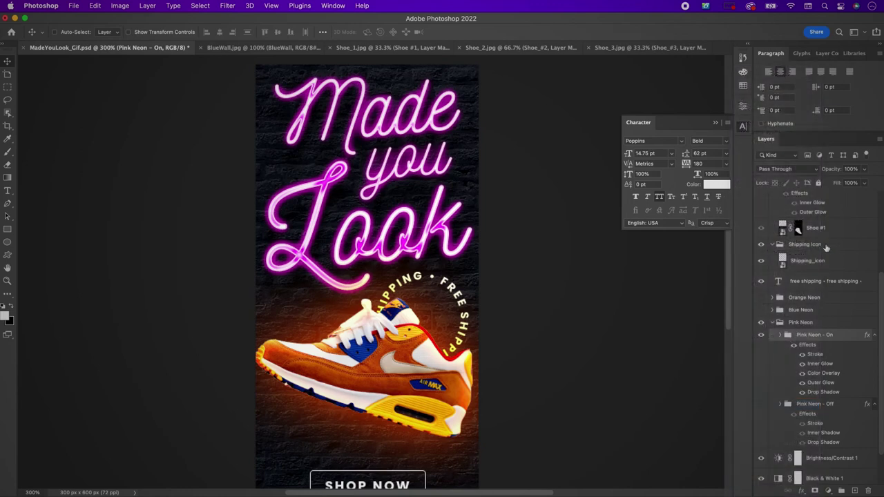
pyautogui.click(826, 245)
pyautogui.rightClick(827, 243)
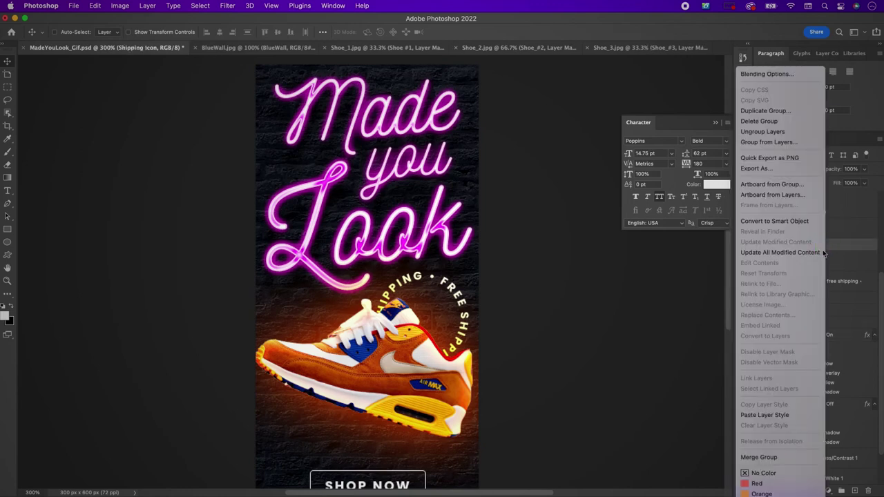
pyautogui.click(764, 415)
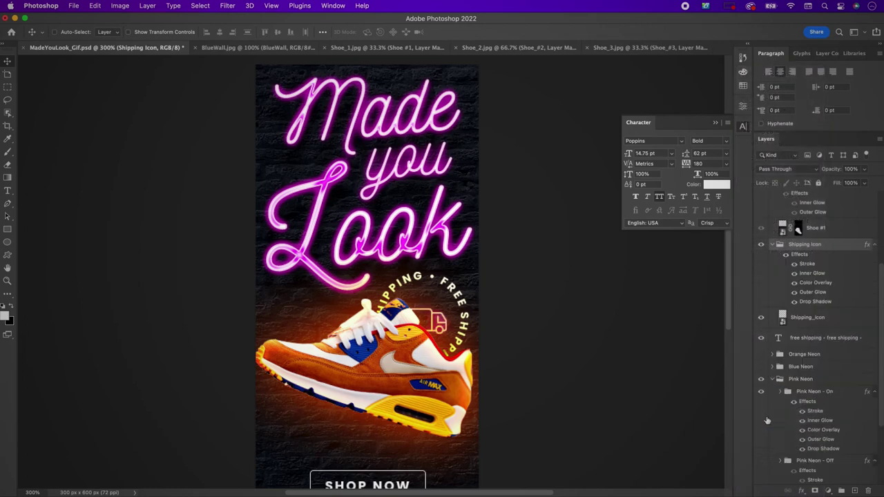
# - Set the stroke colour of the Shipping Icon group's layer style to #f0efee
pyautogui.doubleClick(808, 265)
pyautogui.click(373, 307)
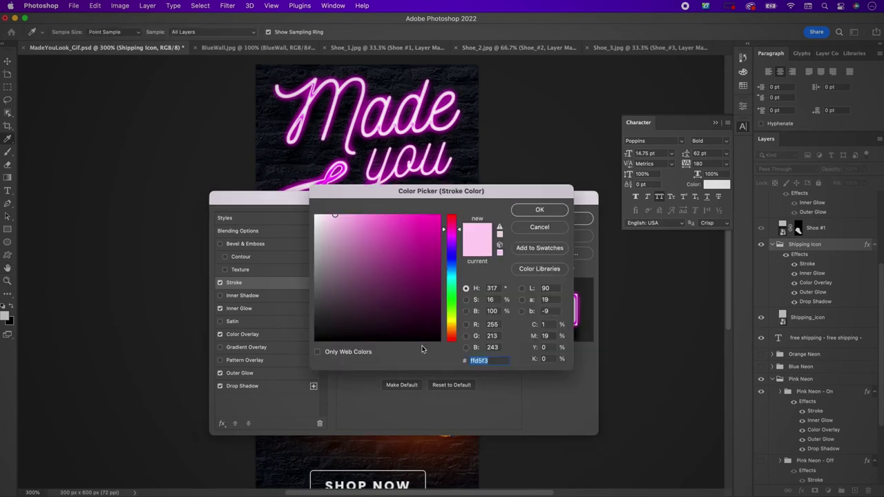
pyautogui.write('f0')
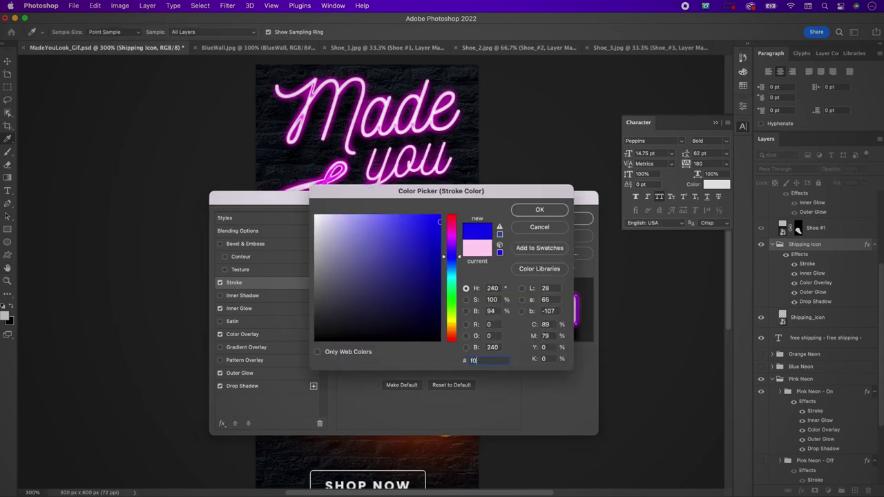
pyautogui.write('ef')
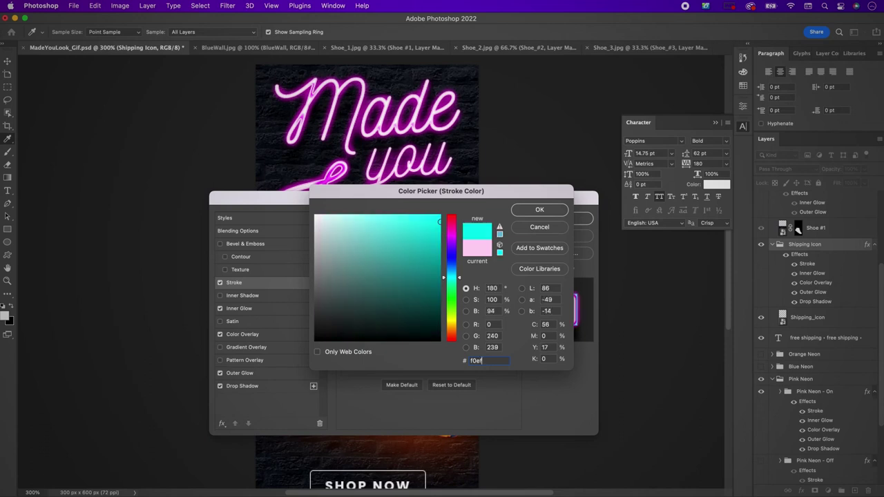
pyautogui.write('ee')
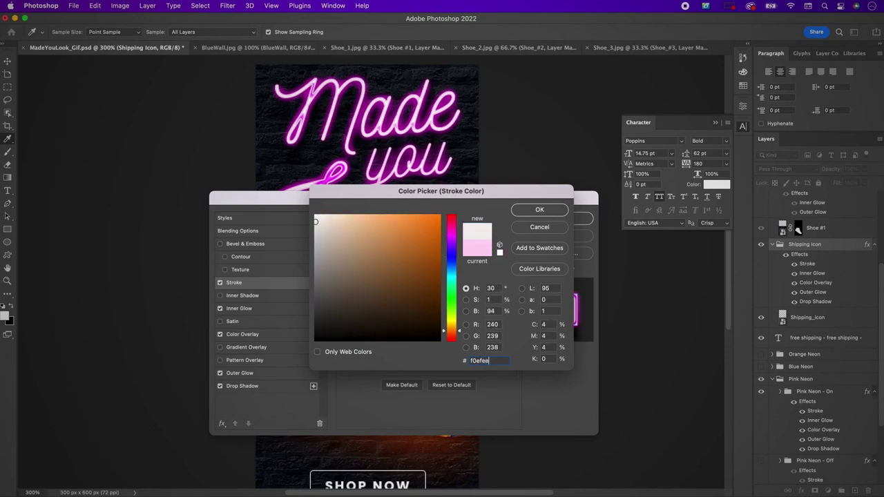
pyautogui.click(523, 213)
# - Set the Inner Glow colour of the Shipping Icon group to #e8e8e7
pyautogui.click(263, 310)
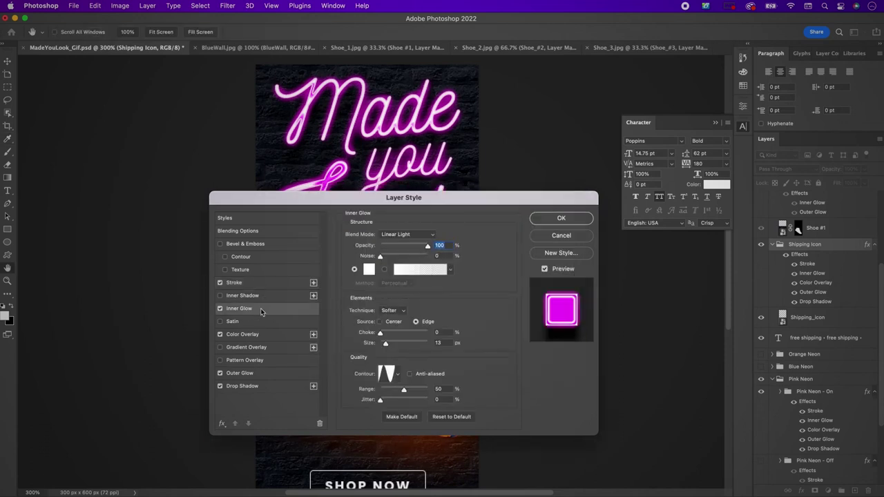
pyautogui.click(368, 270)
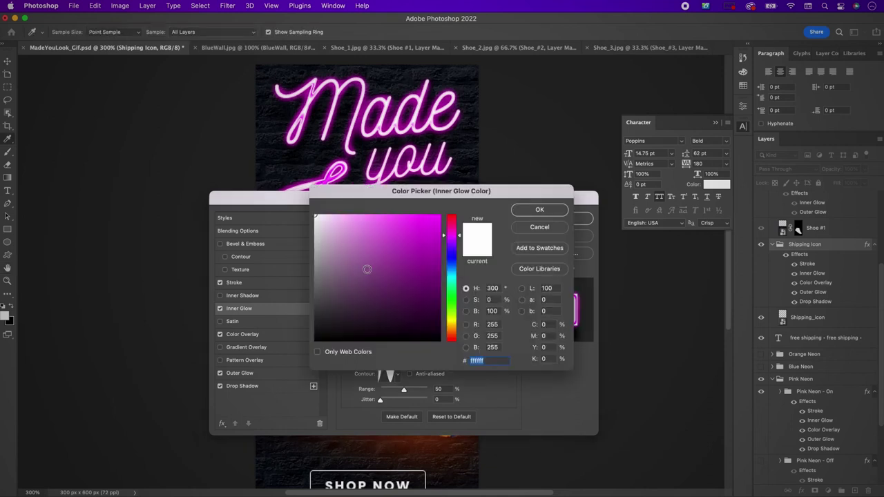
pyautogui.write('e')
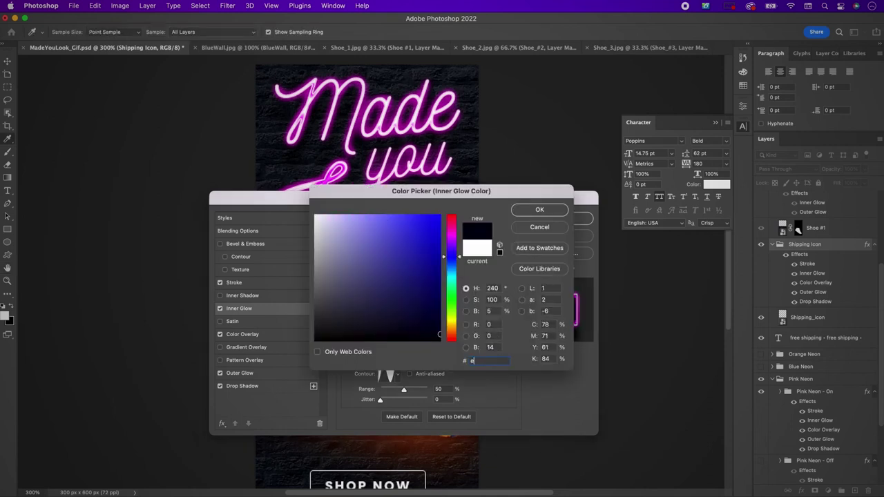
pyautogui.write('8e')
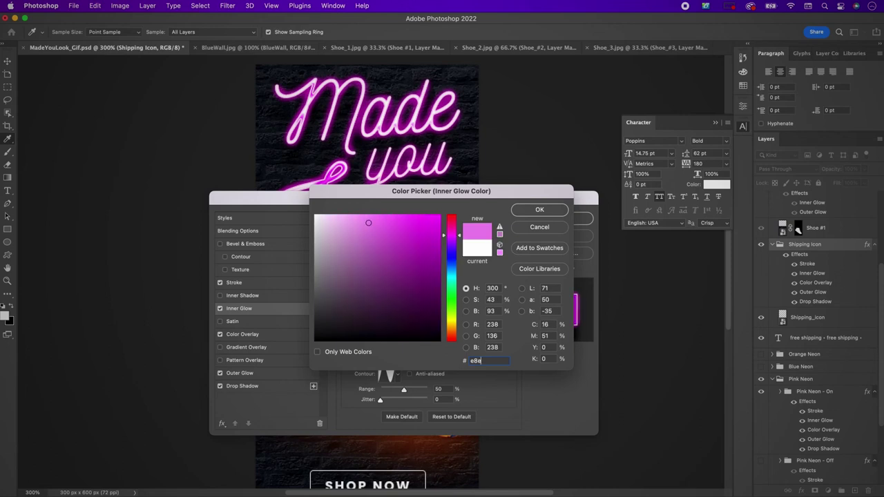
pyautogui.write('8e8e7')
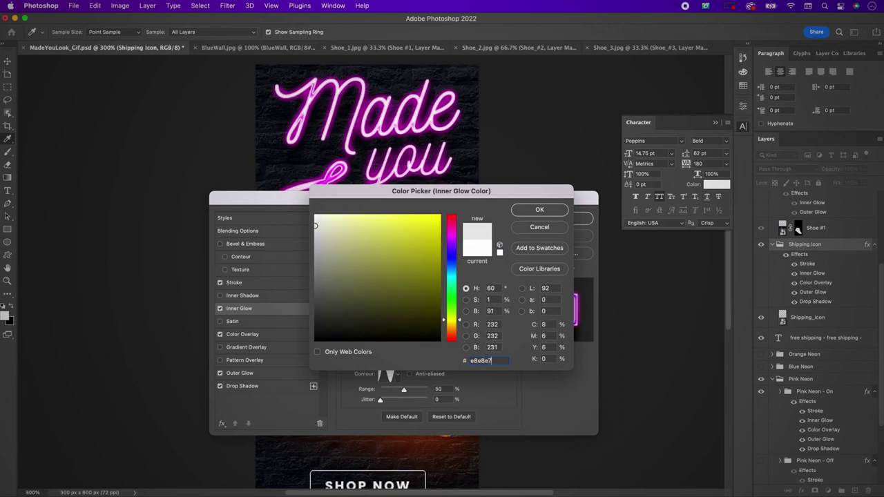
pyautogui.press('Return')
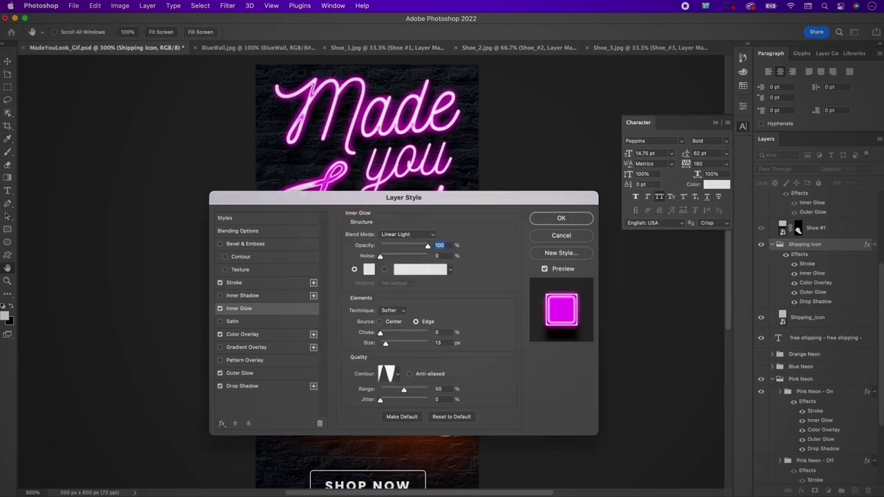
# - Change the Color Overlay of the Shipping Icon group to light grey
pyautogui.click(249, 334)
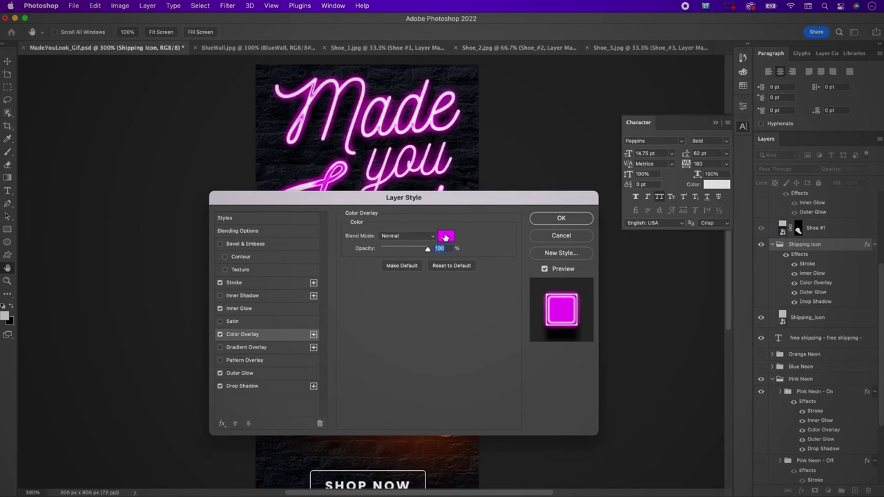
pyautogui.click(446, 236)
pyautogui.write('dfdfdfd')
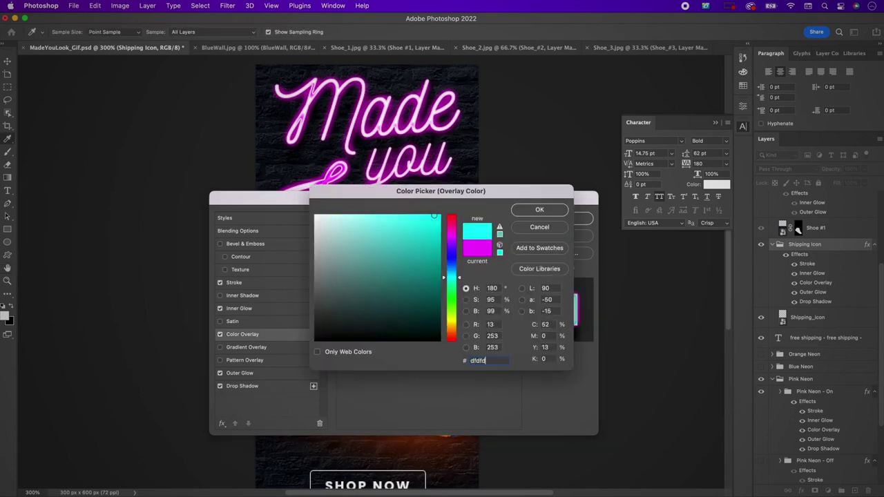
pyautogui.press('Return')
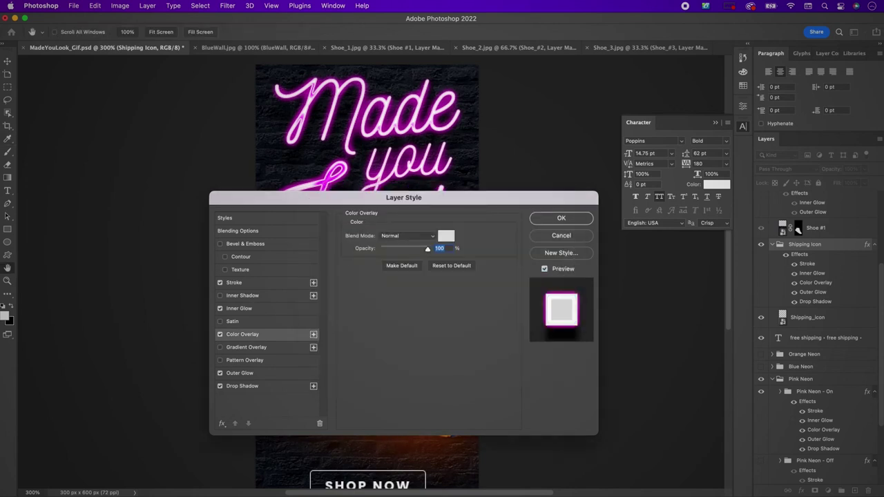
# - Set the Outer Glow colour of the Shipping Icon group to #e0e0df, apply the layer style and collapse the group
pyautogui.click(269, 376)
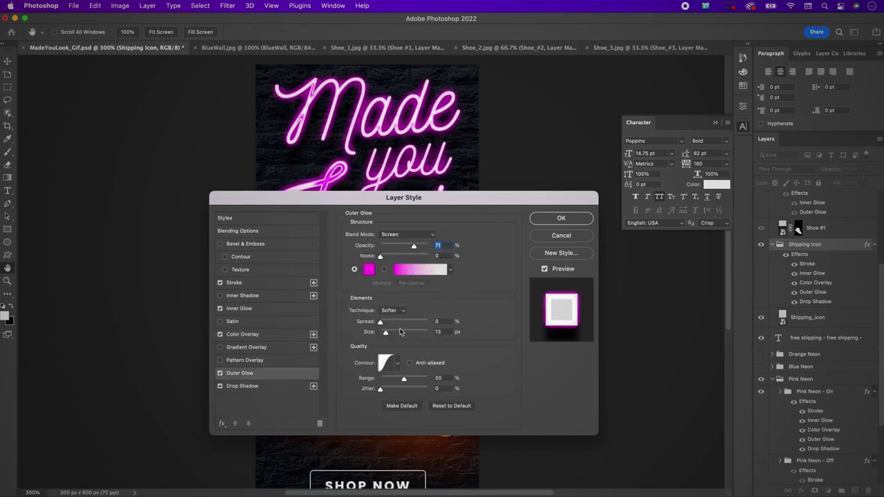
pyautogui.click(369, 270)
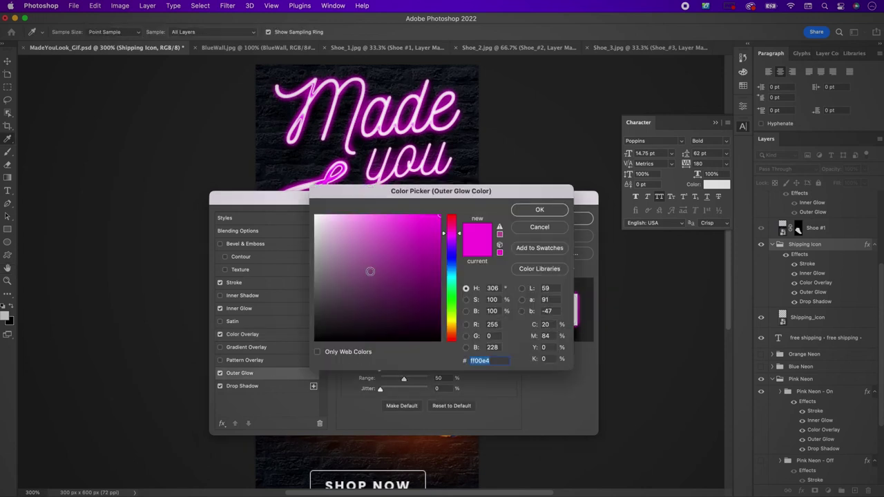
pyautogui.write('e0')
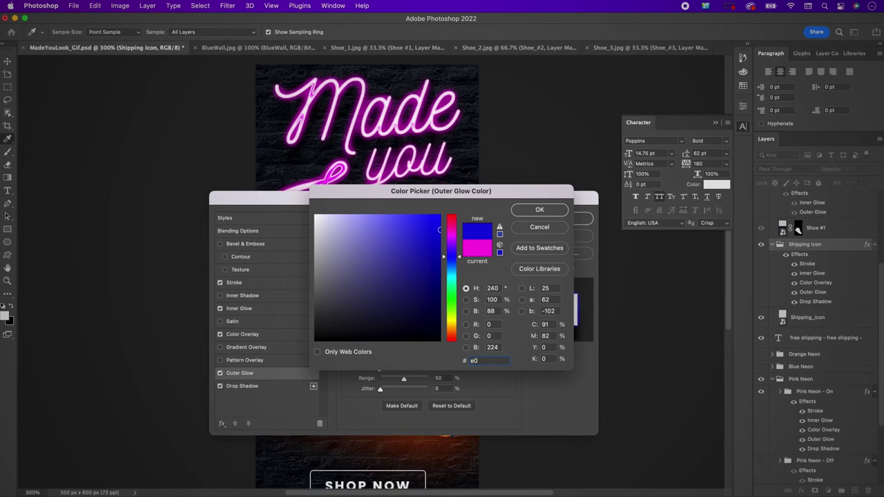
pyautogui.write('e0e0df')
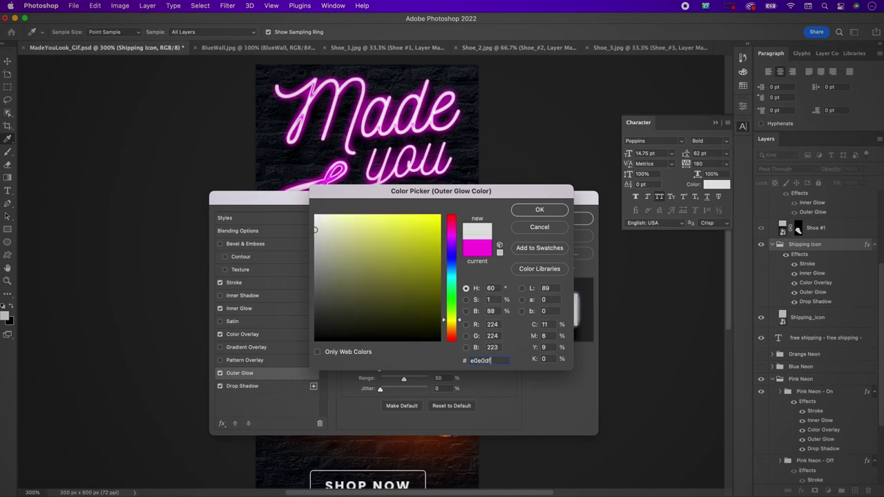
pyautogui.press('Return')
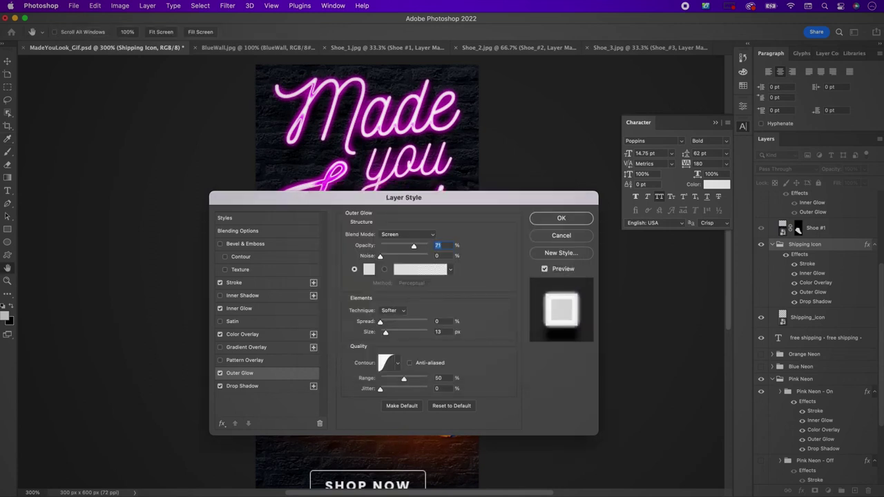
pyautogui.click(574, 219)
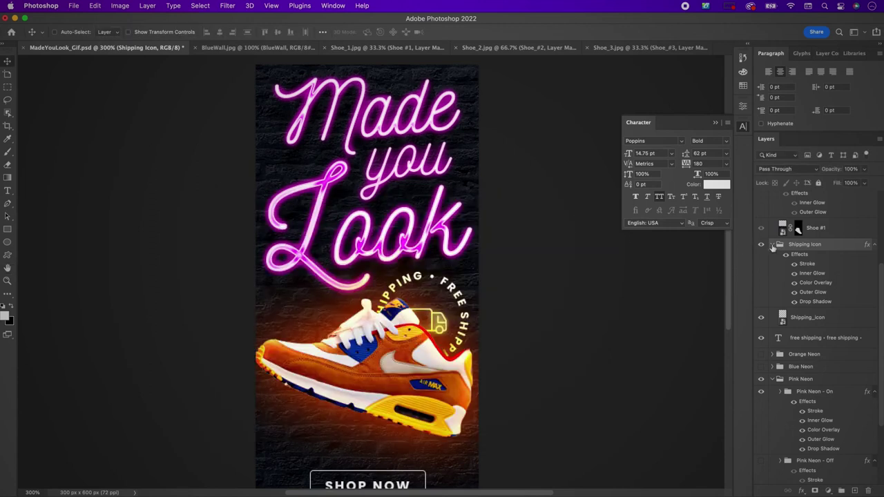
pyautogui.click(772, 245)
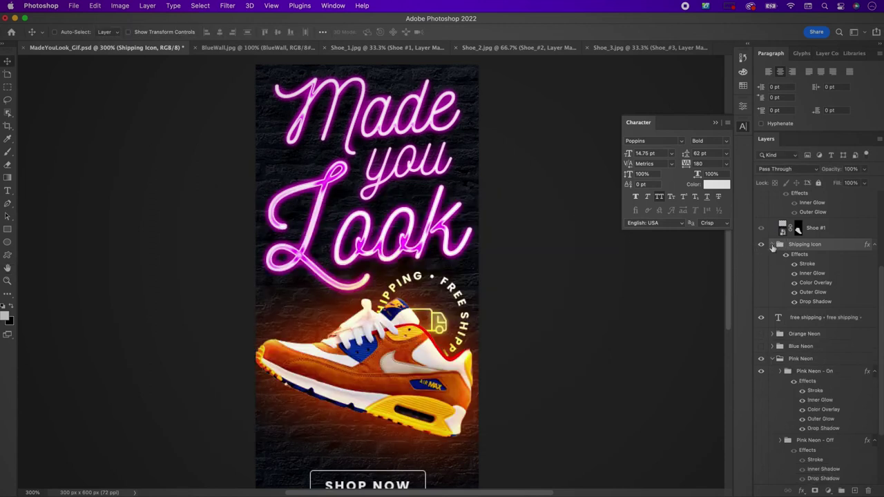
# - Duplicate the circular free shipping text layer and rotate the copy slightly clockwise around the truck icon
pyautogui.click(787, 320)
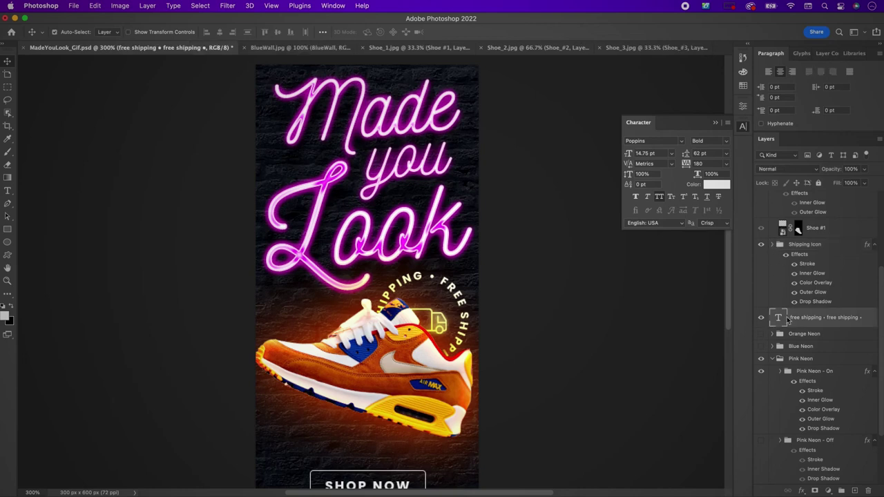
pyautogui.press('super+j')
pyautogui.press('super+t')
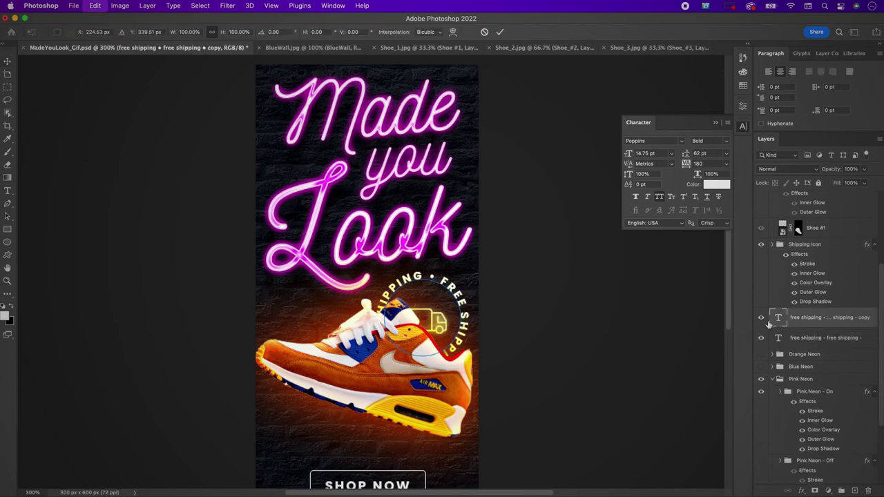
pyautogui.moveTo(480, 278); pyautogui.dragTo(488, 303)
pyautogui.press('Return')
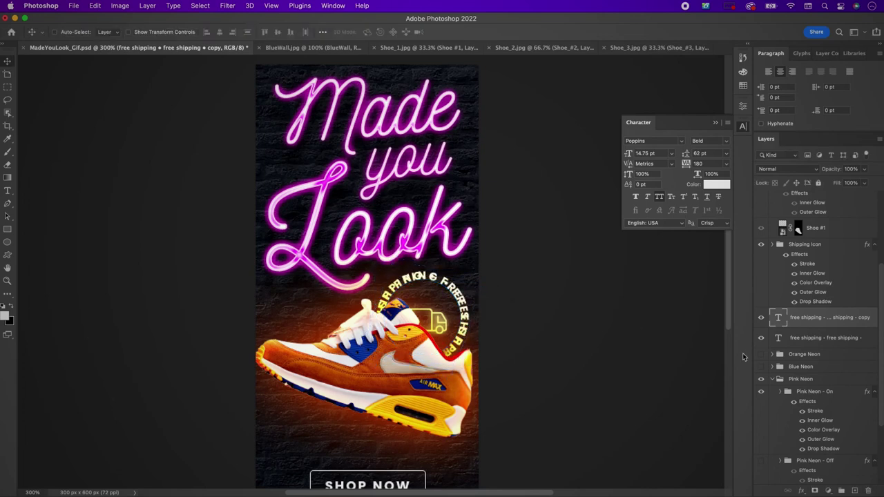
# - Duplicate the rotated free shipping text and turn the second copy further clockwise around the circle
pyautogui.press('super+j')
pyautogui.press('super+t')
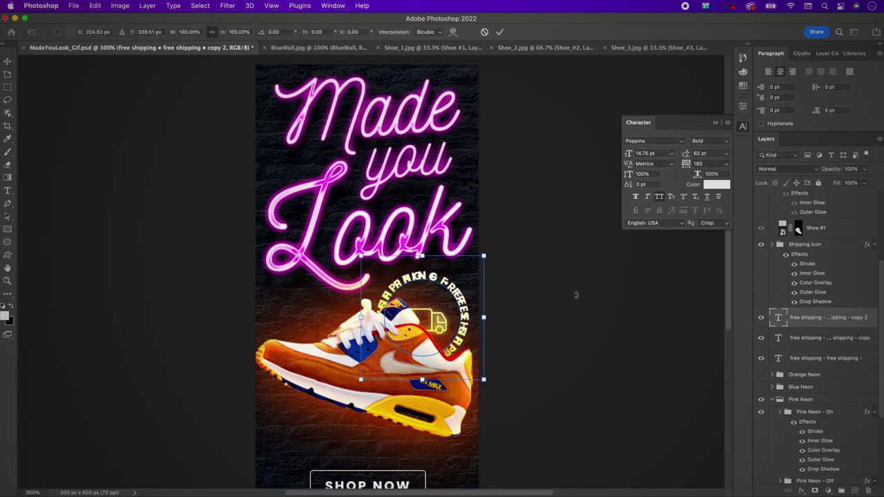
pyautogui.moveTo(517, 272); pyautogui.dragTo(527, 348)
pyautogui.press('Return')
# - Make a third copy of the free shipping text and rotate it about 40° clockwise
pyautogui.press('super+j')
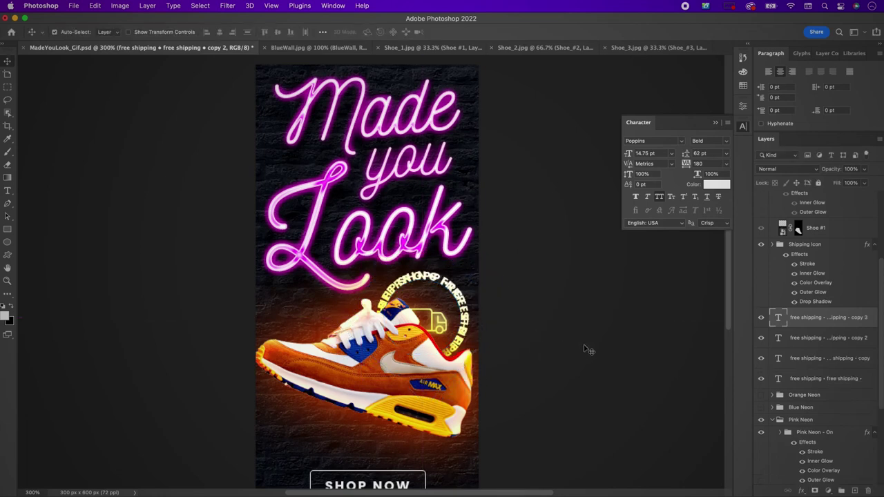
pyautogui.press('super+t')
pyautogui.moveTo(503, 285); pyautogui.dragTo(508, 349)
pyautogui.press('Return')
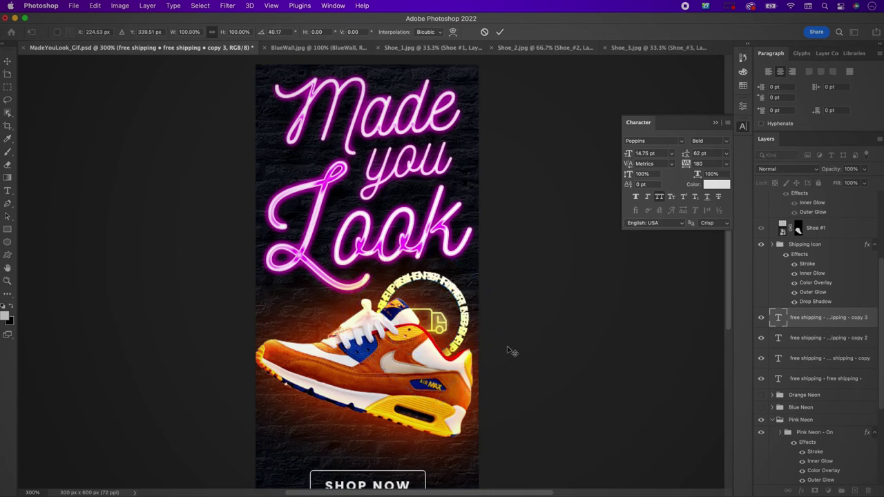
# - Hide the three rotated text copies, then hide the Pink Neon - On group and show Pink Neon - Off
pyautogui.moveTo(761, 317); pyautogui.dragTo(760, 359)
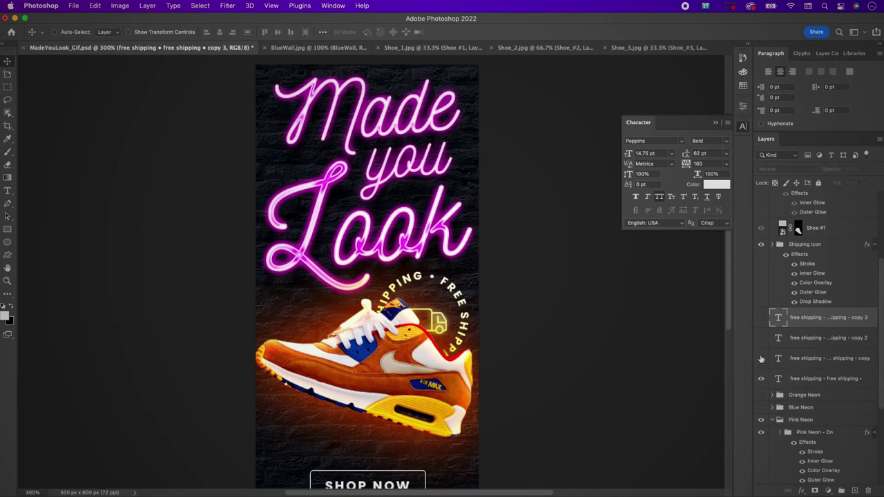
pyautogui.scroll(-5, 760, 359)
pyautogui.click(760, 289)
pyautogui.click(761, 359)
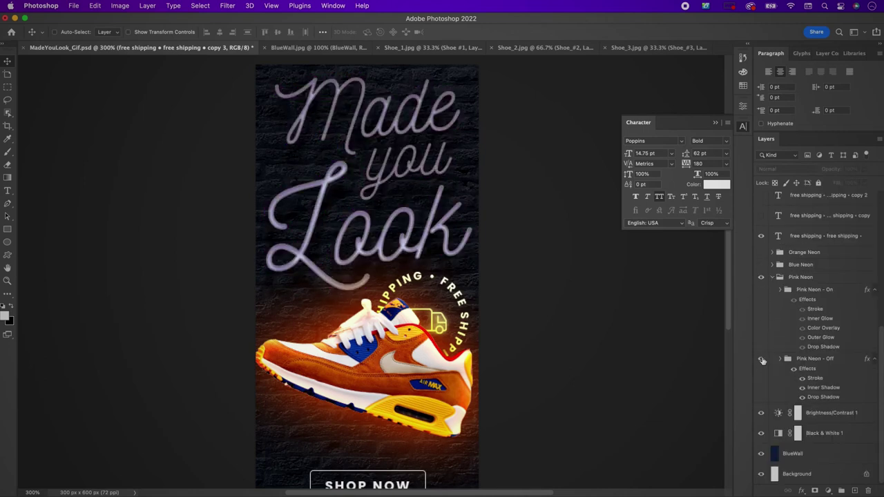
# - Show the Shoe 1 group with its effects turned off, and hide the Shoe #3 group
pyautogui.scroll(4, 790, 290)
pyautogui.scroll(5, 790, 290)
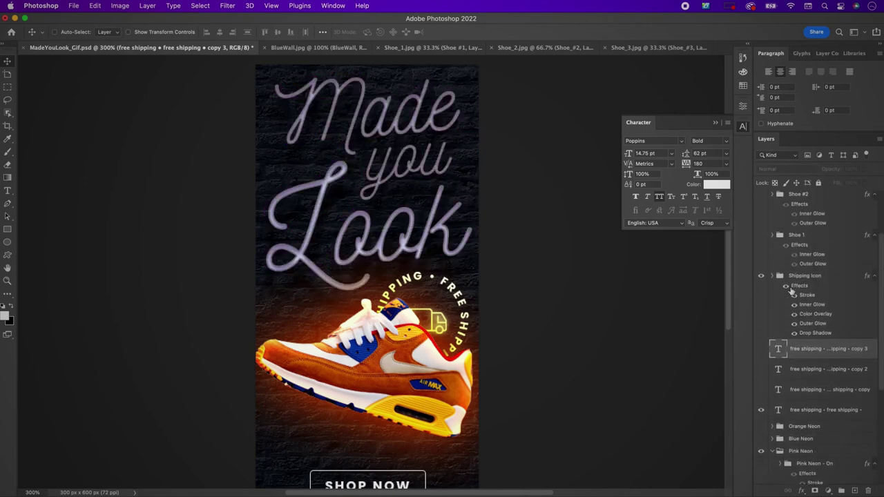
pyautogui.click(760, 311)
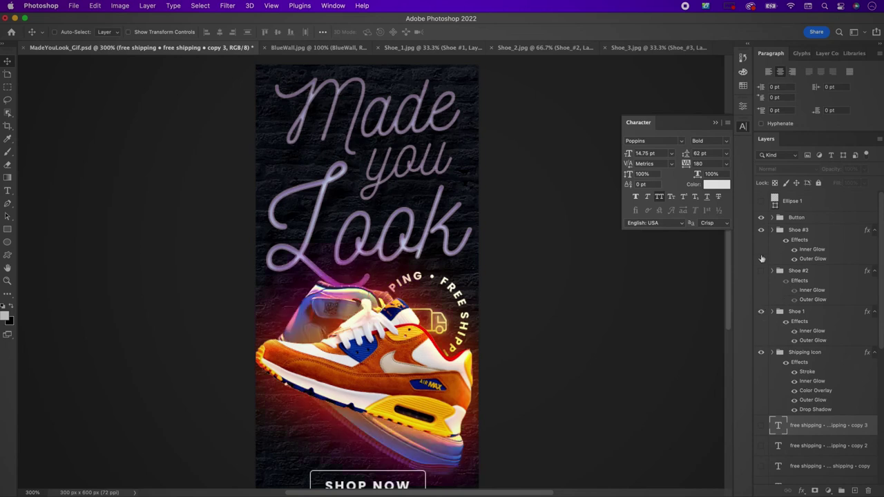
pyautogui.click(761, 229)
pyautogui.click(785, 322)
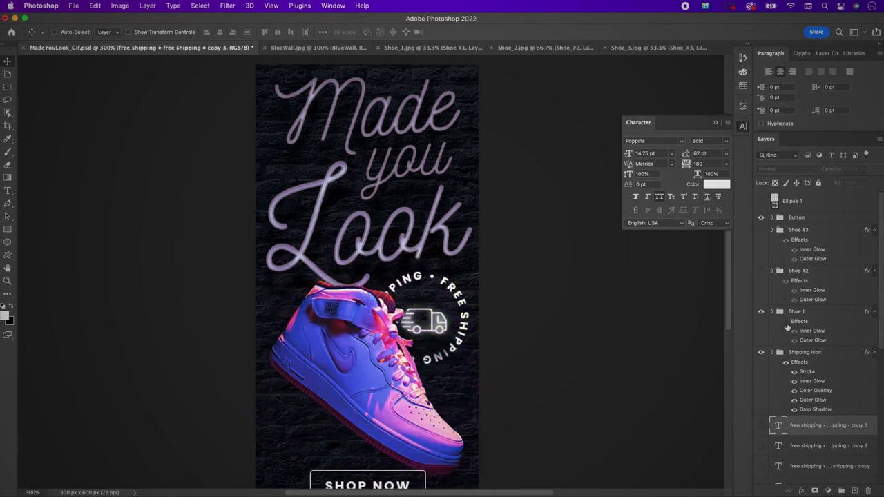
# - Open the timeline and create a frame animation from the current layers
pyautogui.press('super+minus')
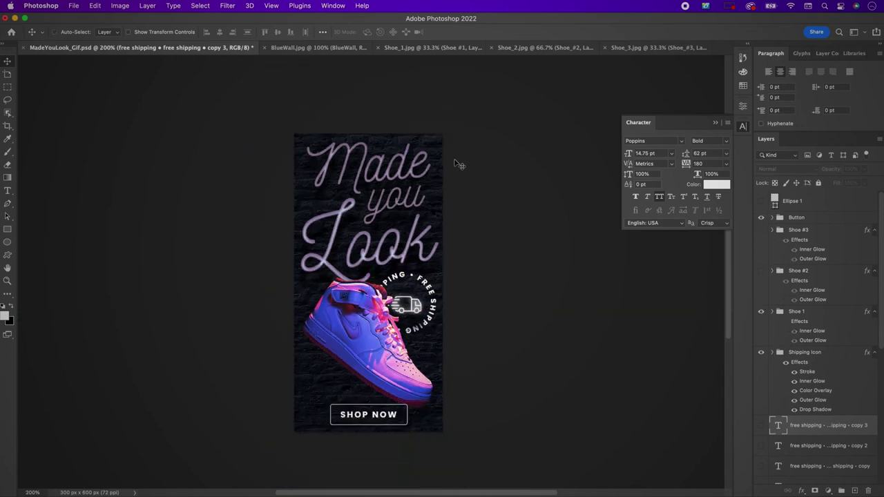
pyautogui.click(333, 7)
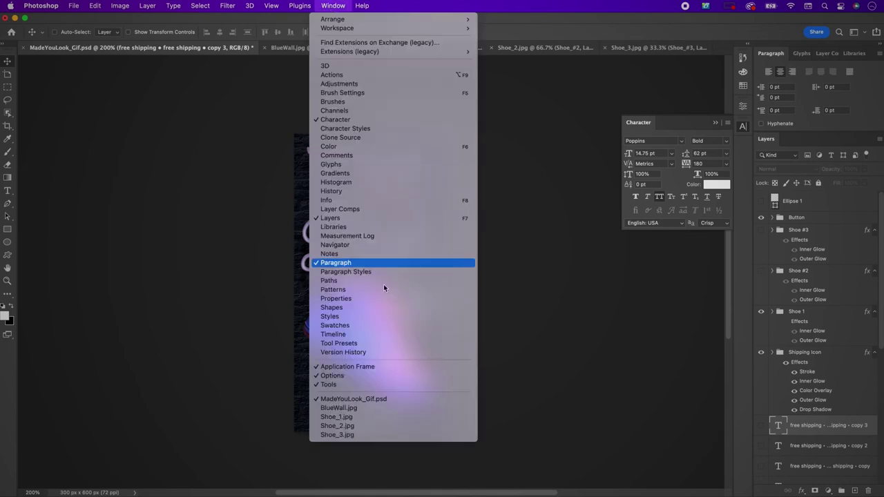
pyautogui.click(402, 336)
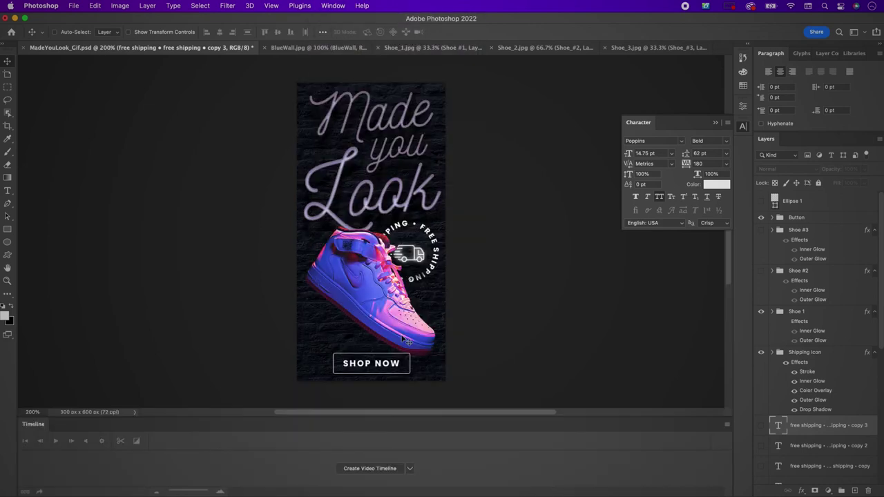
pyautogui.click(409, 473)
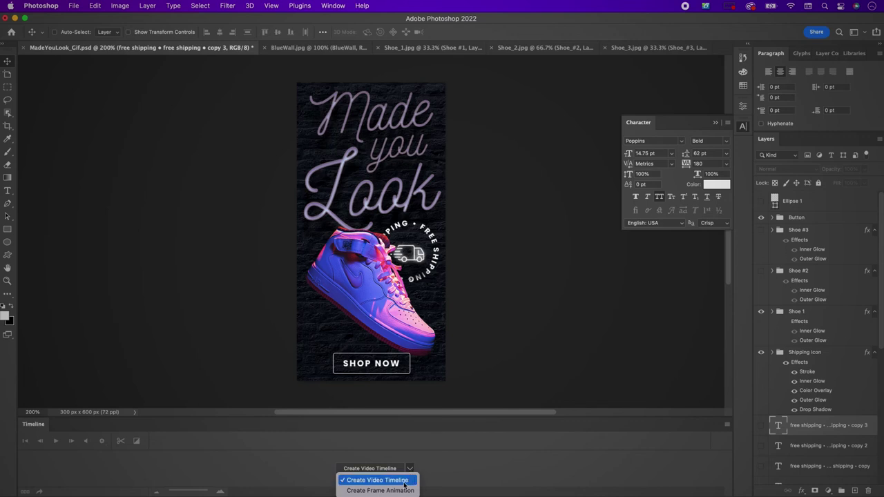
pyautogui.click(401, 488)
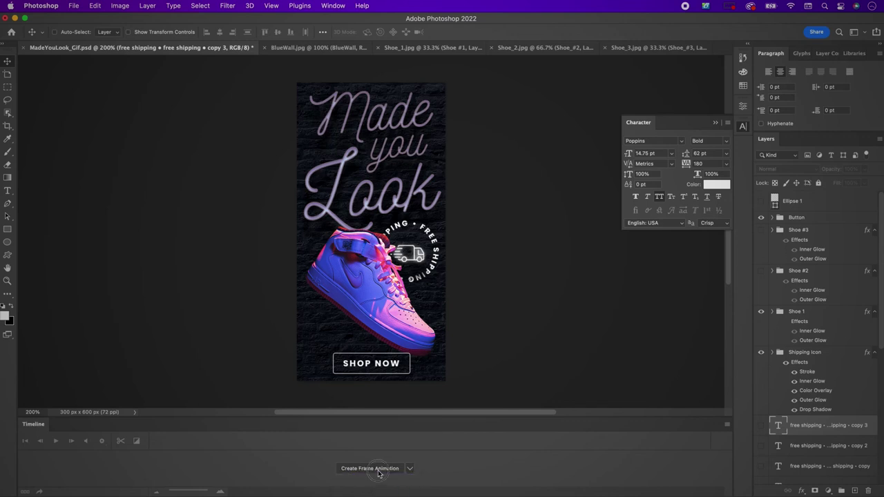
pyautogui.click(378, 472)
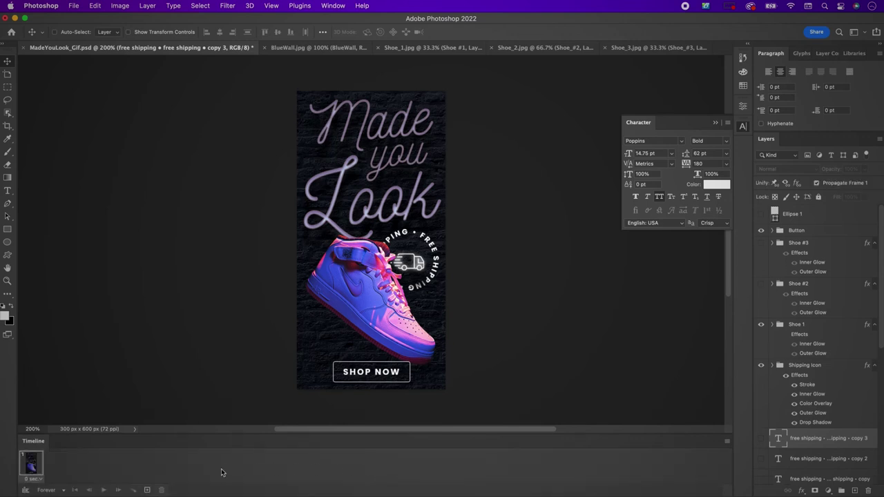
# - Add a second frame with the Shoe 1 effects on, Pink Neon - On visible and Pink Neon - Off hidden
pyautogui.click(146, 489)
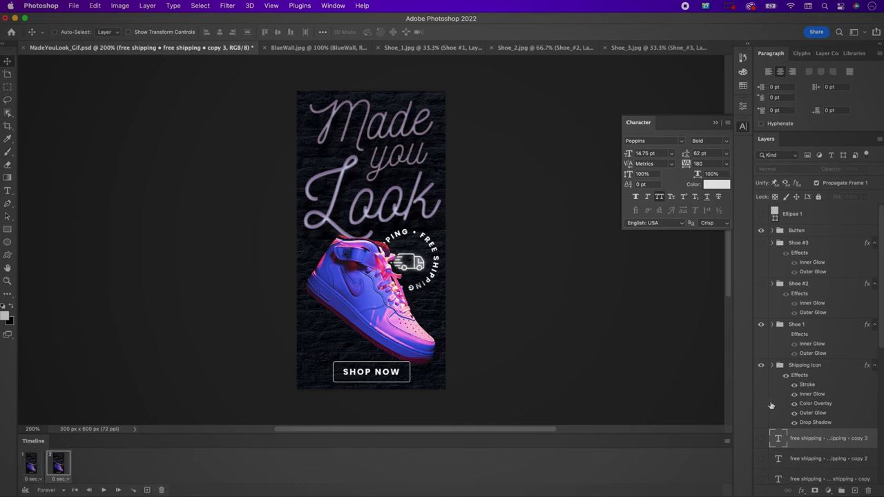
pyautogui.click(785, 335)
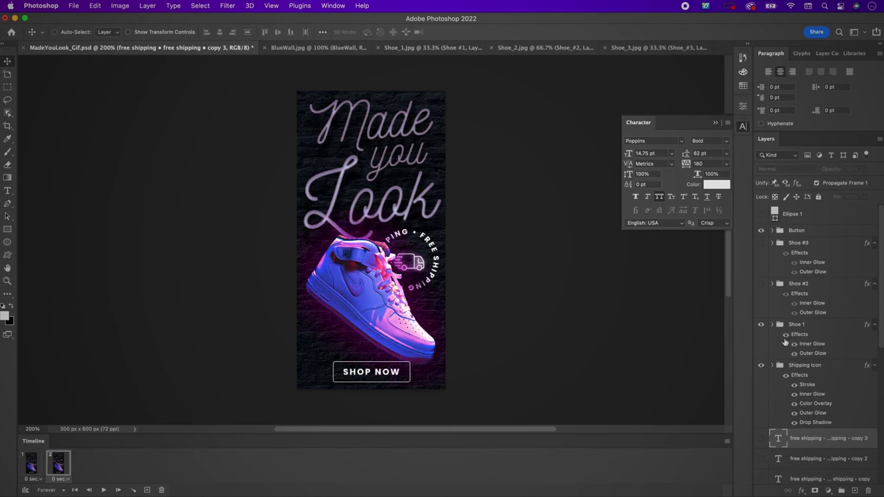
pyautogui.scroll(-15, 770, 415)
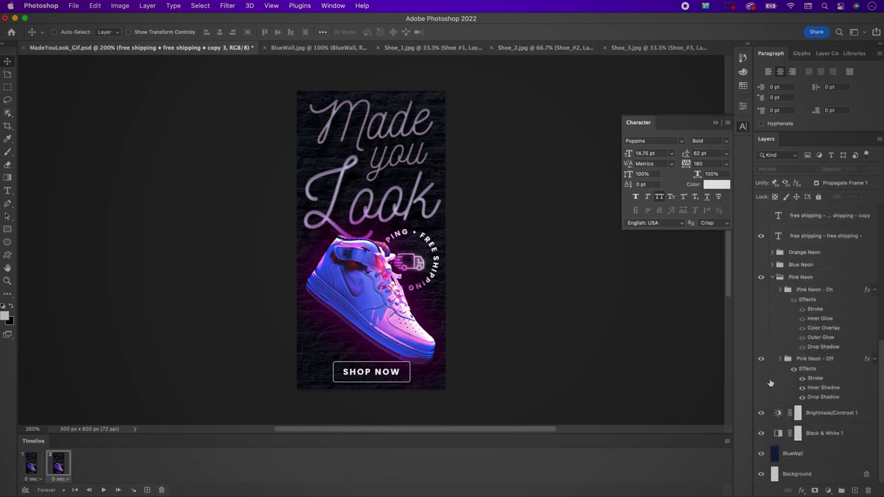
pyautogui.click(760, 290)
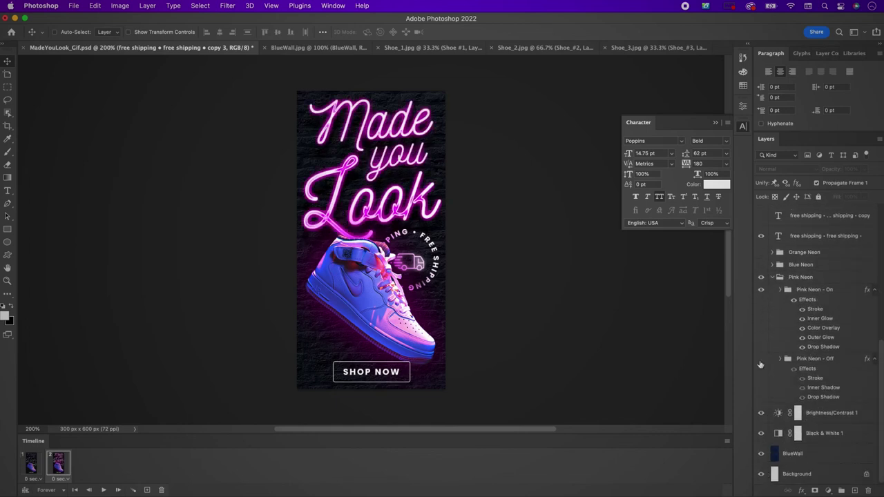
# - Add a third frame with Pink Neon - On hidden, Pink Neon - Off visible and the Shoe 1 effects turned off
pyautogui.click(147, 490)
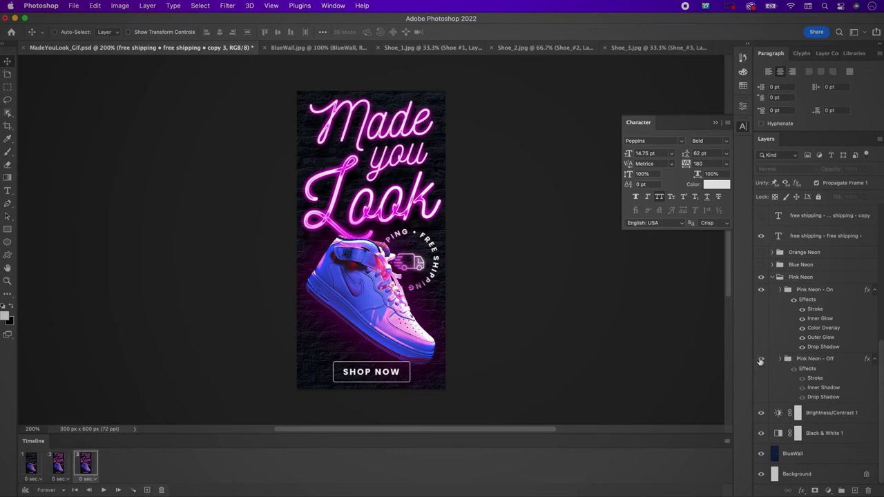
pyautogui.click(761, 289)
pyautogui.scroll(3, 761, 295)
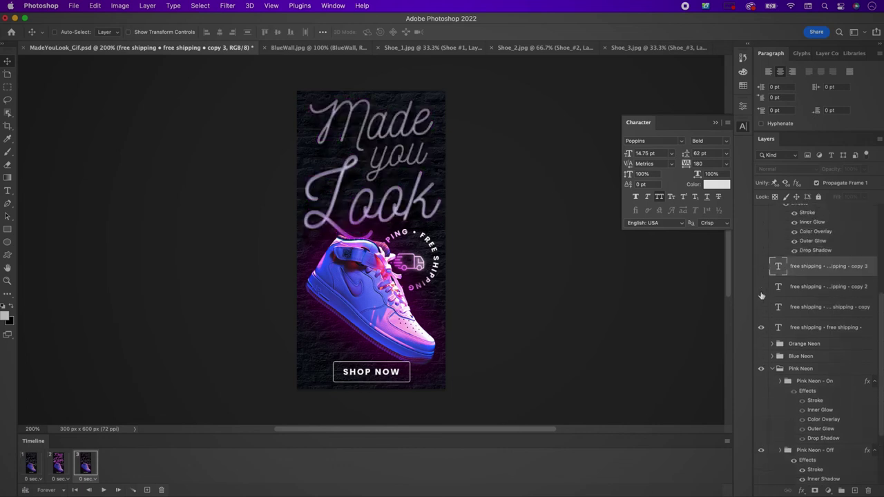
pyautogui.scroll(5, 760, 296)
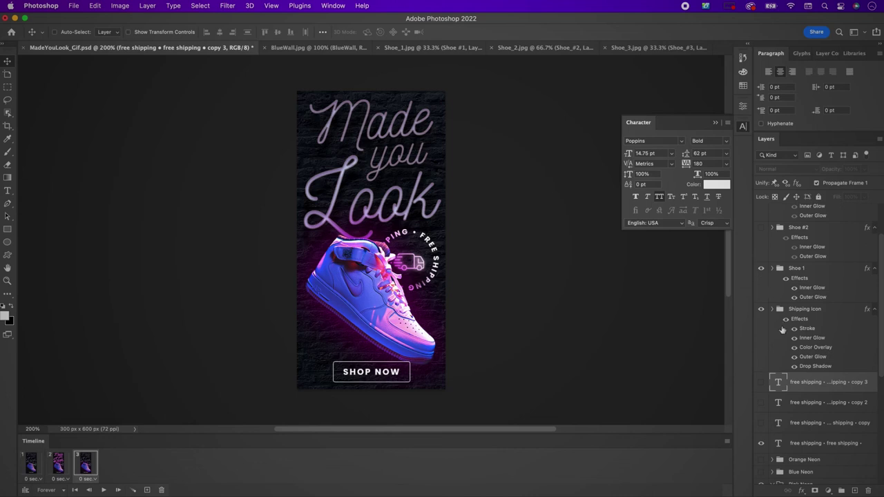
pyautogui.scroll(3, 784, 334)
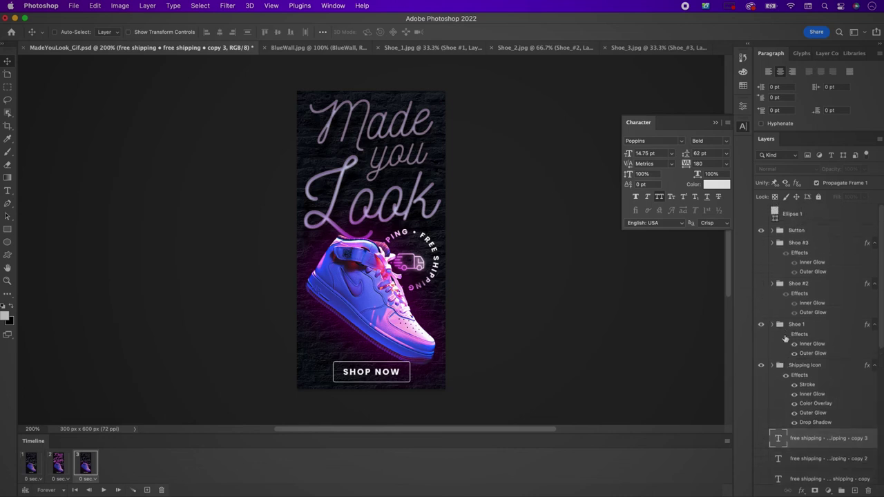
pyautogui.click(784, 335)
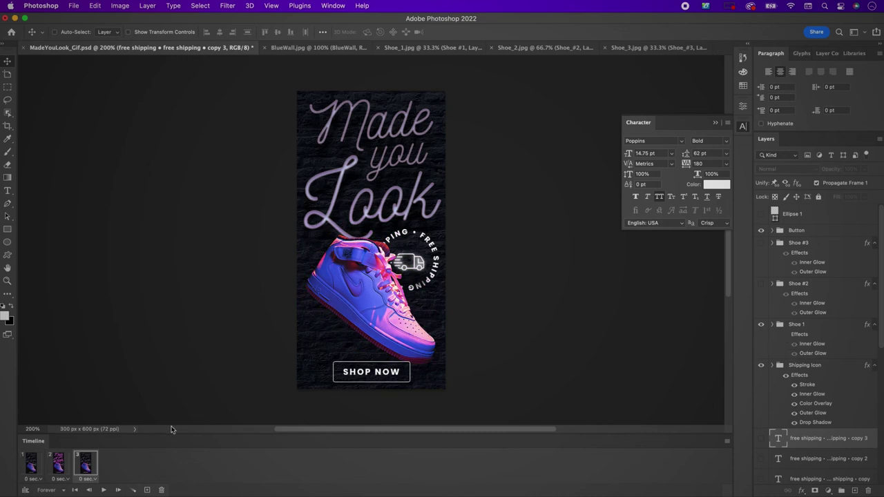
# - Add a fourth frame with the Shoe 1 effects on, Pink Neon - On visible and Pink Neon - Off hidden, and check all four frames
pyautogui.click(147, 490)
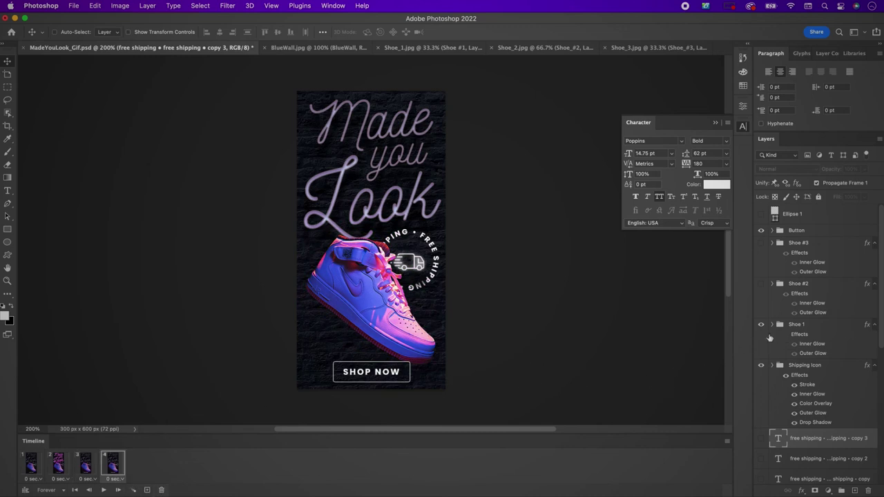
pyautogui.click(783, 337)
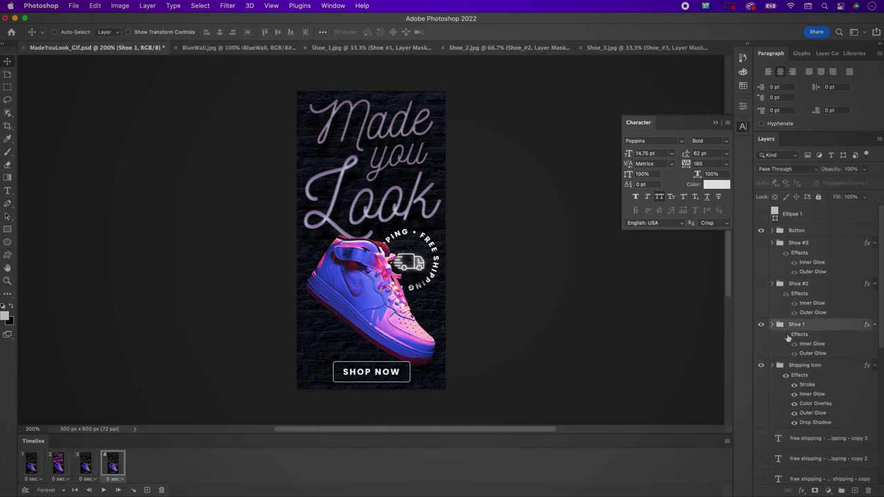
pyautogui.click(785, 335)
pyautogui.scroll(-5, 770, 362)
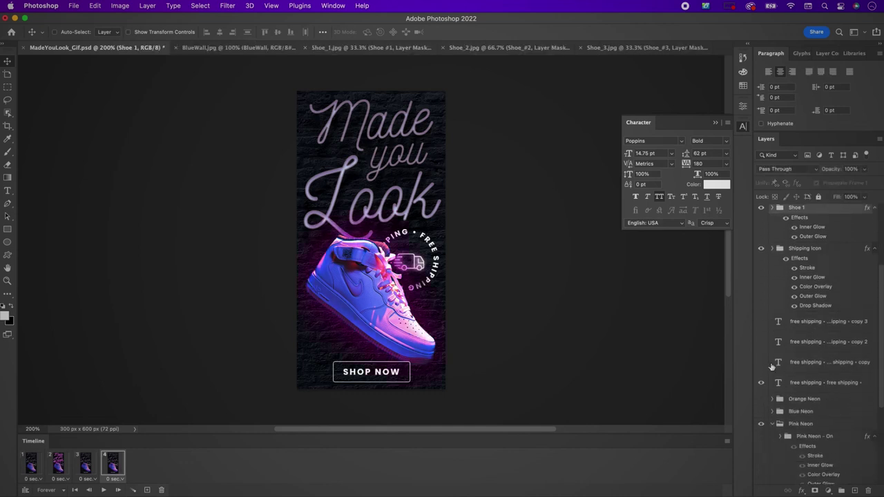
pyautogui.scroll(-2, 771, 367)
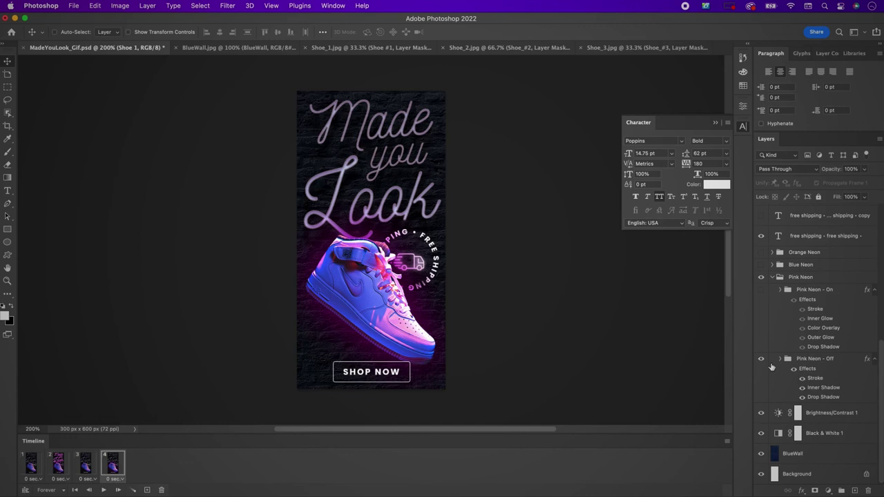
pyautogui.click(761, 290)
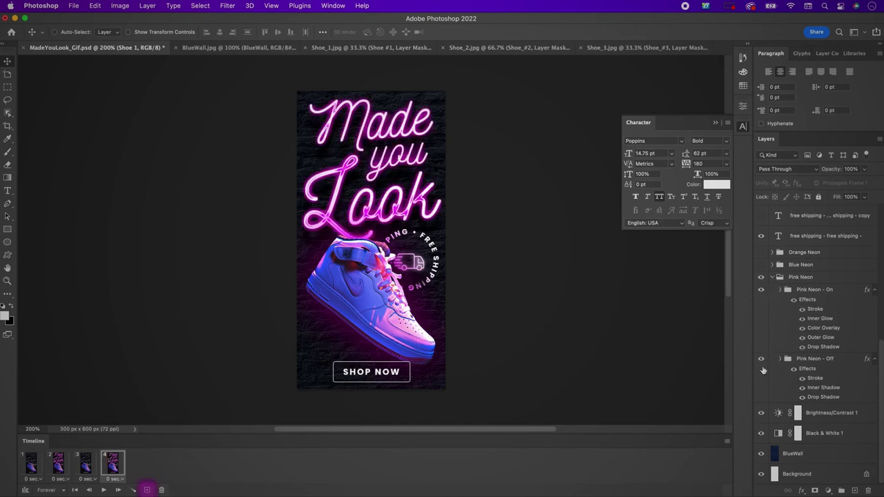
pyautogui.click(762, 360)
pyautogui.click(33, 464)
pyautogui.click(60, 467)
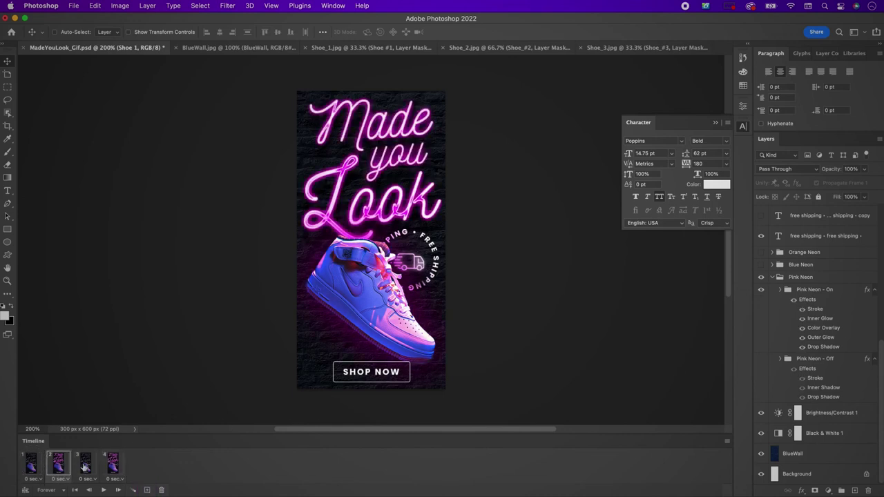
pyautogui.click(85, 467)
pyautogui.click(112, 465)
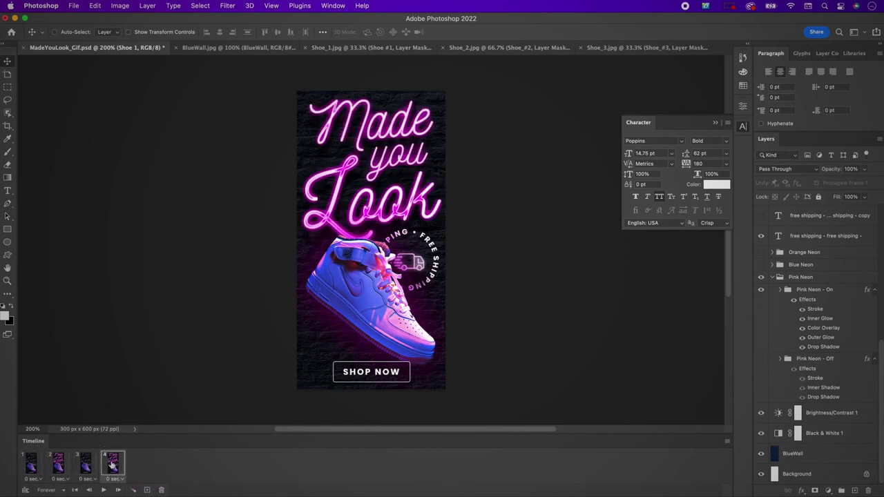
# - Add a fifth frame showing Blue Neon - Off and Shoe #2, with the Pink Neon and Shoe 1 groups hidden
pyautogui.click(146, 489)
pyautogui.click(761, 289)
pyautogui.click(761, 358)
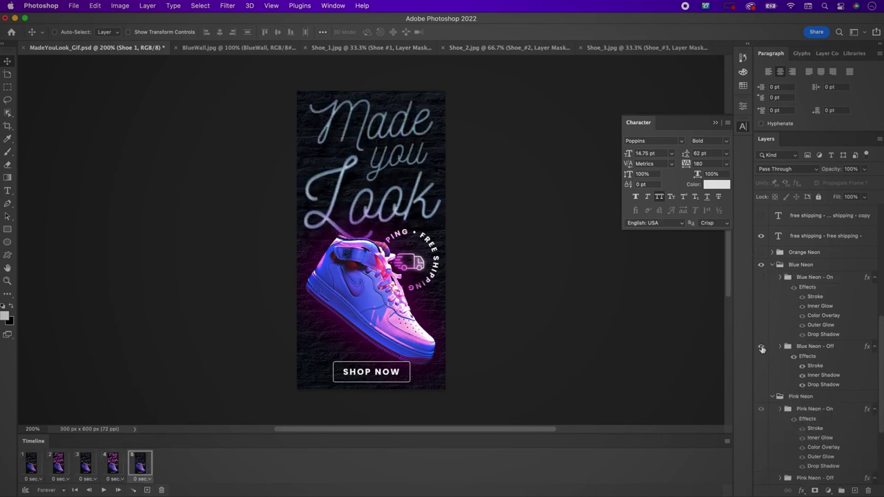
pyautogui.scroll(5, 764, 290)
pyautogui.click(761, 283)
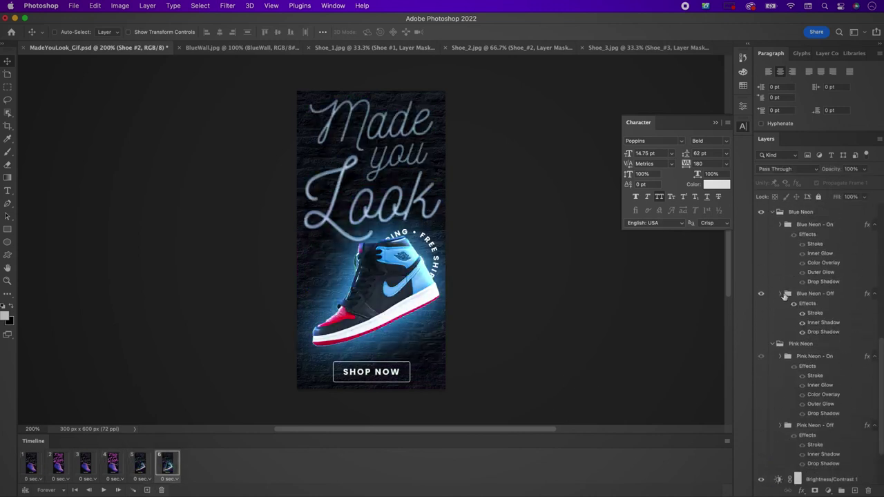
# - Add frames 6 to 8, alternating Shoe #2 between glowing with Blue Neon - On and unlit with Blue Neon - Off, ending lit
pyautogui.click(146, 489)
pyautogui.click(761, 221)
pyautogui.click(146, 489)
pyautogui.click(761, 221)
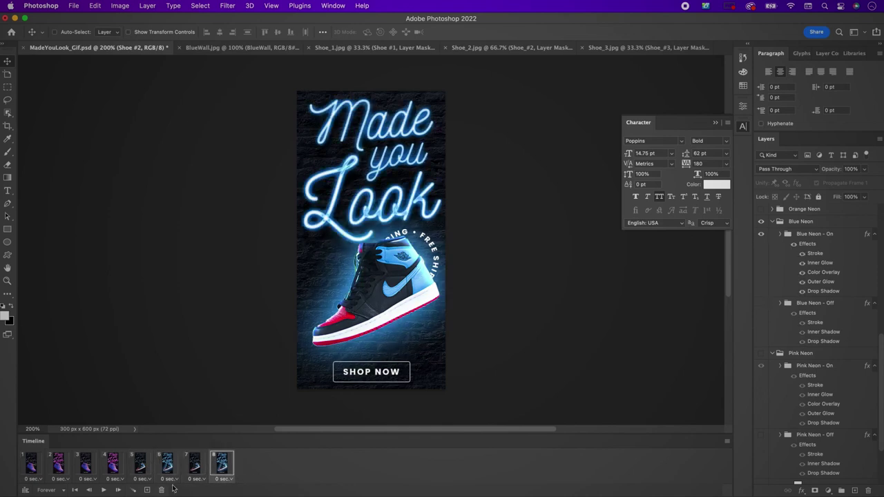
# - Add a ninth frame showing Orange Neon - Off and Shoe #3, with the Blue Neon and Shoe #2 groups hidden
pyautogui.click(146, 490)
pyautogui.click(761, 221)
pyautogui.click(761, 209)
pyautogui.click(761, 208)
pyautogui.scroll(5, 794, 311)
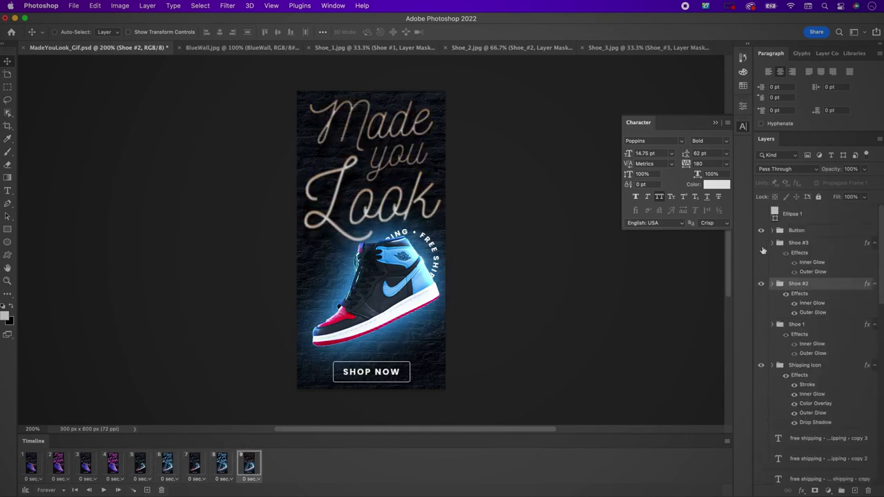
pyautogui.click(761, 243)
pyautogui.click(761, 283)
# - Add frames 10 to 12, alternating Shoe #3 between glowing with Orange Neon - On and unlit with Orange Neon - Off, ending lit
pyautogui.click(146, 490)
pyautogui.click(760, 227)
pyautogui.click(146, 490)
pyautogui.click(760, 227)
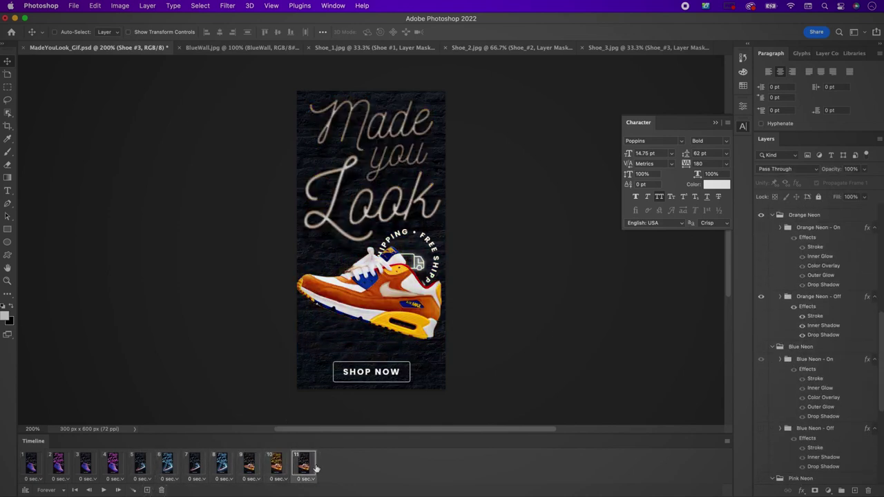
pyautogui.click(760, 227)
pyautogui.click(147, 490)
# - In frame 2, show the first copy of the circular free shipping text and hide the original text
pyautogui.click(36, 469)
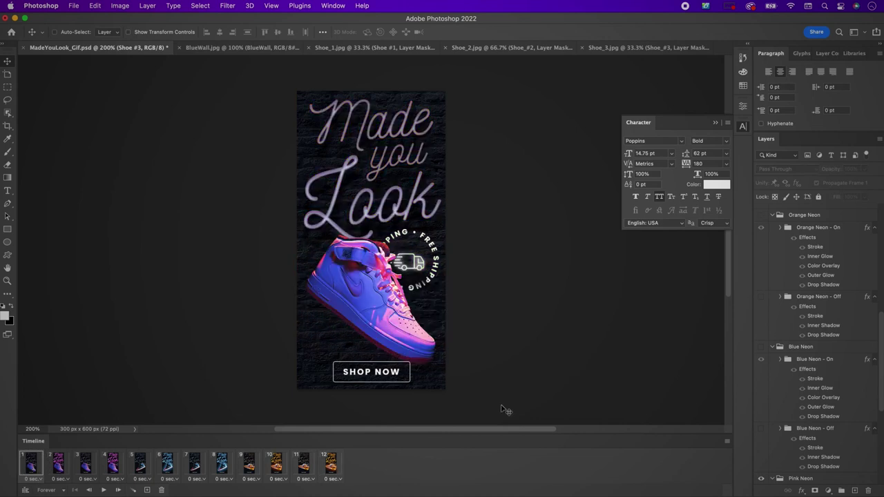
pyautogui.scroll(8, 815, 407)
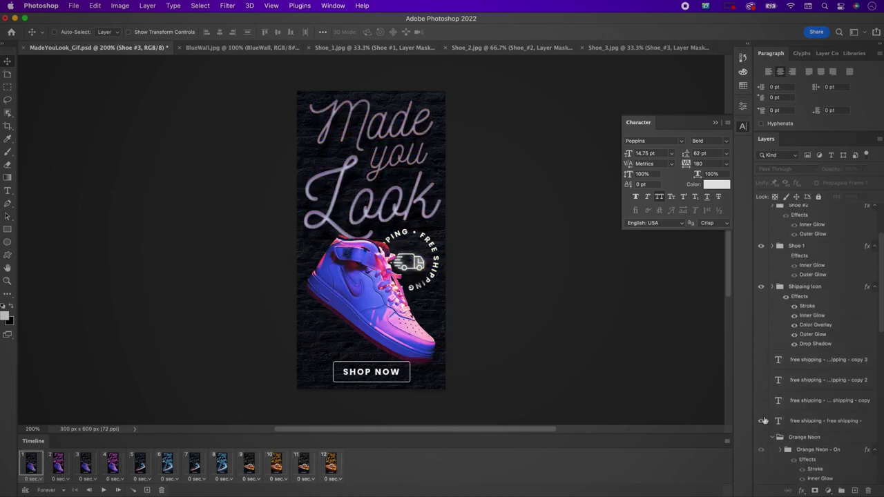
pyautogui.click(53, 467)
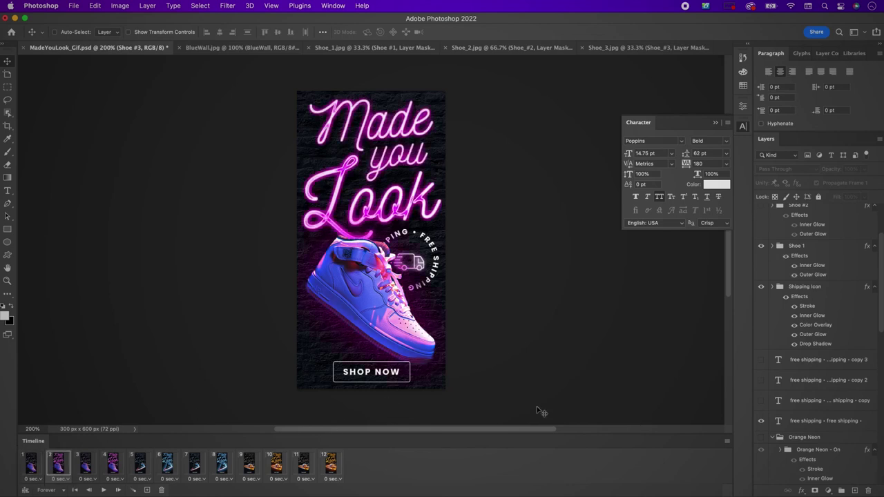
pyautogui.click(761, 400)
pyautogui.click(760, 421)
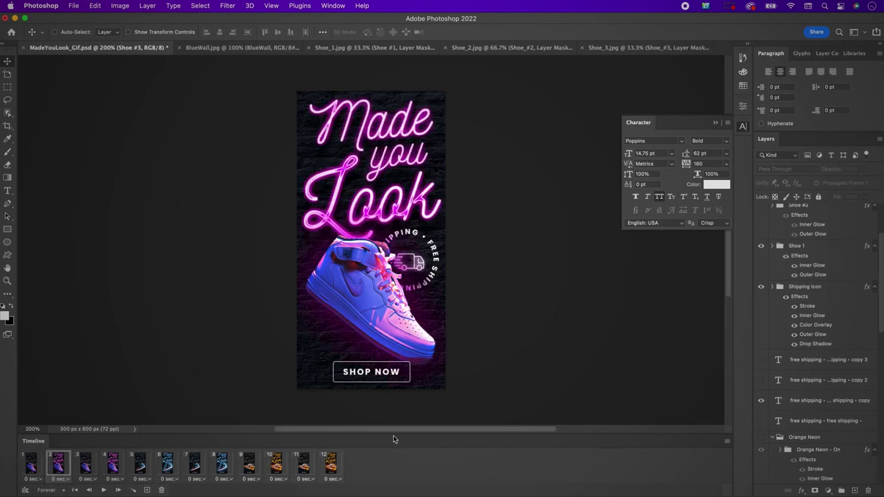
# - Show free shipping text copy 2 in frame 3 and copy 3 in frame 4, hiding the original text in both
pyautogui.click(92, 468)
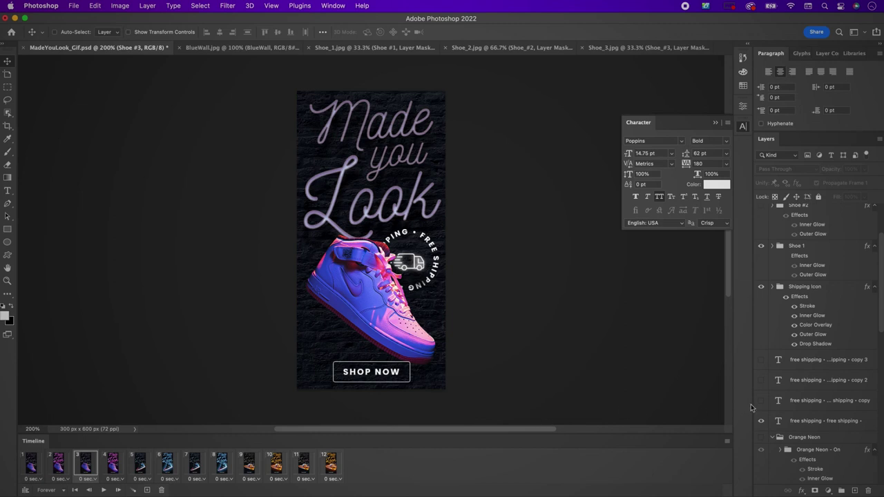
pyautogui.click(760, 379)
pyautogui.click(761, 421)
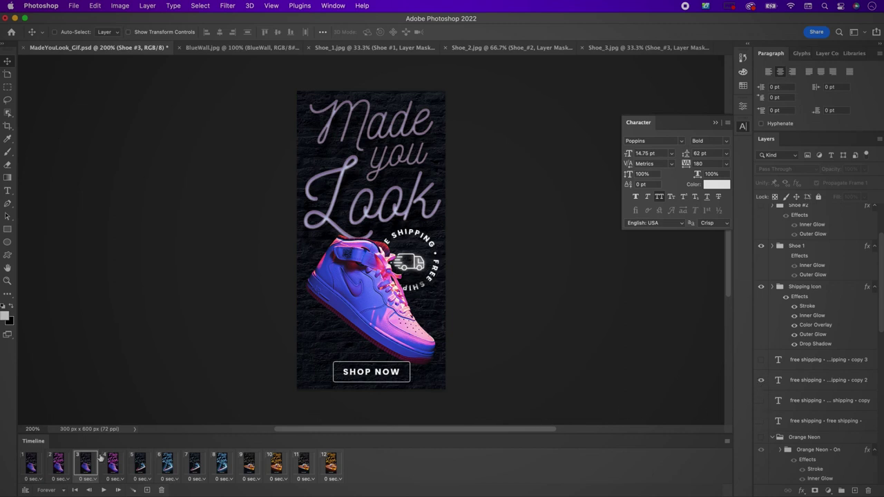
pyautogui.click(112, 467)
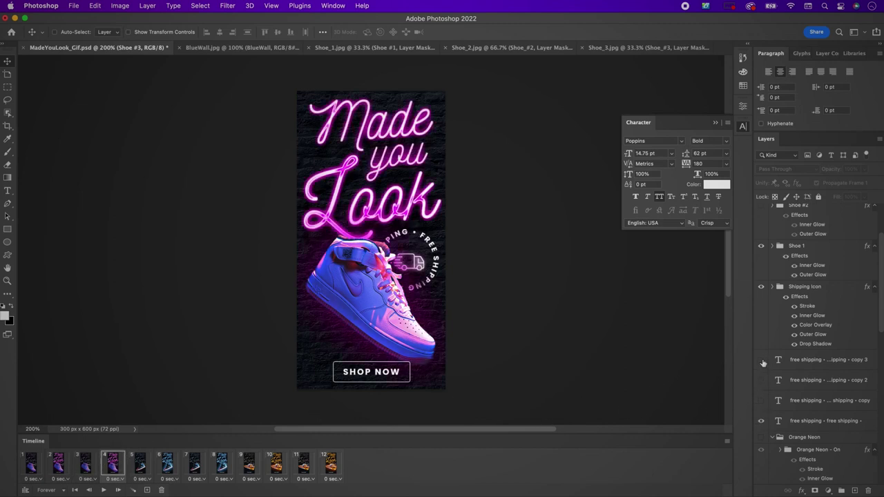
pyautogui.click(761, 359)
pyautogui.click(760, 420)
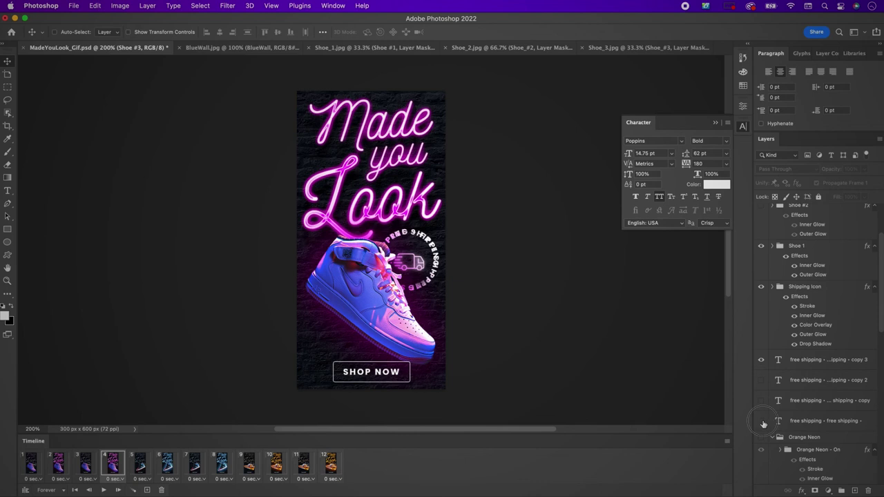
# - Repeat the four-step free shipping text rotation across frames 5 to 12, using copy 3 in the final frame
pyautogui.click(140, 467)
pyautogui.click(167, 466)
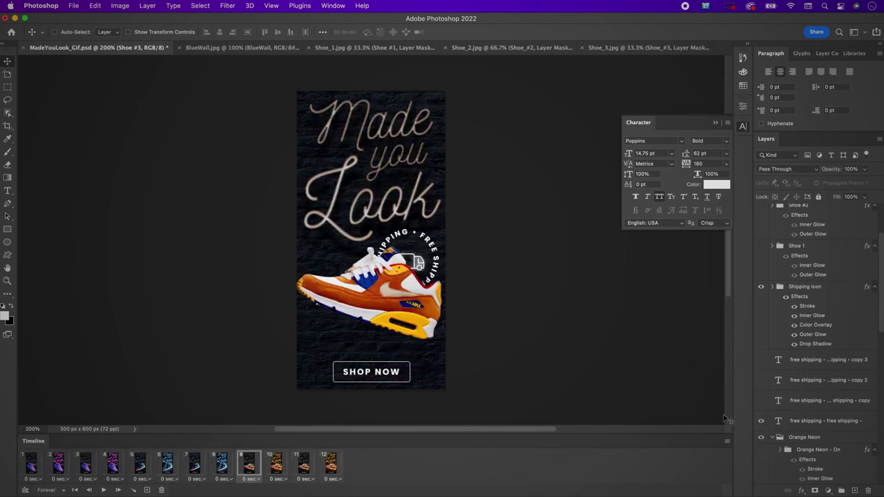
pyautogui.click(332, 464)
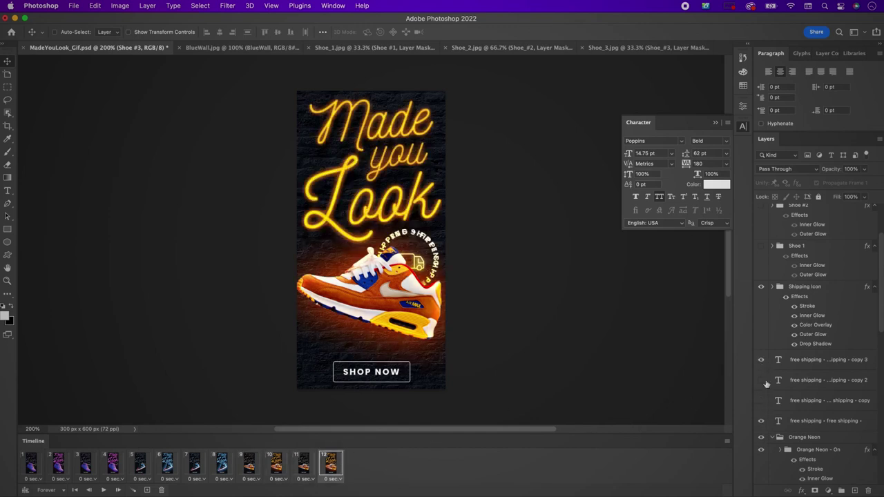
# - Set the frame delay of all twelve frames to 0.22 seconds
pyautogui.click(30, 464)
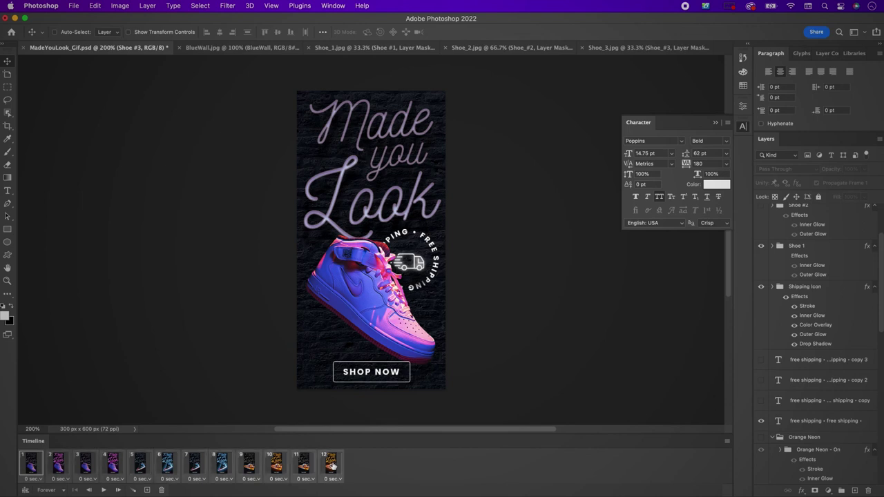
pyautogui.click(334, 478)
pyautogui.click(339, 466)
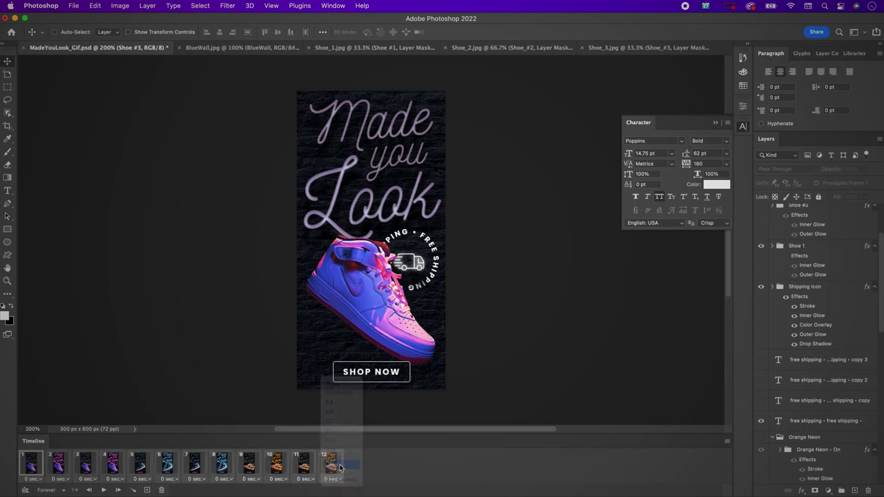
pyautogui.write('0.')
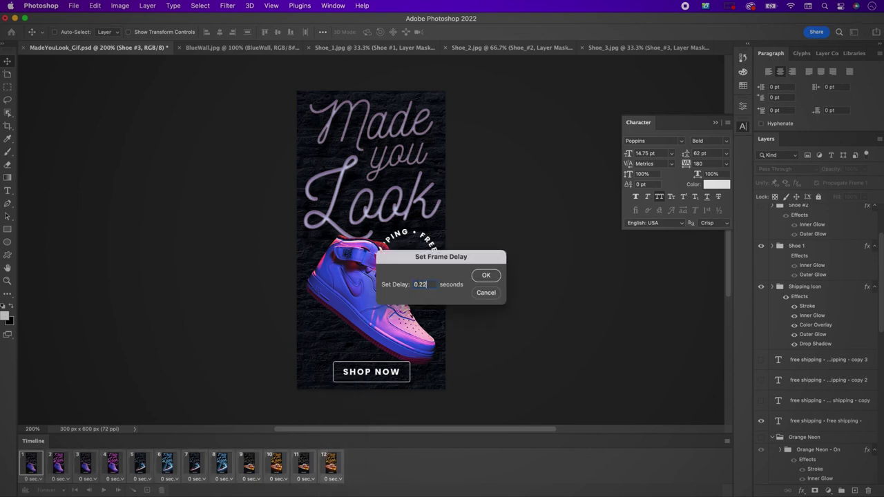
pyautogui.write('22')
pyautogui.press('Return')
# - Set the animation's loop count to play 1 time and preview it from the first frame
pyautogui.click(43, 475)
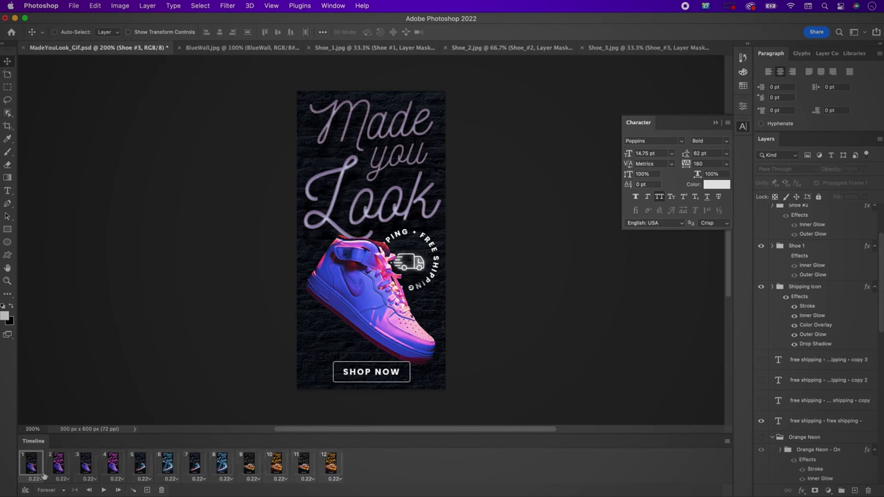
pyautogui.click(49, 490)
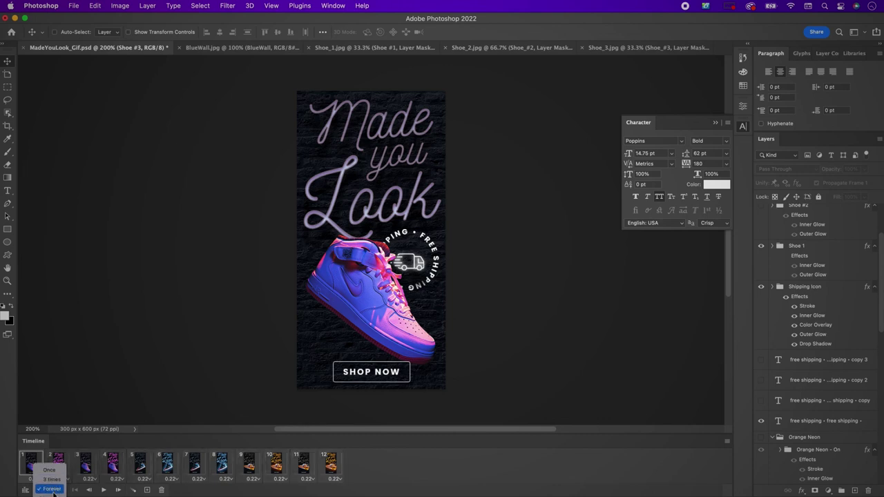
pyautogui.click(52, 494)
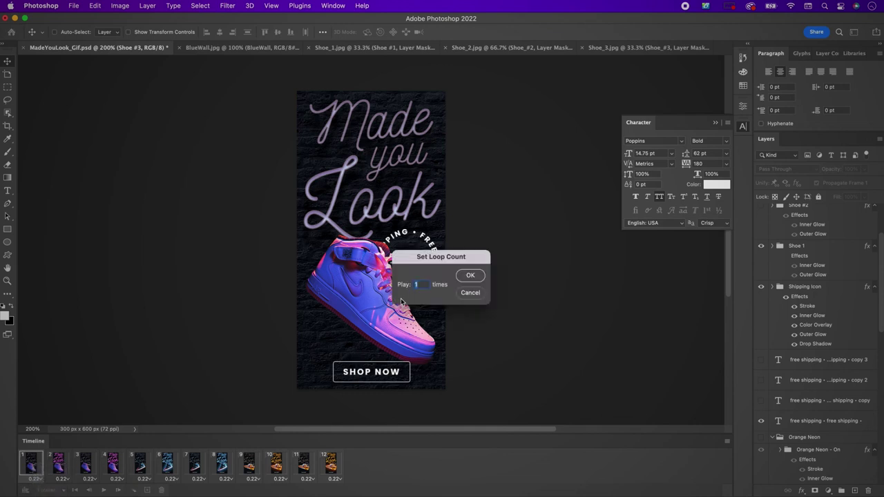
pyautogui.click(469, 276)
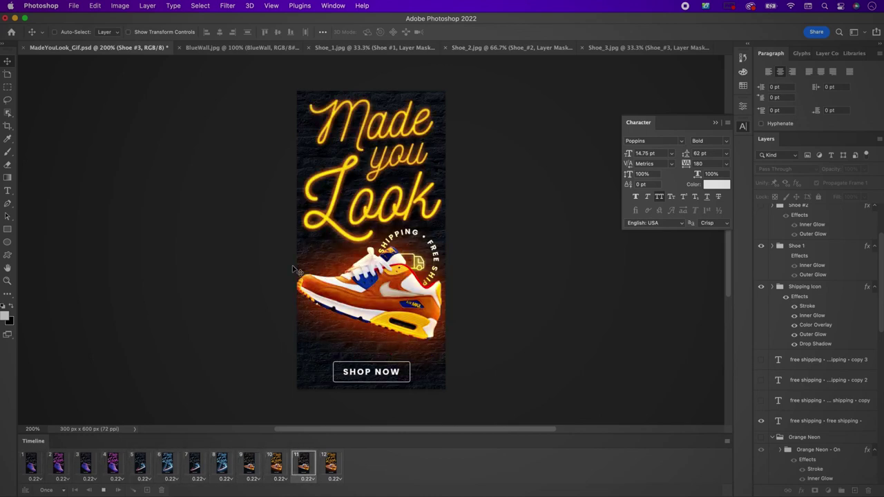
# - Set the animation to loop Forever, then play and stop the preview
pyautogui.click(46, 490)
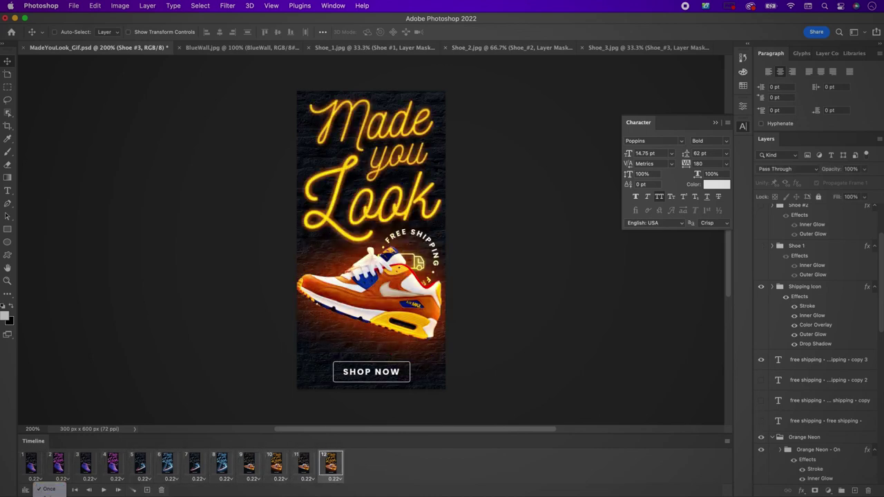
pyautogui.press('Escape')
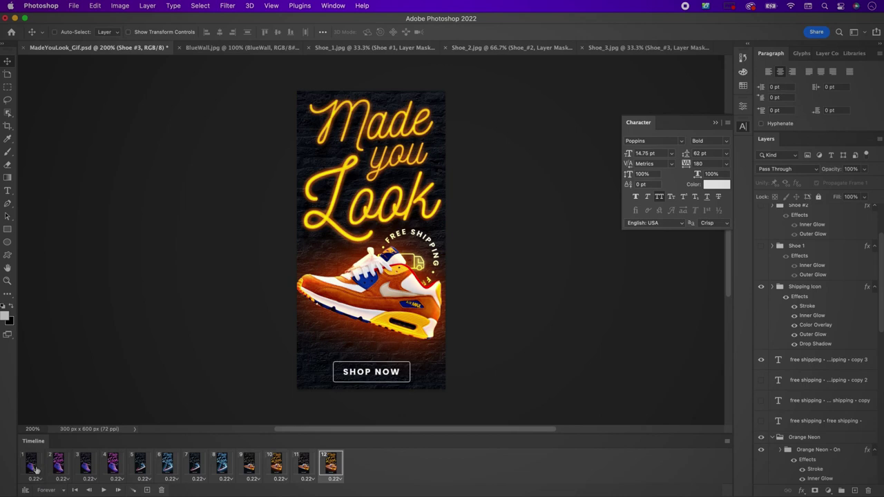
pyautogui.press('space')
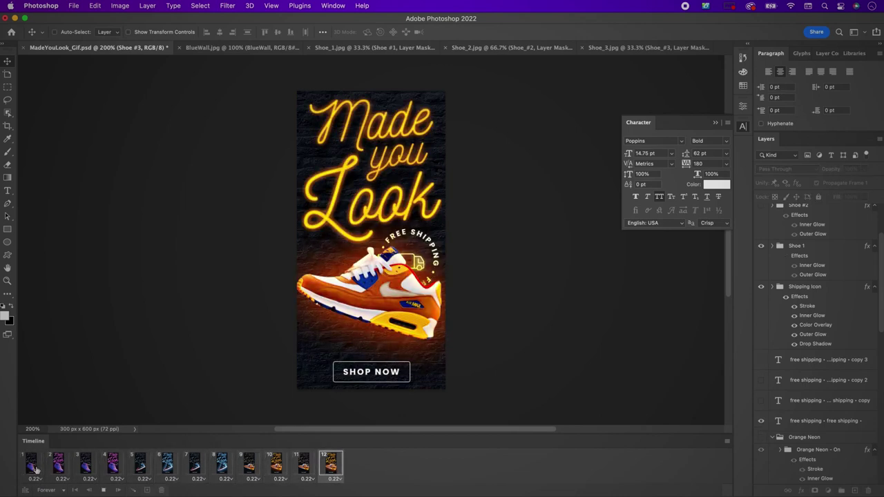
pyautogui.press('space')
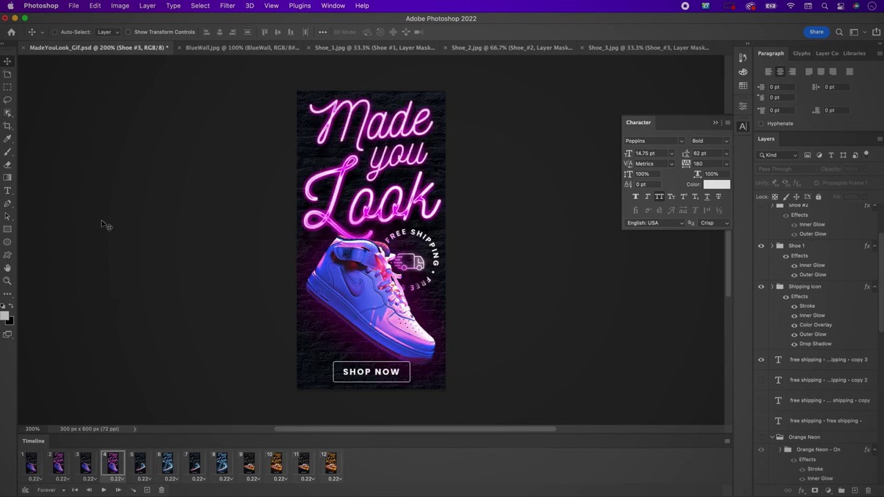
# - Open the Save for Web export of the banner animation and set the file format to GIF
pyautogui.click(74, 5)
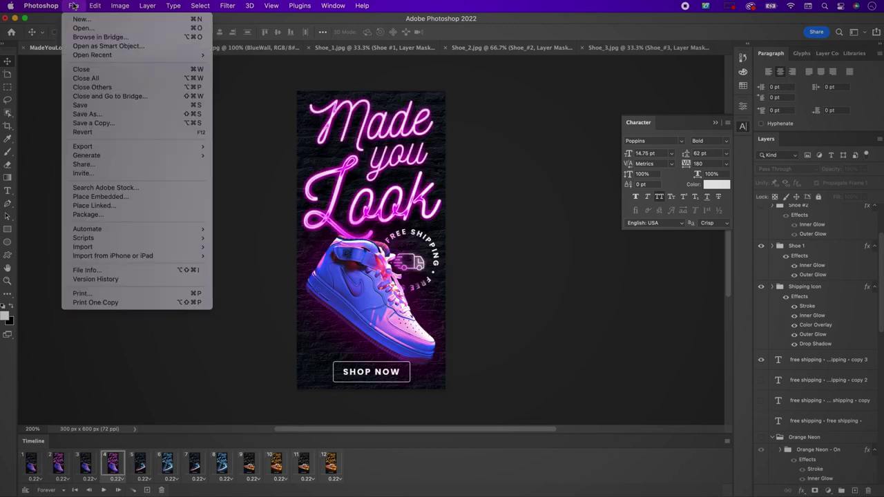
pyautogui.moveTo(127, 148)
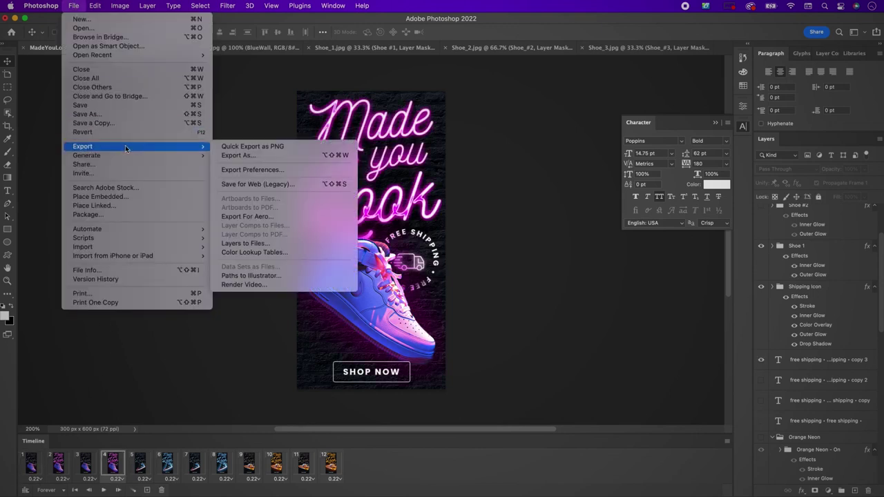
pyautogui.click(294, 184)
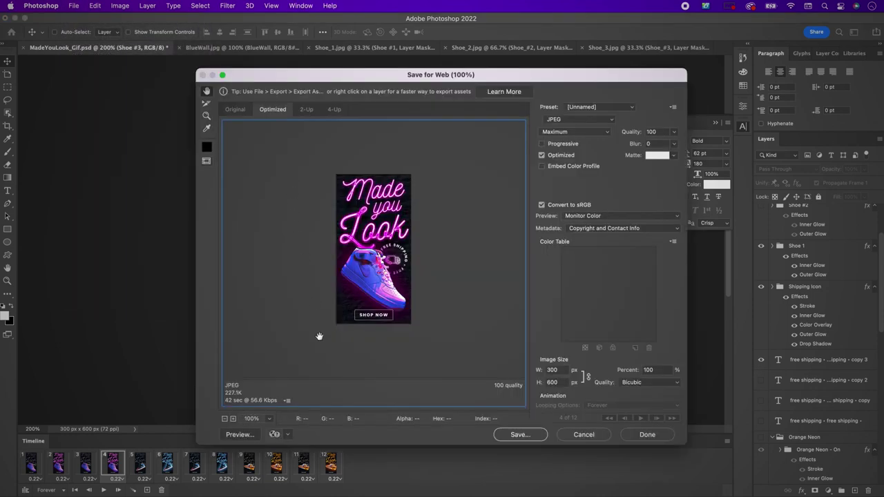
pyautogui.click(568, 122)
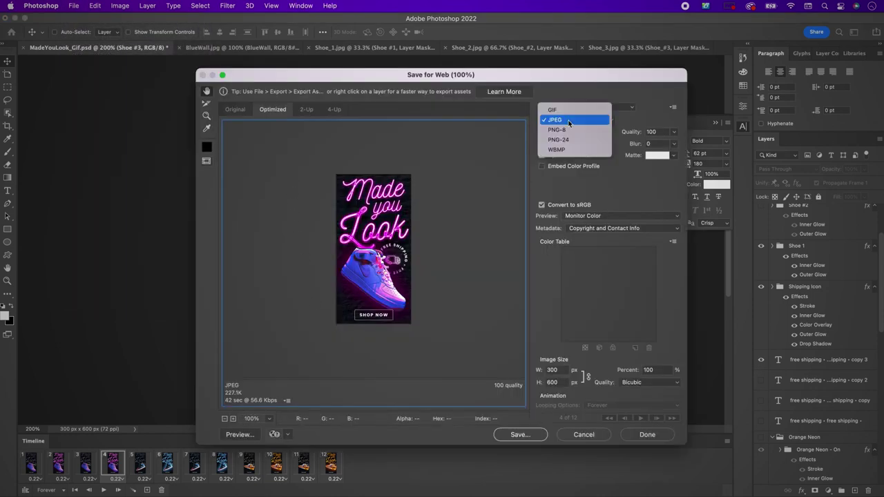
pyautogui.click(566, 113)
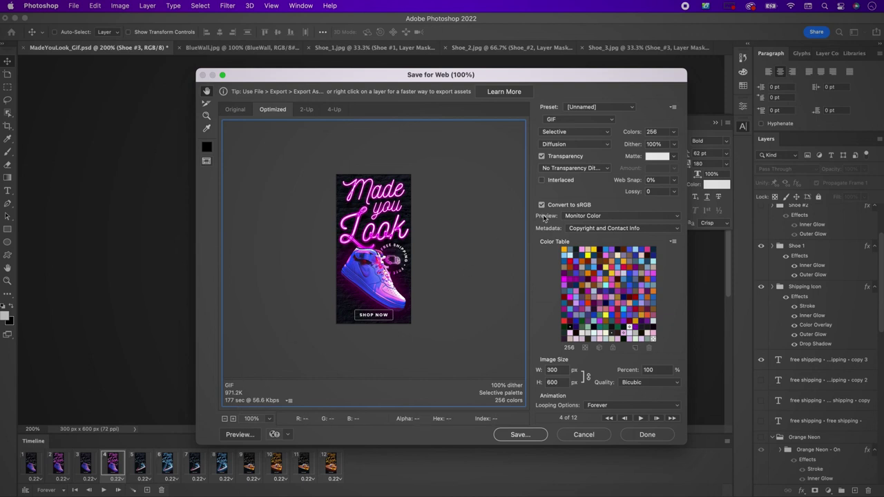
# - Try reducing the GIF palette to 128 and 64 colors, and play and stop the animation preview
pyautogui.click(674, 133)
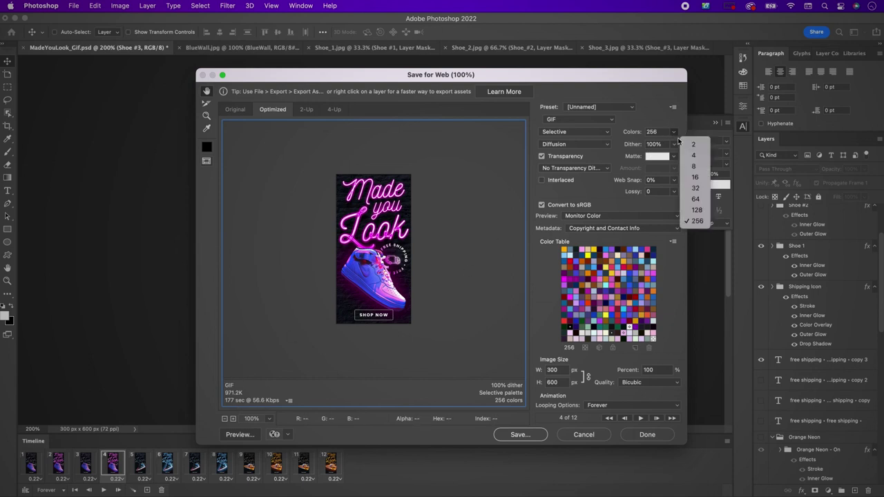
pyautogui.click(696, 210)
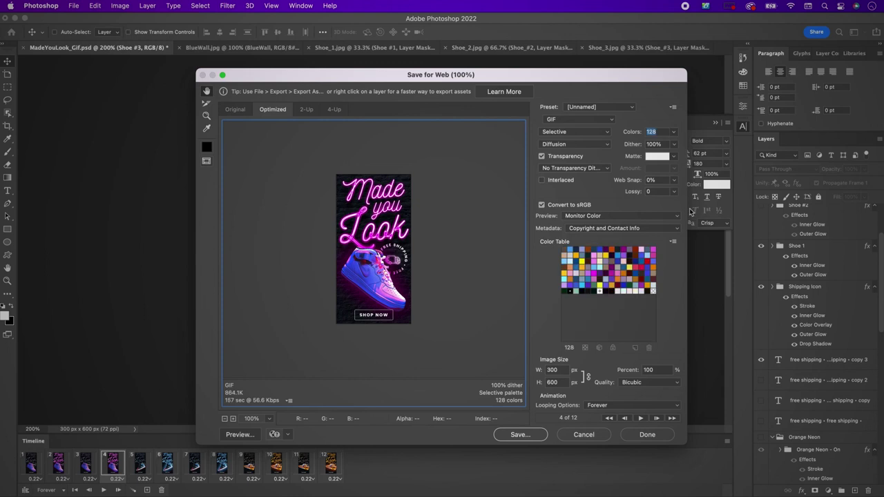
pyautogui.click(674, 136)
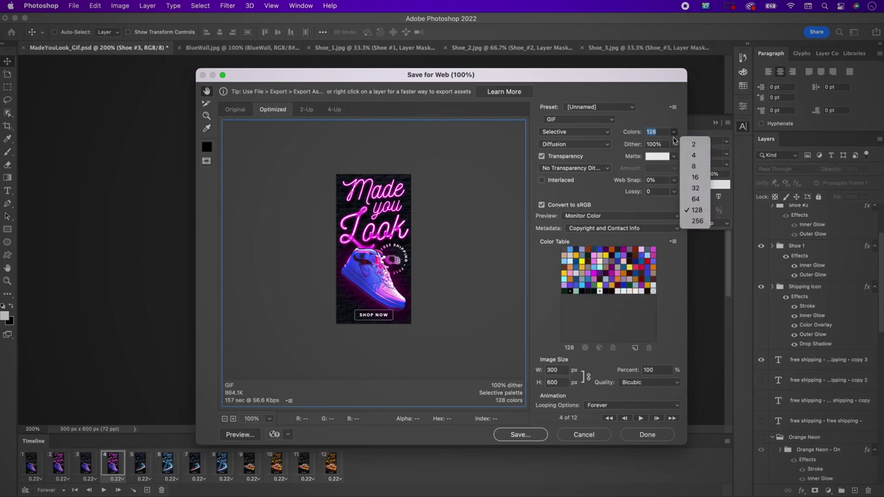
pyautogui.click(693, 206)
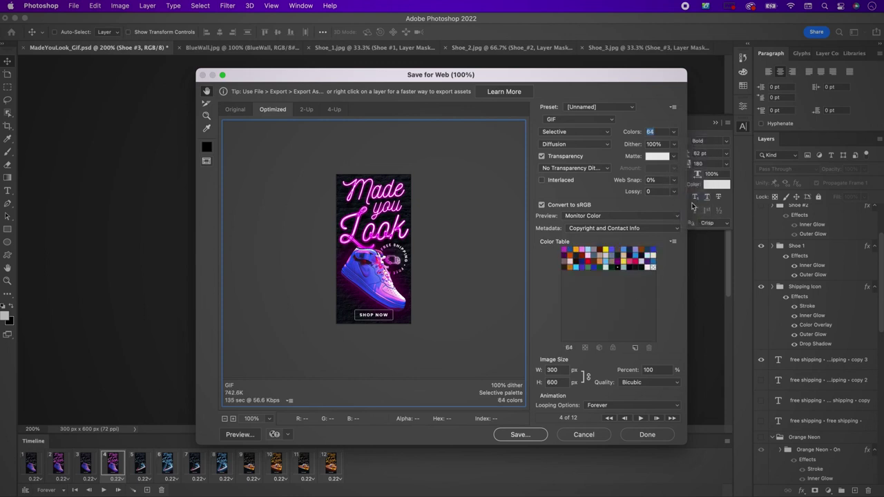
pyautogui.click(639, 419)
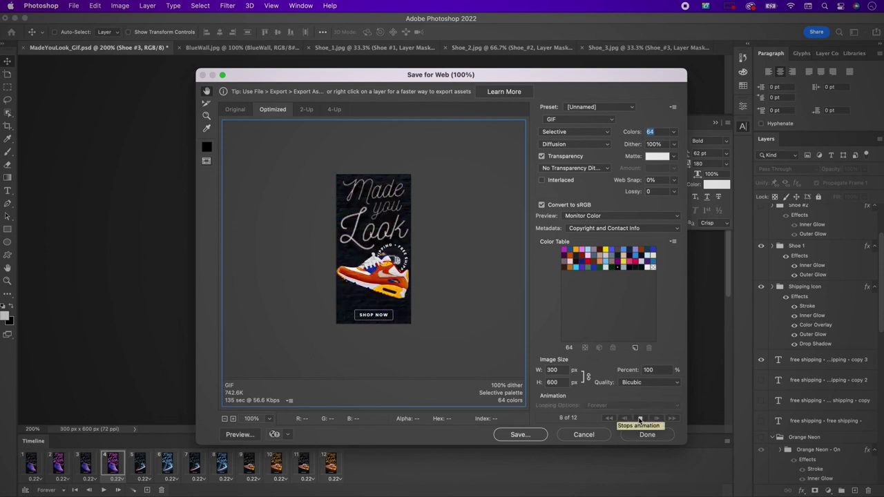
pyautogui.click(638, 419)
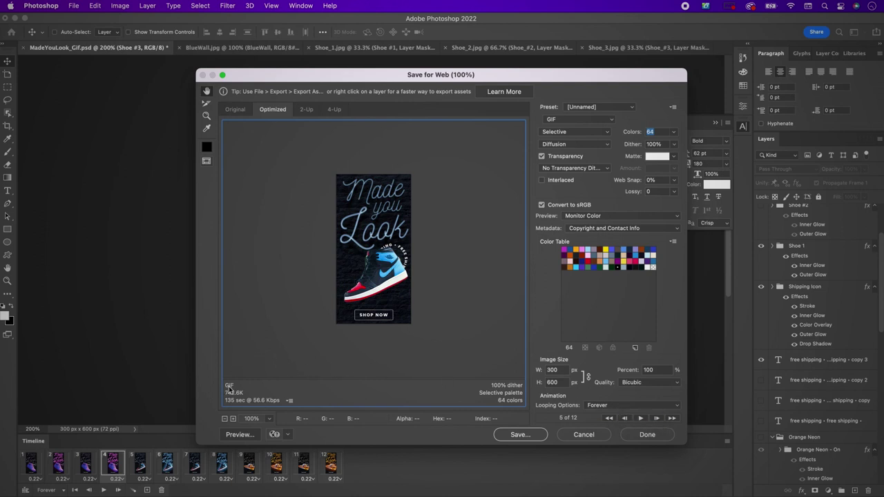
# - Try a lossy value of 21 for the GIF and look through the available dither methods
pyautogui.click(676, 193)
pyautogui.moveTo(624, 205); pyautogui.dragTo(634, 205)
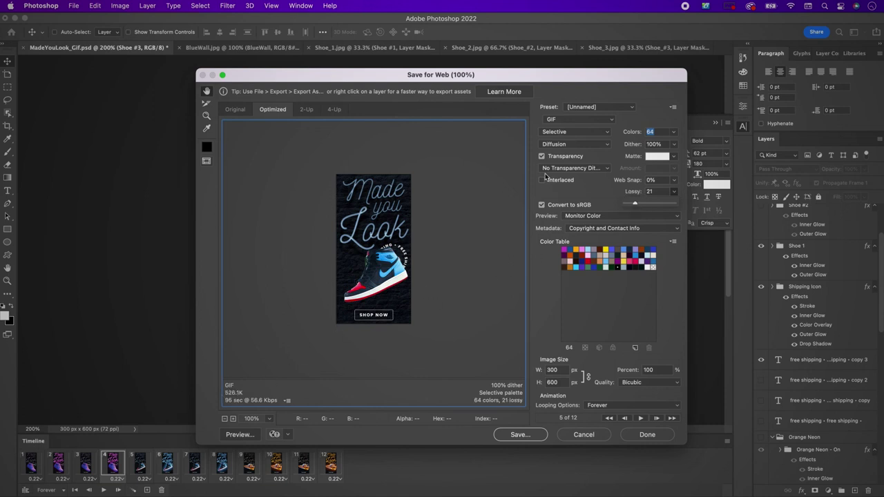
pyautogui.click(562, 144)
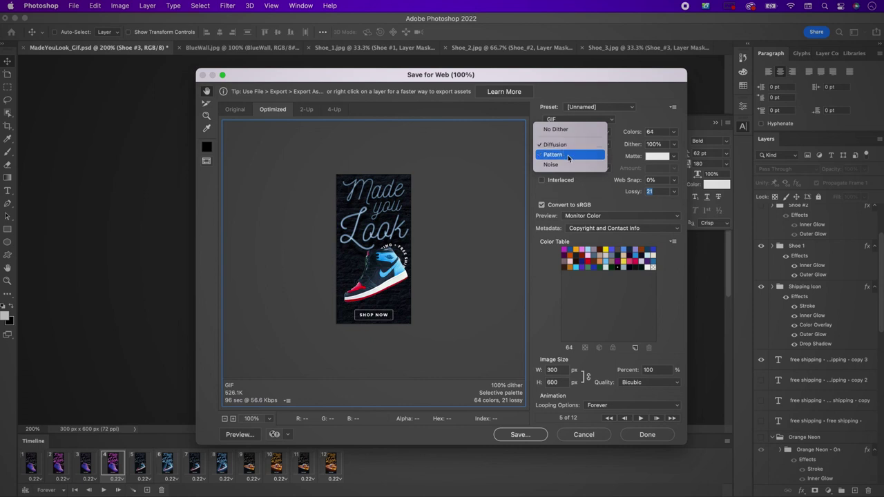
pyautogui.click(543, 284)
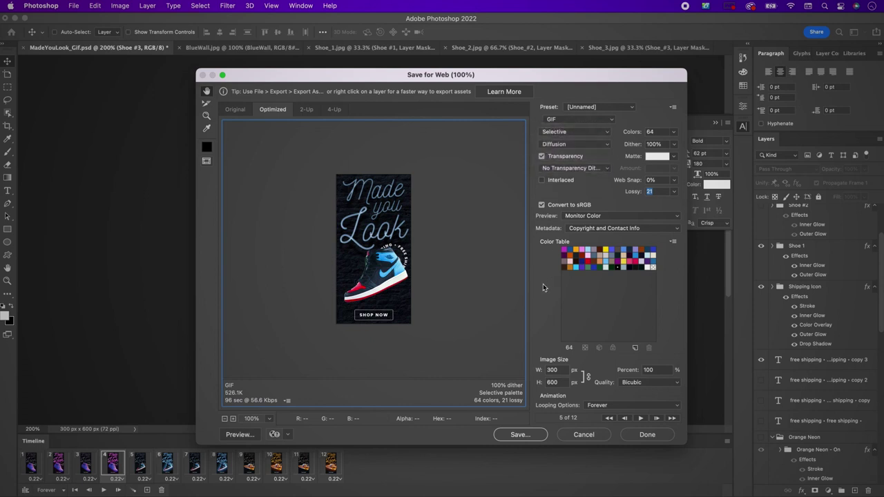
# - Set the GIF export to 256 colors and its lossy value to 0
pyautogui.click(673, 132)
pyautogui.click(686, 222)
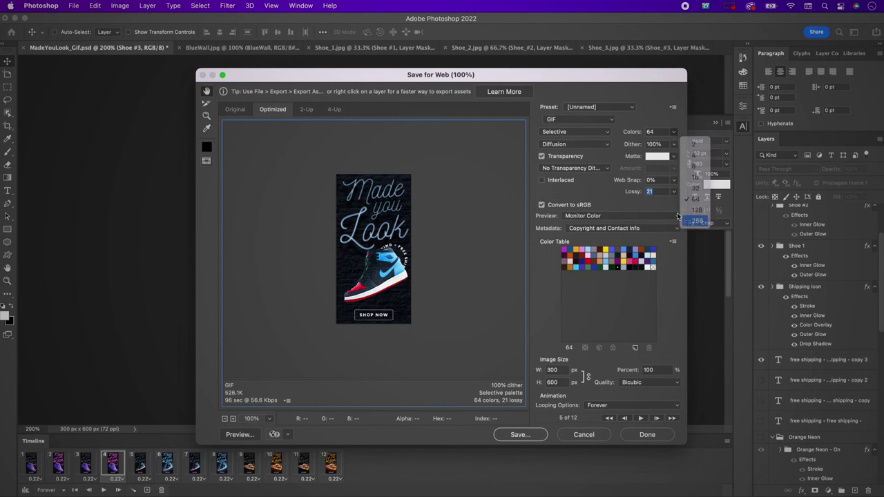
pyautogui.click(673, 191)
pyautogui.moveTo(631, 207); pyautogui.dragTo(621, 204)
pyautogui.click(536, 277)
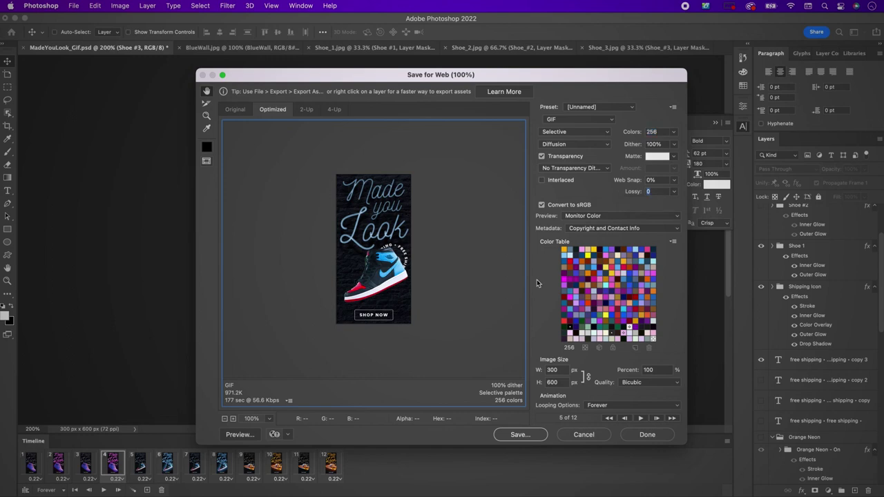
# - Save the GIF as MadeYouLook_Gif.gif in the HowtoMakeaGifPhotoshop folder and preview the exported file in Finder
pyautogui.click(518, 434)
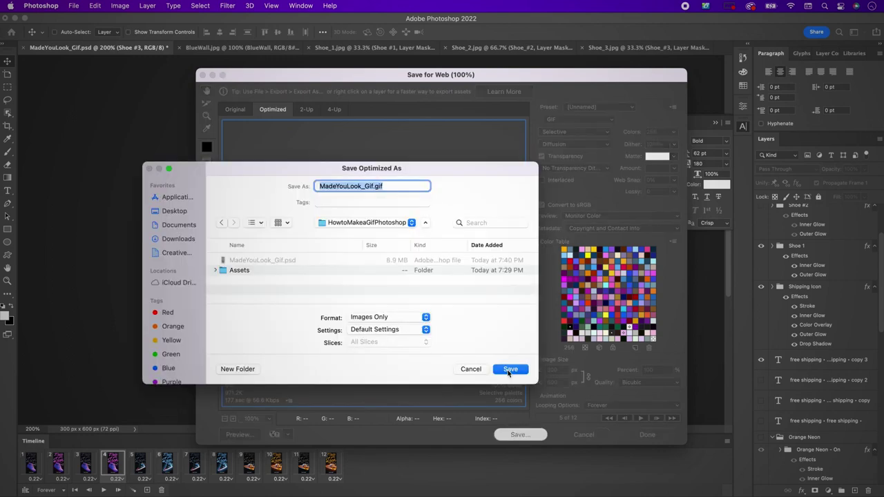
pyautogui.click(510, 370)
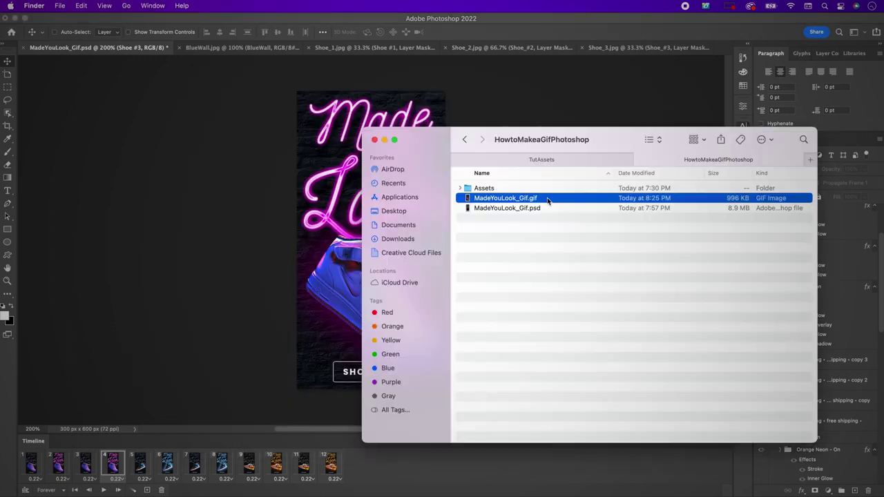
pyautogui.press('space')
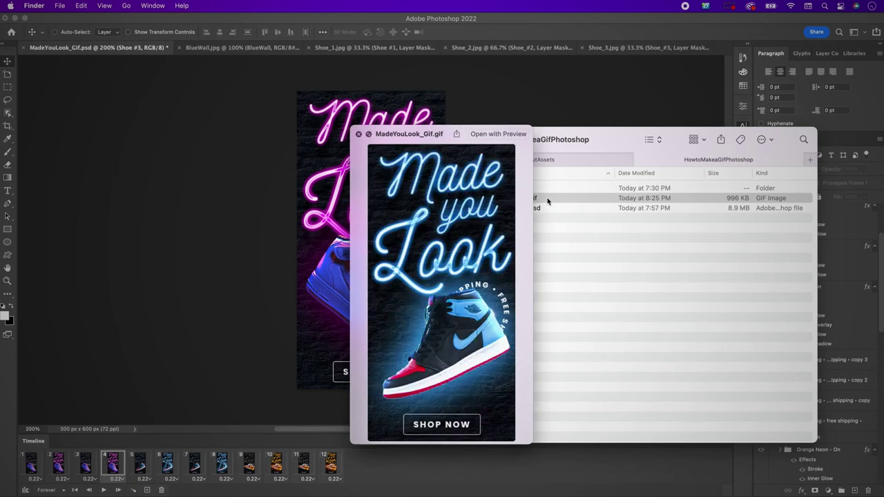